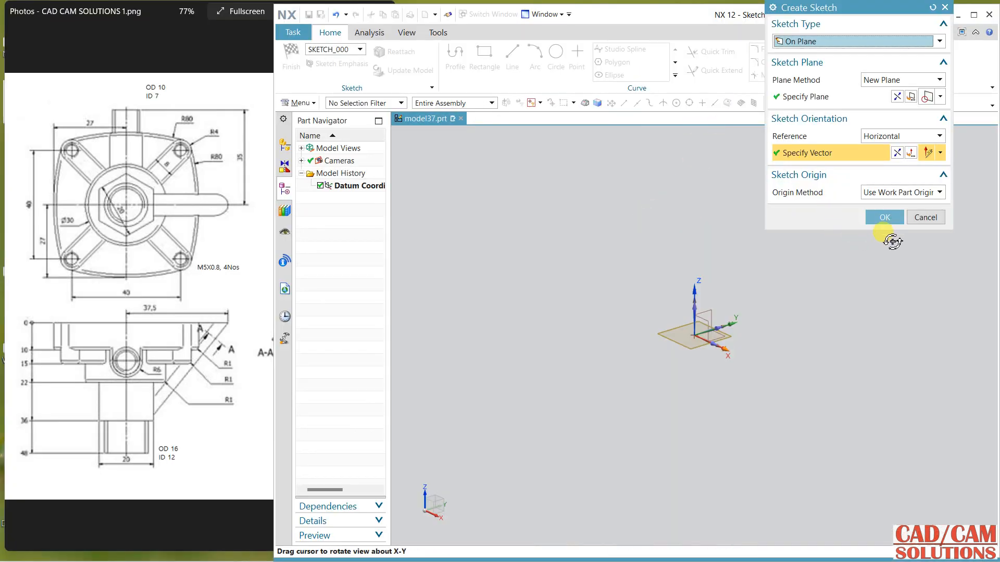
# Step: On the XY plane, sketch an origin-centred rectangle about 84 by 84.4 mm and make its top and right sides equal in length
pyautogui.click(887, 216)
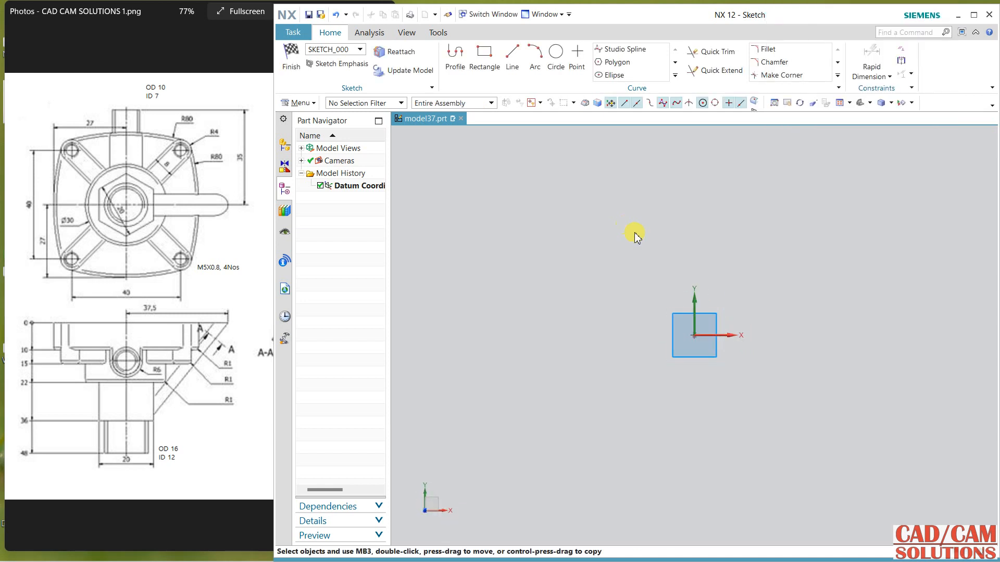
pyautogui.click(481, 52)
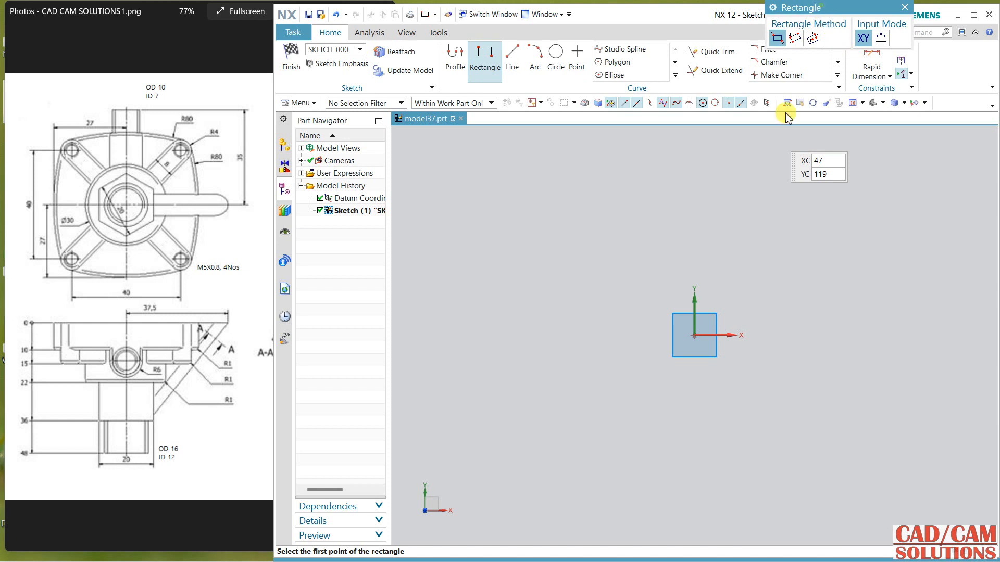
pyautogui.moveTo(826, 10); pyautogui.dragTo(494, 146)
pyautogui.click(484, 175)
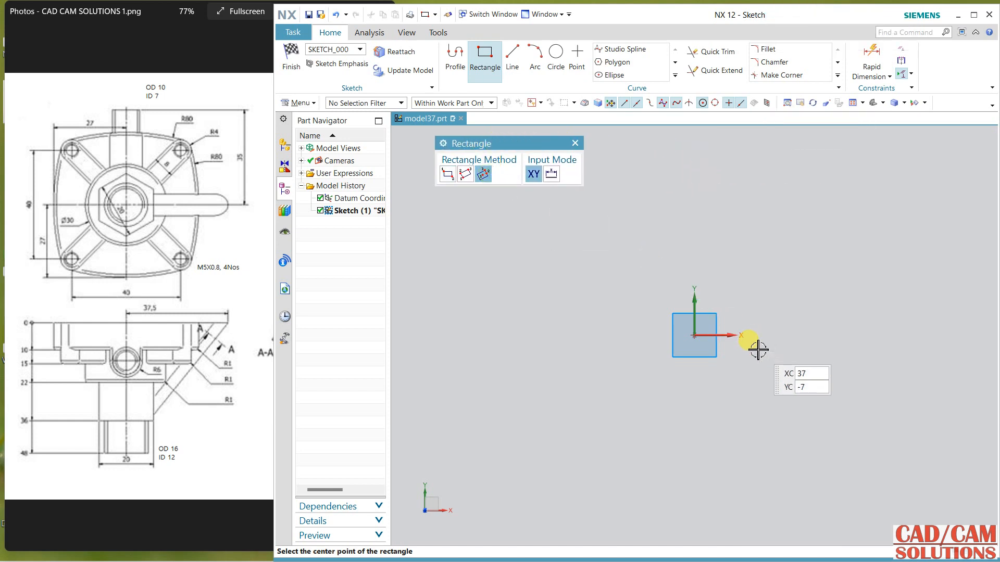
pyautogui.click(694, 335)
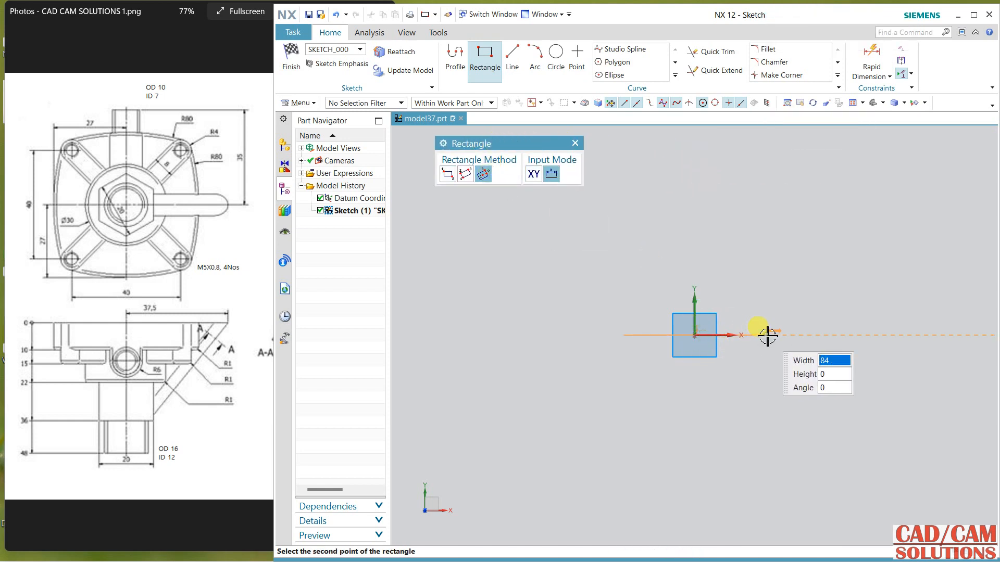
pyautogui.click(767, 337)
pyautogui.click(760, 265)
pyautogui.press('Escape')
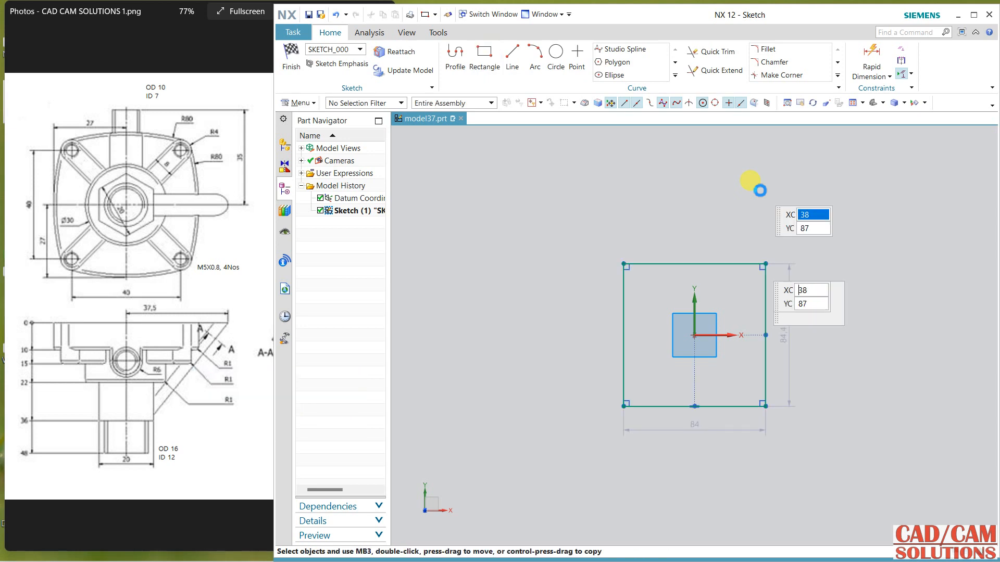
pyautogui.click(727, 262)
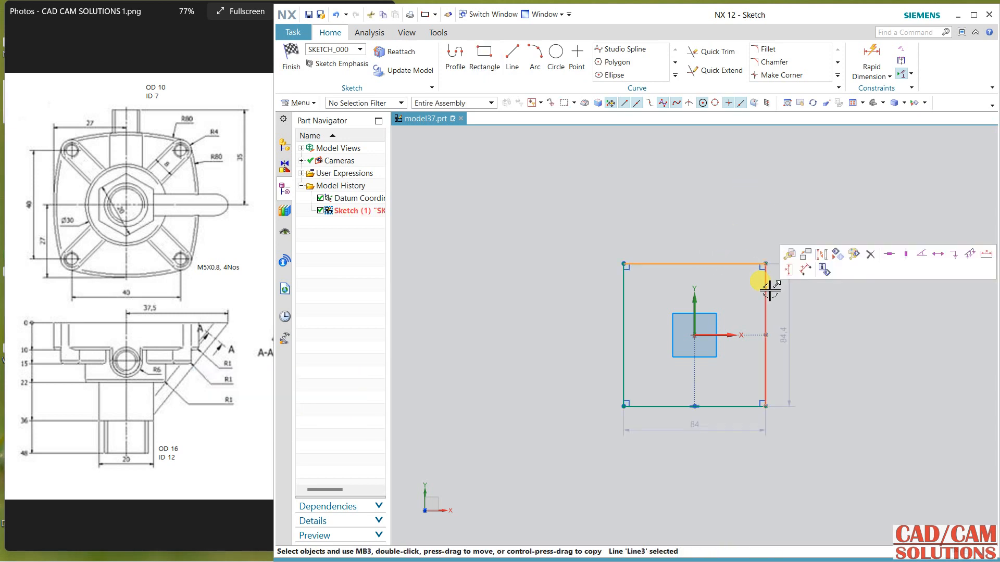
pyautogui.click(766, 289)
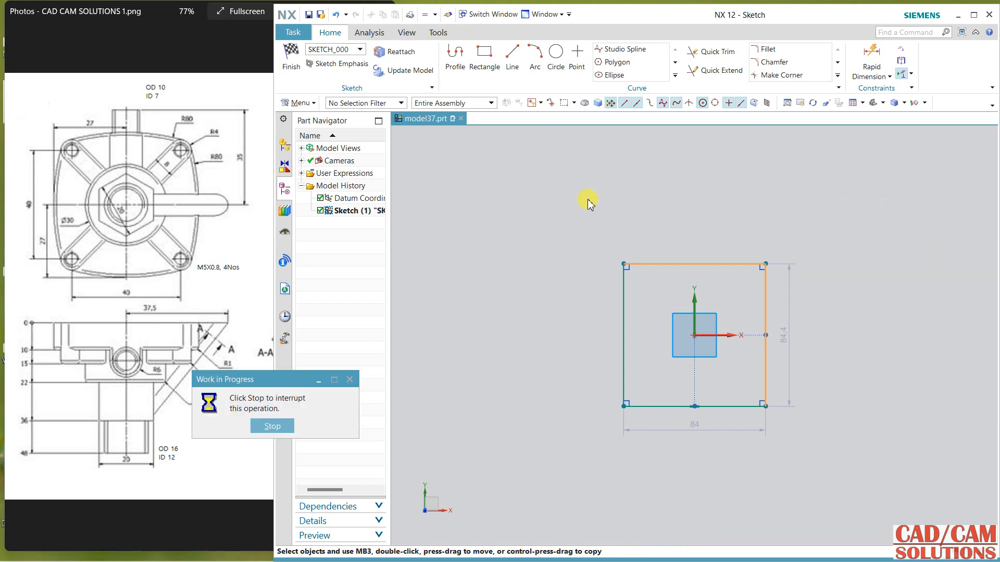
# Step: Draw outward three-point arcs across the rectangle's top and right sides, with radii of about 65.6 mm and 72.2 mm
pyautogui.click(534, 52)
pyautogui.click(623, 264)
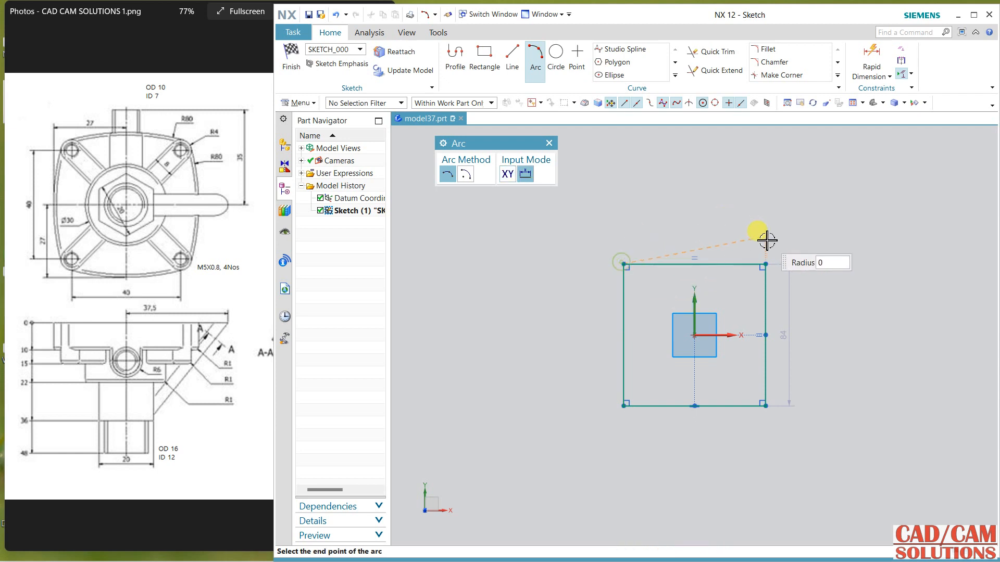
pyautogui.click(764, 264)
pyautogui.click(705, 241)
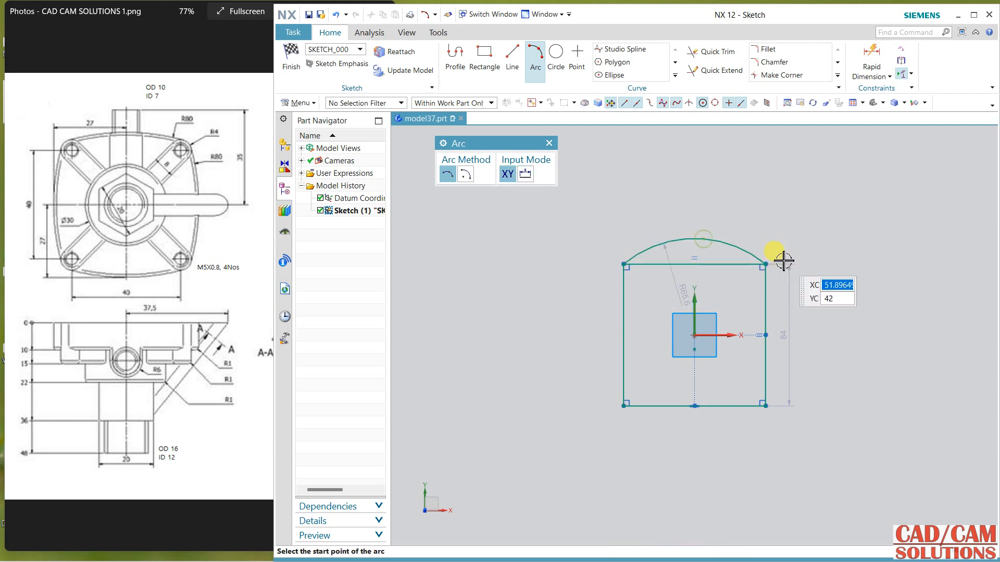
pyautogui.click(764, 264)
pyautogui.click(766, 406)
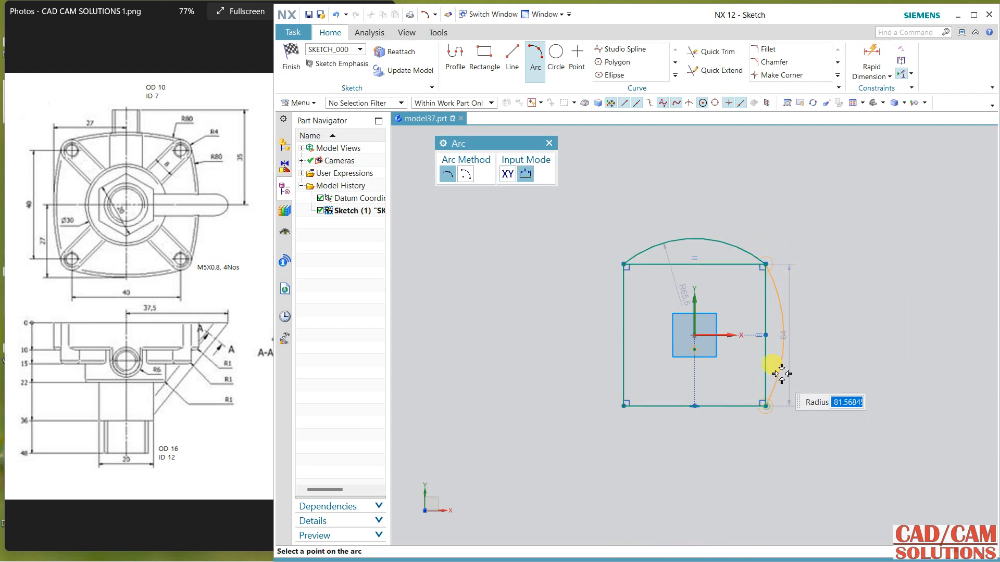
pyautogui.click(786, 350)
pyautogui.press('Escape')
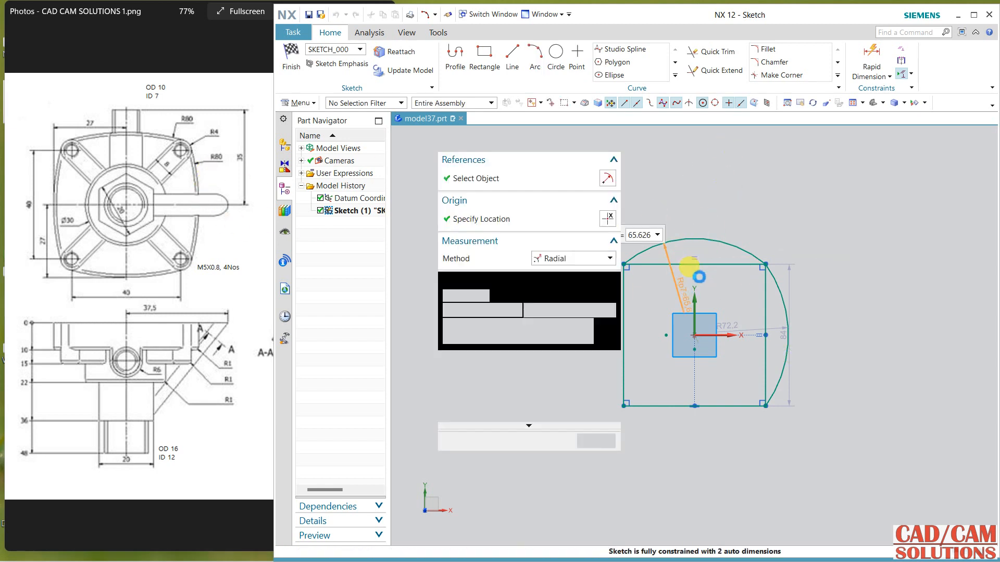
# Step: Turn the top arc's radius into a driving dimension and set the right arc's radius to 80 mm
pyautogui.middleClick(713, 222)
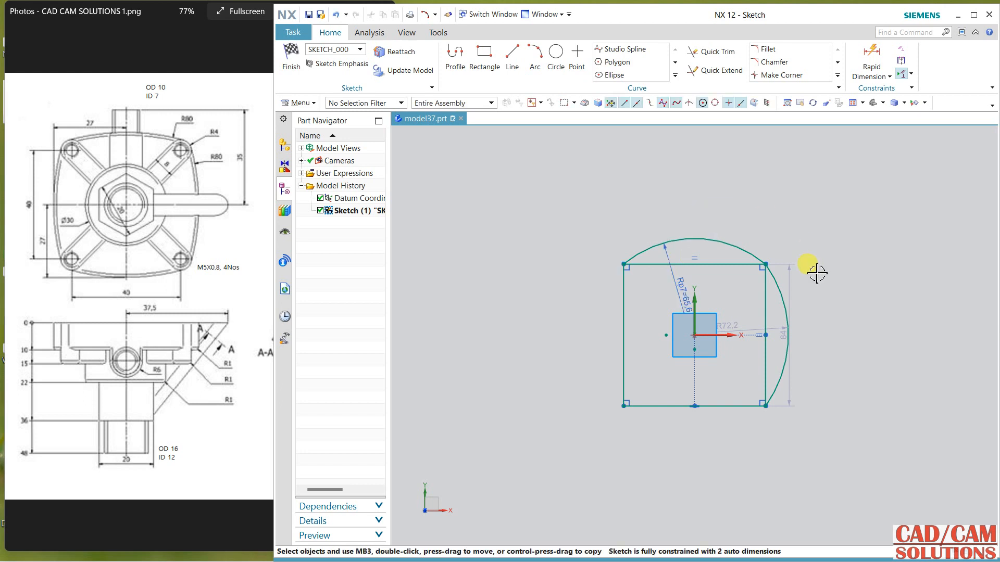
pyautogui.doubleClick(776, 323)
pyautogui.write('80')
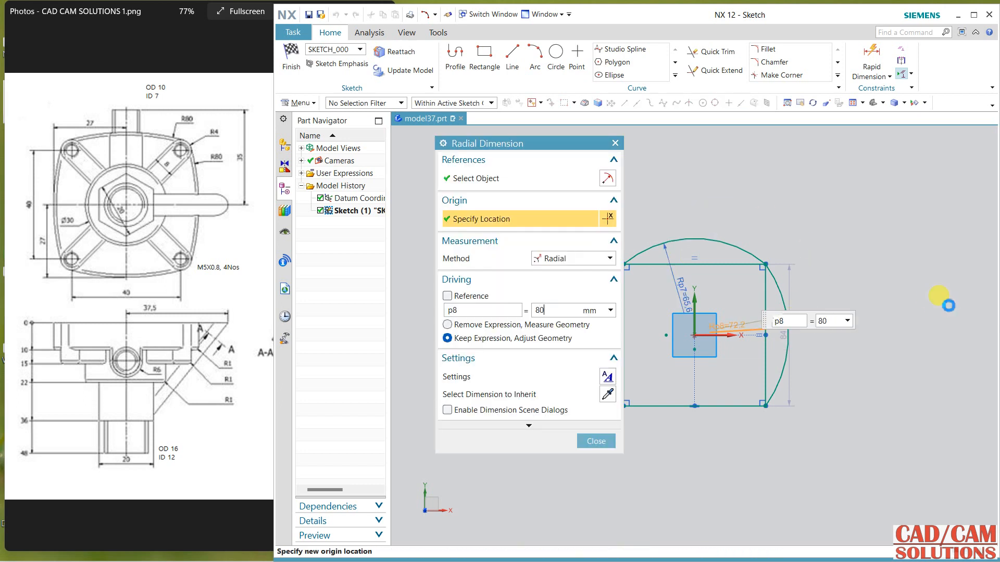
pyautogui.click(596, 441)
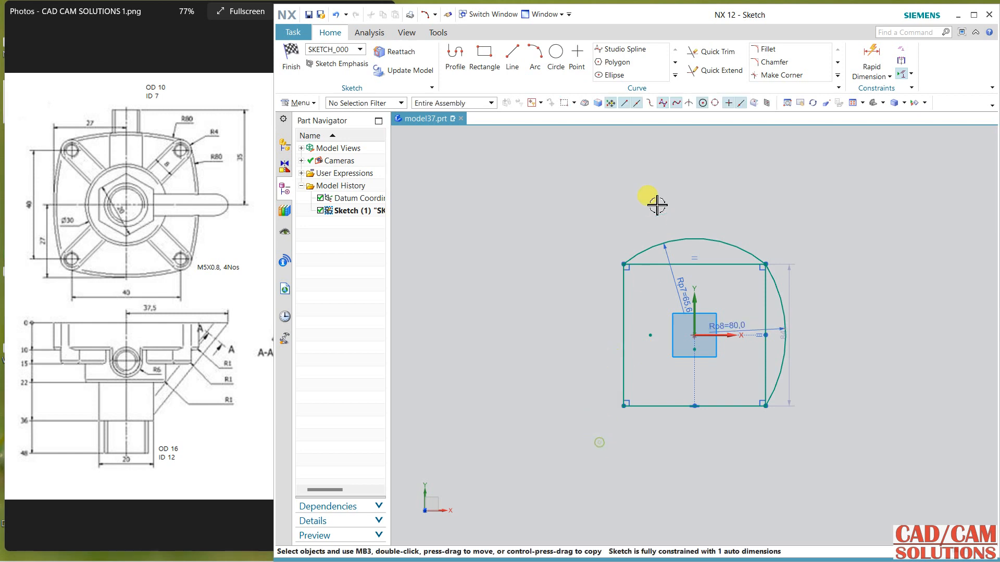
# Step: Mirror the top arc about the horizontal X axis
pyautogui.click(676, 76)
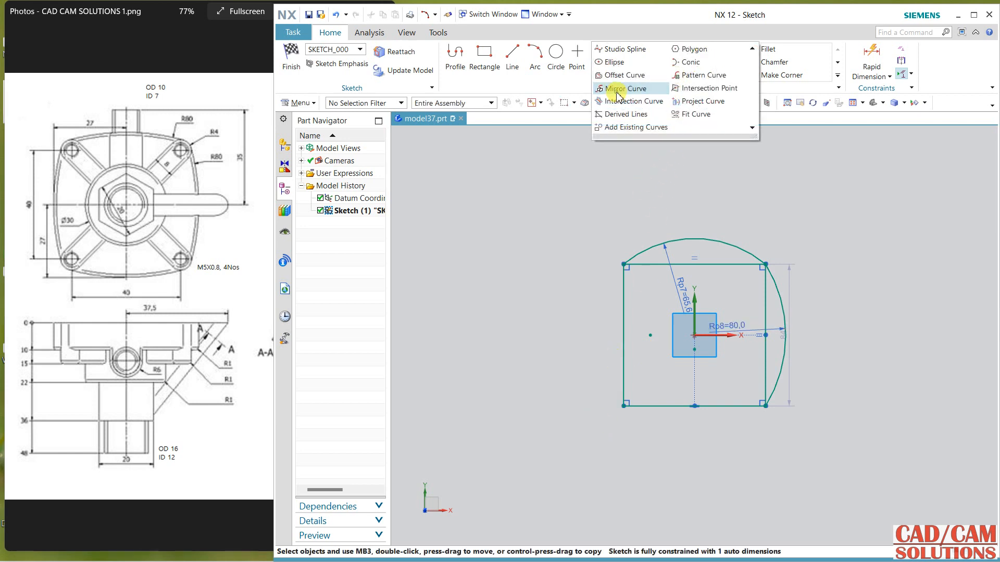
pyautogui.click(632, 94)
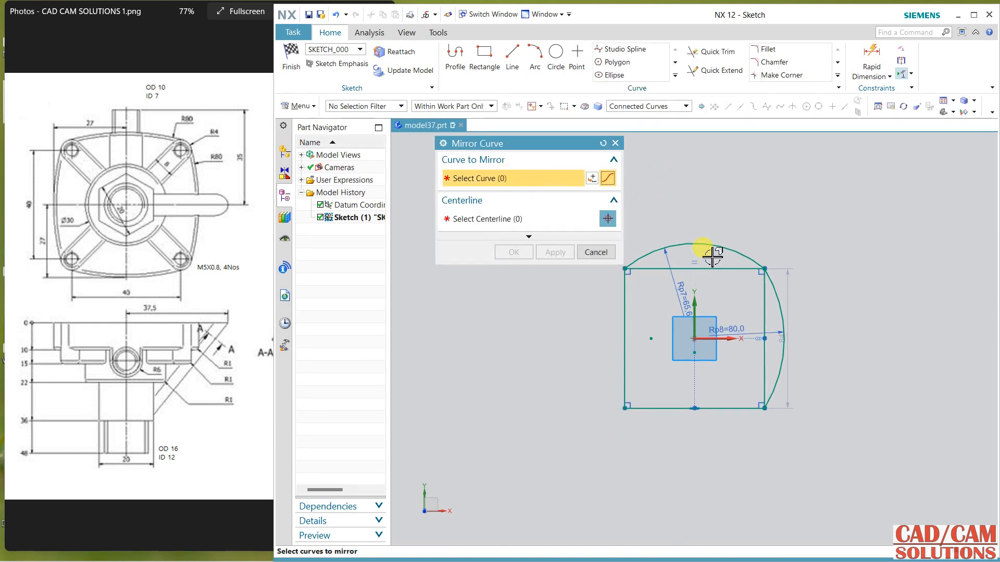
pyautogui.click(709, 241)
pyautogui.click(501, 220)
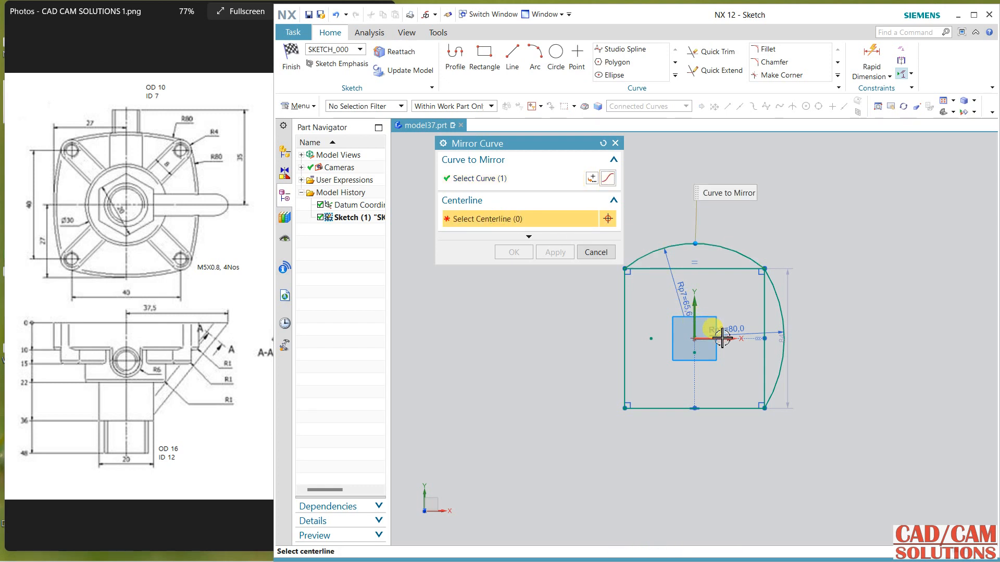
pyautogui.click(714, 338)
pyautogui.click(550, 253)
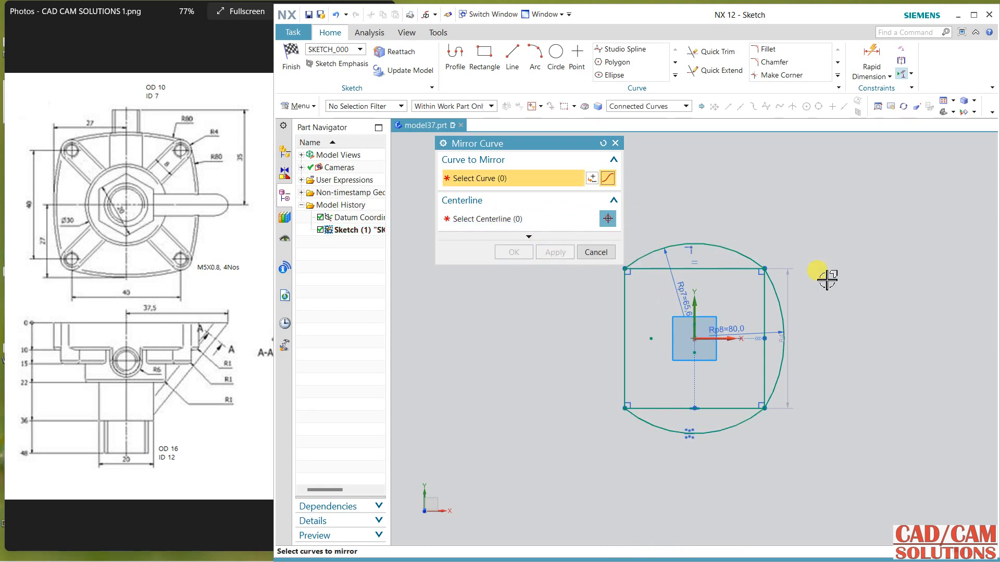
# Step: Mirror the right arc about the vertical Y axis
pyautogui.click(774, 283)
pyautogui.click(513, 220)
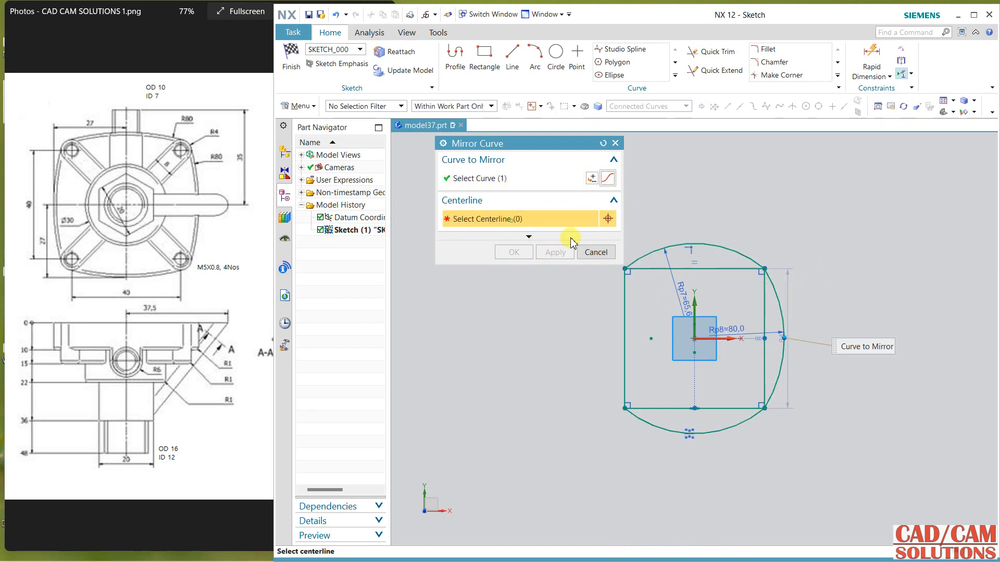
pyautogui.click(696, 308)
pyautogui.click(506, 253)
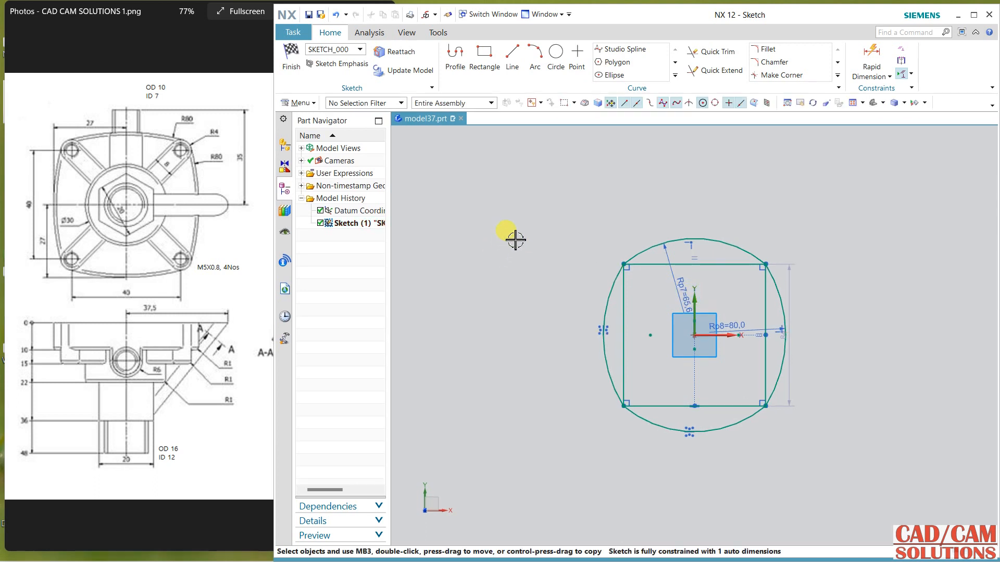
# Step: Dimension the horizontal distance from the Y axis to the right arc and set it to 27 mm
pyautogui.moveTo(479, 218)
pyautogui.keyDown('shift'); pyautogui.mouseDown(button='middle')
pyautogui.moveTo(458, 202)
pyautogui.moveTo(450, 210)
pyautogui.mouseUp(button='middle'); pyautogui.keyUp('shift')
pyautogui.scroll(1, 467, 233)
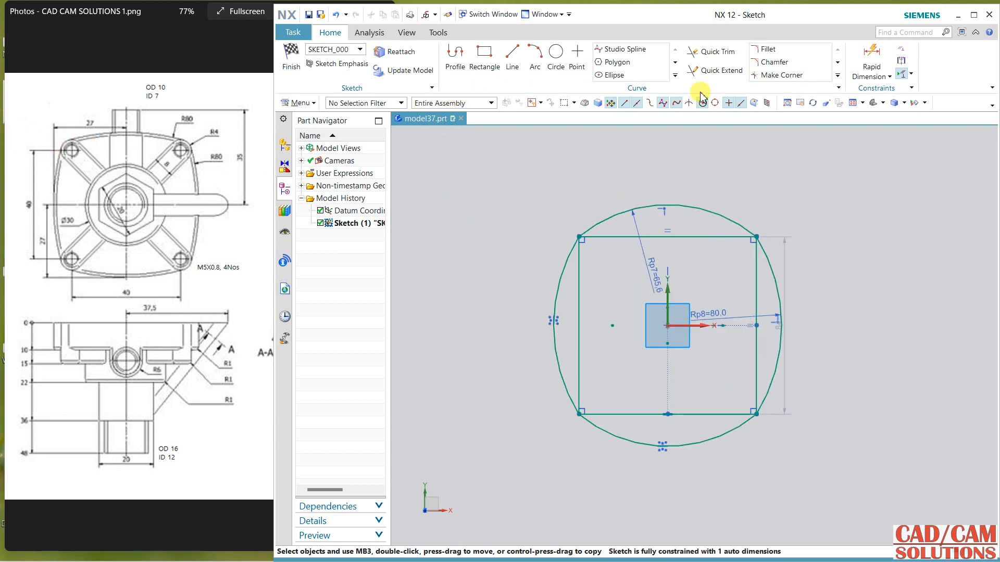
pyautogui.click(869, 77)
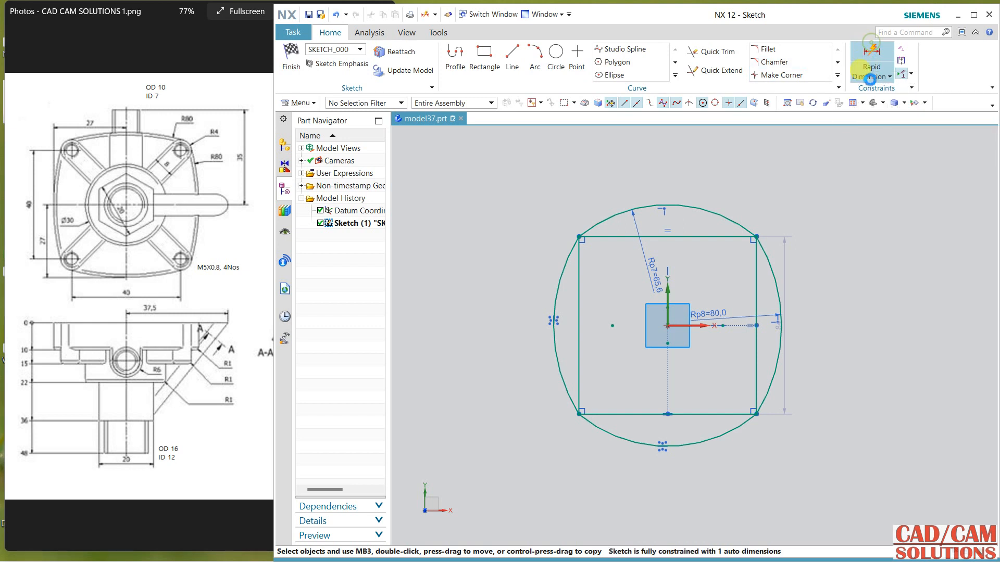
pyautogui.click(668, 289)
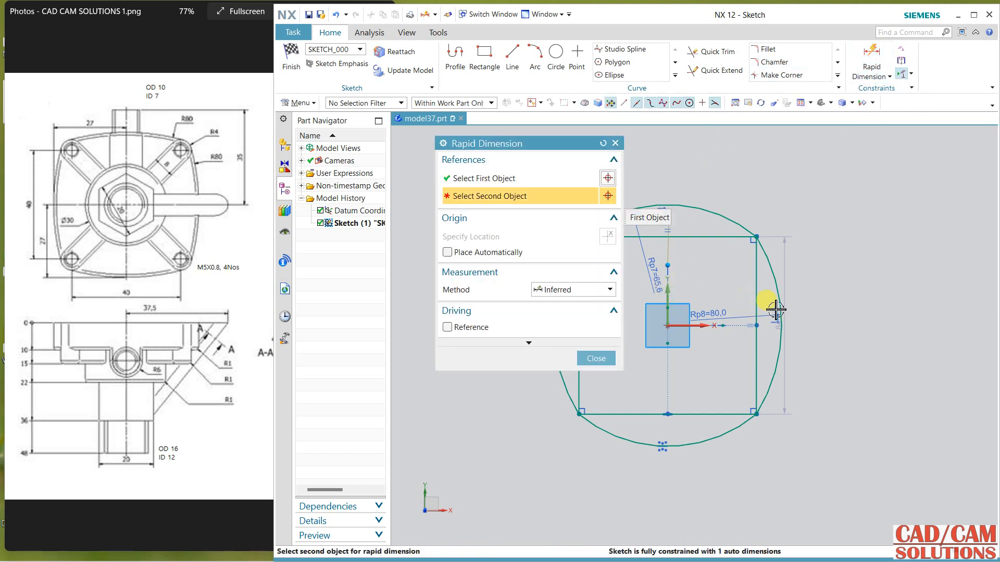
pyautogui.click(783, 324)
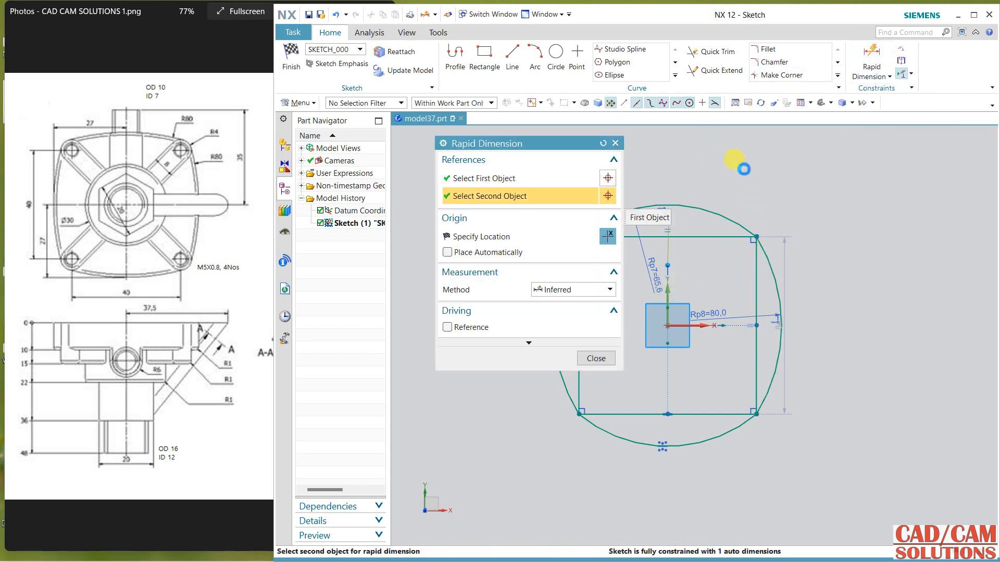
pyautogui.click(814, 170)
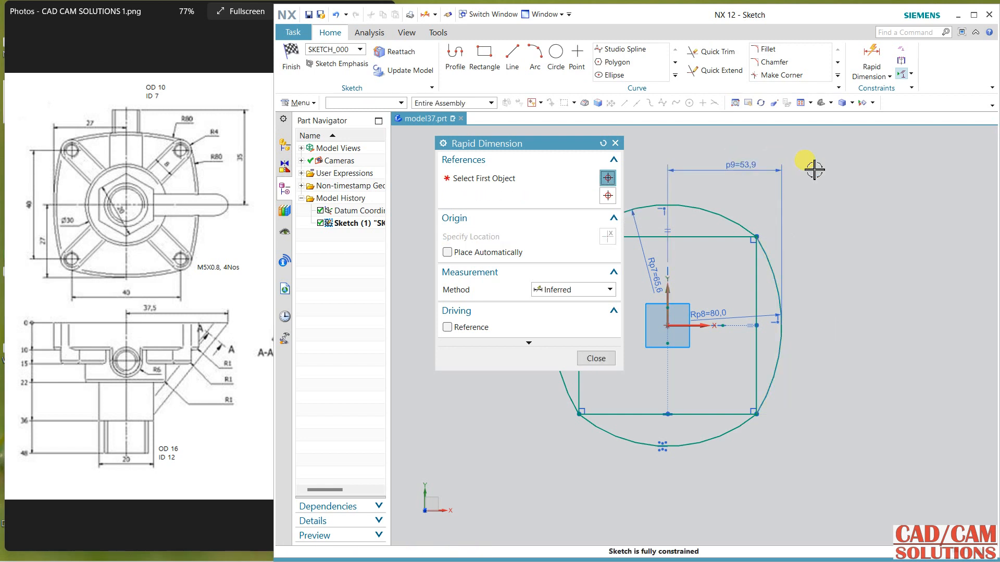
pyautogui.write('27')
pyautogui.press('Return')
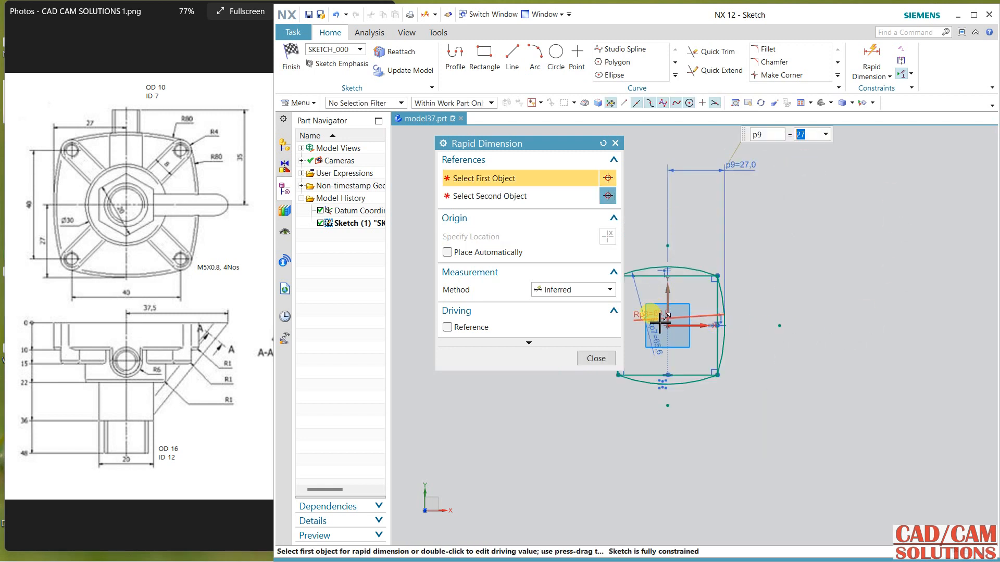
# Step: Try to add a vertical dimension from the X axis to the bottom arc
pyautogui.scroll(4, 662, 323)
pyautogui.moveTo(556, 148)
pyautogui.mouseDown()
pyautogui.moveTo(460, 121)
pyautogui.moveTo(444, 62)
pyautogui.mouseUp()
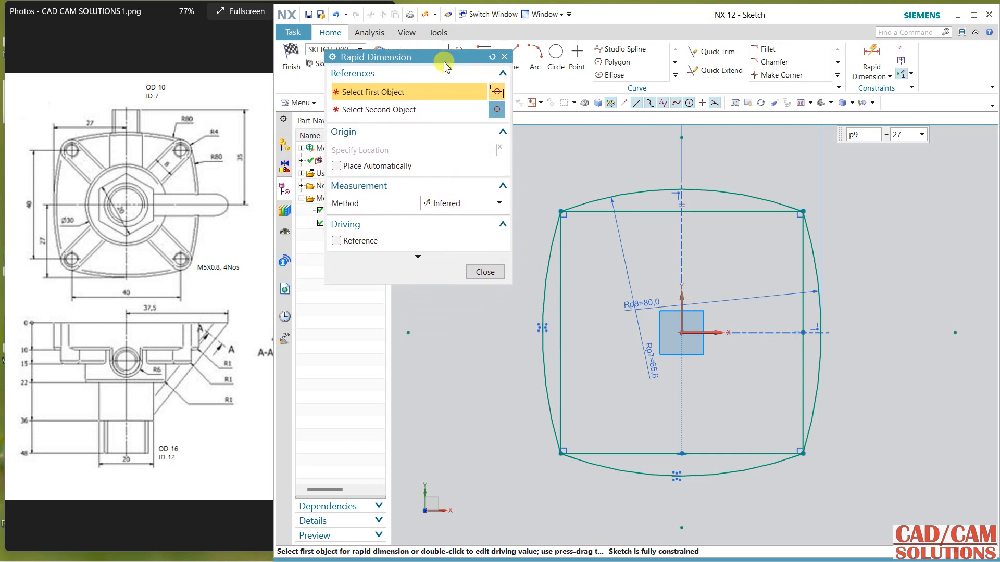
pyautogui.scroll(-2, 743, 410)
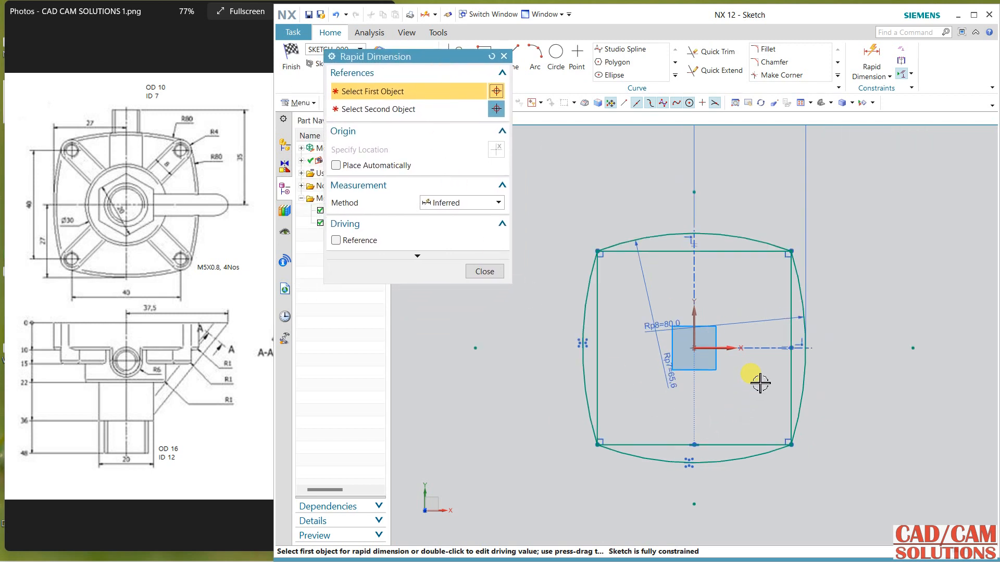
pyautogui.click(715, 348)
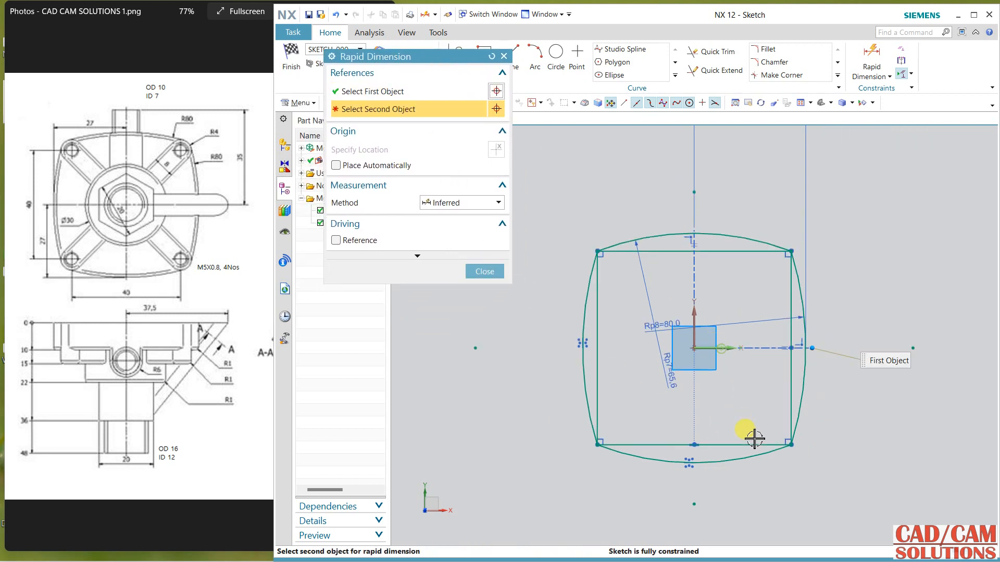
pyautogui.click(700, 464)
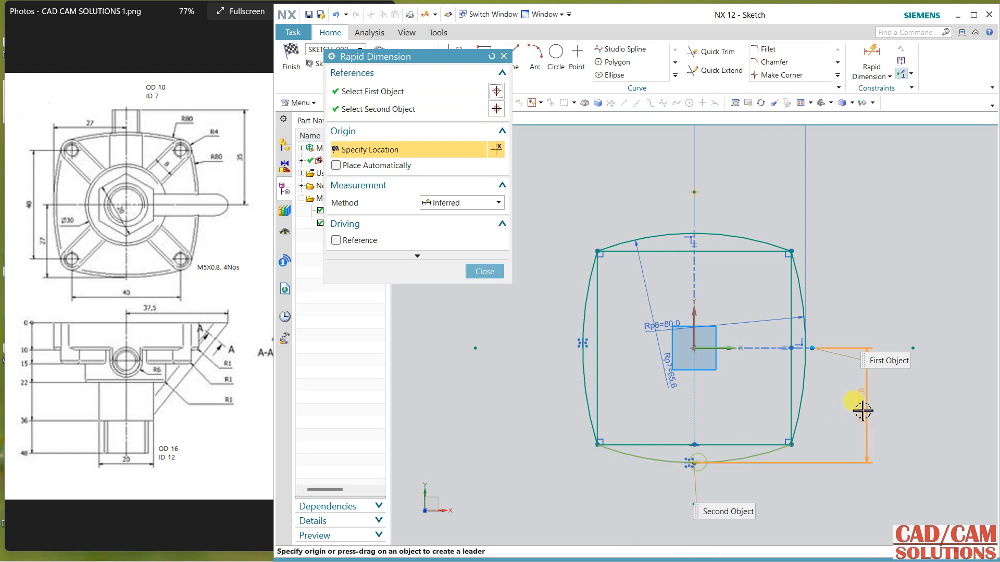
pyautogui.click(957, 335)
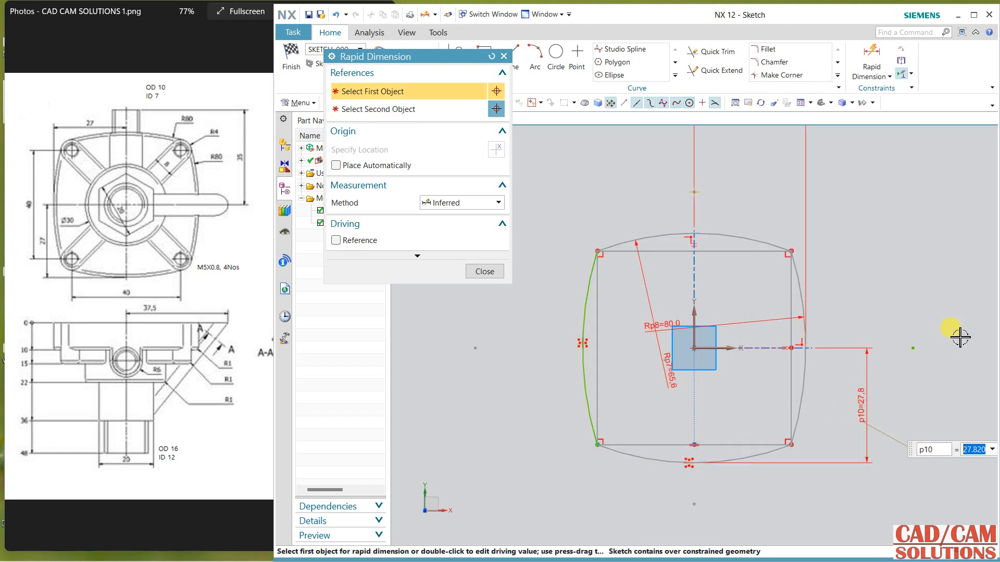
# Step: Finish dimensioning and delete the vertical dimension between the X axis and the bottom arc
pyautogui.scroll(-2, 957, 333)
pyautogui.scroll(-1, 904, 302)
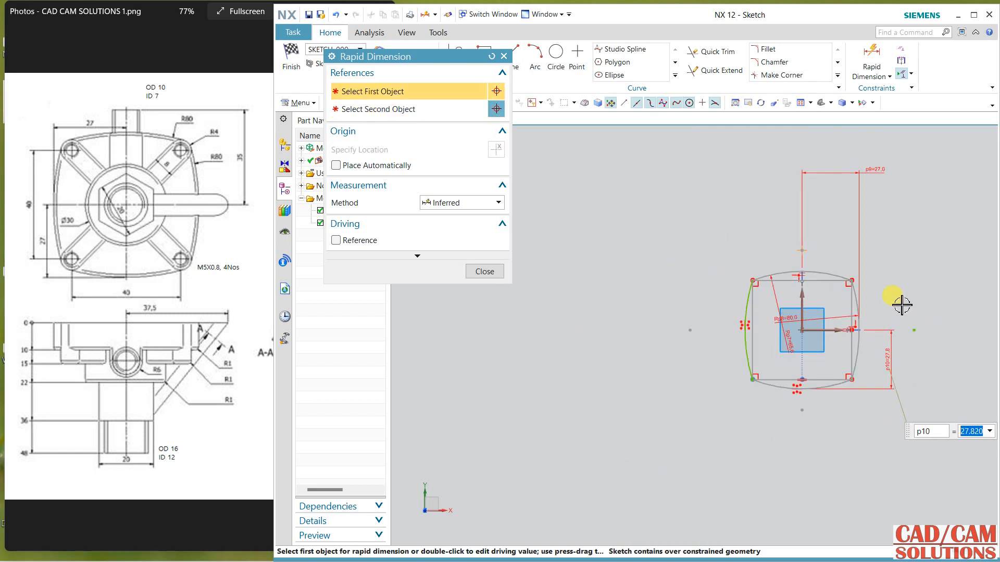
pyautogui.scroll(2, 902, 292)
pyautogui.middleClick(878, 301)
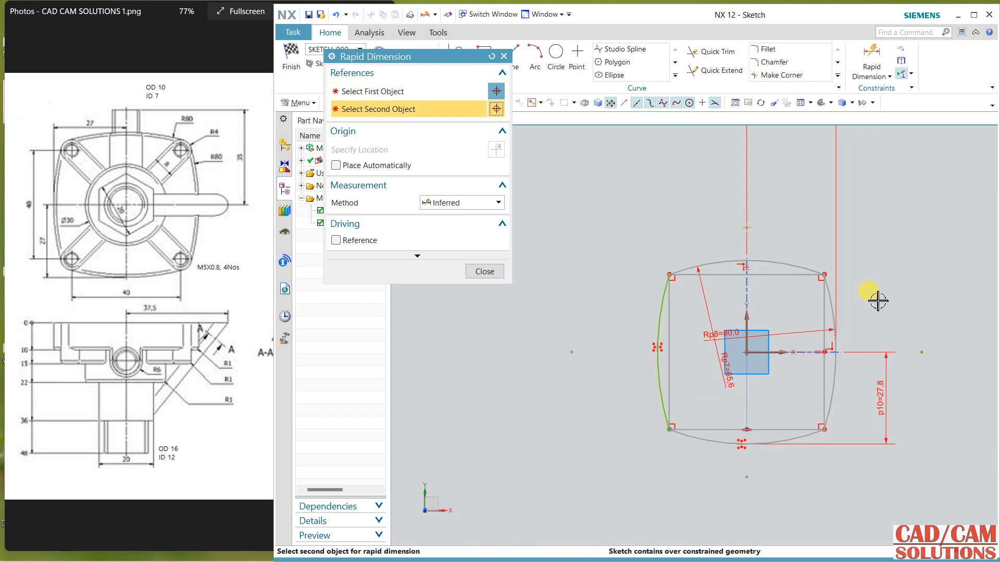
pyautogui.click(496, 271)
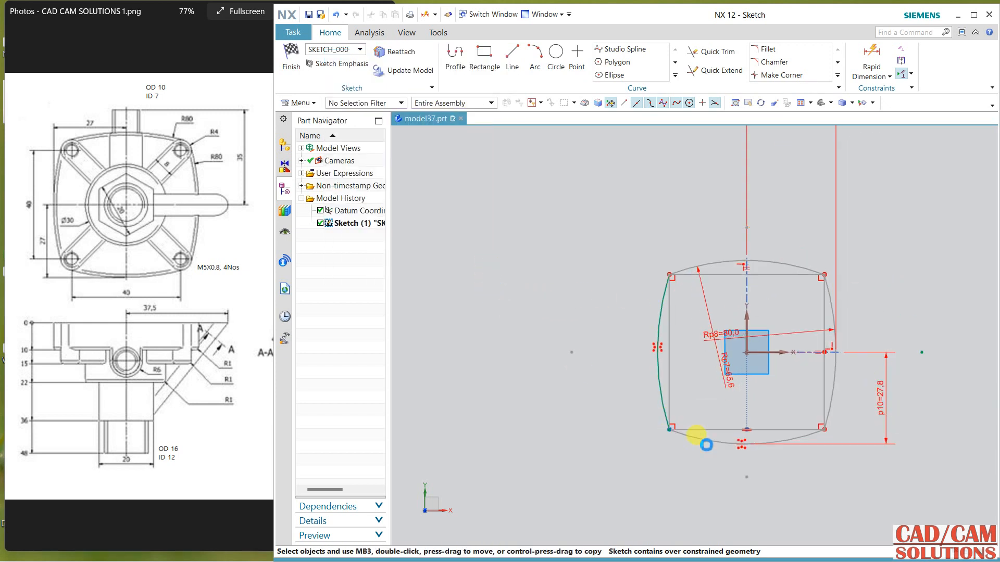
pyautogui.click(871, 445)
pyautogui.press('Delete')
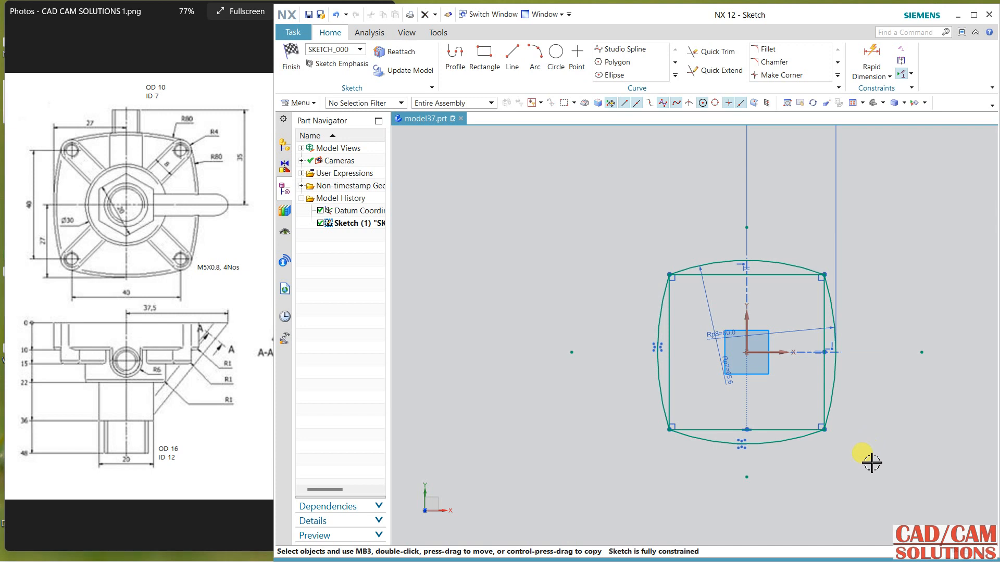
# Step: Delete the 27 mm horizontal dimension between the Y axis and the right arc
pyautogui.scroll(2, 769, 452)
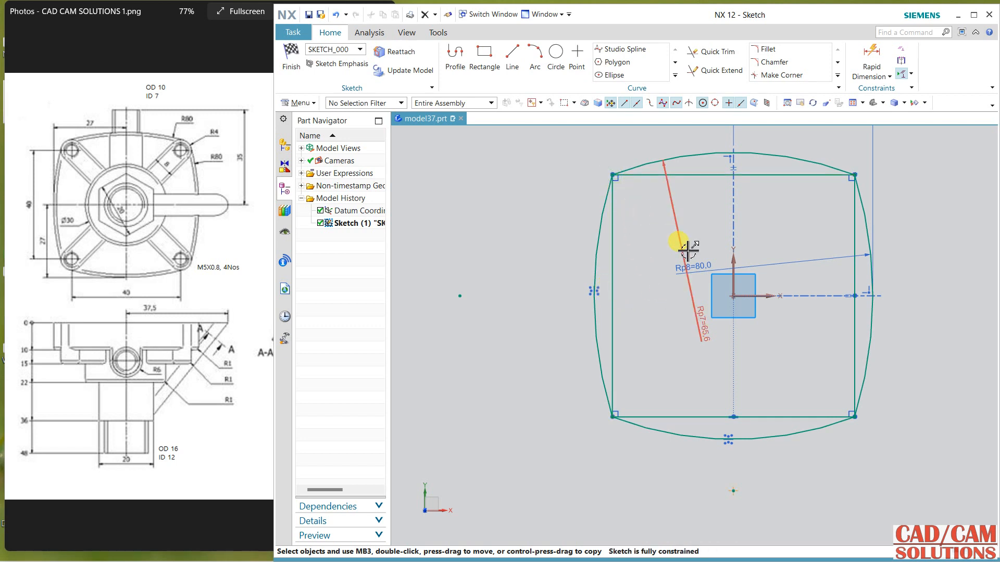
pyautogui.scroll(1, 791, 267)
pyautogui.scroll(-1, 913, 437)
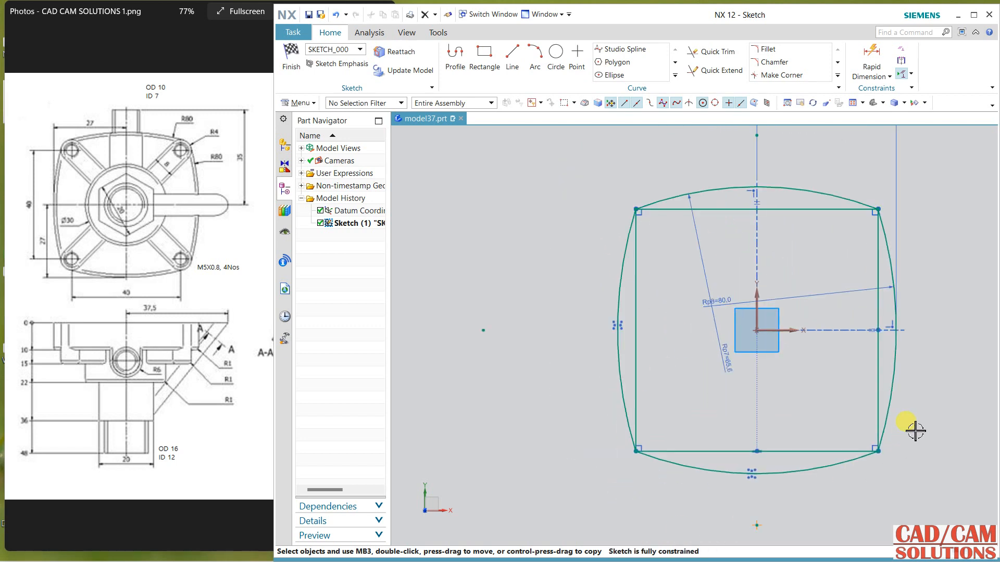
pyautogui.moveTo(920, 380)
pyautogui.keyDown('shift'); pyautogui.mouseDown(button='middle')
pyautogui.moveTo(835, 409)
pyautogui.moveTo(830, 398)
pyautogui.mouseUp(button='middle'); pyautogui.keyUp('shift')
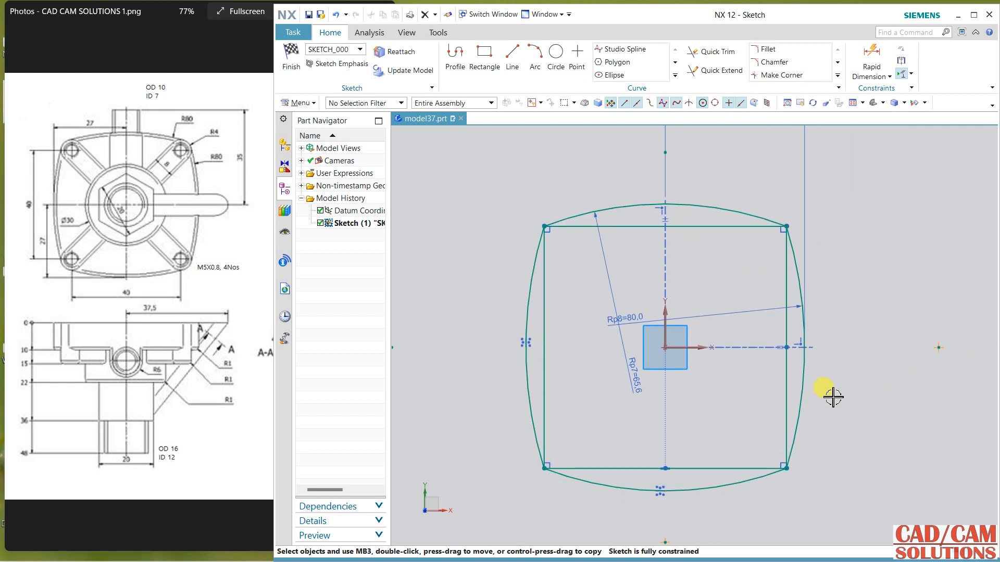
pyautogui.scroll(-2, 851, 403)
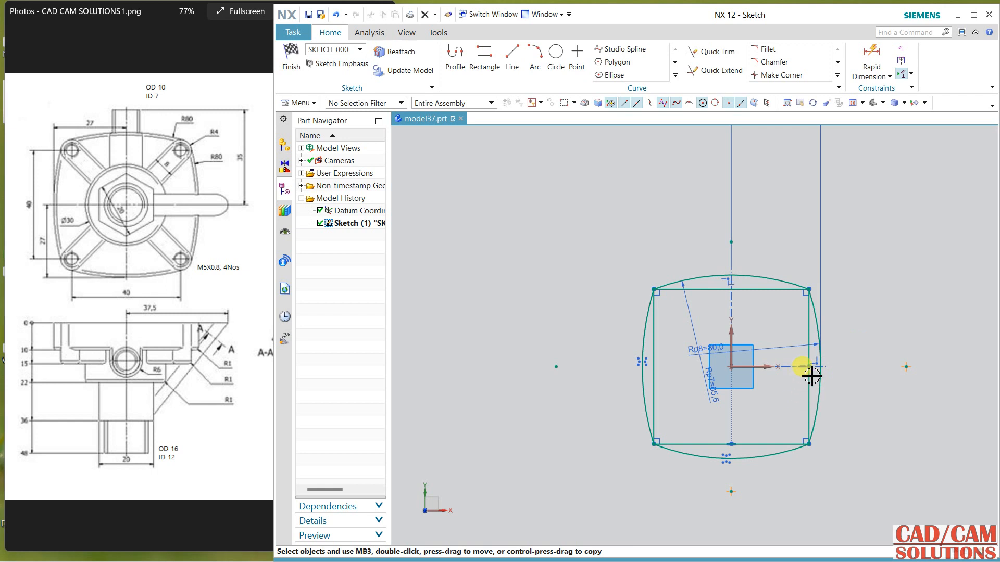
pyautogui.hotkey('ctrl', 'q')
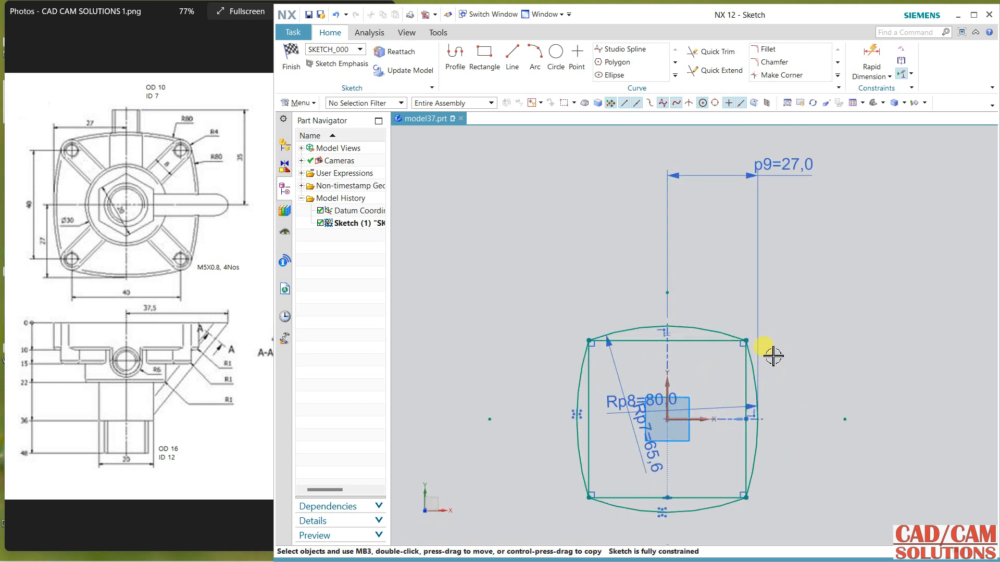
pyautogui.click(758, 179)
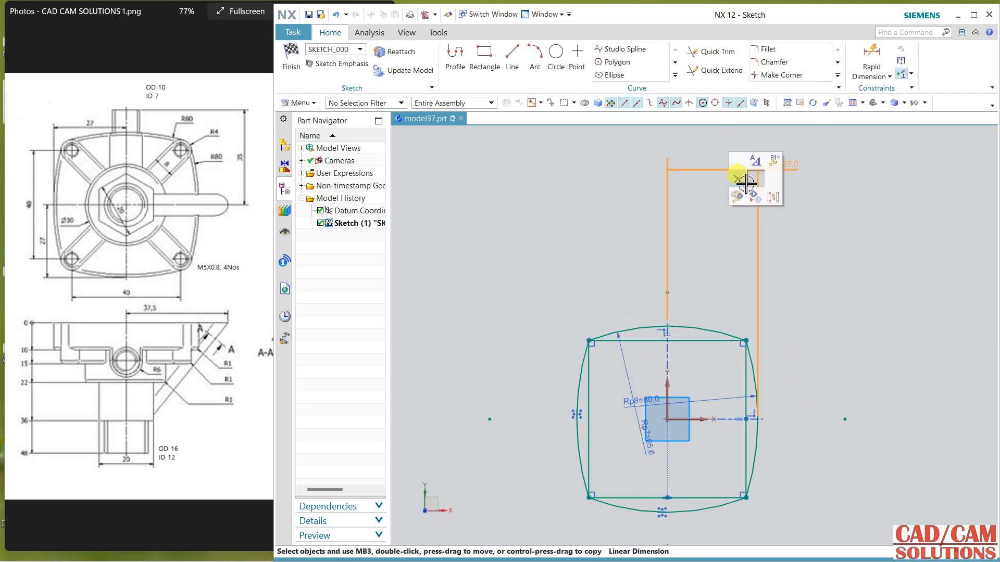
pyautogui.click(744, 181)
# Step: Dimension the horizontal distance from the left arc's midpoint to the Y axis, placing it above the profile
pyautogui.click(868, 60)
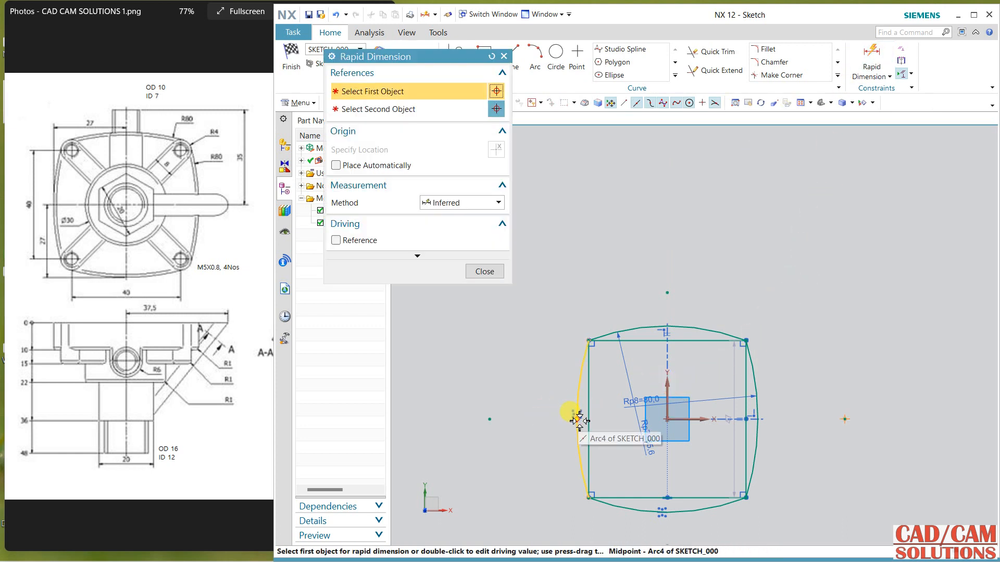
pyautogui.click(578, 420)
pyautogui.click(655, 409)
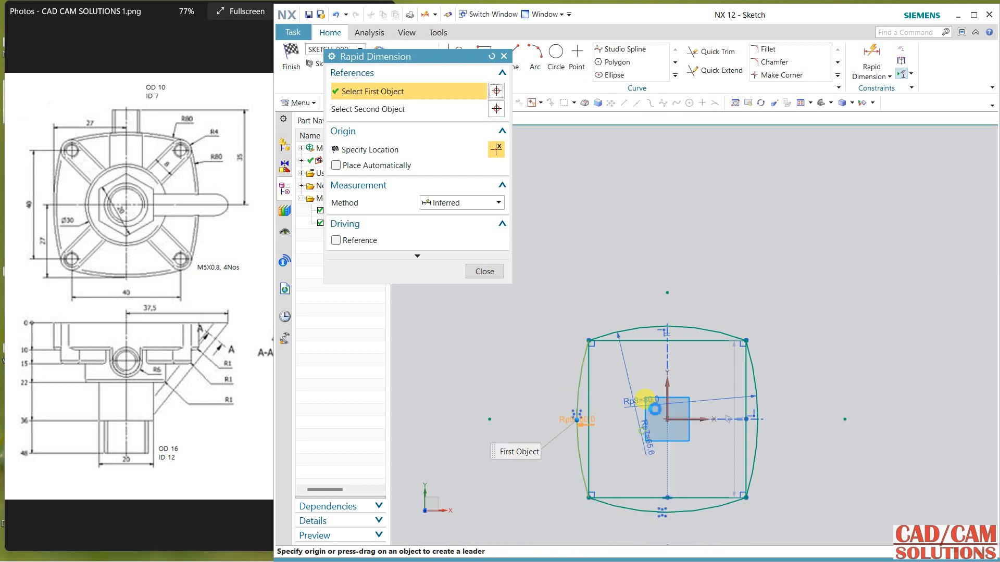
pyautogui.click(667, 365)
pyautogui.click(625, 272)
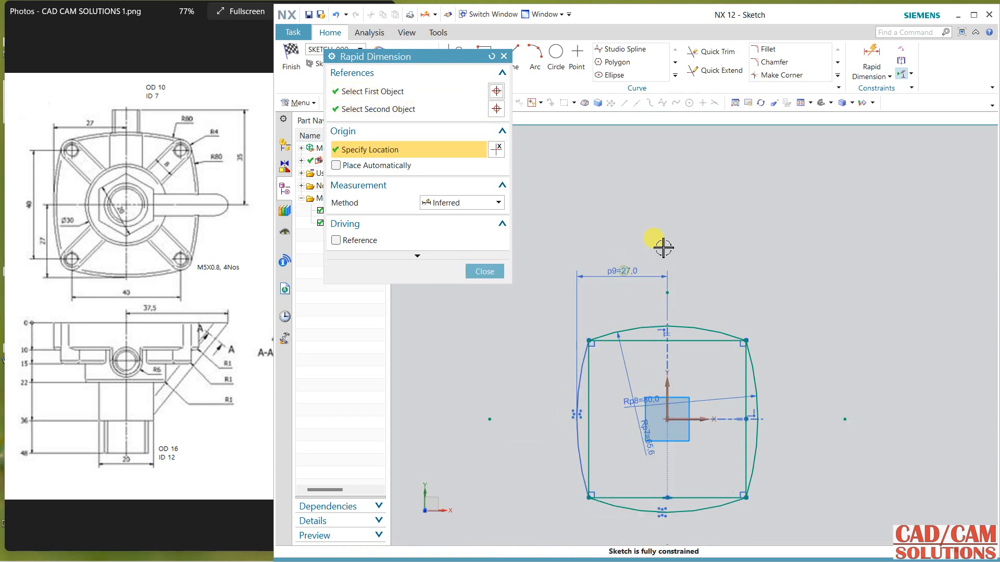
pyautogui.middleClick(665, 245)
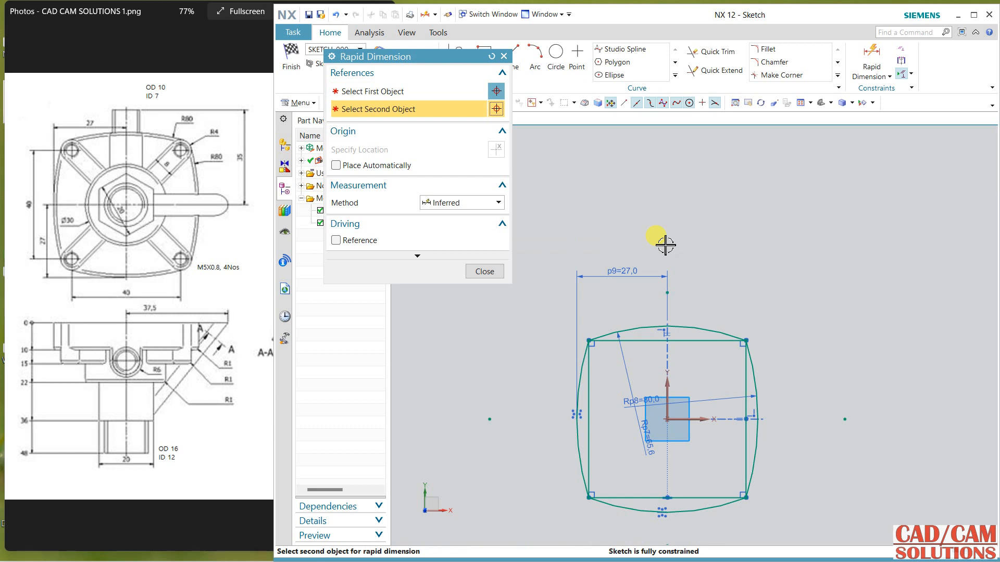
pyautogui.click(480, 272)
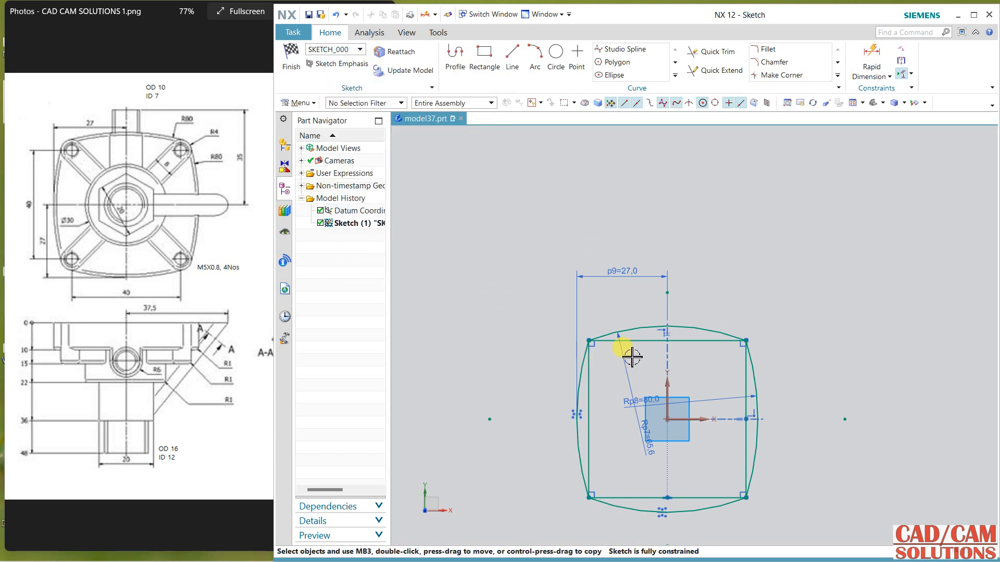
# Step: Convert the four lines of the inner rectangle to reference geometry
pyautogui.click(631, 340)
pyautogui.click(589, 381)
pyautogui.click(632, 498)
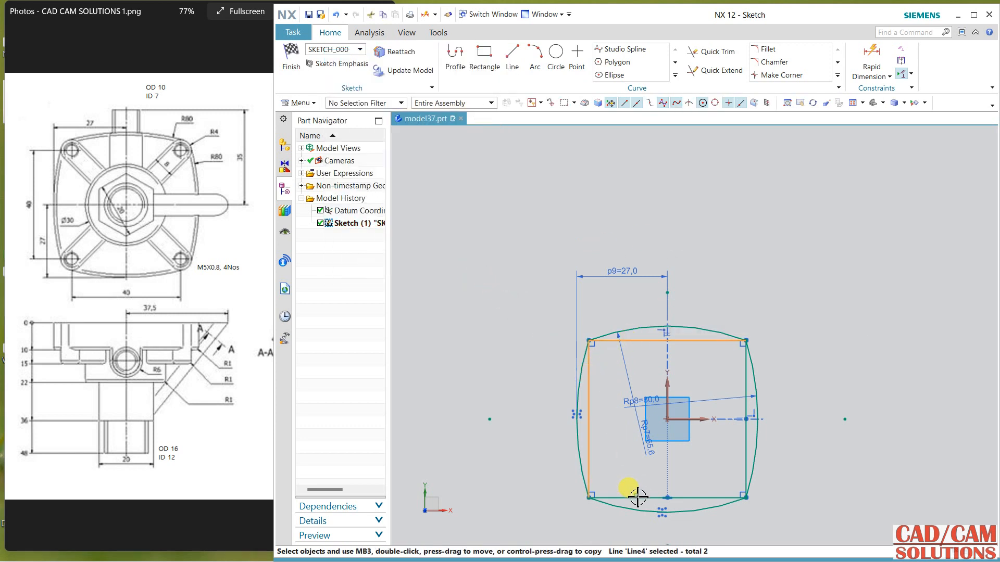
pyautogui.click(744, 443)
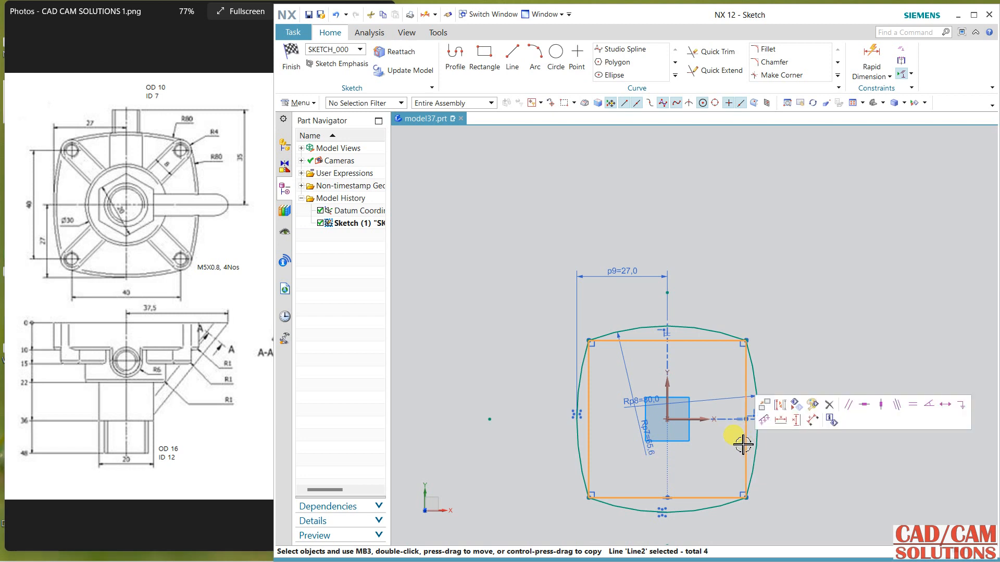
pyautogui.click(780, 404)
# Step: Draw a circle about 36 mm in diameter centred on the sketch origin
pyautogui.keyDown('shift'); pyautogui.moveTo(781, 346); pyautogui.dragTo(762, 254, button='middle'); pyautogui.keyUp('shift')
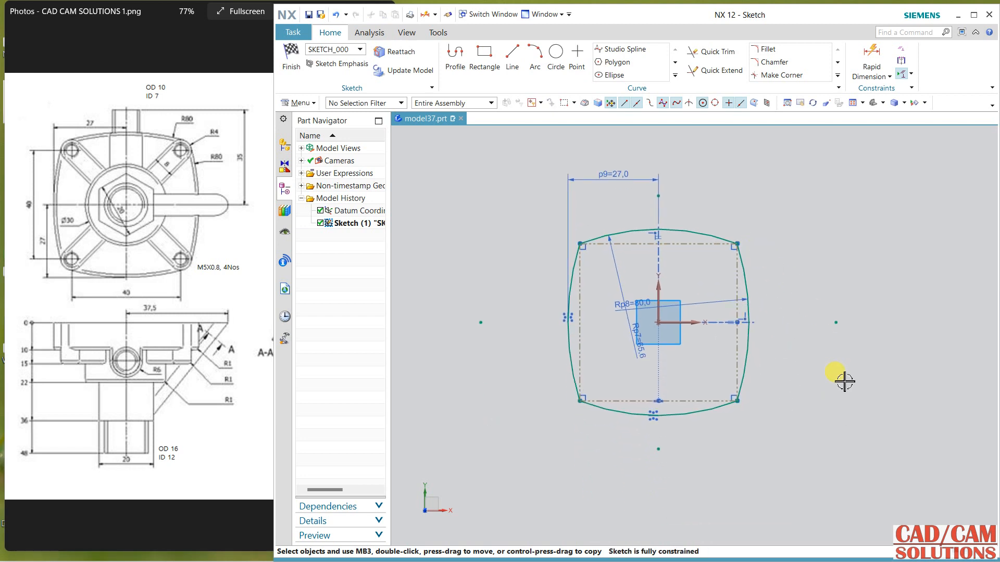
pyautogui.click(556, 56)
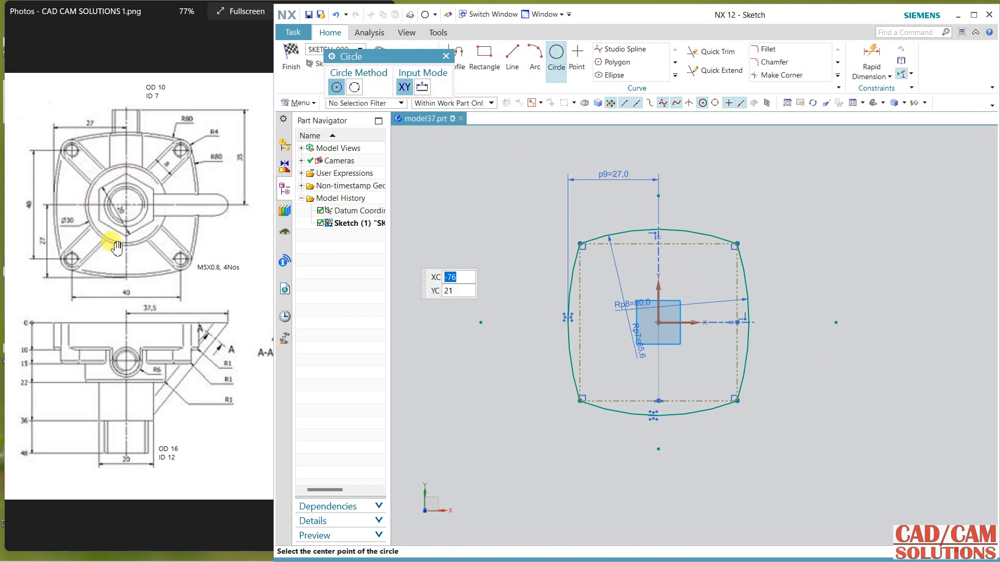
pyautogui.click(658, 322)
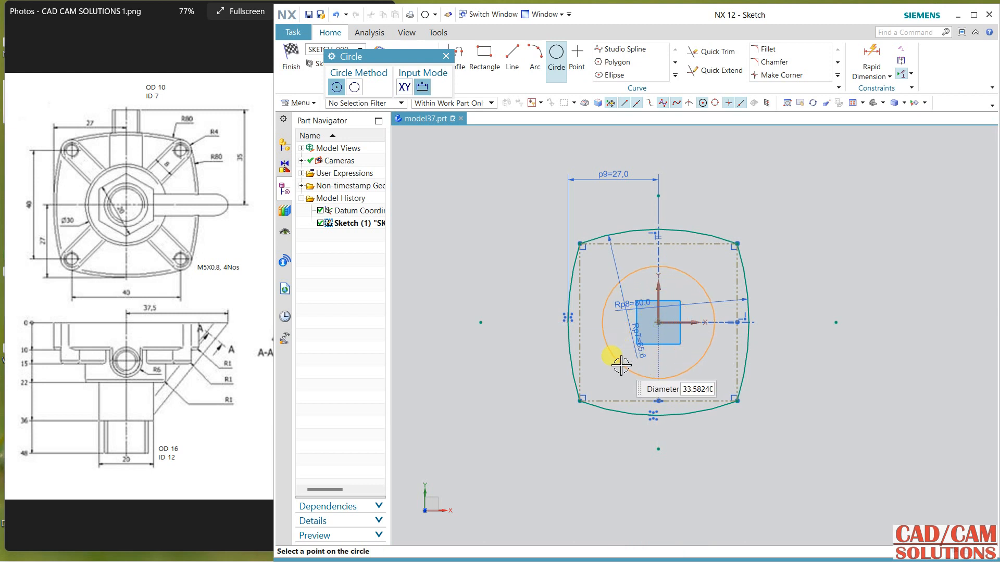
pyautogui.press('Return')
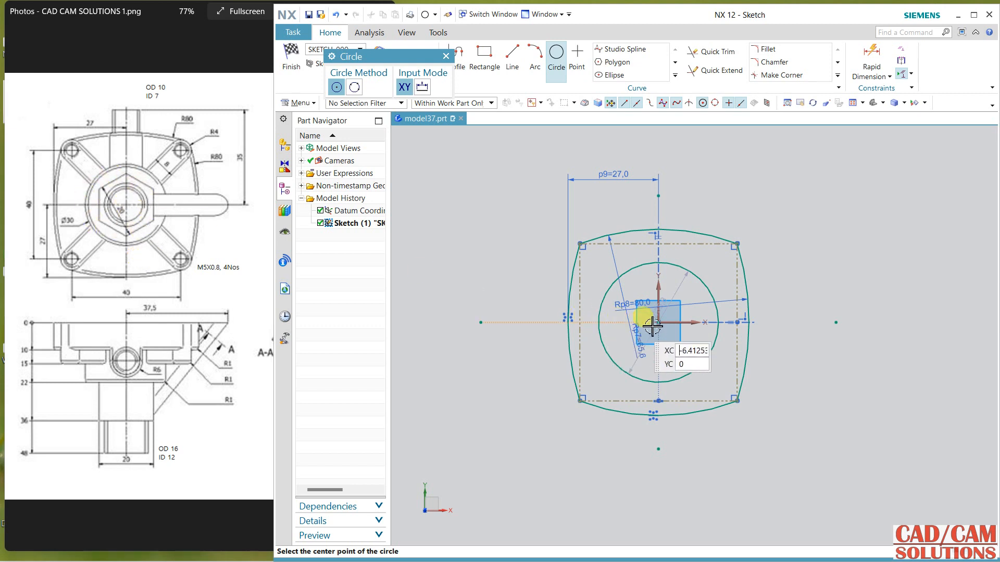
pyautogui.press('Escape')
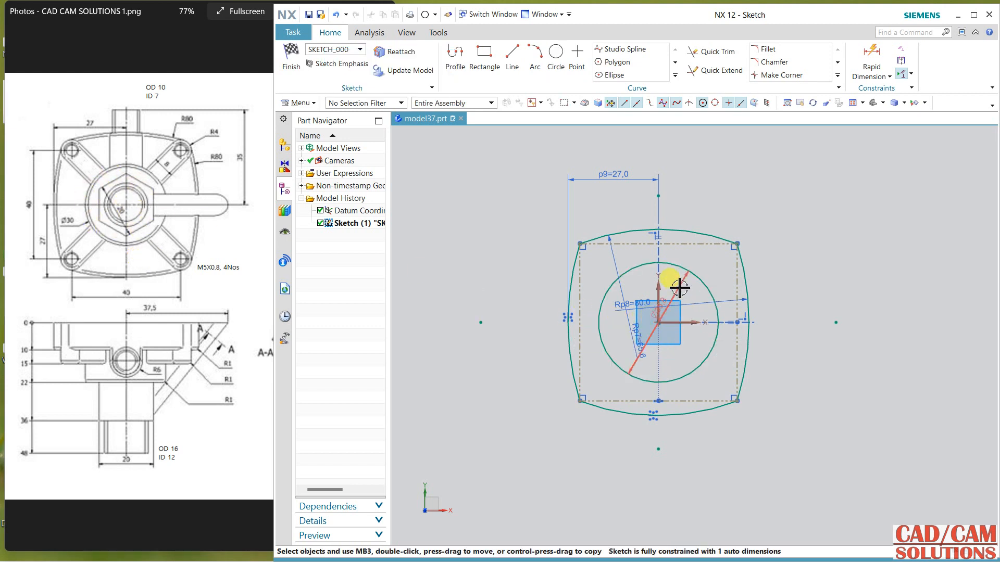
# Step: Set the central circle's diameter dimension to 30 mm
pyautogui.doubleClick(781, 350)
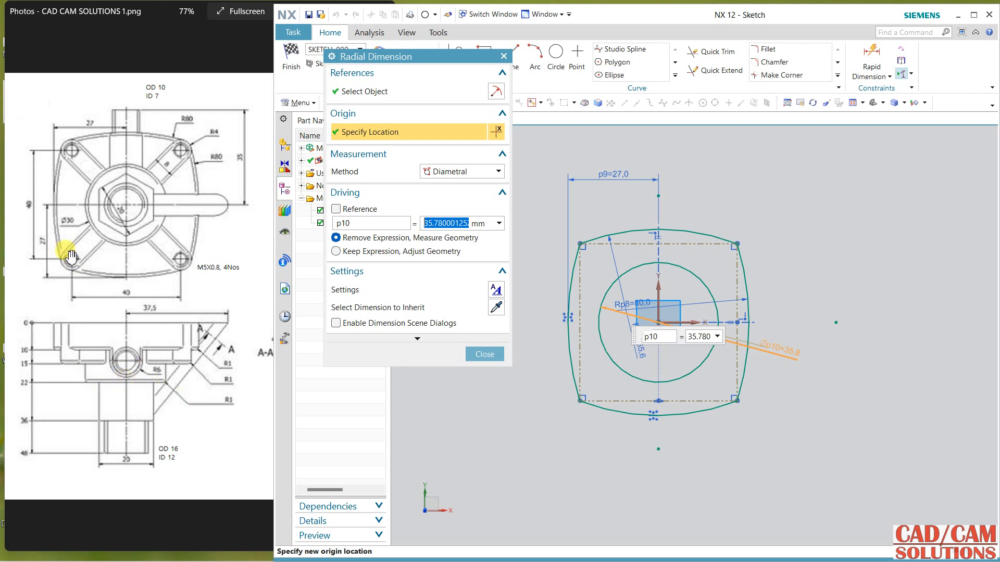
pyautogui.write('30')
pyautogui.click(385, 254)
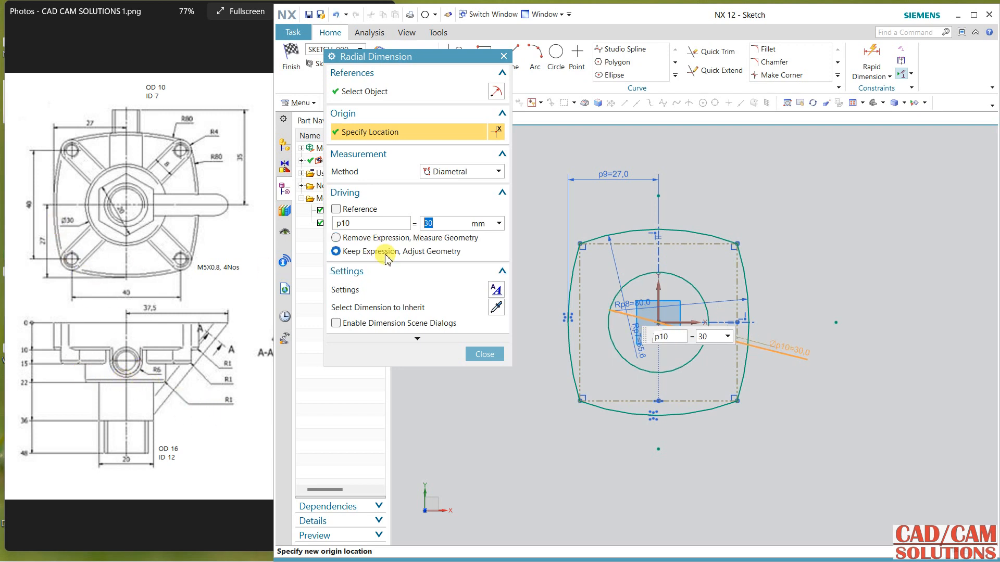
pyautogui.click(485, 354)
# Step: Draw a concentric circle about 23 mm in diameter inside the 30 mm circle
pyautogui.press('o')
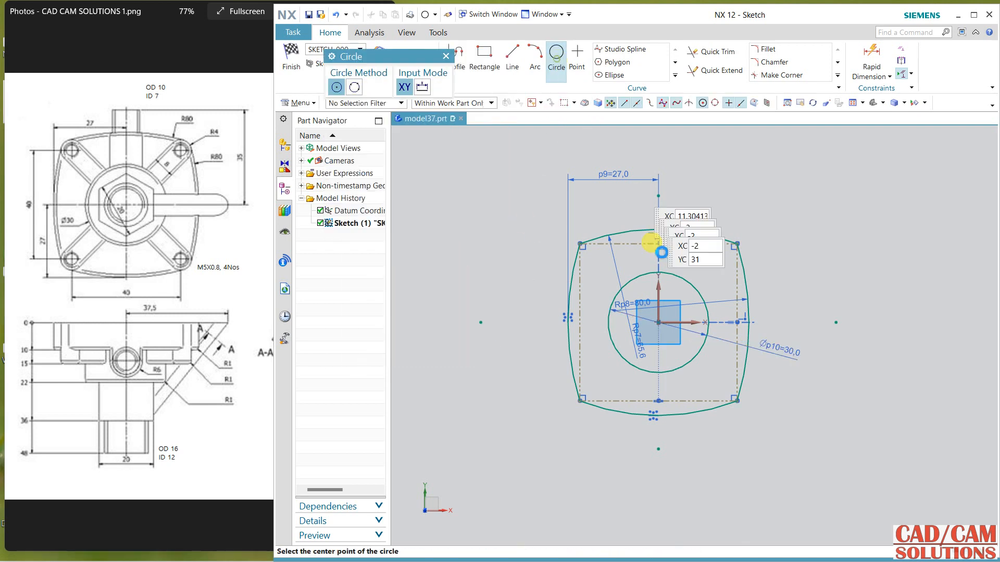
pyautogui.click(658, 321)
pyautogui.click(665, 284)
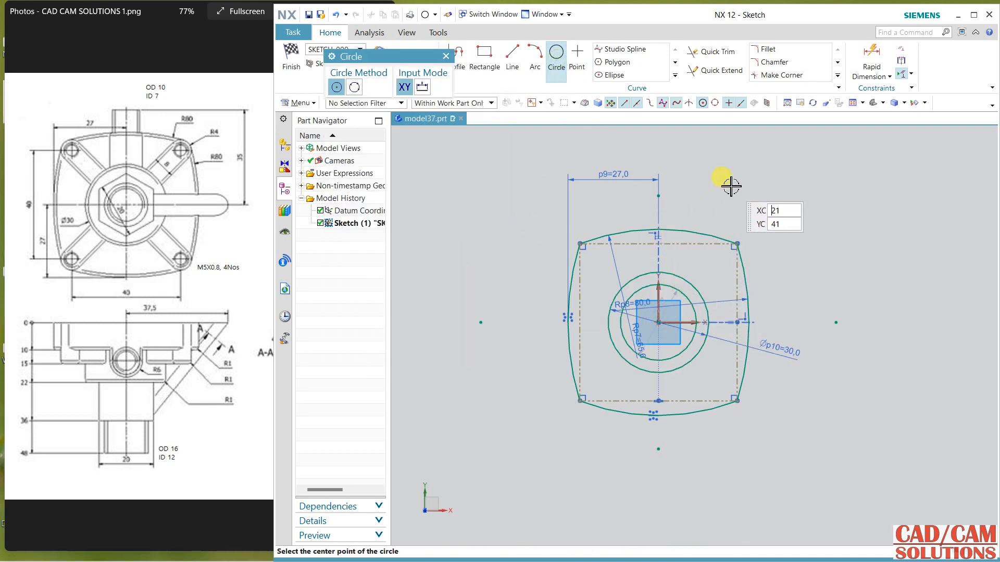
pyautogui.press('Escape')
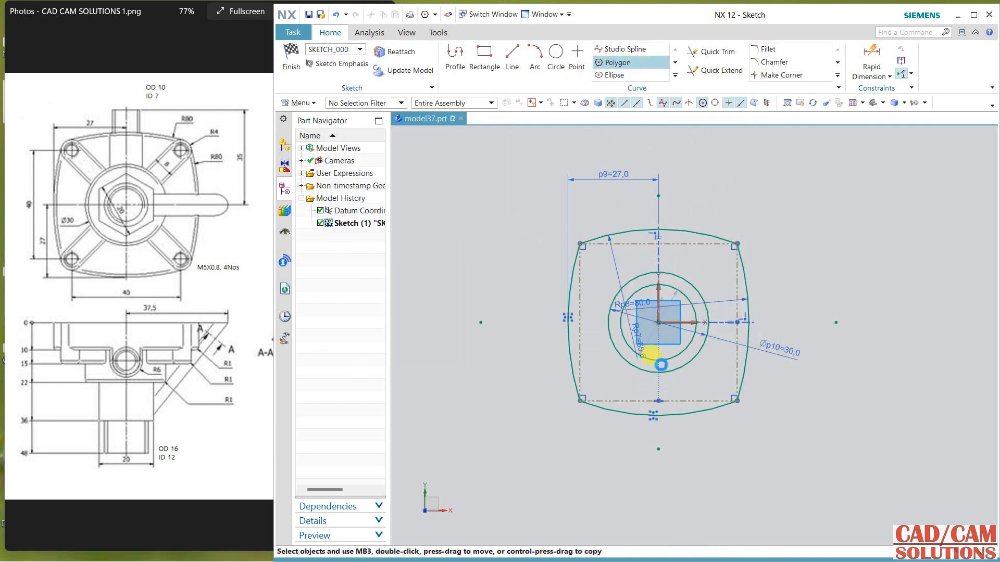
# Step: Draw a six-sided polygon centred on the origin, with one vertex on the inner circle's upper quadrant point and 11.5 mm sides
pyautogui.click(650, 315)
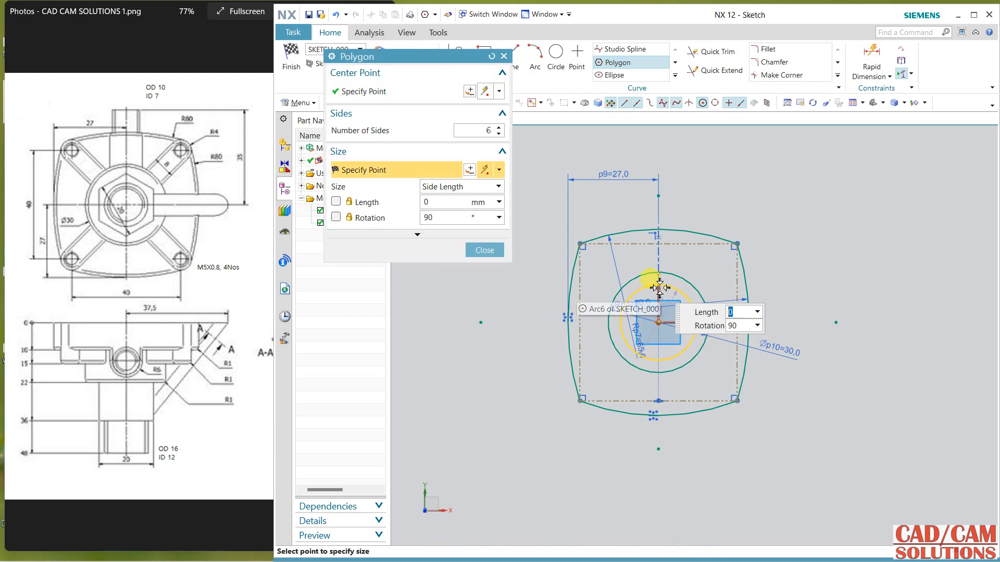
pyautogui.scroll(4, 660, 287)
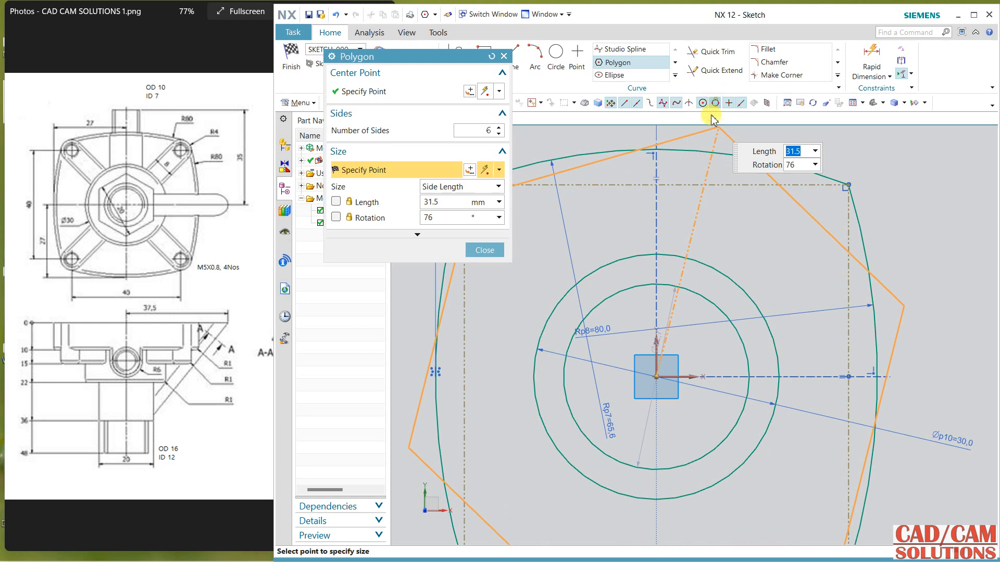
pyautogui.click(657, 286)
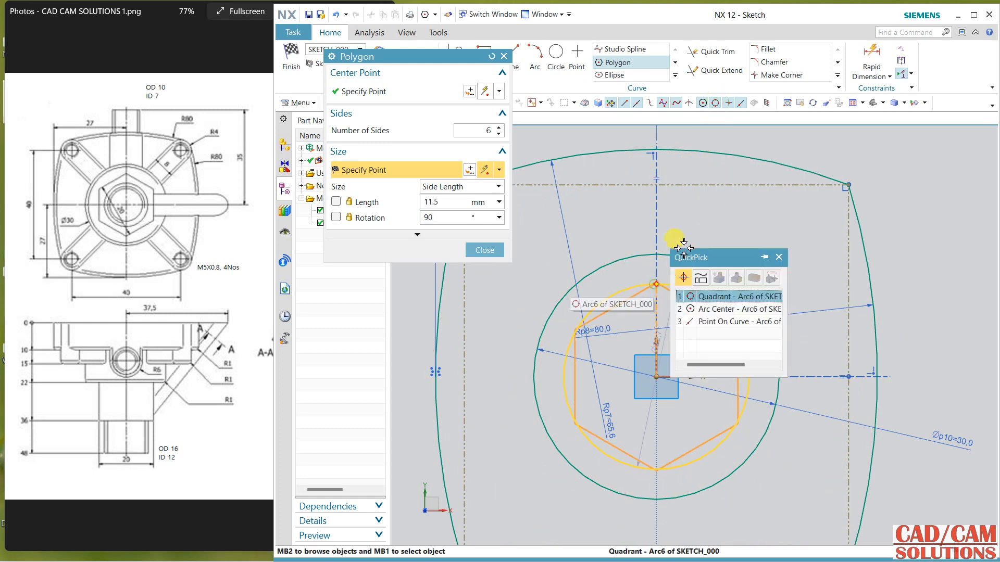
pyautogui.click(723, 296)
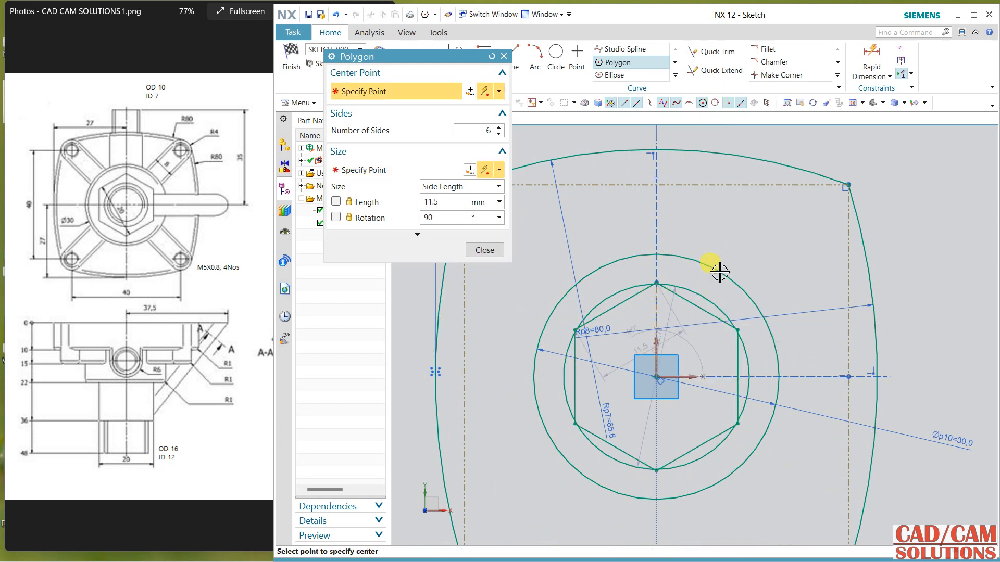
pyautogui.click(484, 251)
# Step: Dimension the distance between two opposite slanted sides of the hexagon and set it to 20 mm
pyautogui.click(871, 58)
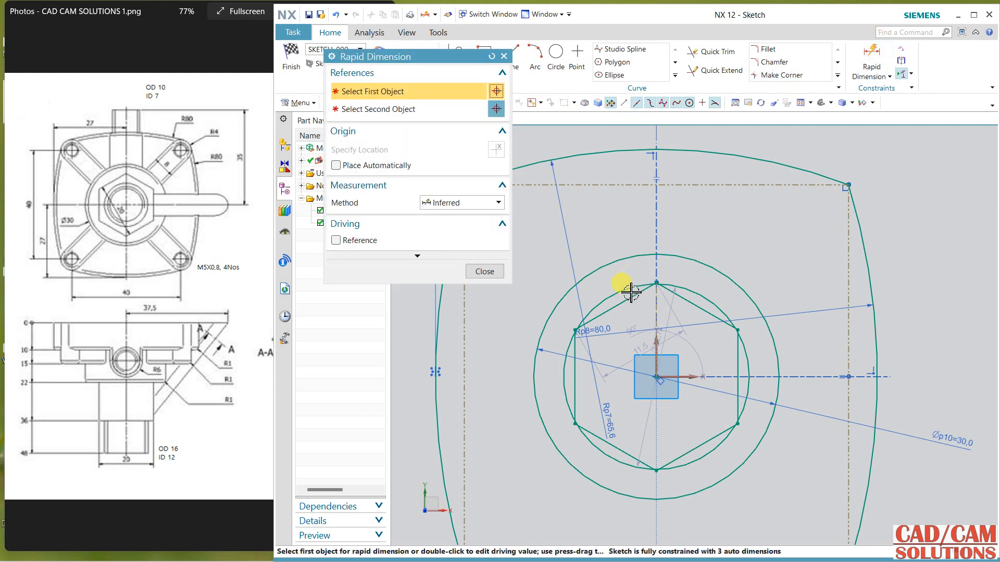
pyautogui.click(631, 298)
pyautogui.click(698, 446)
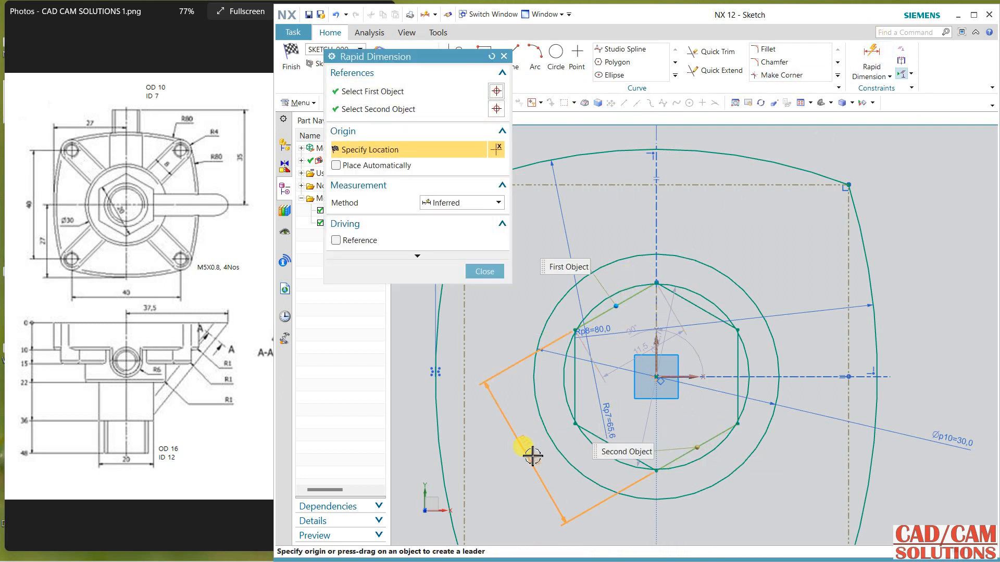
pyautogui.click(515, 378)
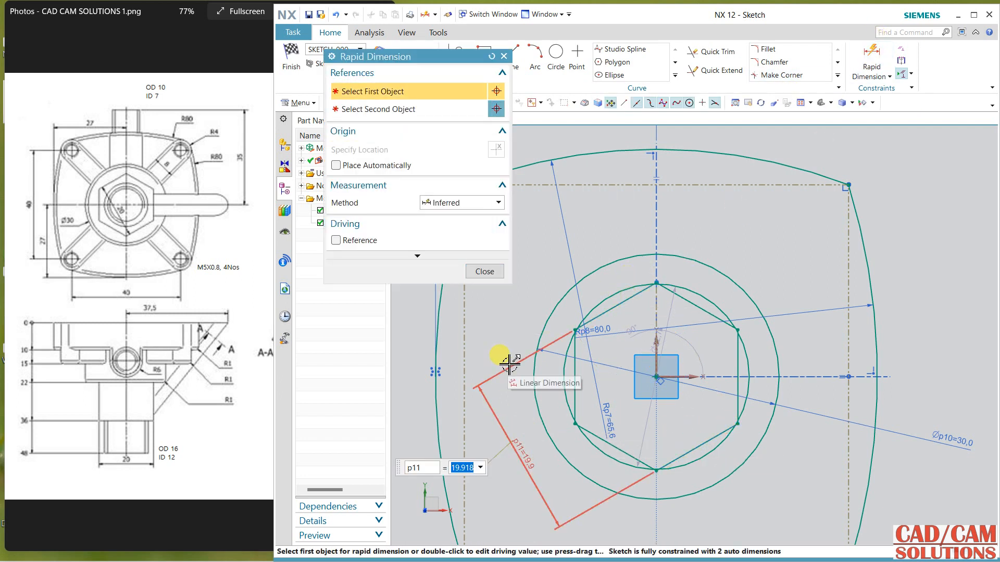
pyautogui.write('20')
pyautogui.press('Return')
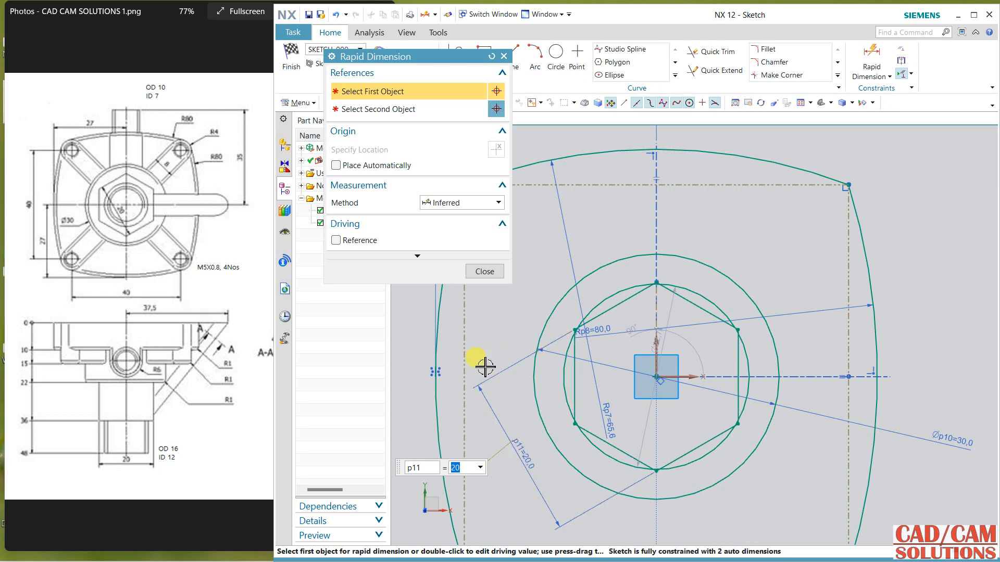
pyautogui.click(480, 273)
# Step: Constrain the inner circle to pass through the hexagon's top vertex
pyautogui.scroll(5, 631, 270)
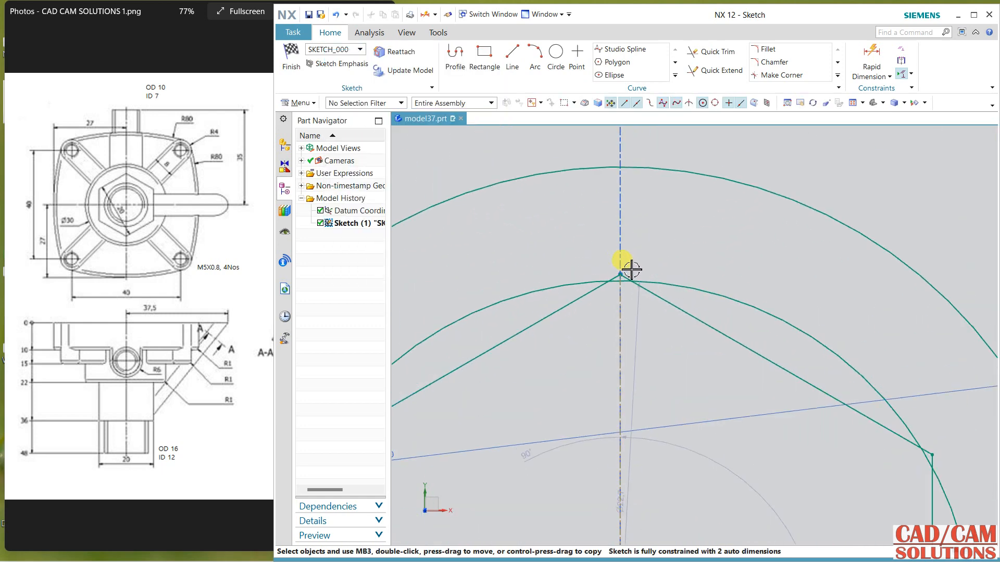
pyautogui.click(670, 282)
pyautogui.click(619, 274)
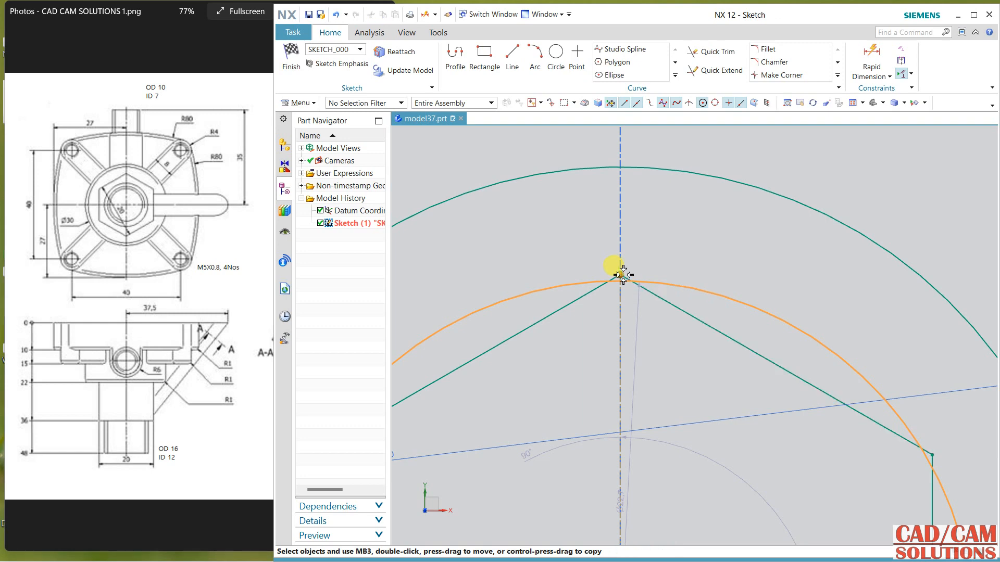
pyautogui.click(643, 256)
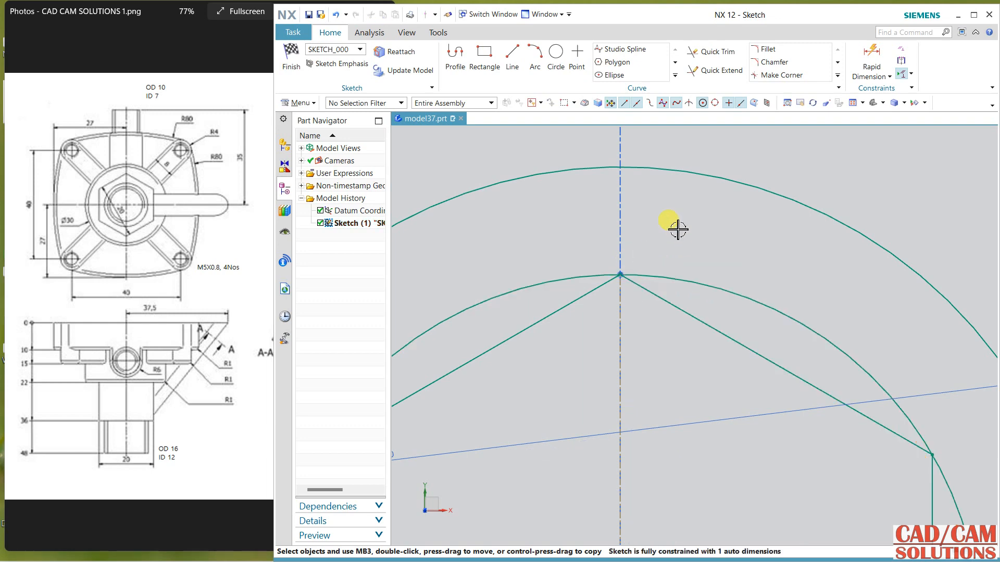
pyautogui.scroll(-5, 685, 239)
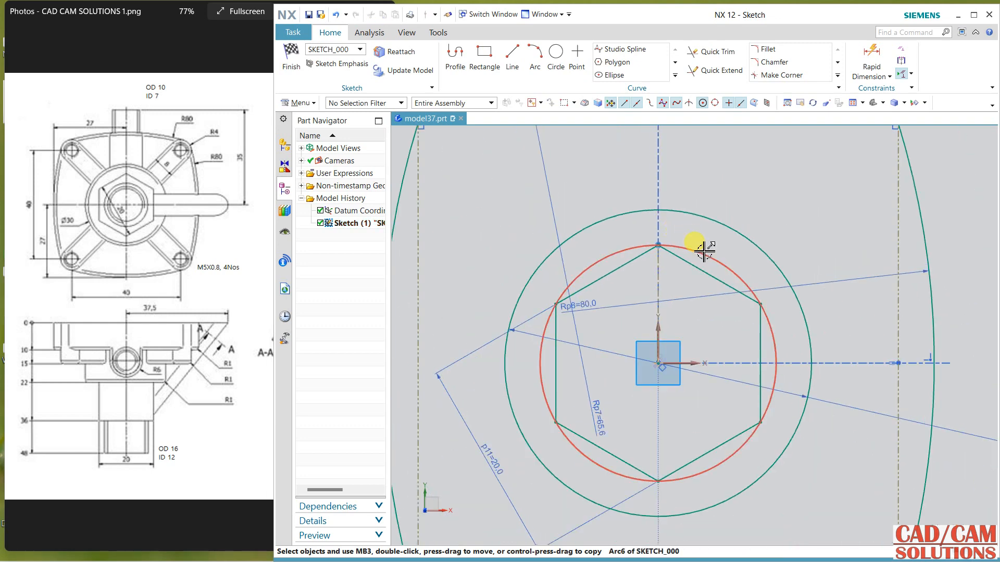
# Step: Convert the circle around the hexagon to reference geometry and finish the sketch
pyautogui.click(704, 251)
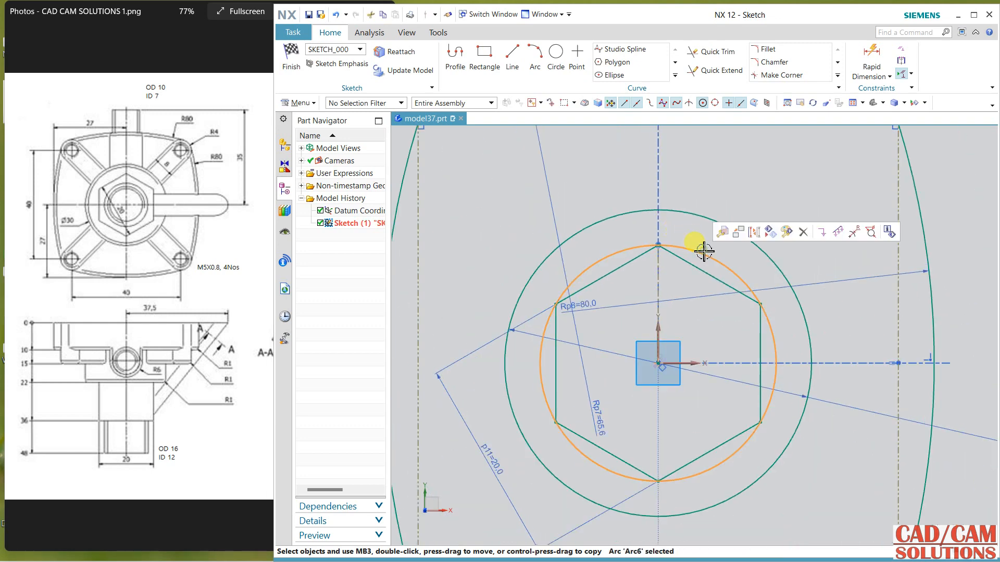
pyautogui.click(753, 234)
pyautogui.scroll(-4, 733, 251)
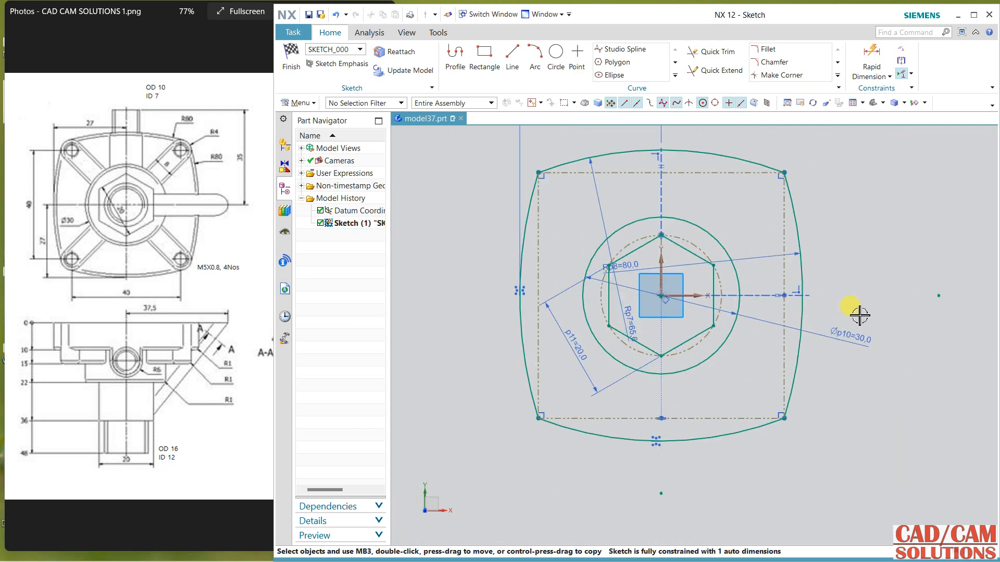
pyautogui.click(291, 57)
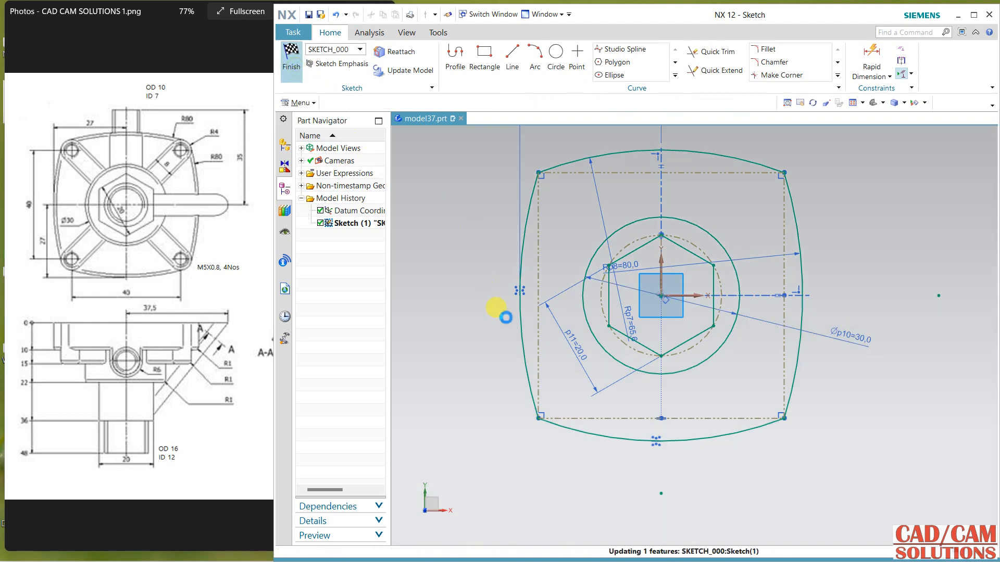
pyautogui.hotkey('ctrl', 'f')
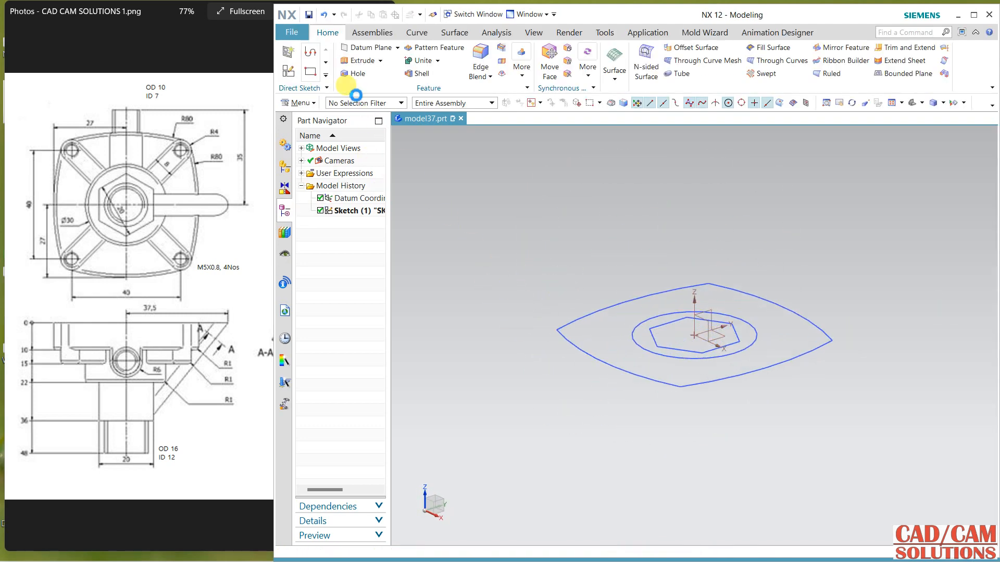
# Step: Extrude the closed arc-sided outline 10 mm below the sketch plane as the solid base plate
pyautogui.click(359, 63)
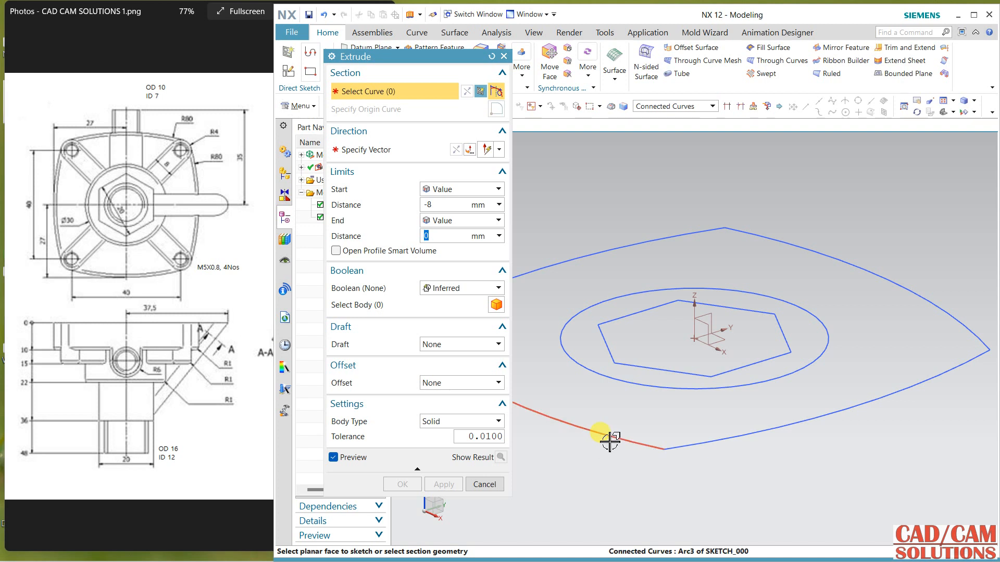
pyautogui.click(607, 440)
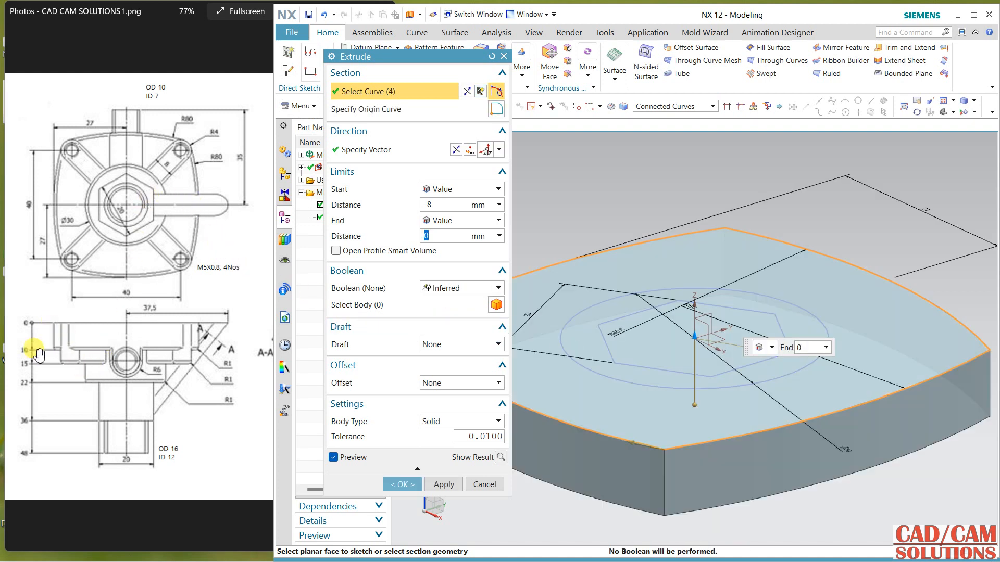
pyautogui.click(440, 204)
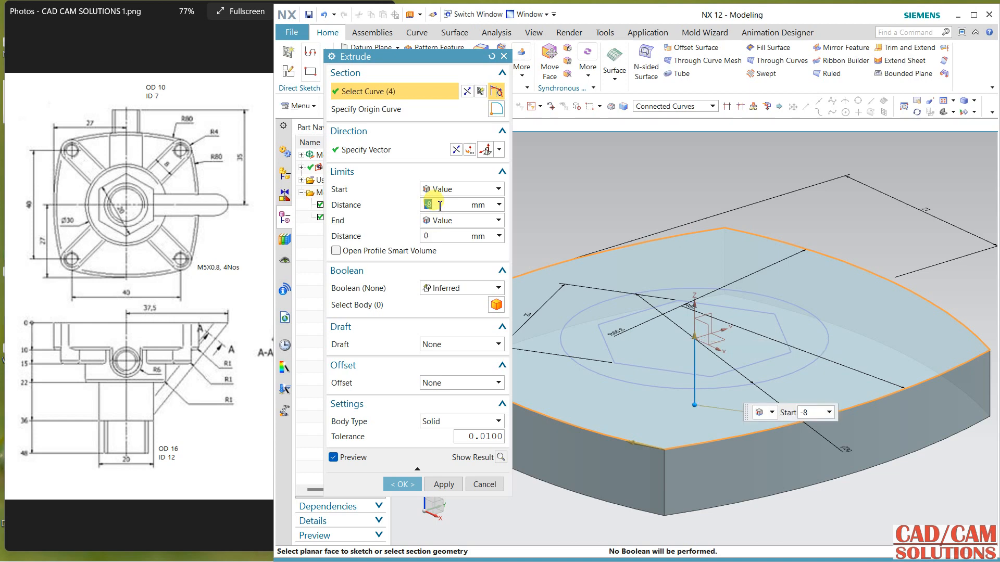
pyautogui.click(469, 150)
pyautogui.click(452, 485)
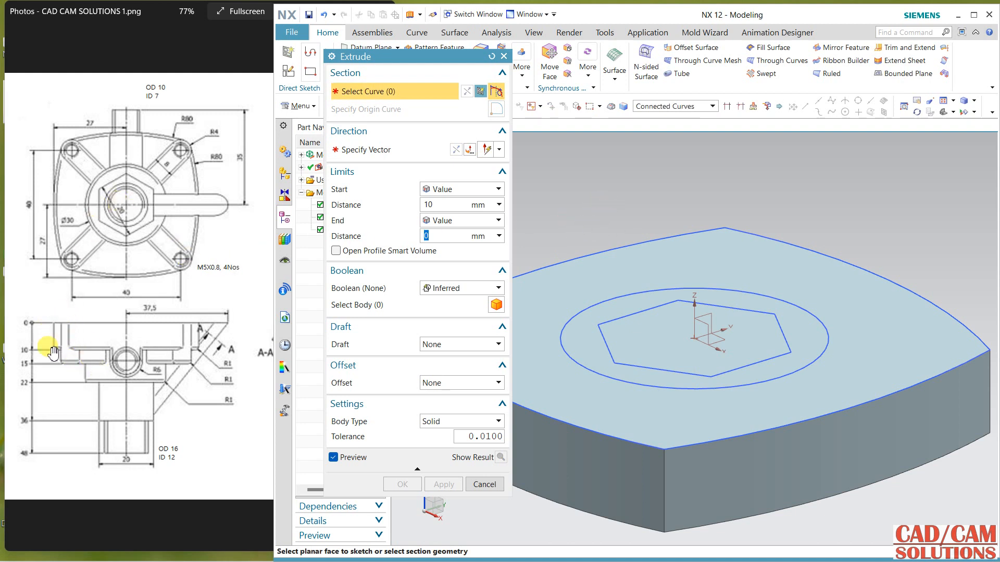
# Step: Extrude the 30 mm circle 5 mm upward from the base plate, united with the body
pyautogui.click(141, 338)
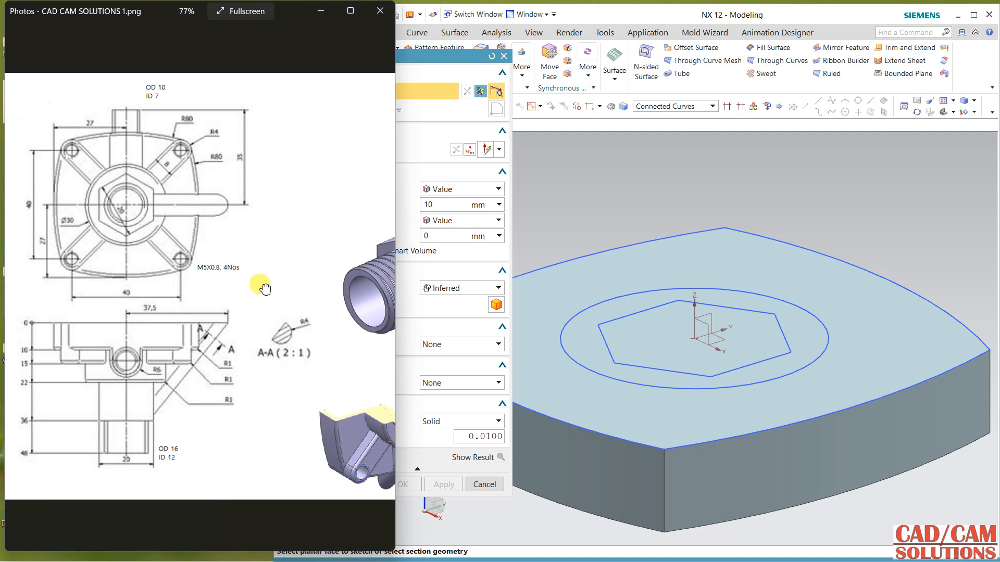
pyautogui.moveTo(263, 286); pyautogui.dragTo(67, 290)
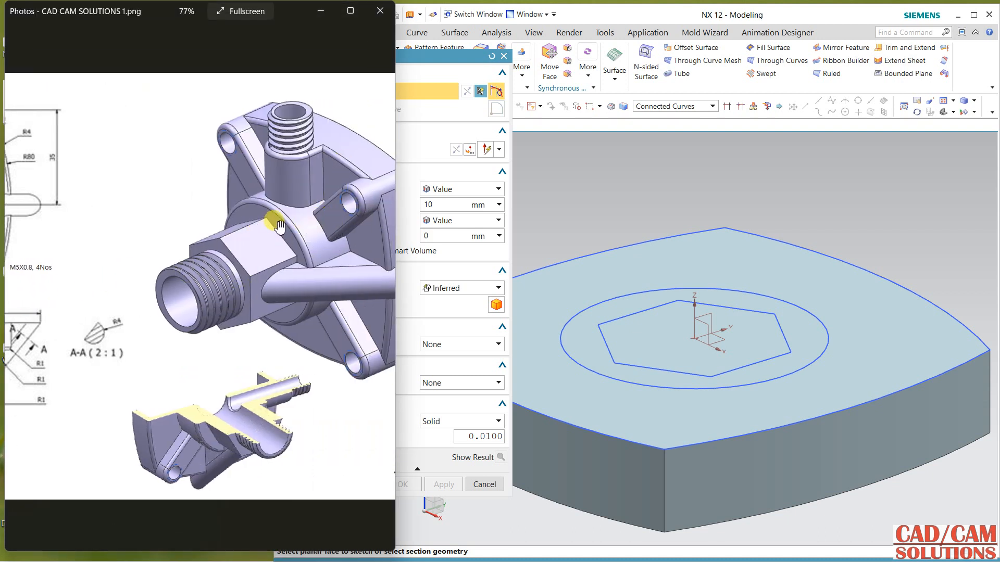
pyautogui.moveTo(112, 262); pyautogui.dragTo(323, 264)
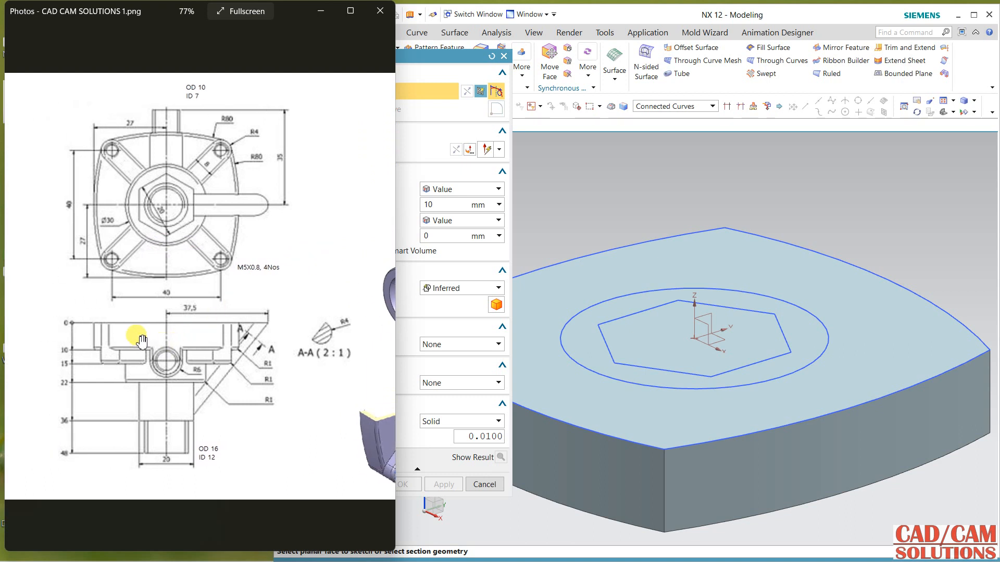
pyautogui.click(435, 204)
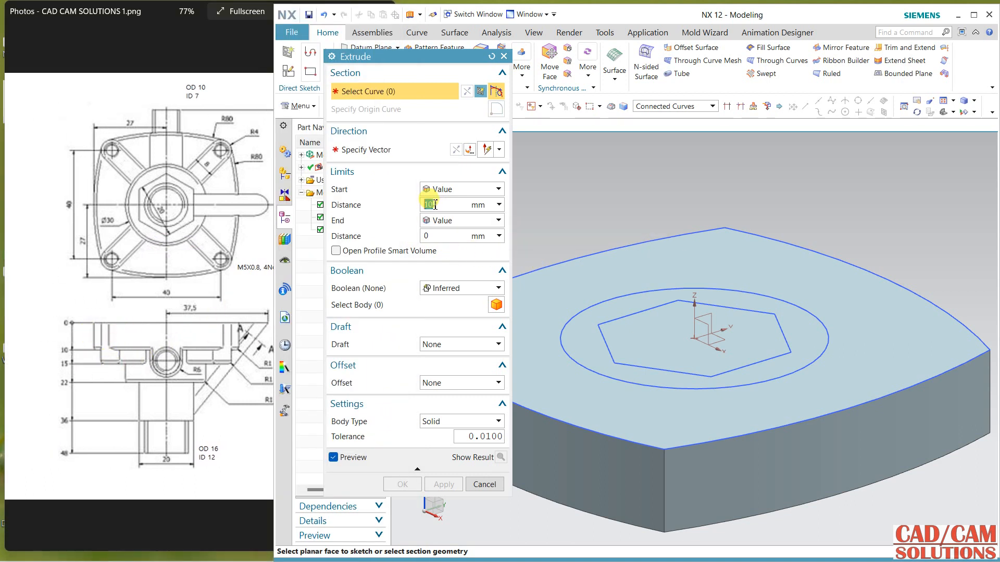
pyautogui.click(643, 293)
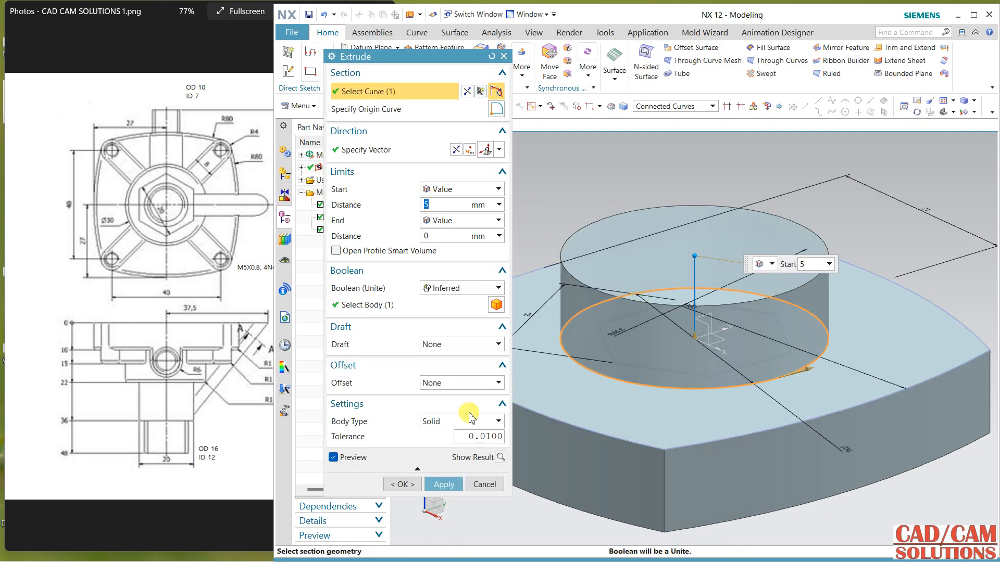
pyautogui.click(443, 484)
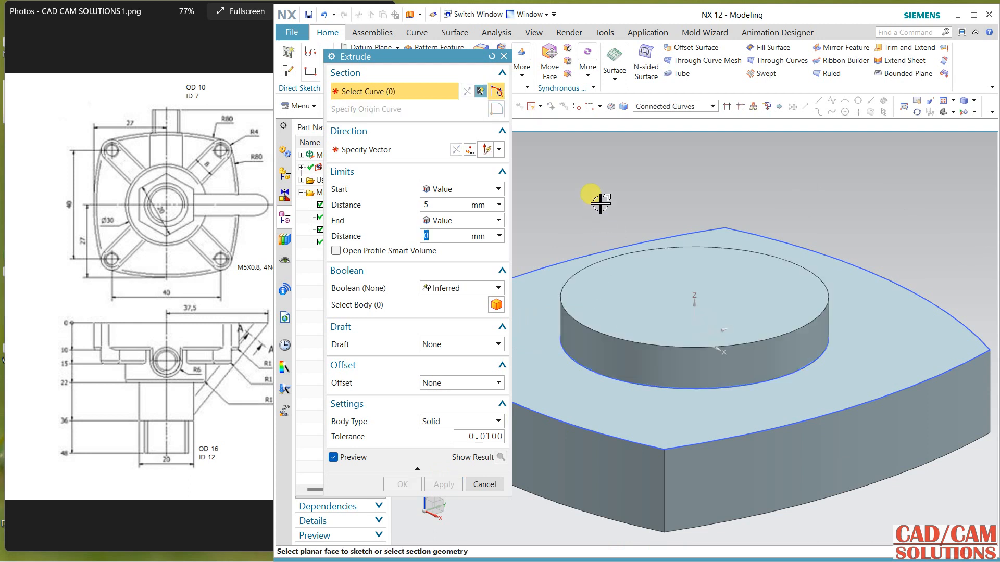
# Step: Extrude the hexagon 12 mm upward and unite it with the body, using a wireframe display to select it, and restore the shaded display
pyautogui.moveTo(599, 185); pyautogui.dragTo(615, 206, button='right')
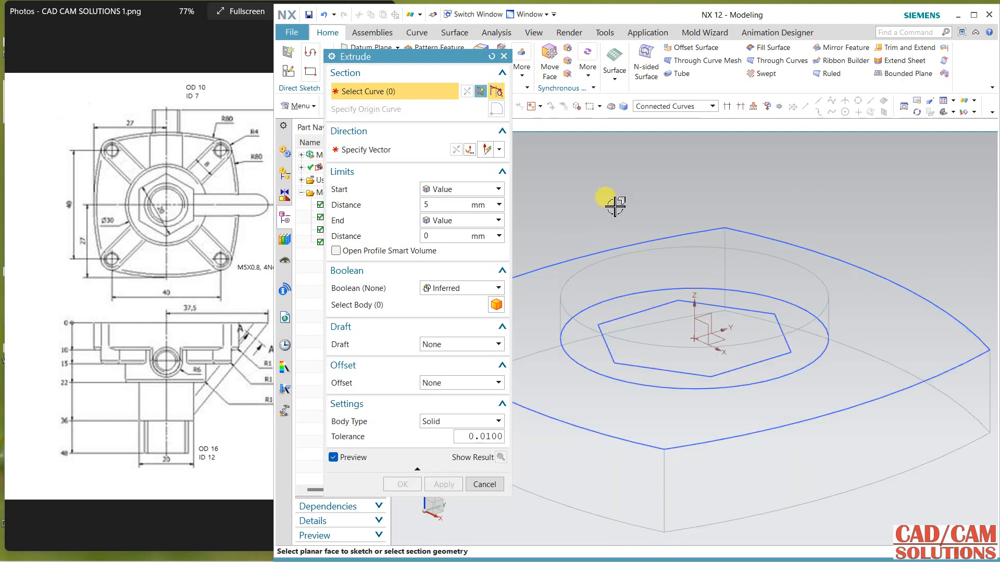
pyautogui.click(617, 317)
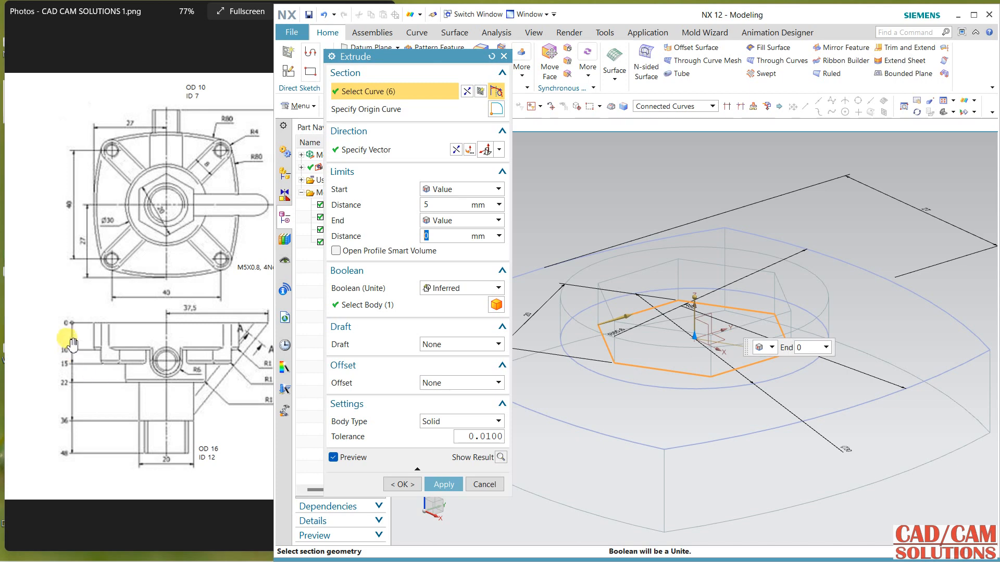
pyautogui.click(441, 204)
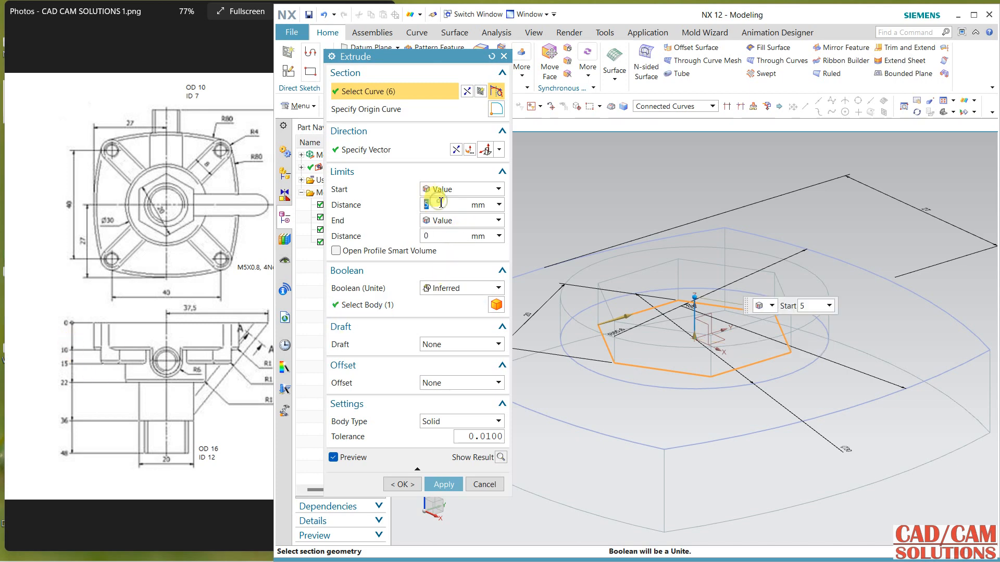
pyautogui.press('Return')
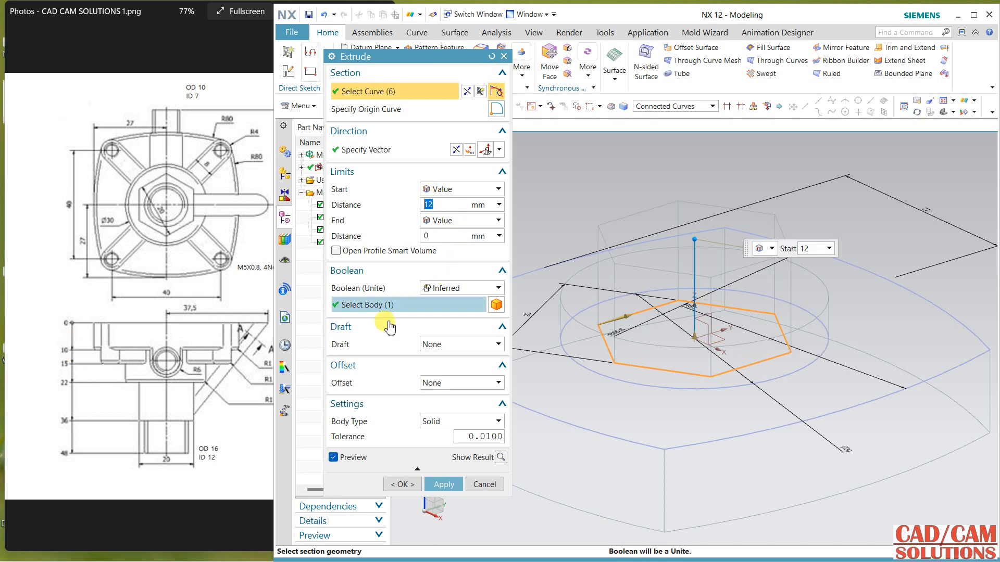
pyautogui.click(401, 484)
pyautogui.rightClick(536, 230)
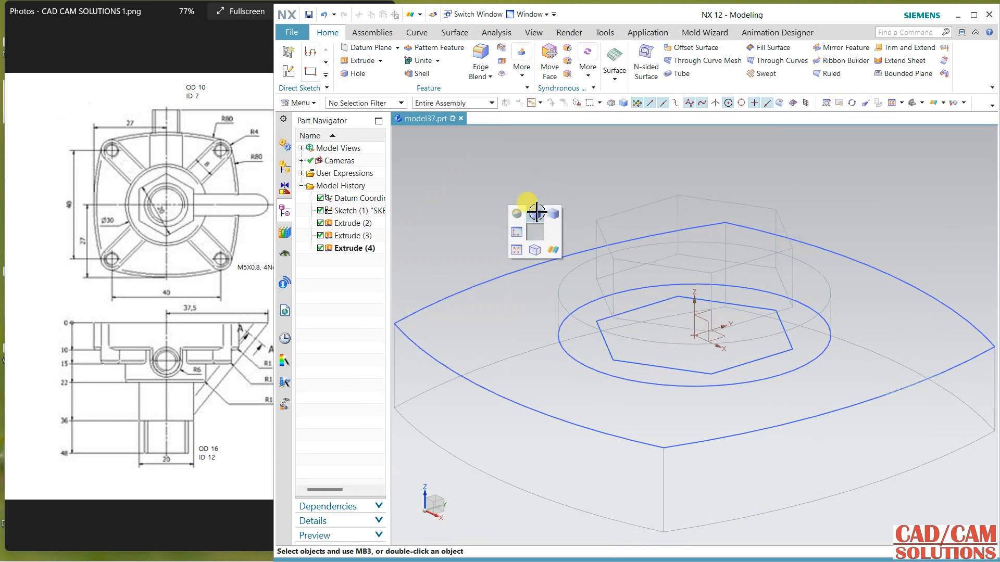
pyautogui.click(531, 207)
pyautogui.moveTo(531, 207)
pyautogui.mouseDown(button='middle')
pyautogui.moveTo(554, 252)
pyautogui.moveTo(636, 334)
pyautogui.moveTo(610, 326)
pyautogui.moveTo(620, 336)
pyautogui.mouseUp(button='middle')
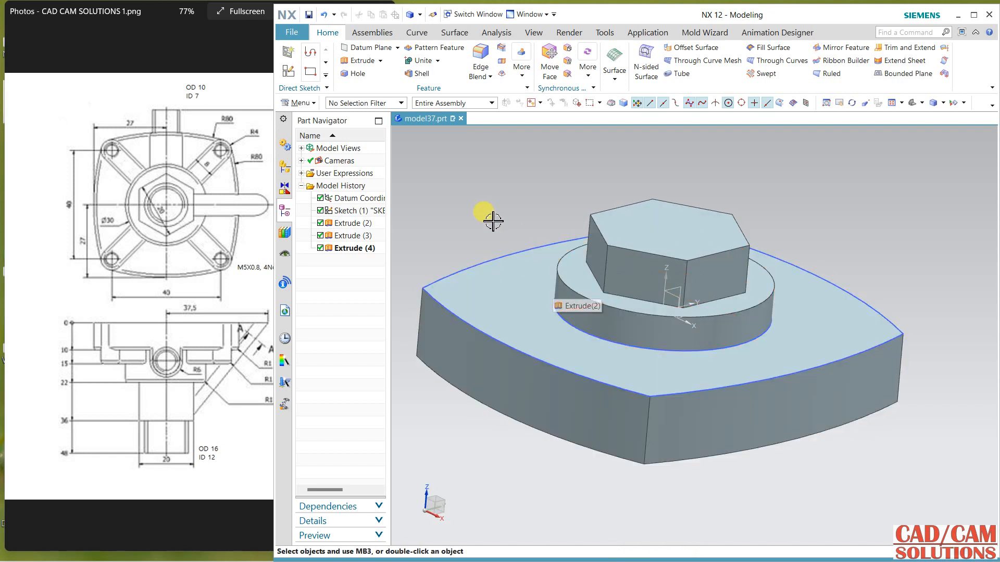
# Step: Compare the model with the reference drawing's height dimensions and inspect the base plate's extrusion limits
pyautogui.click(154, 271)
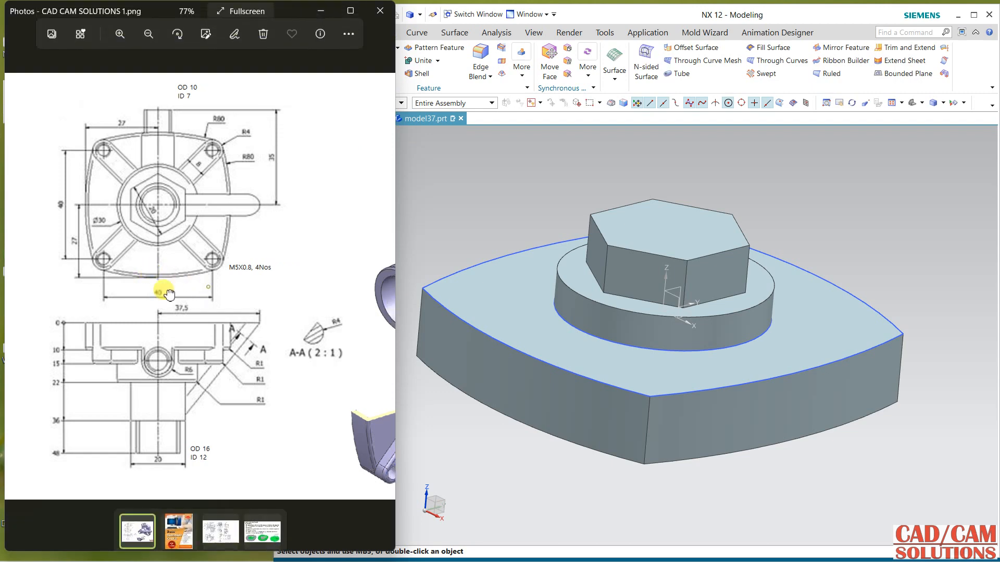
pyautogui.click(468, 216)
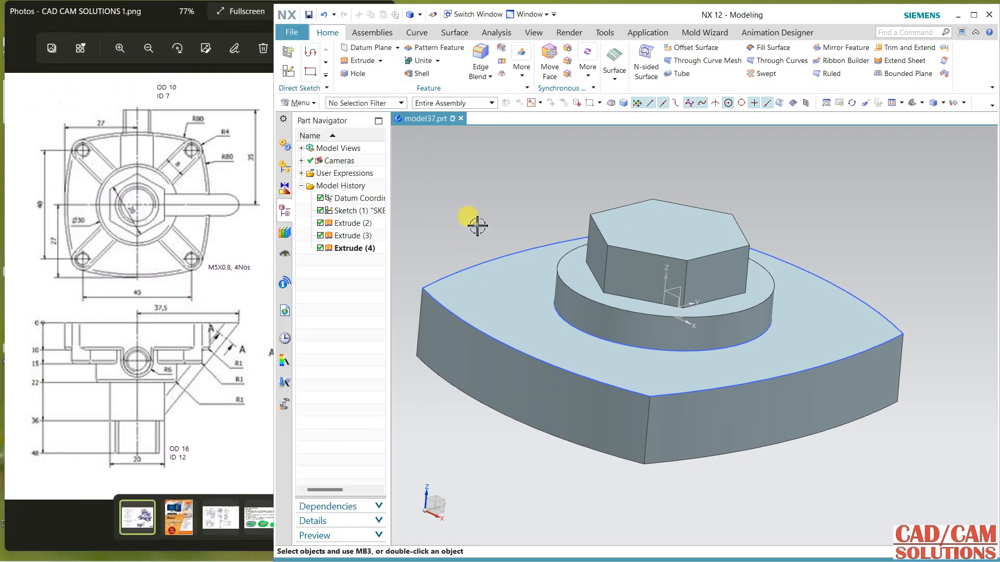
pyautogui.moveTo(469, 217); pyautogui.dragTo(487, 292, button='middle')
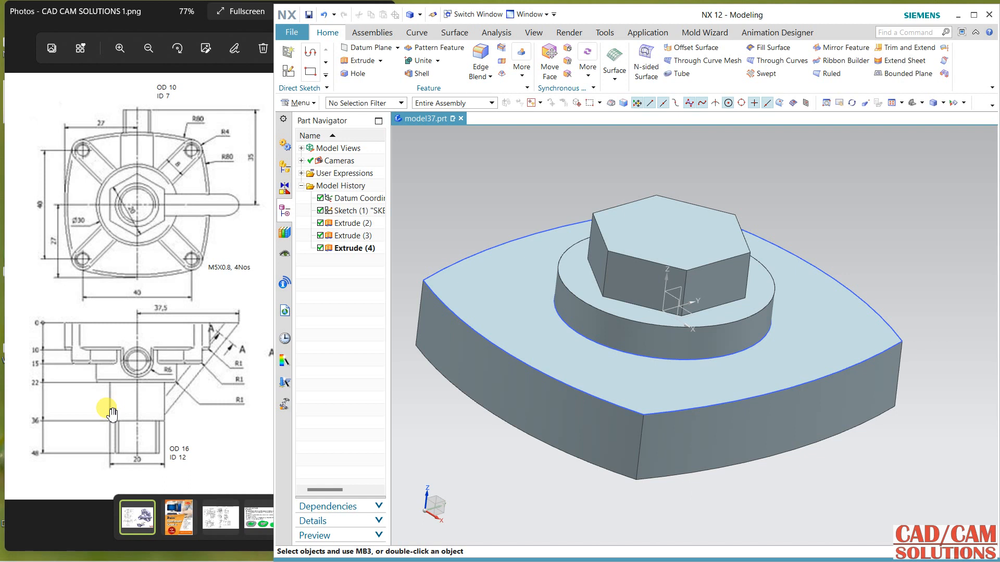
pyautogui.scroll(-1, 111, 413)
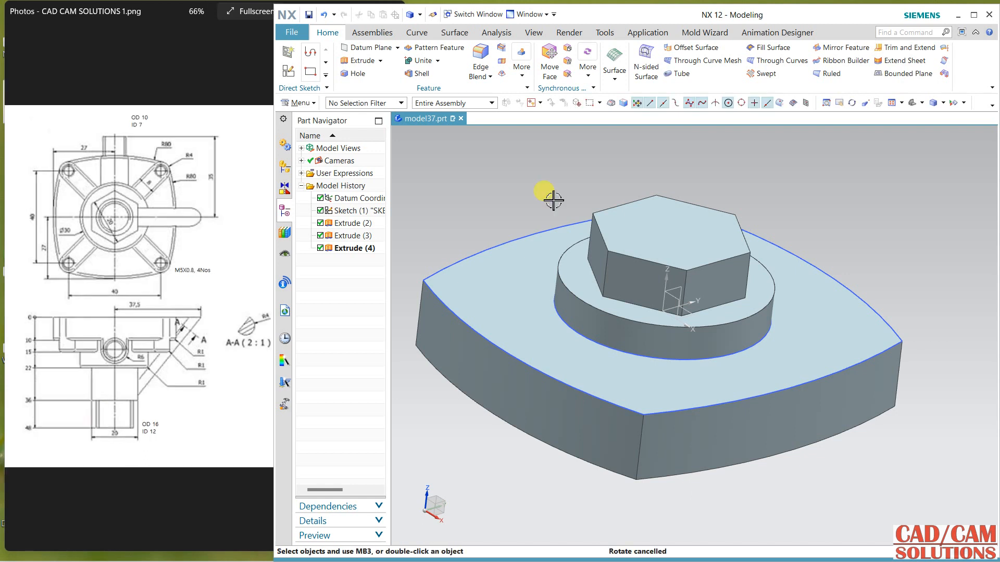
pyautogui.moveTo(517, 174); pyautogui.dragTo(494, 181, button='middle')
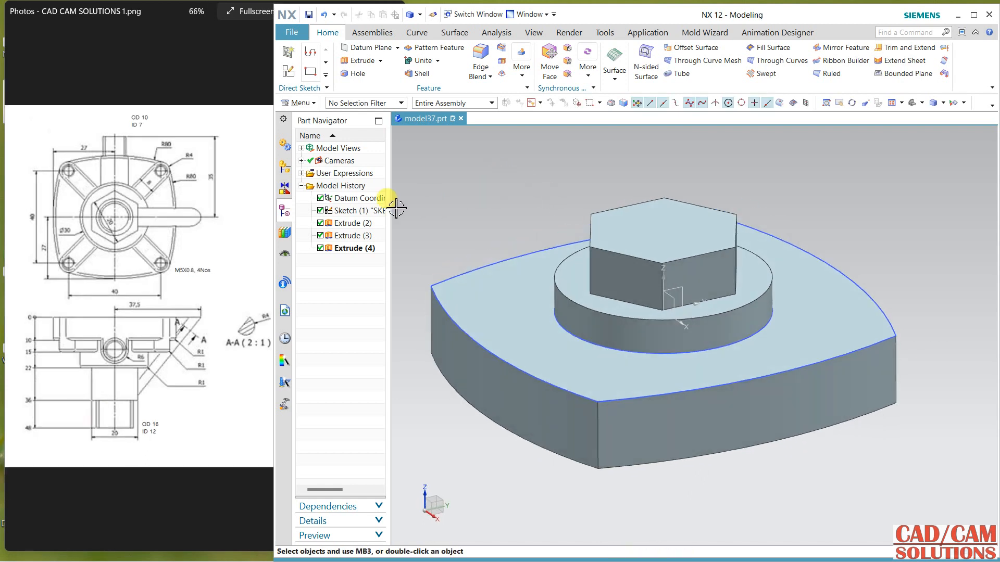
pyautogui.click(364, 226)
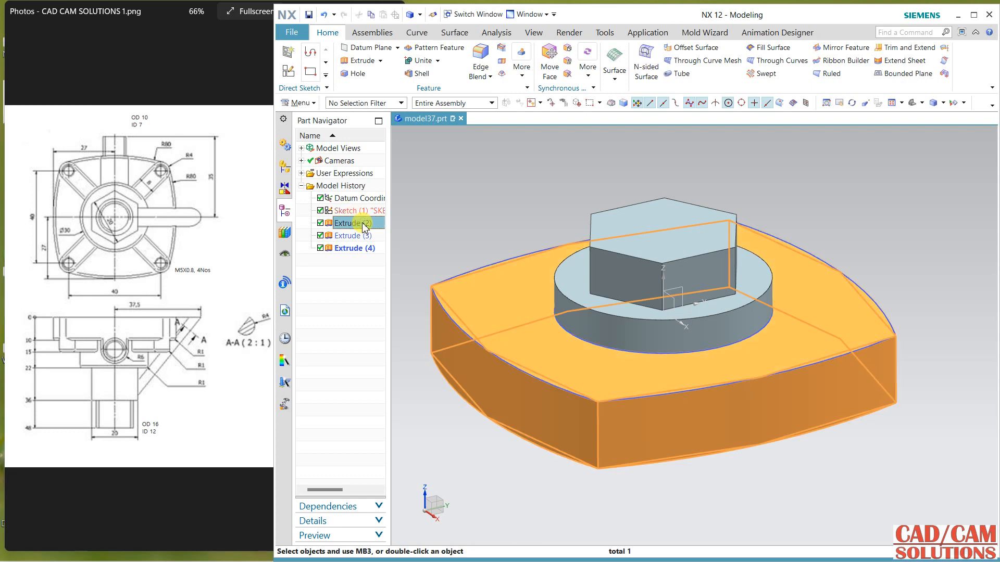
pyautogui.doubleClick(356, 225)
pyautogui.click(448, 236)
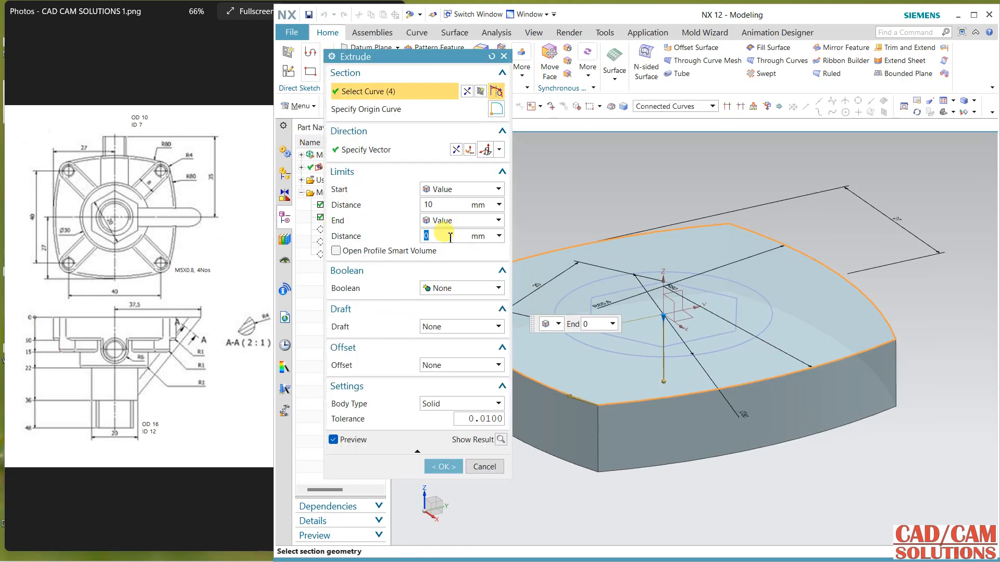
pyautogui.click(487, 468)
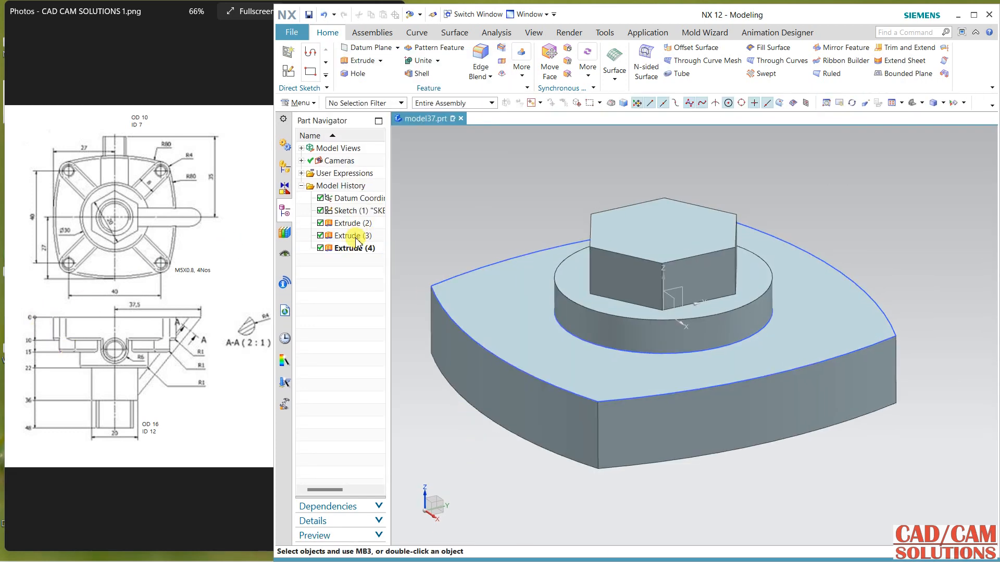
# Step: Edit the circular boss extrusion and set its start distance to 12 mm
pyautogui.doubleClick(356, 236)
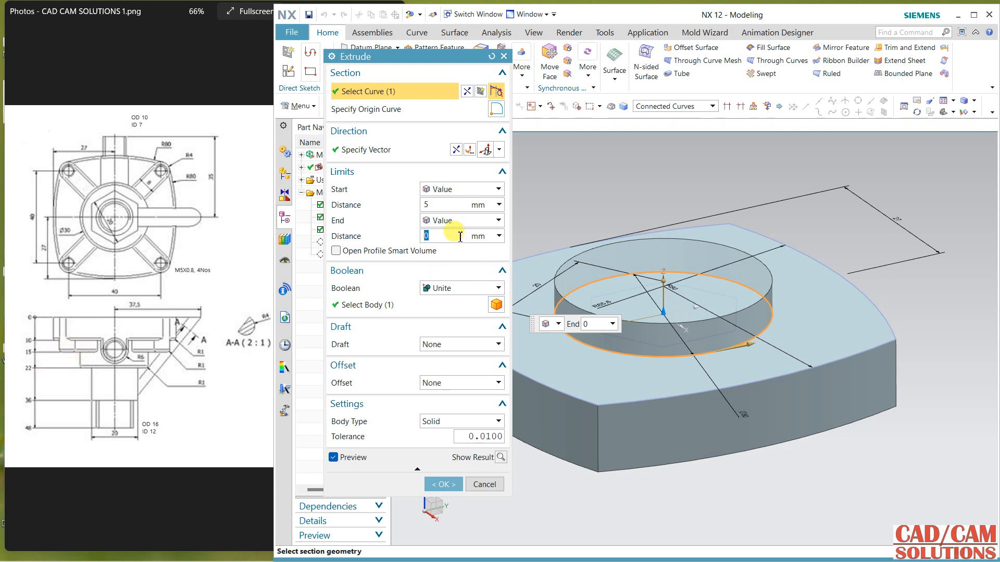
pyautogui.click(443, 204)
pyautogui.write('1')
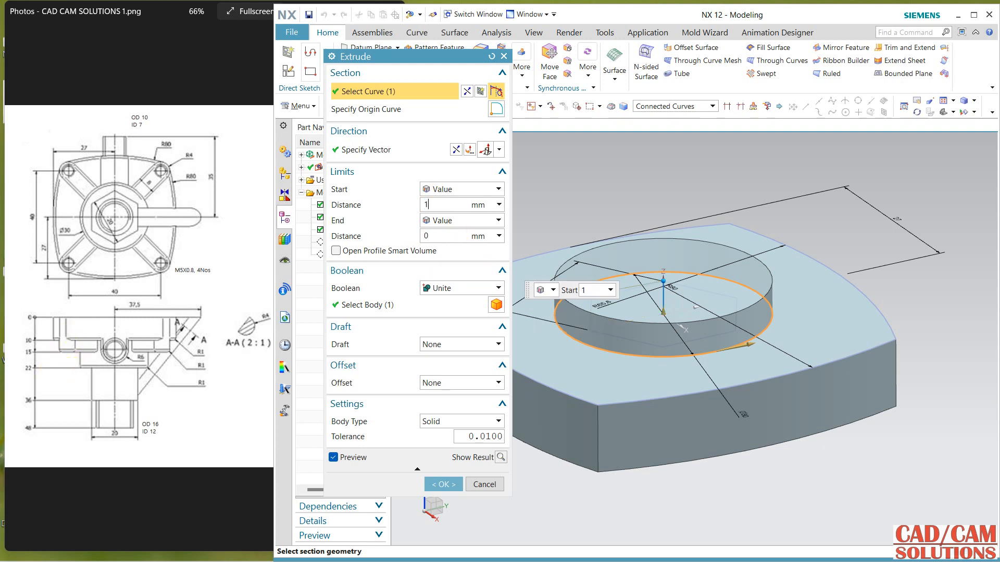
pyautogui.write('2')
pyautogui.press('Return')
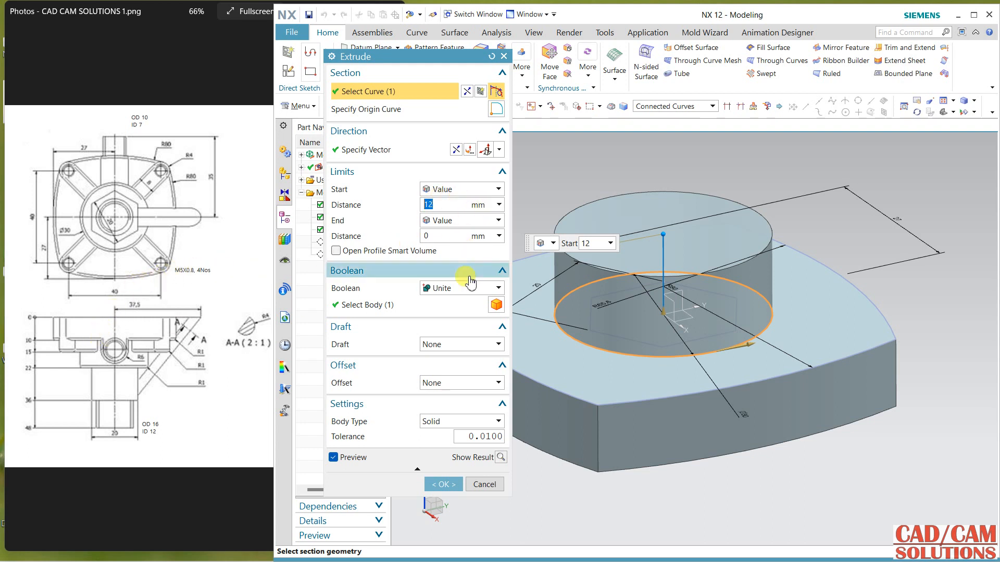
pyautogui.click(443, 485)
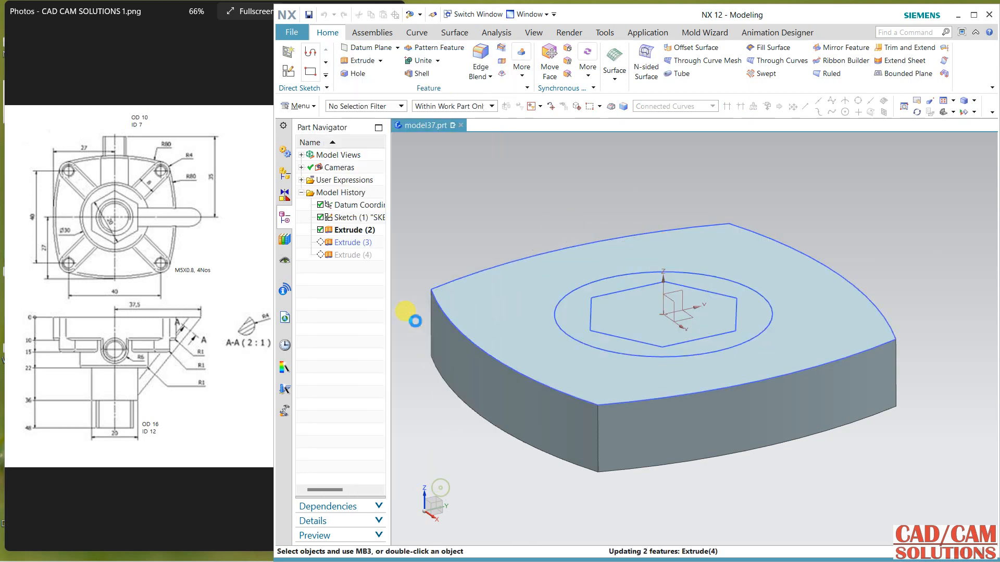
# Step: Edit the hexagon extrusion and set its start distance to 26 mm
pyautogui.doubleClick(351, 249)
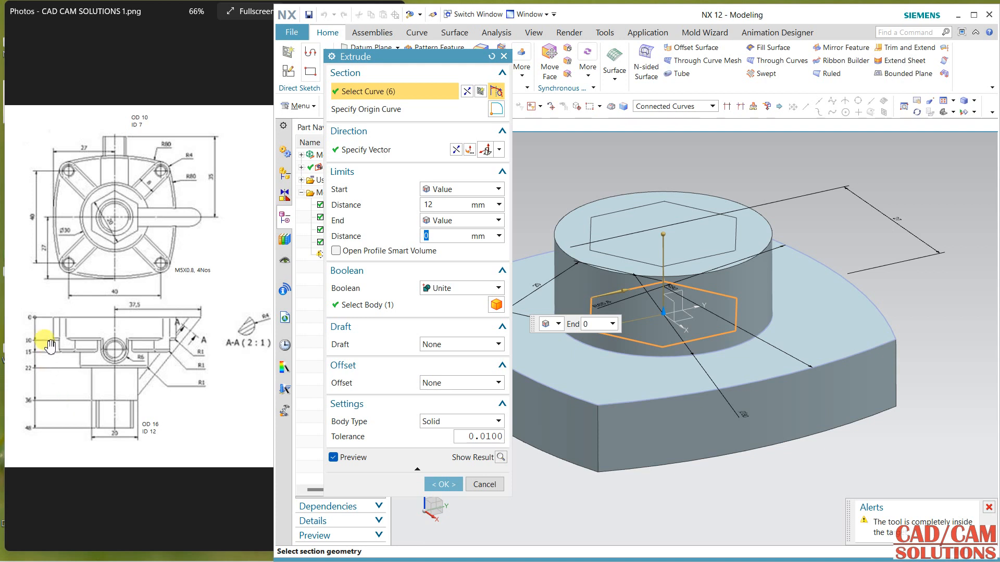
pyautogui.click(440, 207)
pyautogui.write('26')
pyautogui.press('Return')
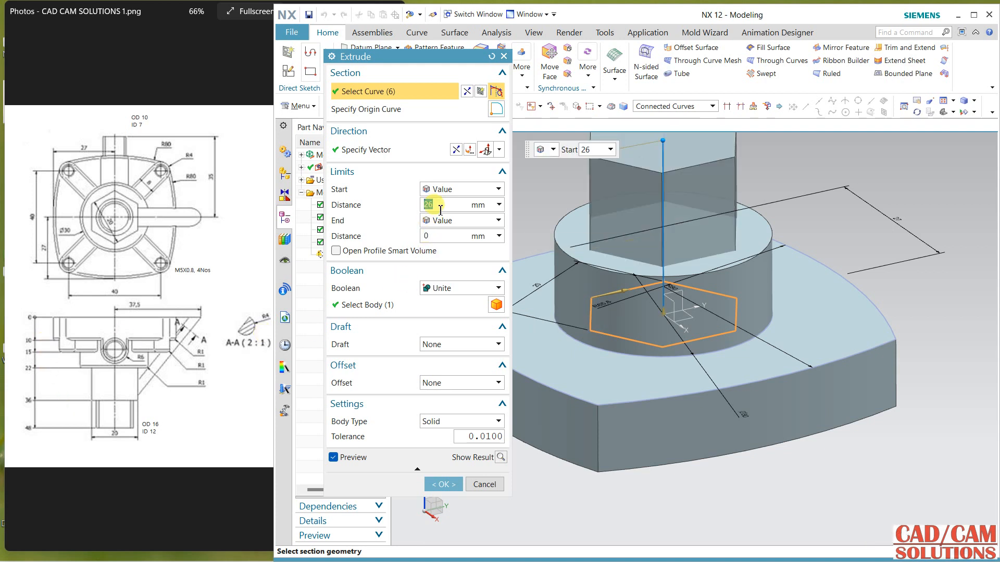
pyautogui.click(453, 485)
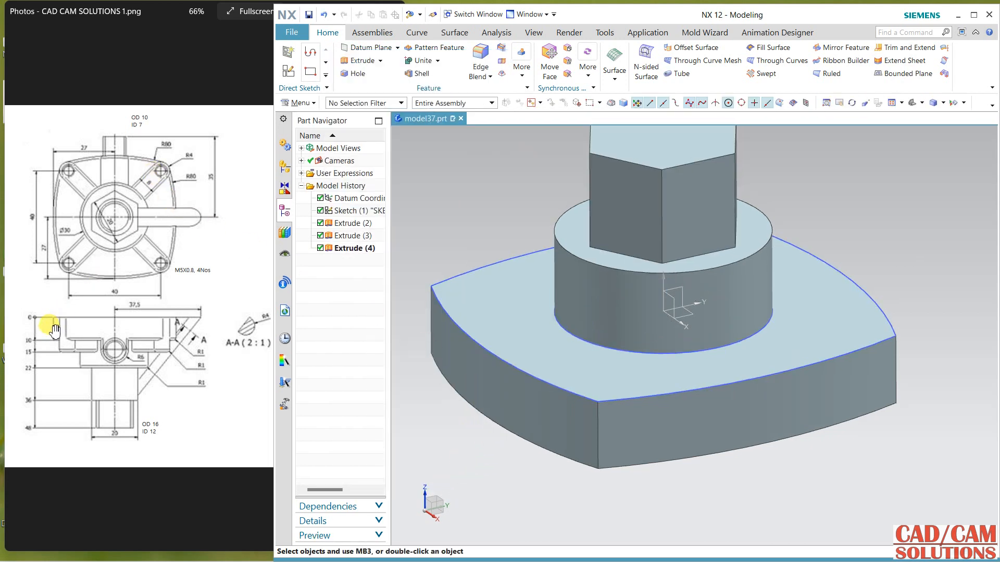
# Step: Check the drawing's upper spigot dimensions and create a sketch on the hexagon's top face, specifying a horizontal reference
pyautogui.click(49, 359)
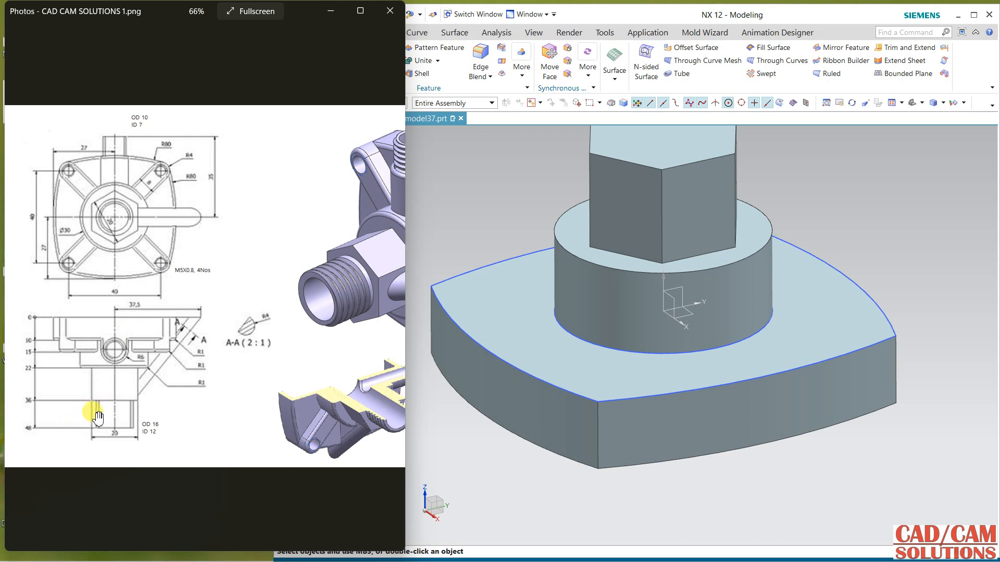
pyautogui.click(503, 214)
pyautogui.scroll(-1, 623, 252)
pyautogui.keyDown('shift'); pyautogui.moveTo(623, 252); pyautogui.dragTo(606, 360, button='middle'); pyautogui.keyUp('shift')
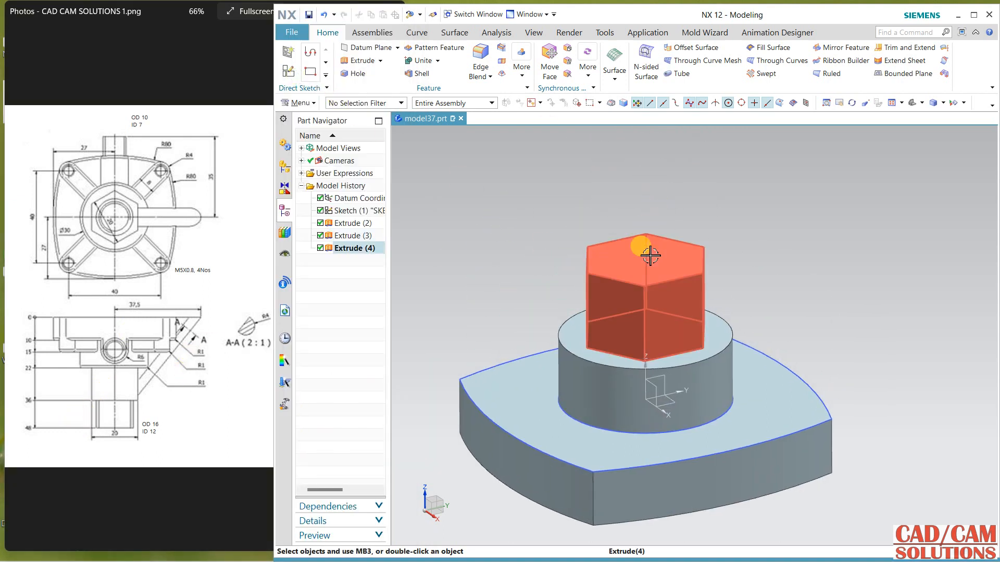
pyautogui.click(289, 72)
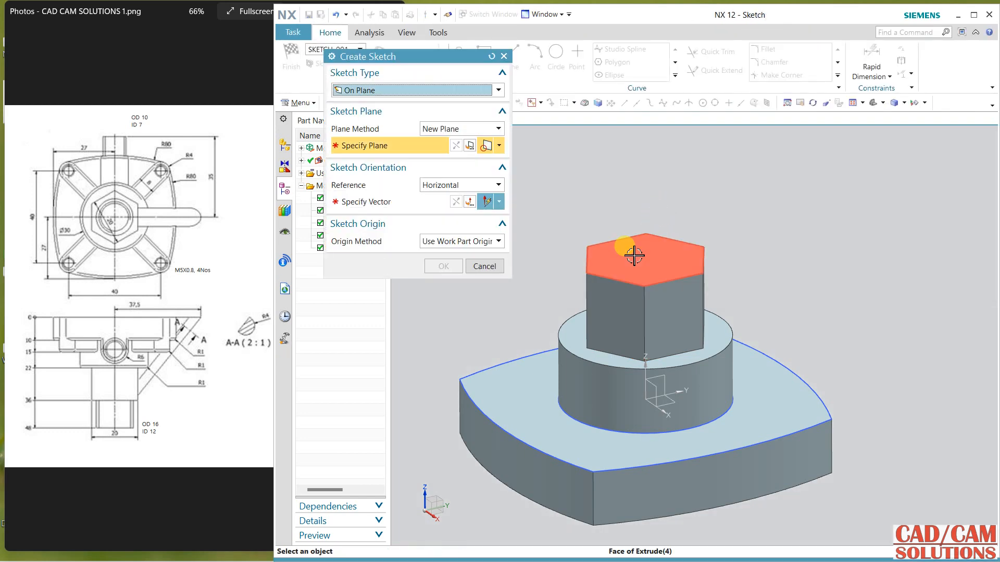
pyautogui.click(657, 243)
pyautogui.click(725, 331)
pyautogui.middleClick(765, 264)
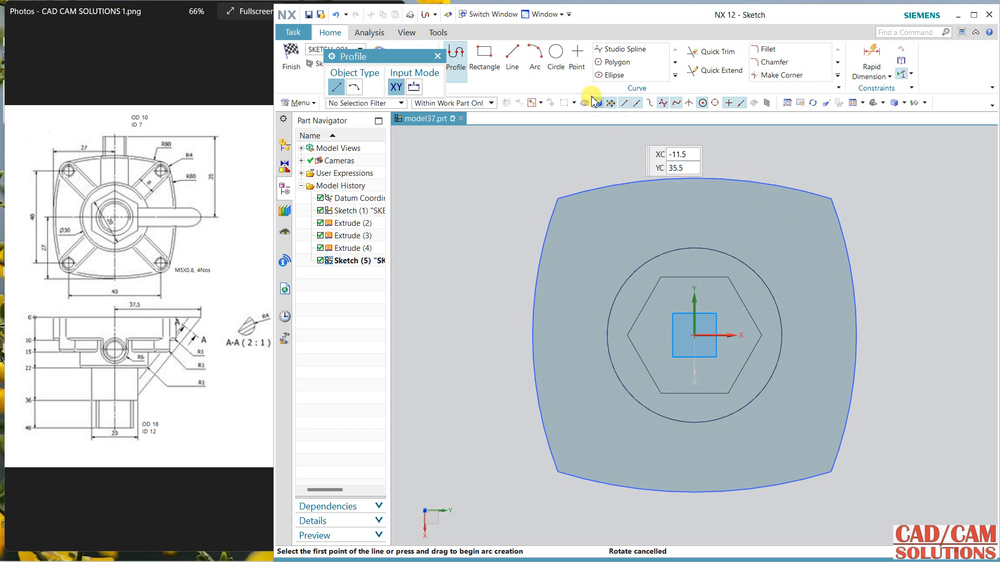
# Step: Sketch two concentric circles centred on the sketch origin inside the hexagon, the outer one about 16.3 mm in diameter
pyautogui.click(556, 56)
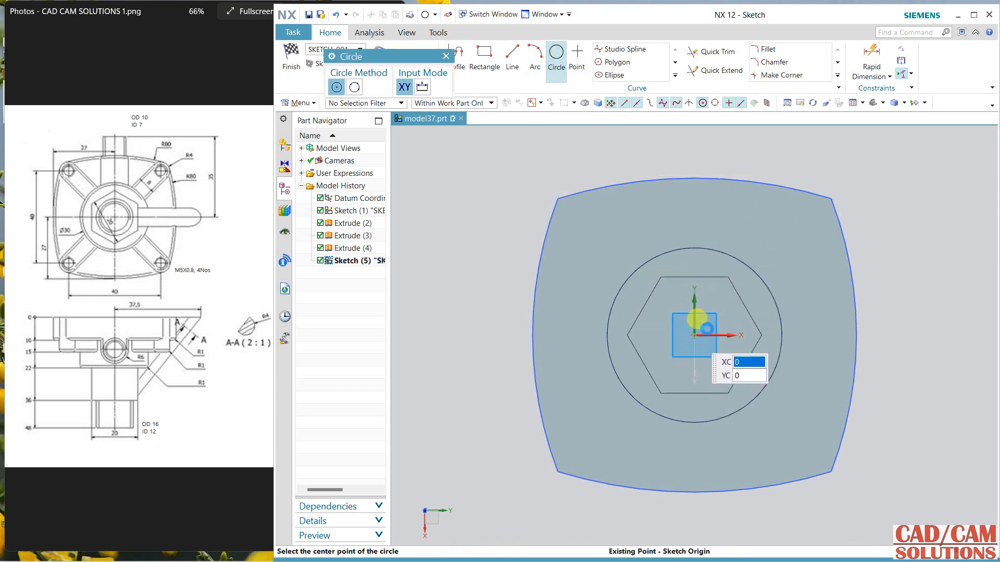
pyautogui.click(694, 335)
pyautogui.click(714, 293)
pyautogui.click(696, 335)
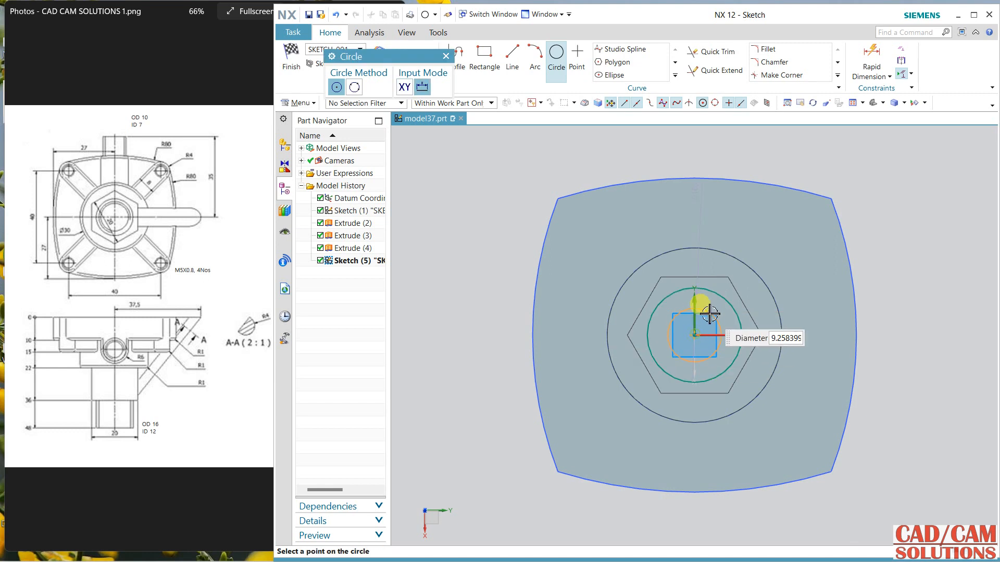
pyautogui.click(717, 311)
pyautogui.press('Escape')
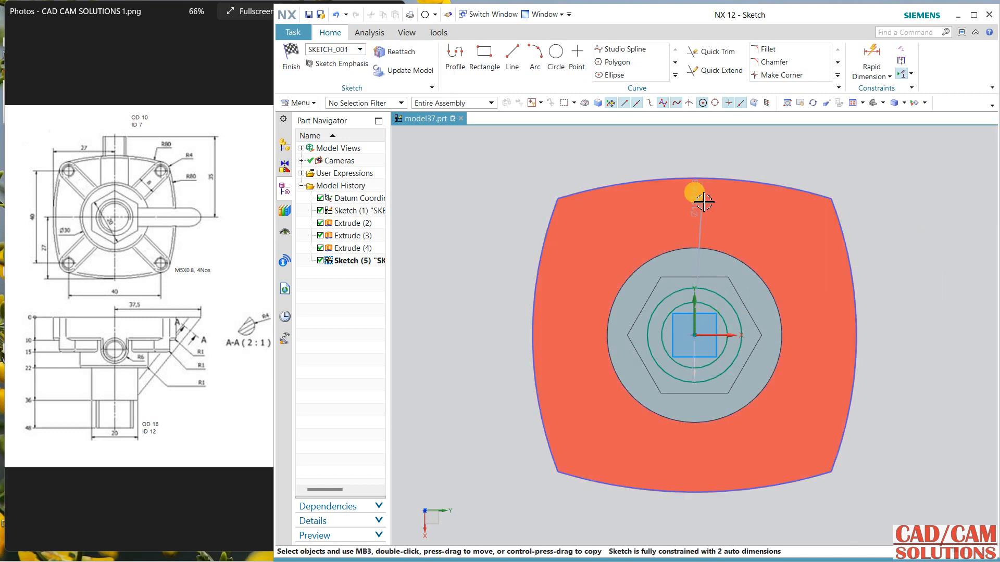
# Step: Dimension the outer circle's diameter to 16 mm and the inner circle's to 12 mm, and finish the sketch
pyautogui.doubleClick(877, 271)
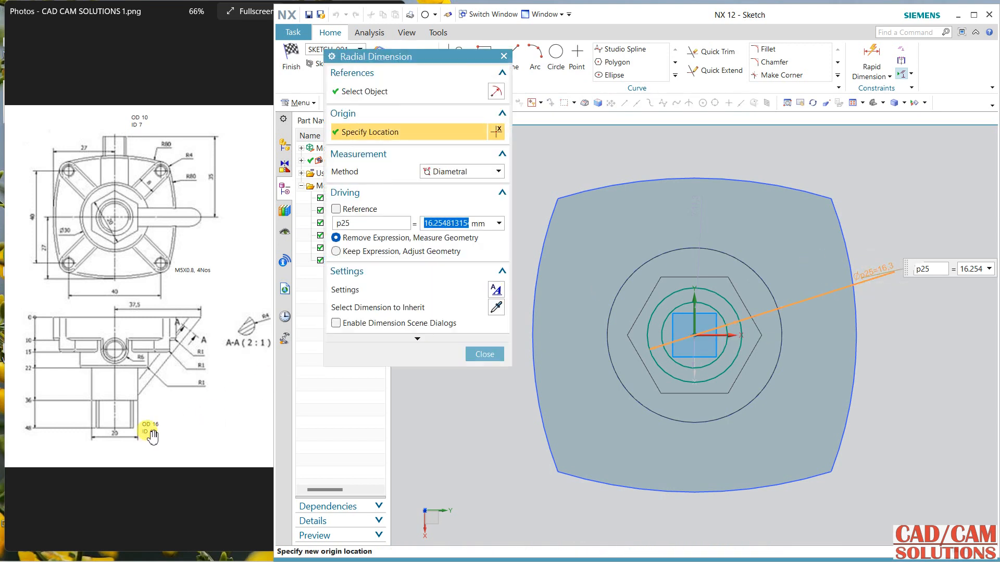
pyautogui.write('16')
pyautogui.press('Return')
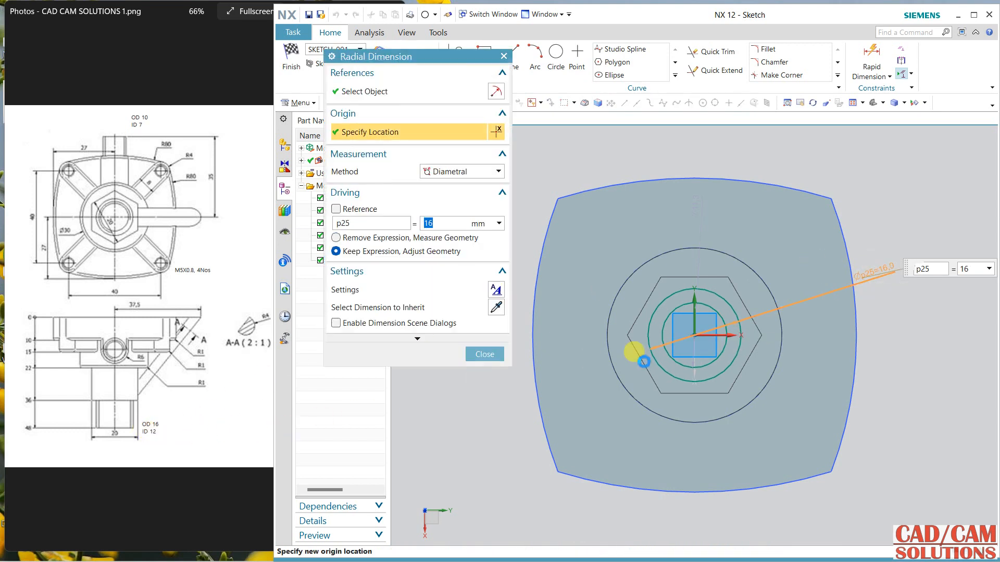
pyautogui.doubleClick(698, 203)
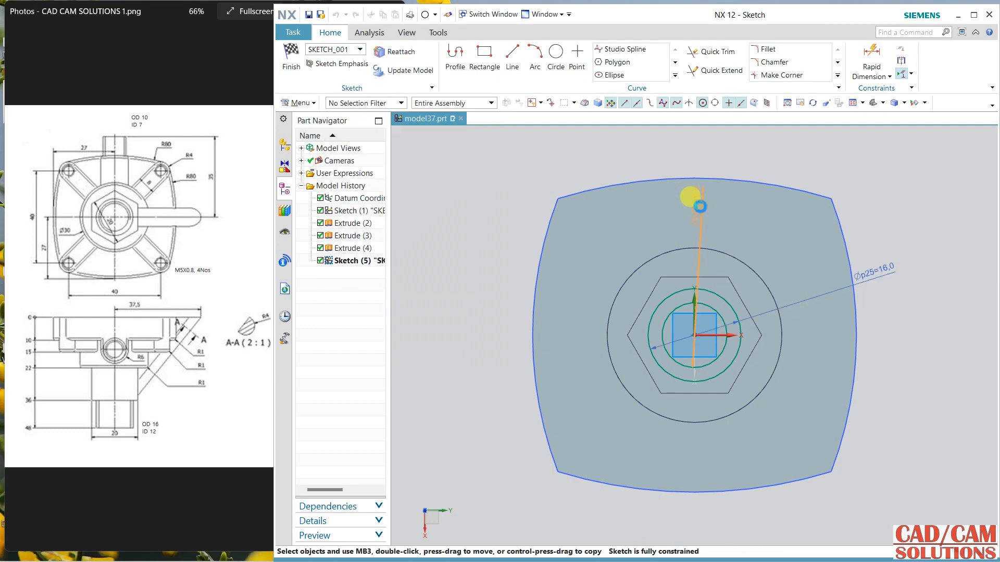
pyautogui.write('12')
pyautogui.press('Return')
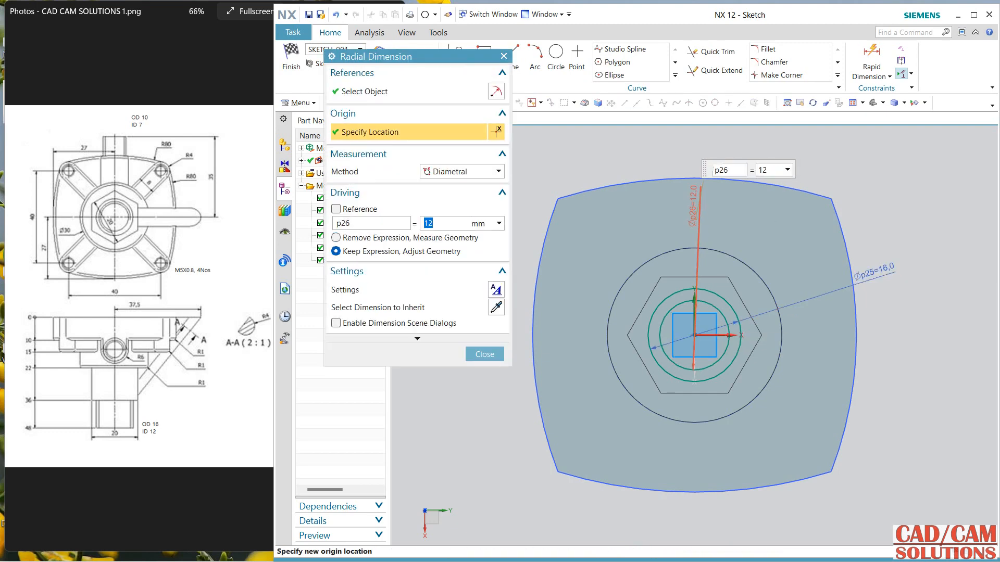
pyautogui.click(472, 355)
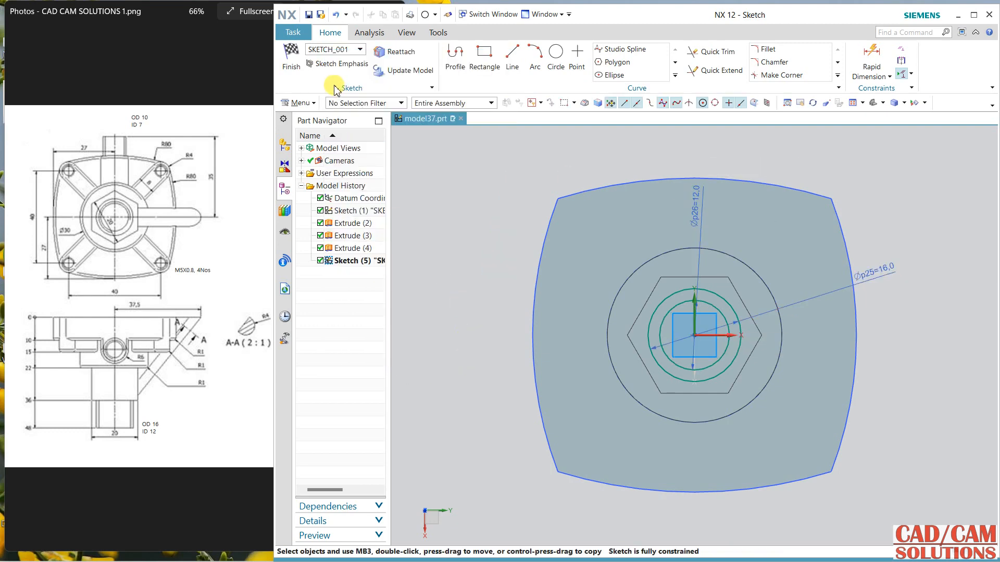
pyautogui.click(302, 67)
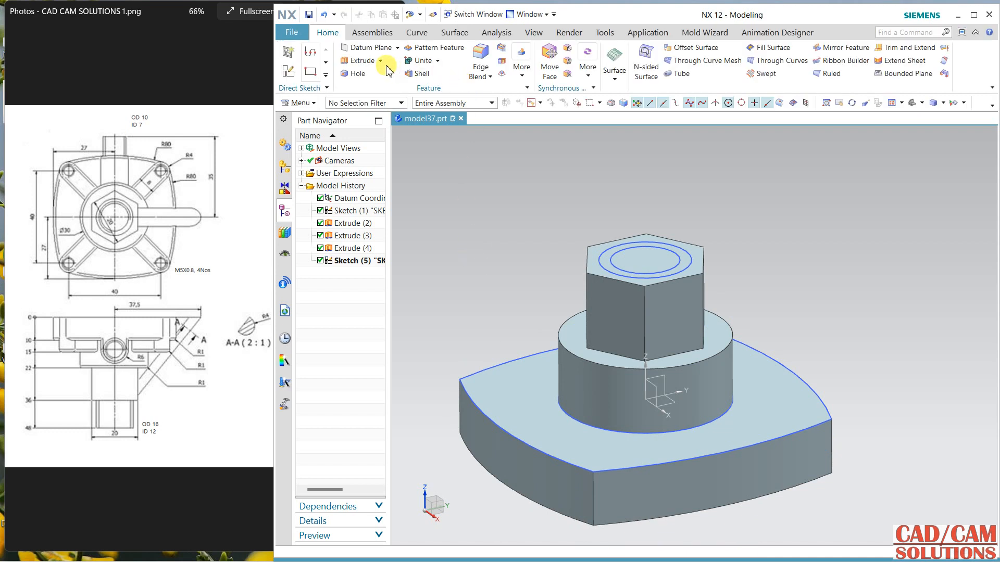
# Step: Extrude the 16 mm circle with start distance 12 mm and end distance 0, united with the body, and hide the base plate's sketch
pyautogui.click(385, 65)
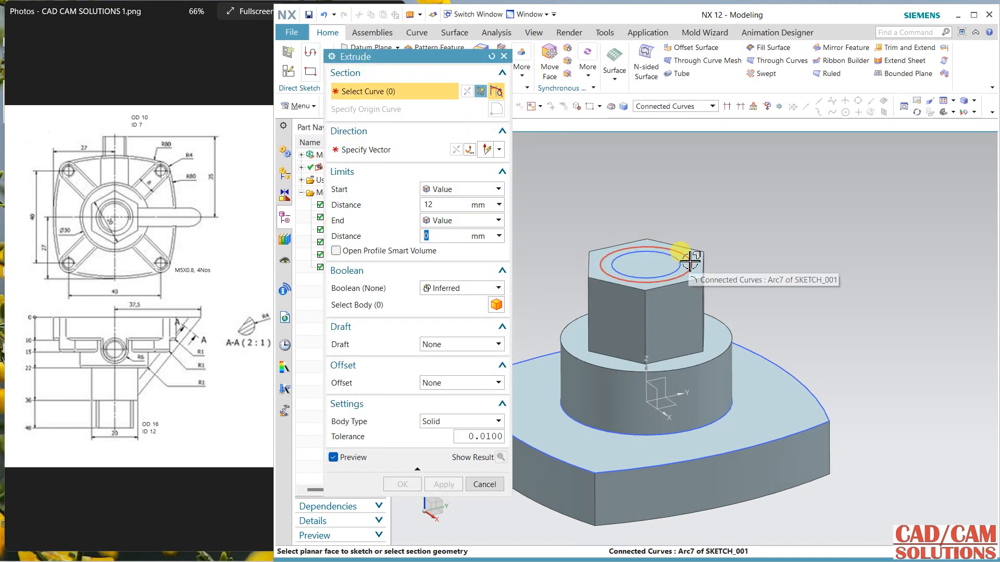
pyautogui.click(688, 262)
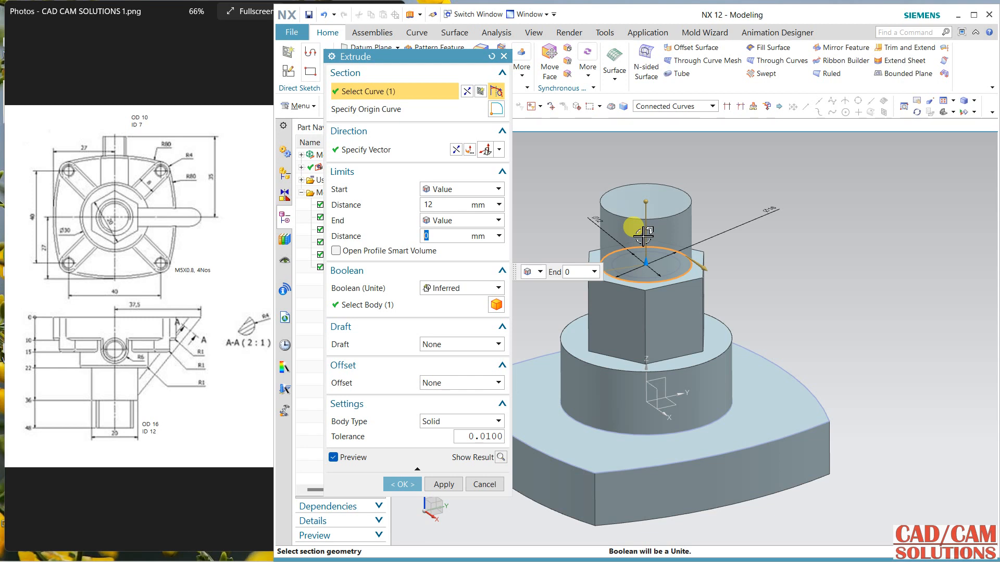
pyautogui.click(403, 484)
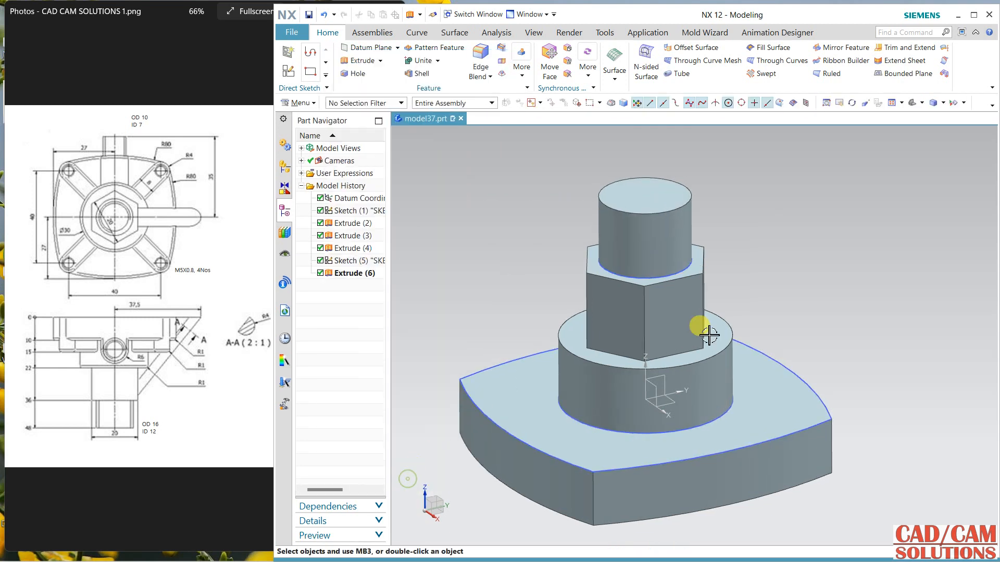
pyautogui.moveTo(708, 335); pyautogui.dragTo(756, 290, button='middle')
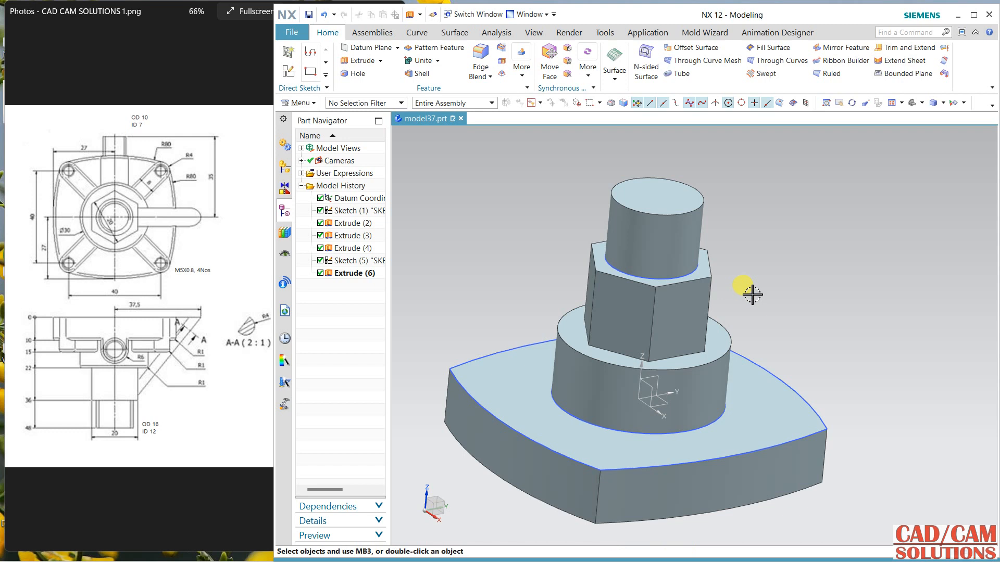
pyautogui.click(791, 382)
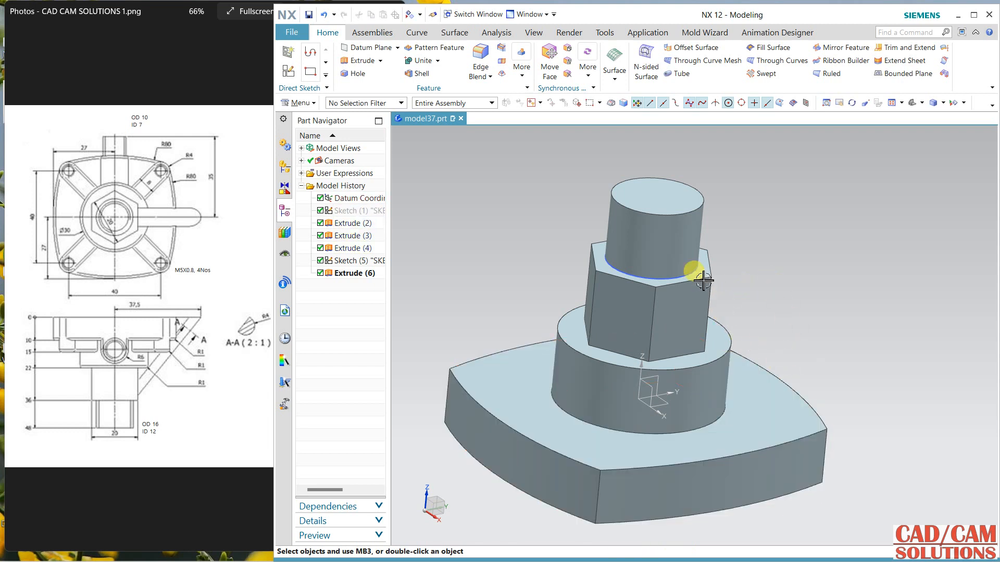
# Step: Apply a 4 mm edge blend to the base plate's four vertical corner edges
pyautogui.moveTo(798, 362); pyautogui.dragTo(797, 350, button='middle')
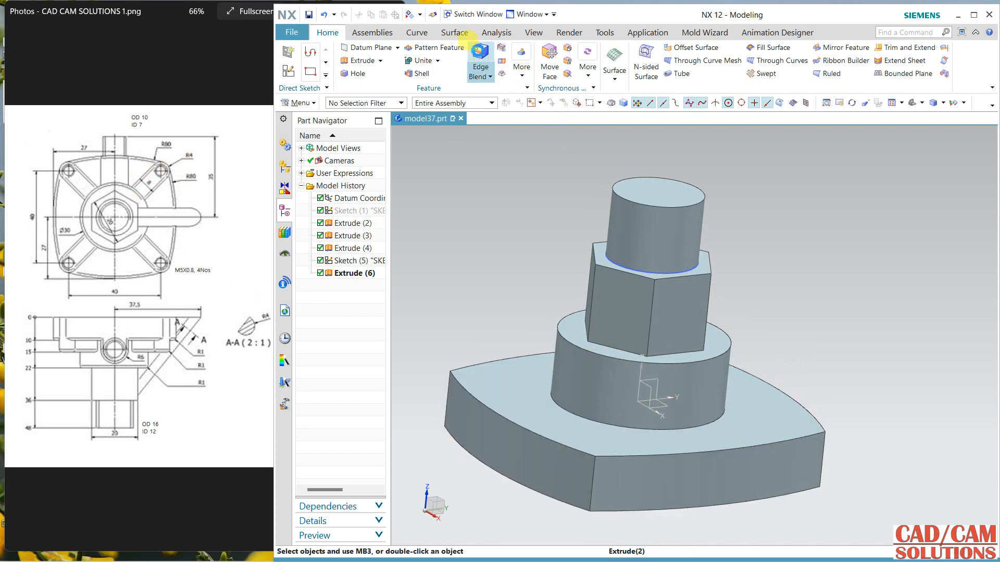
pyautogui.click(480, 59)
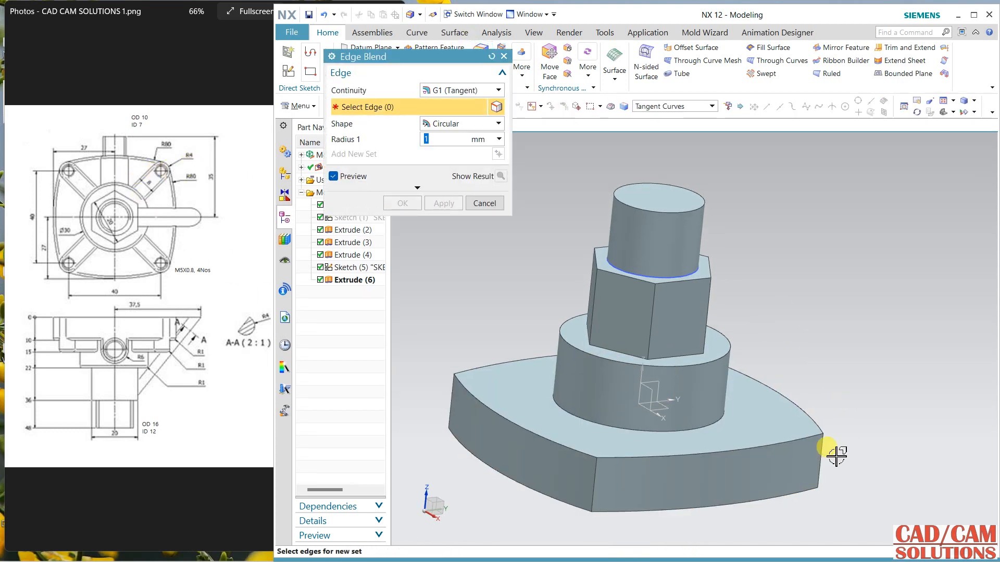
pyautogui.click(819, 458)
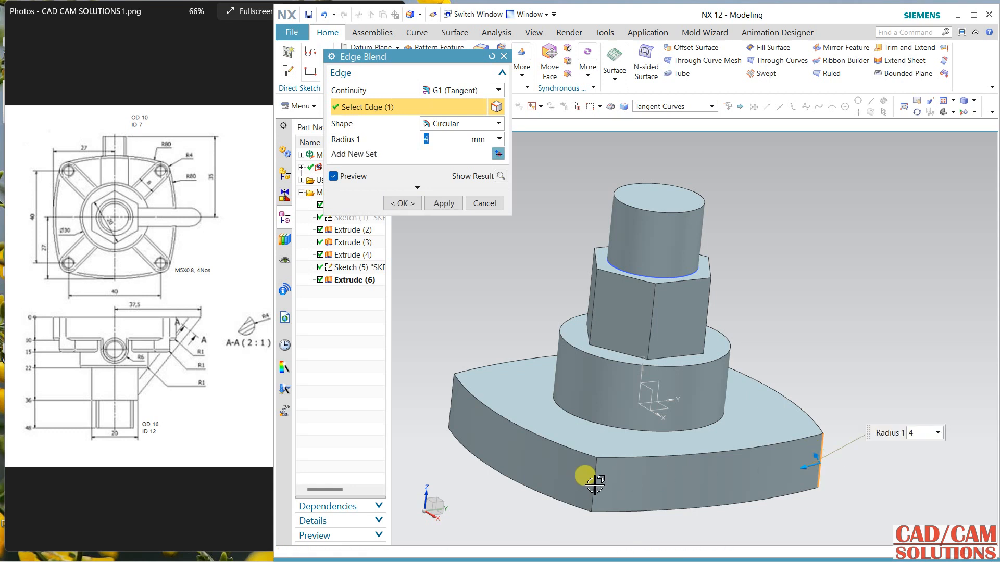
pyautogui.click(593, 479)
pyautogui.click(450, 406)
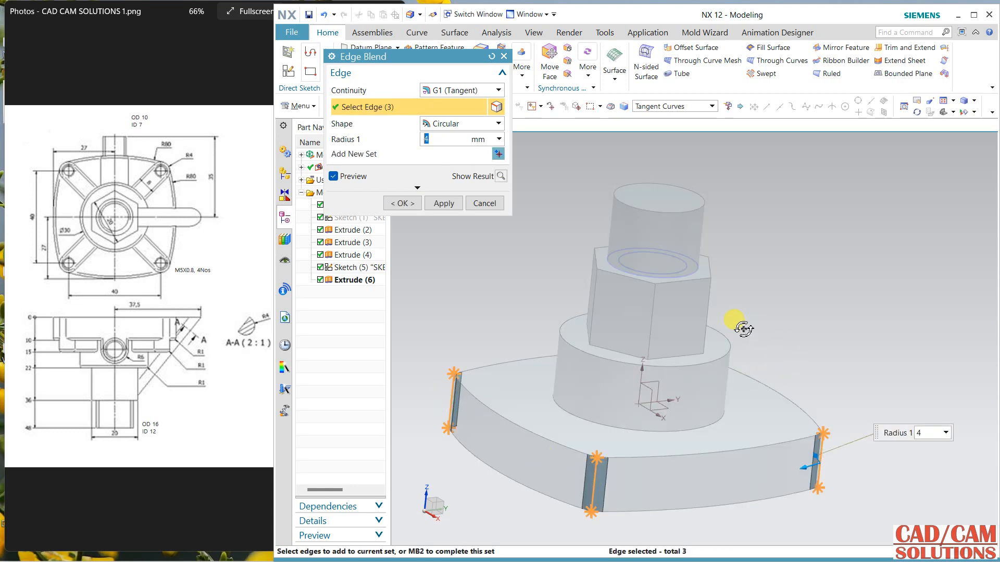
pyautogui.moveTo(741, 324); pyautogui.dragTo(728, 348, button='middle')
pyautogui.moveTo(844, 362); pyautogui.dragTo(815, 365, button='middle')
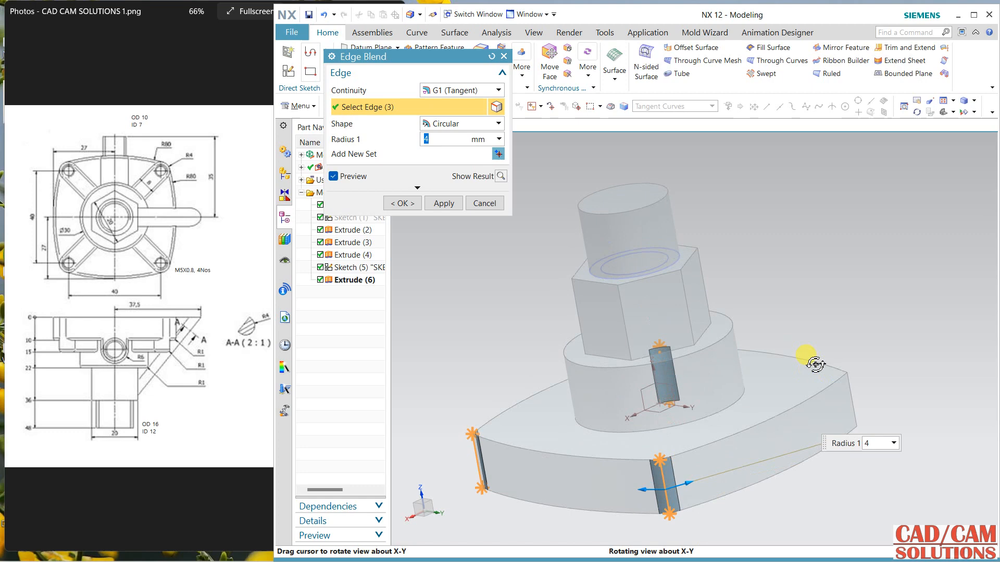
pyautogui.click(853, 386)
pyautogui.click(404, 203)
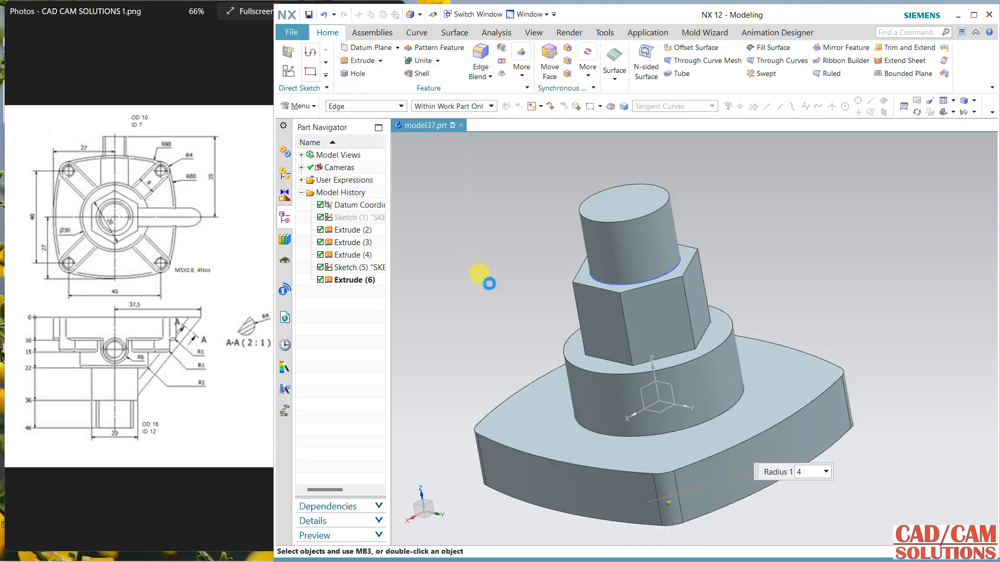
# Step: Create a sketch on the base plate's top face, specifying a horizontal reference
pyautogui.moveTo(488, 270); pyautogui.dragTo(511, 284, button='middle')
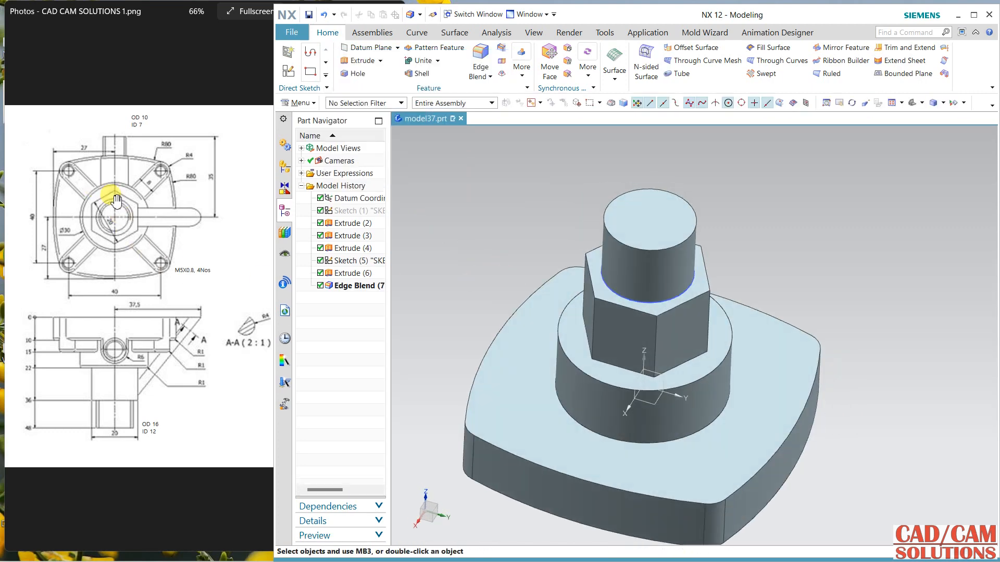
pyautogui.click(514, 393)
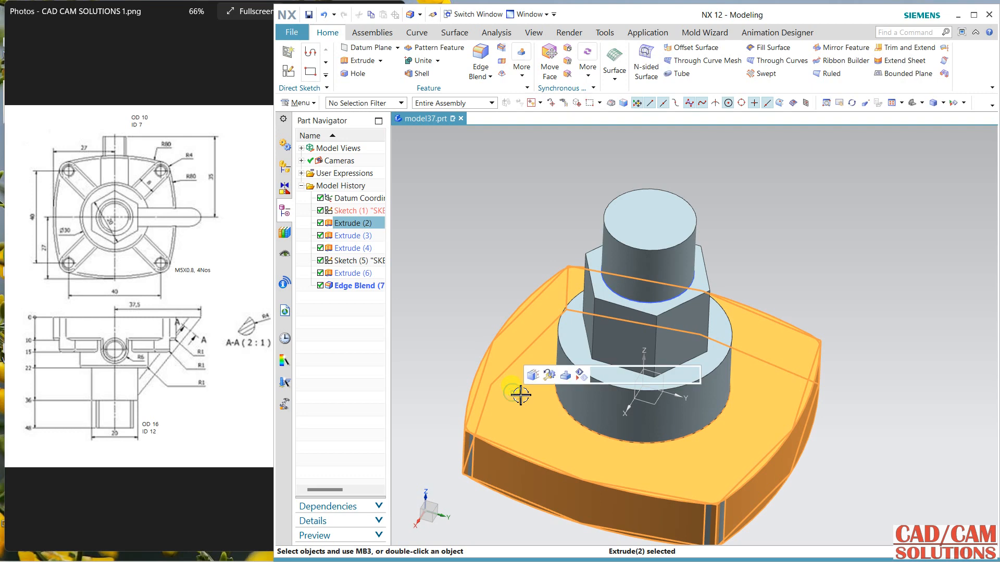
pyautogui.click(281, 71)
pyautogui.click(526, 355)
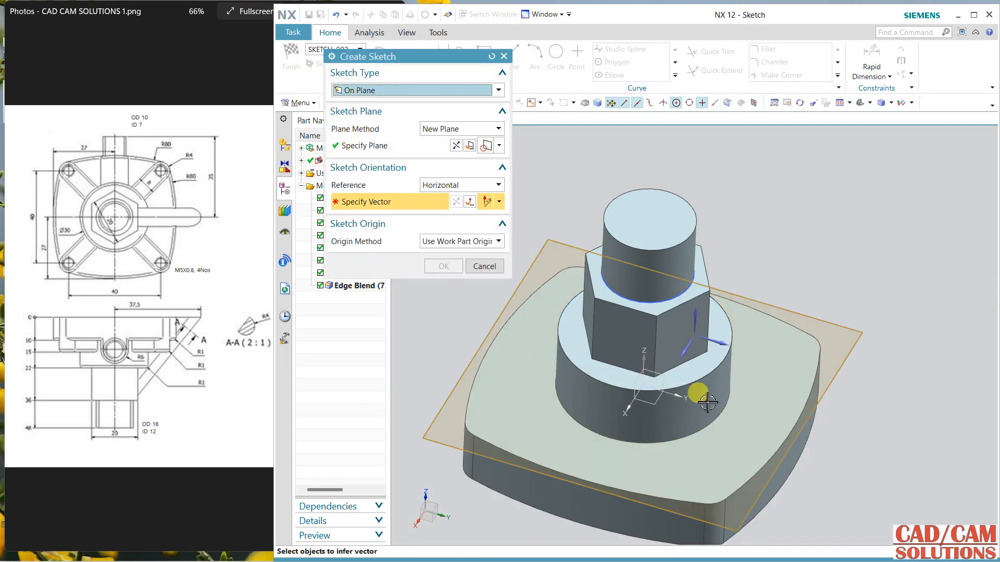
pyautogui.click(716, 341)
pyautogui.middleClick(824, 246)
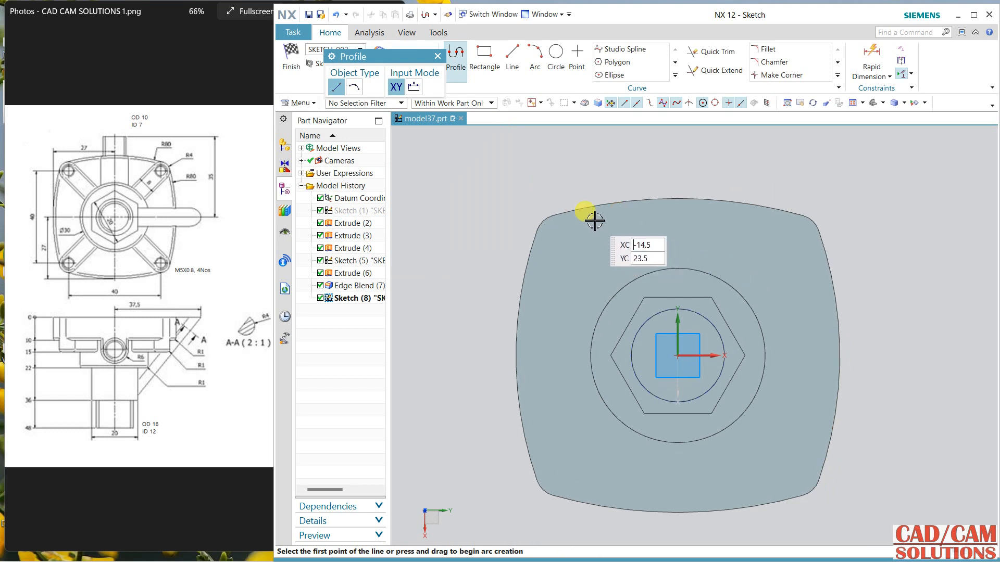
# Step: Sketch a circle at the origin matching the round boss's edge and an 8 mm circle at one rounded corner of the base plate
pyautogui.click(556, 58)
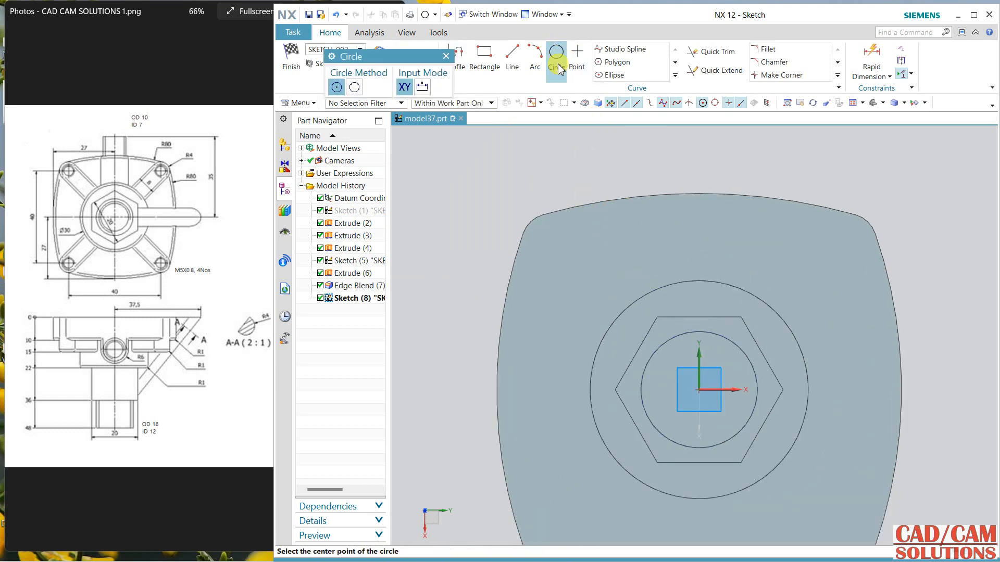
pyautogui.click(699, 390)
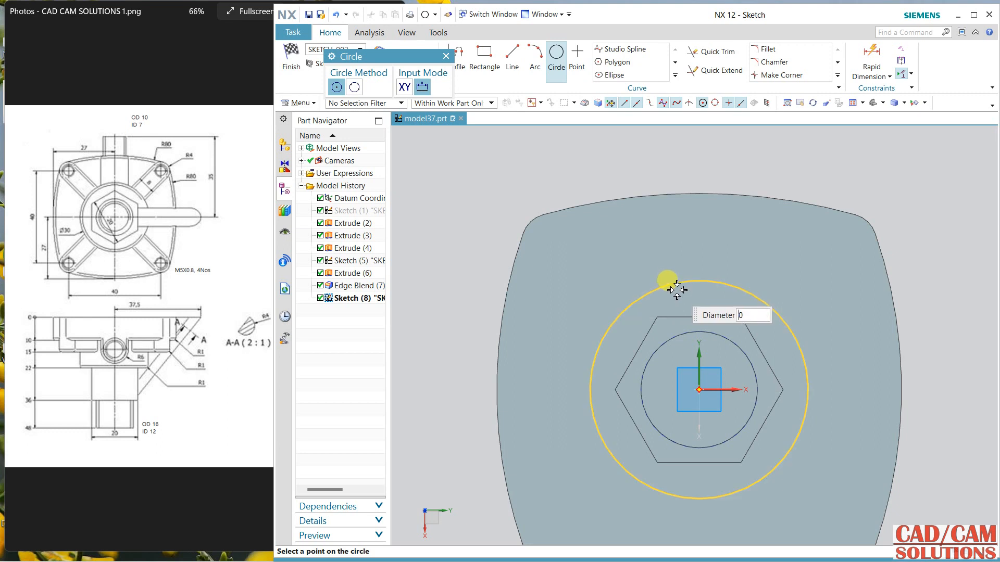
pyautogui.click(729, 284)
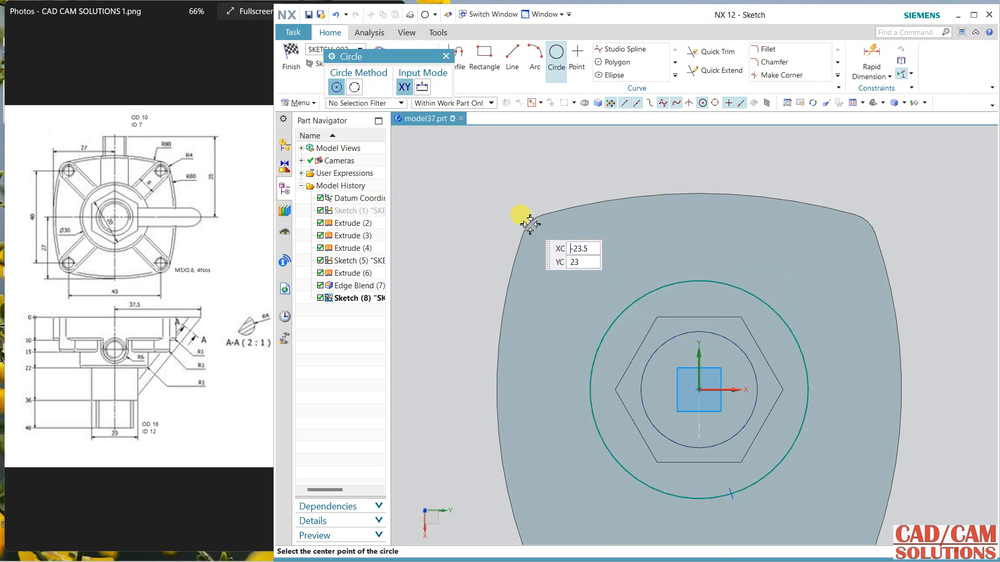
pyautogui.click(548, 243)
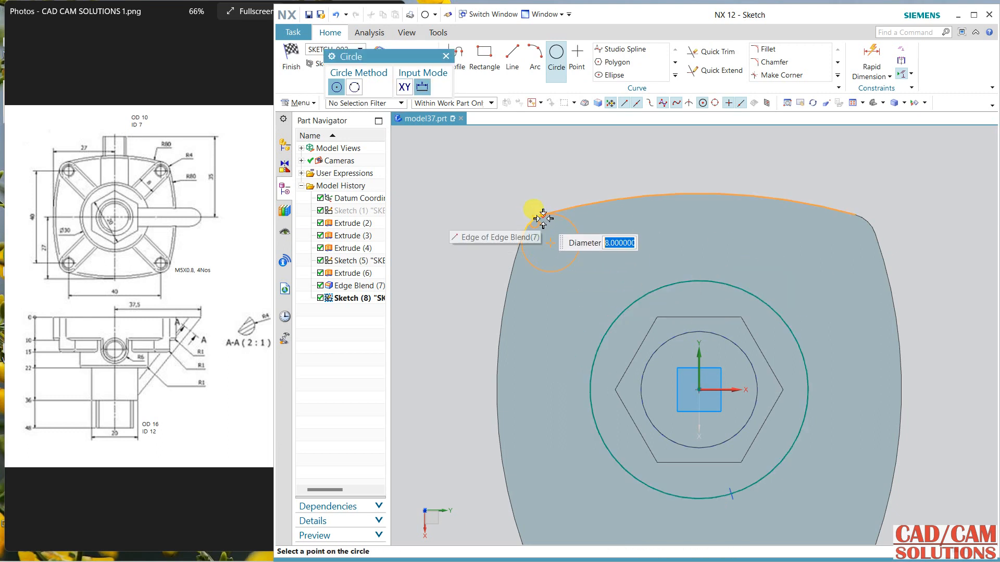
pyautogui.click(543, 215)
pyautogui.press('Escape')
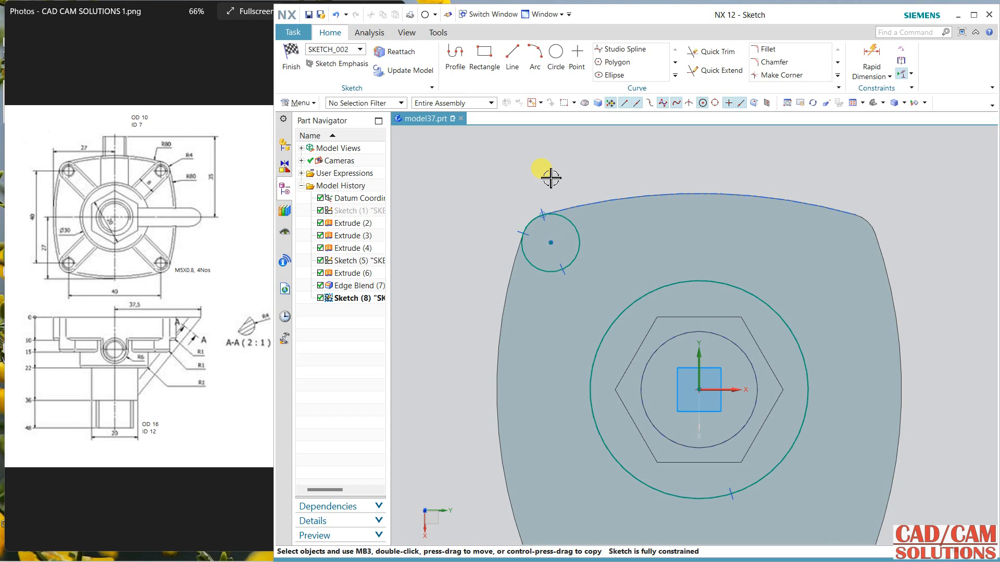
# Step: Draw a line from the corner circle's centre to the sketch origin
pyautogui.click(512, 54)
pyautogui.click(550, 242)
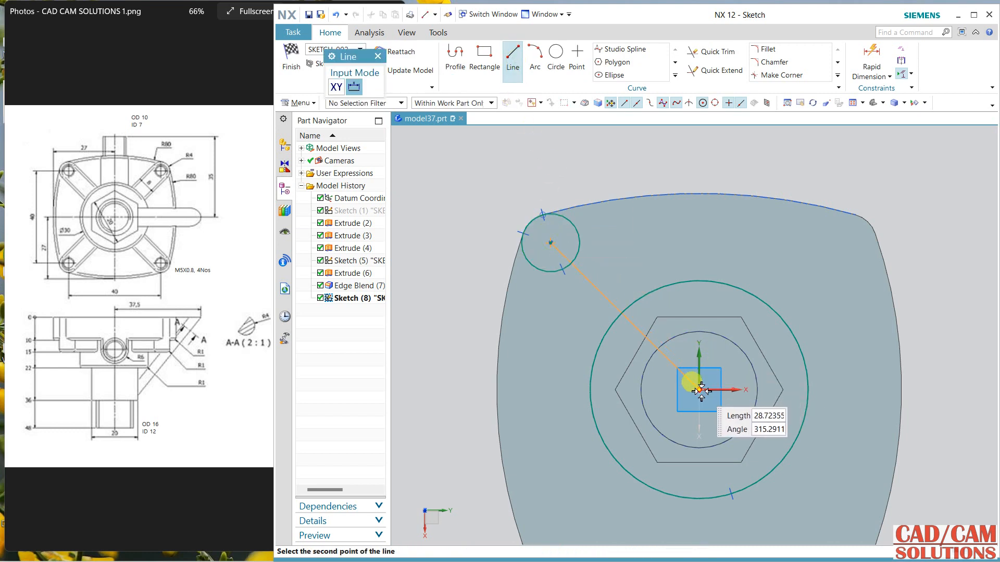
pyautogui.click(700, 388)
pyautogui.press('Escape')
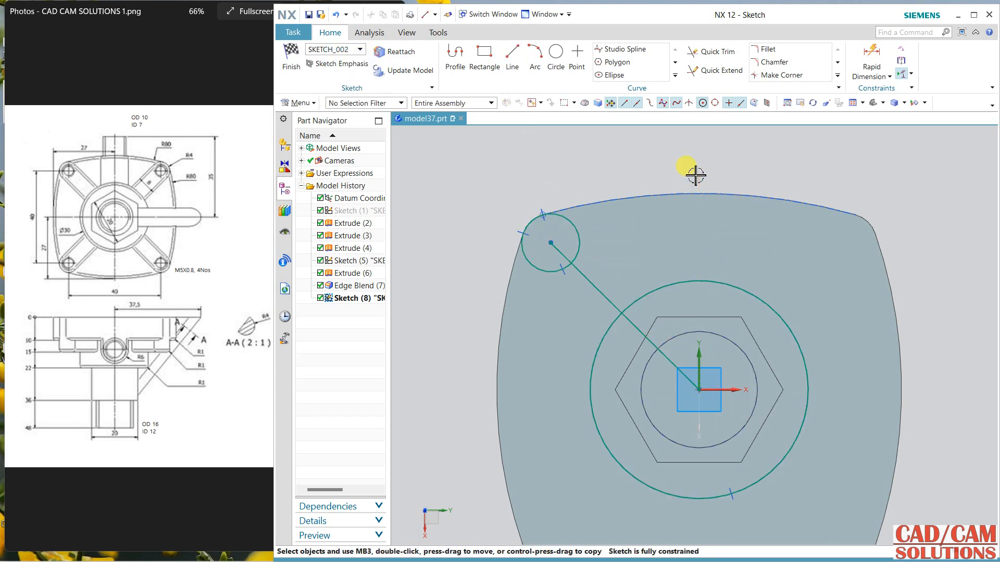
# Step: Offset the diagonal line symmetrically by 4 mm to both sides, converting the original line to reference
pyautogui.click(675, 75)
pyautogui.click(624, 77)
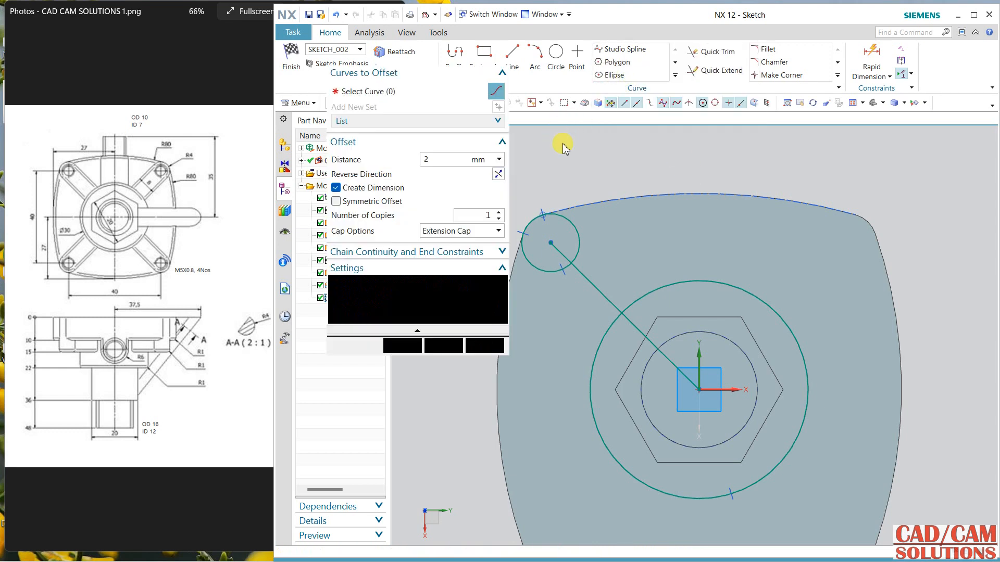
pyautogui.click(373, 204)
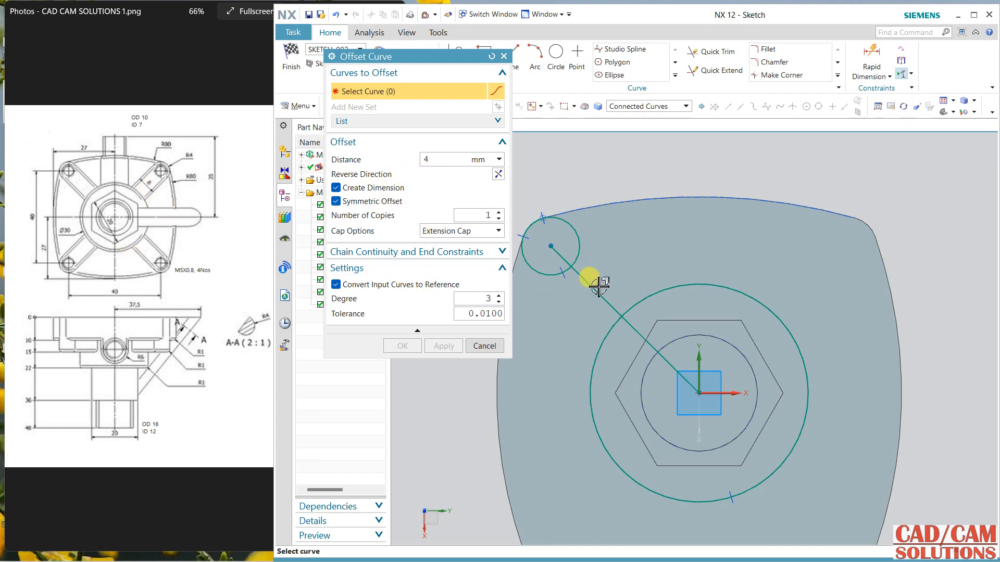
pyautogui.click(581, 276)
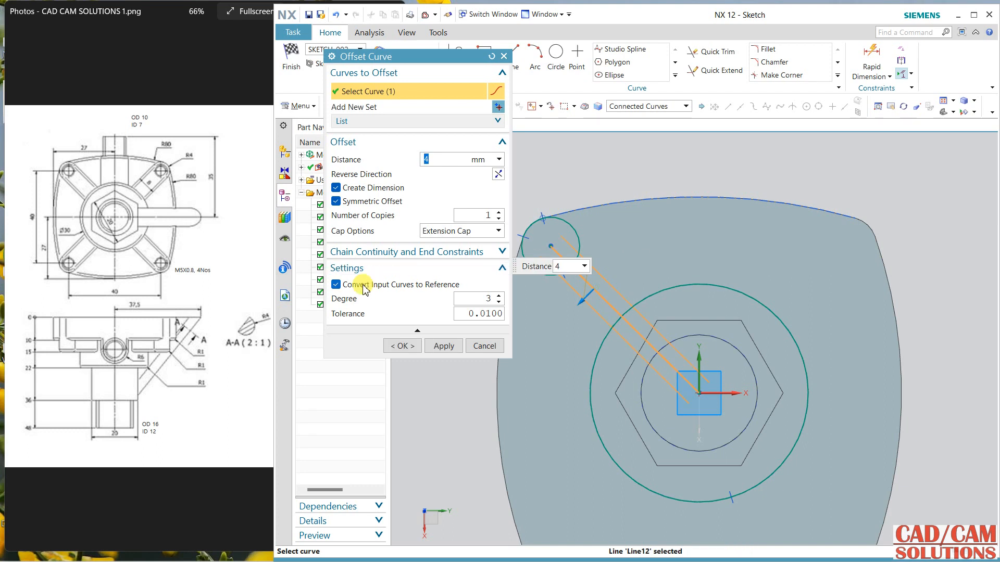
pyautogui.click(403, 345)
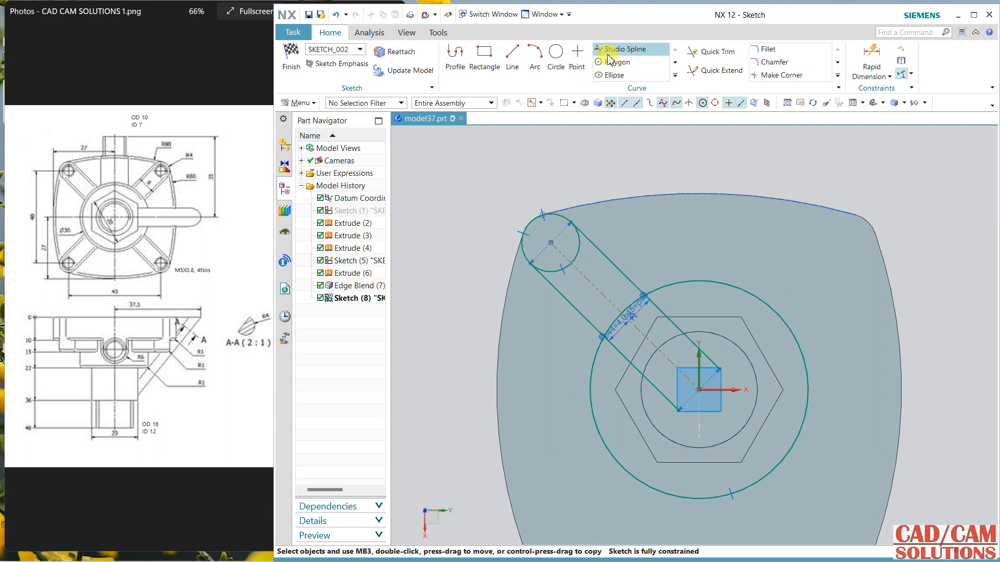
# Step: Try to trim the inner part of the corner circle between the two offset lines
pyautogui.click(712, 52)
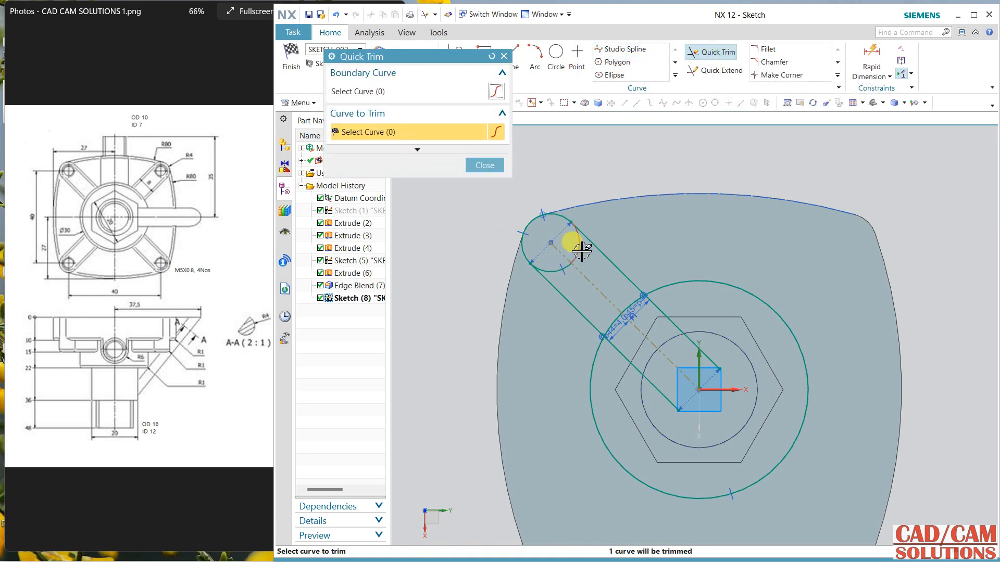
pyautogui.click(577, 246)
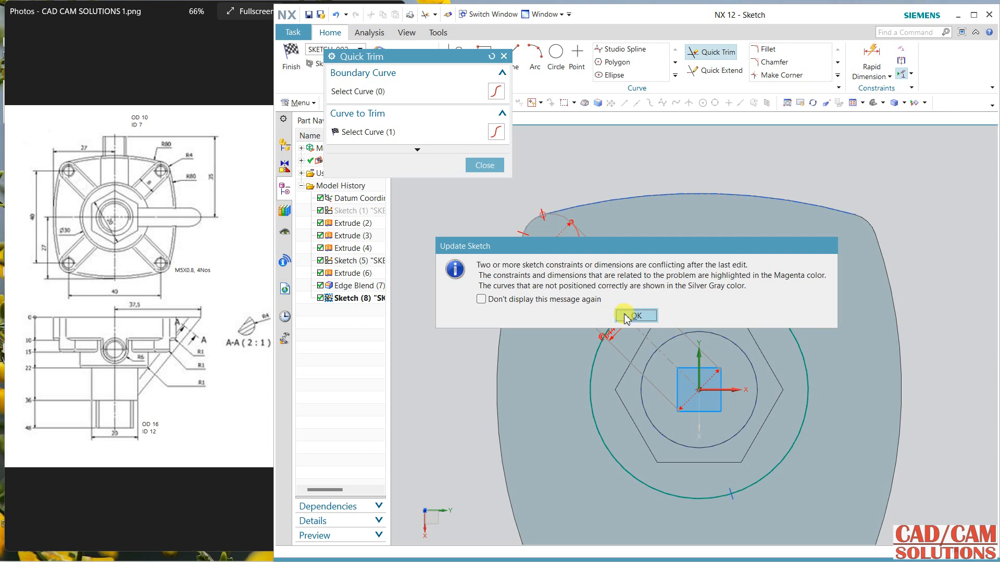
pyautogui.click(632, 316)
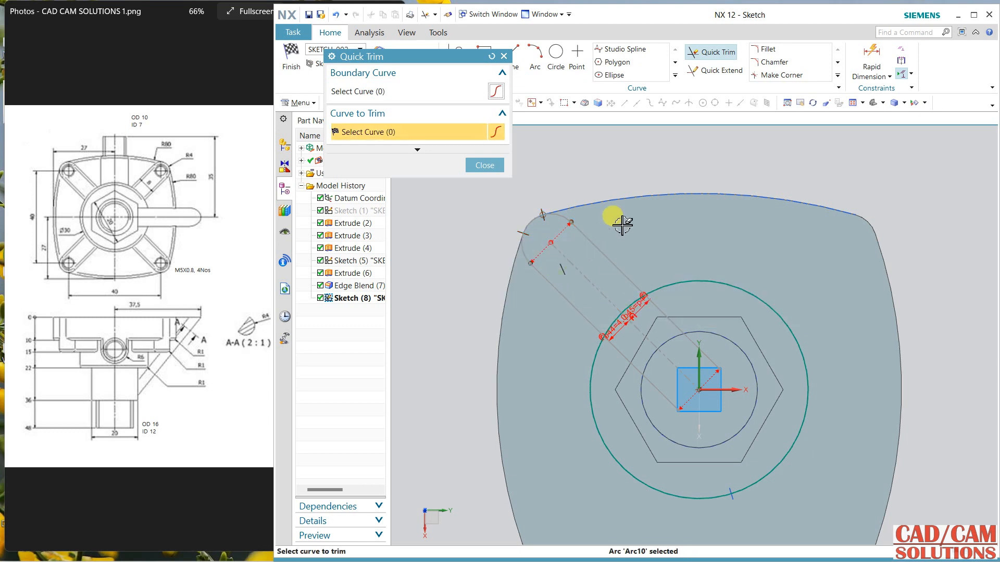
pyautogui.press('Escape')
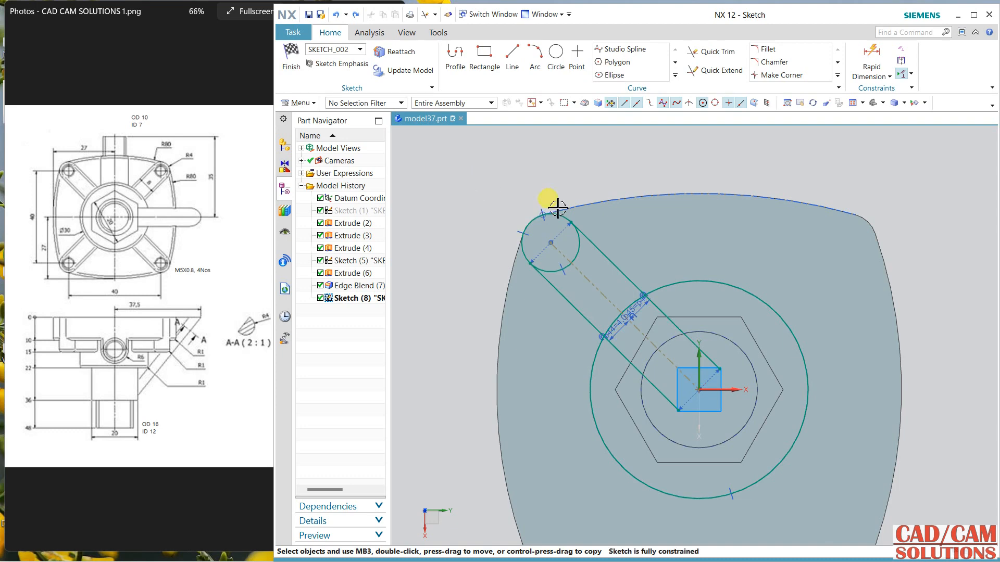
# Step: Trim the parts of both offset lines that lie inside the round boss circle and finish the sketch
pyautogui.moveTo(557, 208); pyautogui.dragTo(531, 224, button='middle')
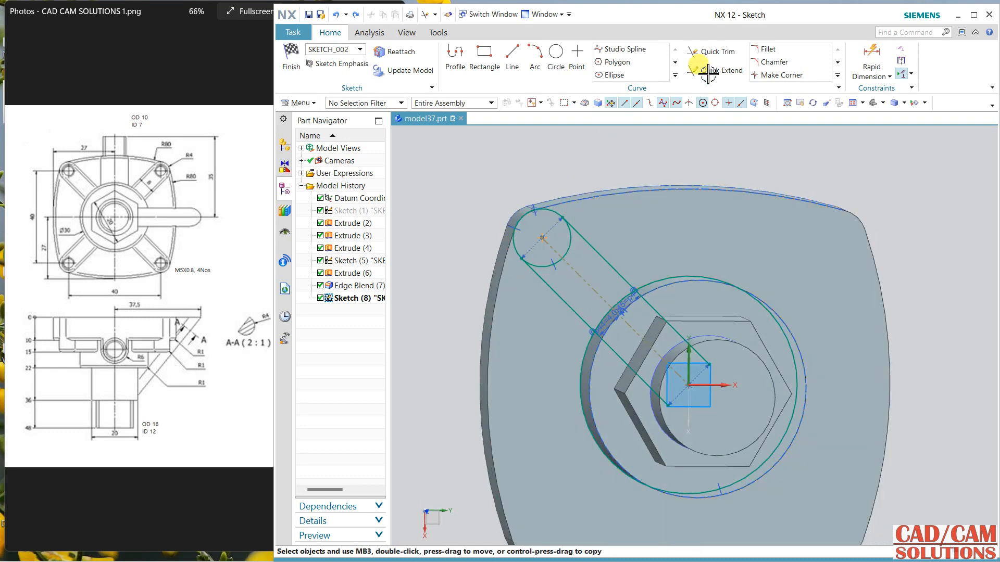
pyautogui.press('F8')
pyautogui.click(713, 56)
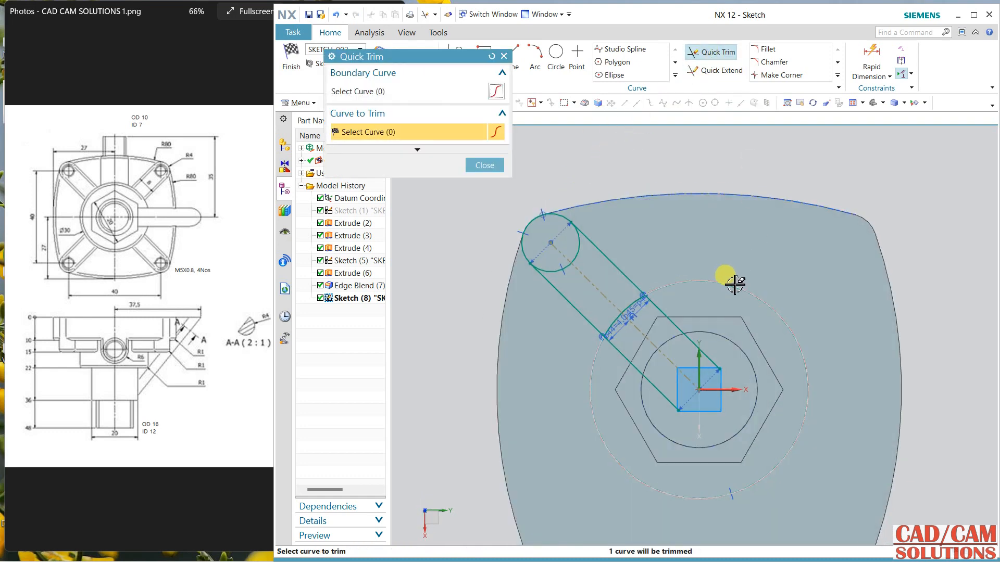
pyautogui.click(680, 329)
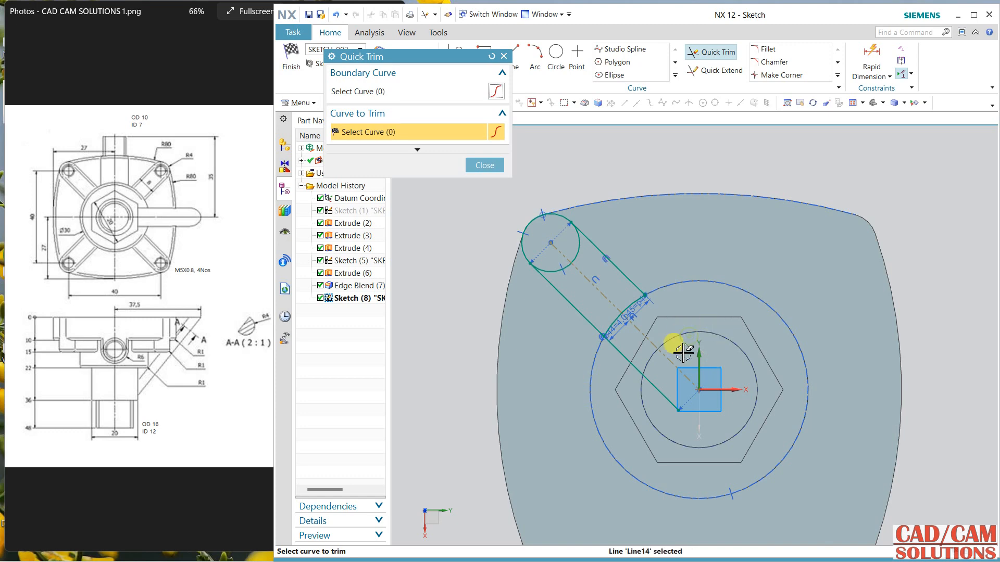
pyautogui.click(647, 380)
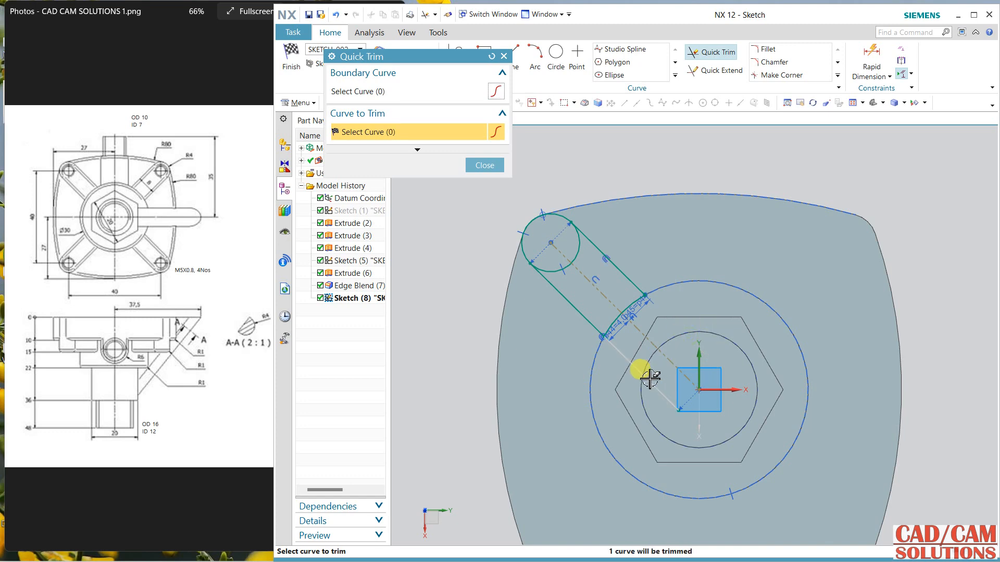
pyautogui.click(484, 166)
pyautogui.click(290, 60)
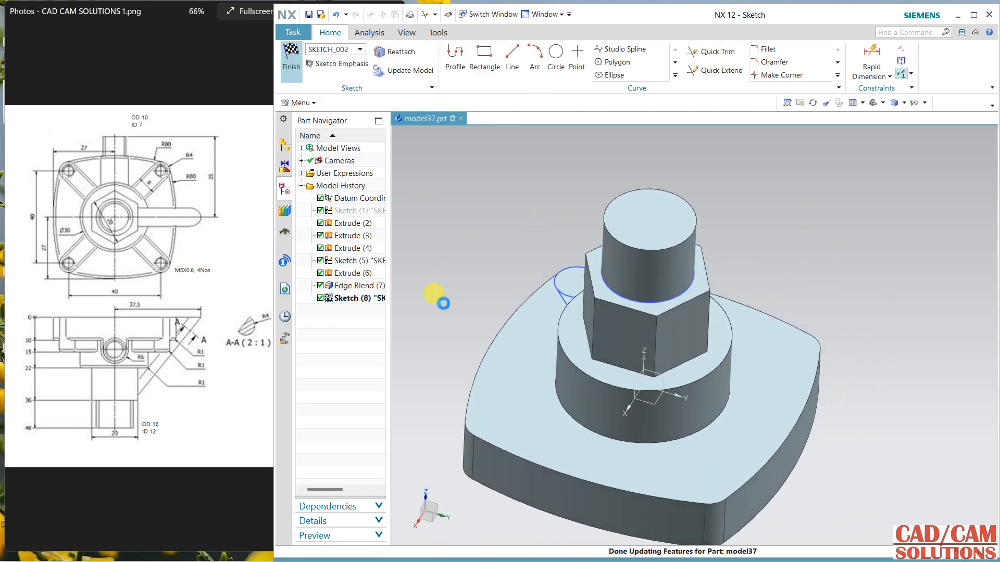
# Step: Extrude the closed rib region up from the base plate's top face, from 5 mm to 0, uniting it with the body
pyautogui.moveTo(443, 303)
pyautogui.mouseDown(button='middle')
pyautogui.moveTo(457, 277)
pyautogui.moveTo(446, 308)
pyautogui.moveTo(687, 268)
pyautogui.mouseUp(button='middle')
pyautogui.click(359, 60)
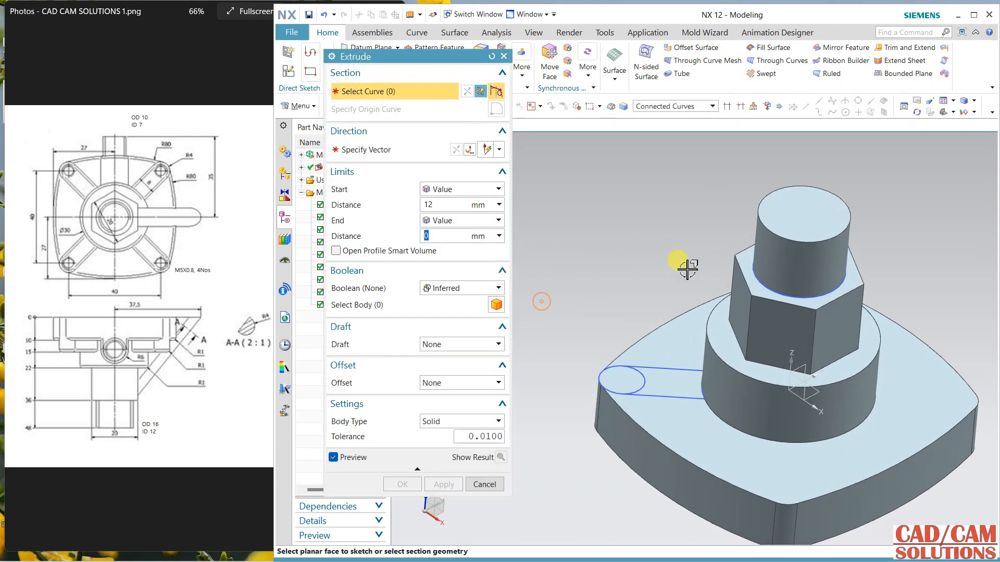
pyautogui.click(654, 107)
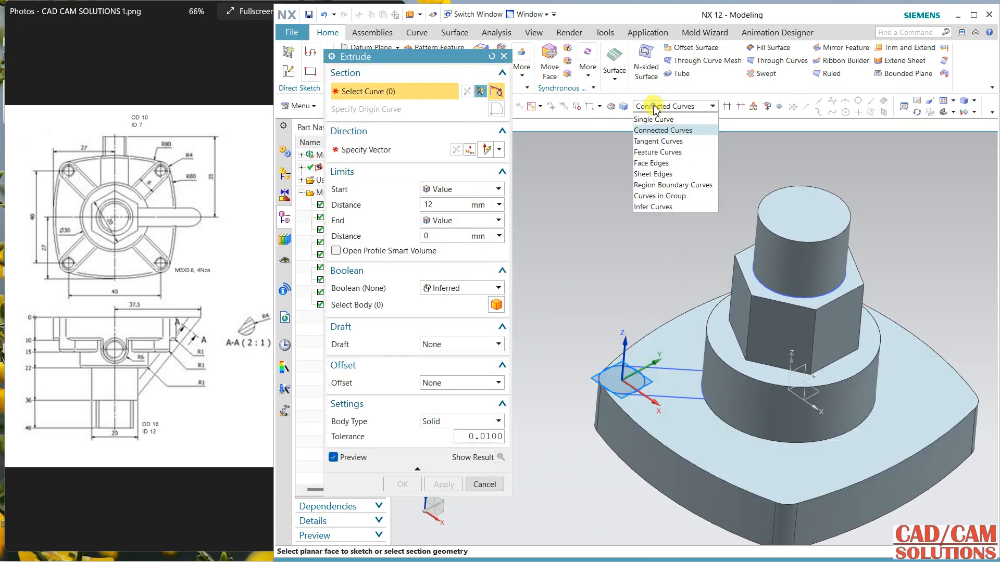
pyautogui.click(671, 185)
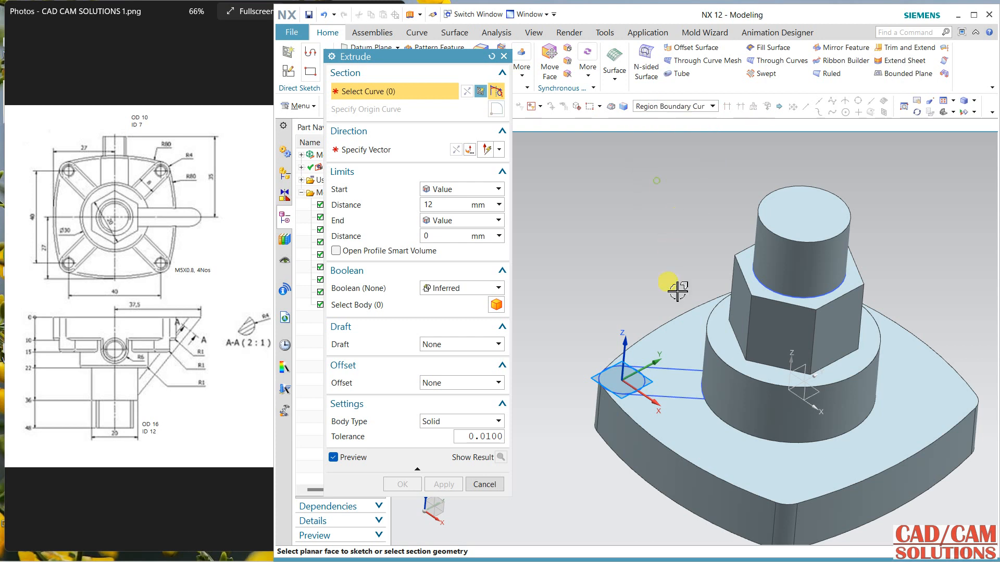
pyautogui.click(673, 381)
pyautogui.click(587, 335)
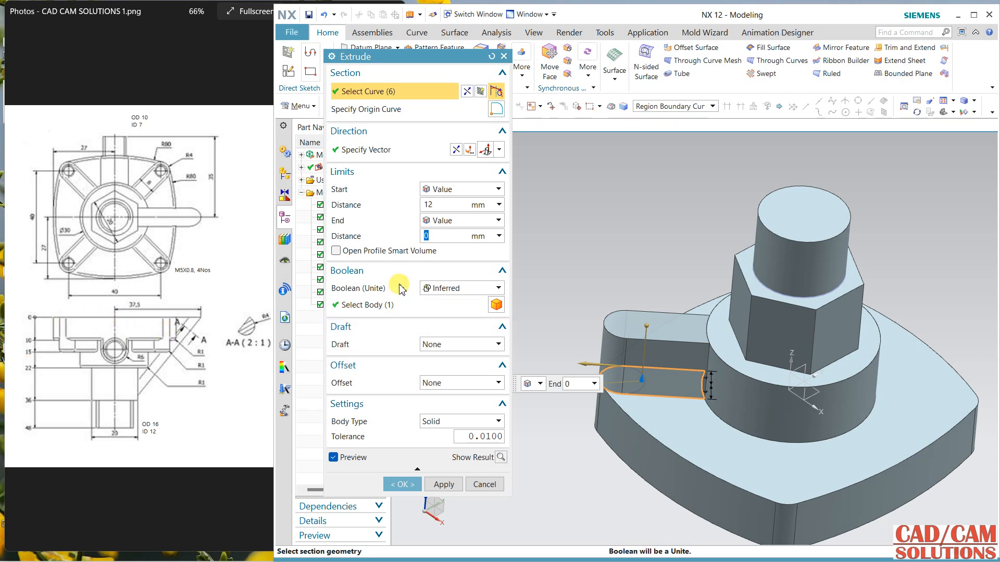
pyautogui.click(445, 203)
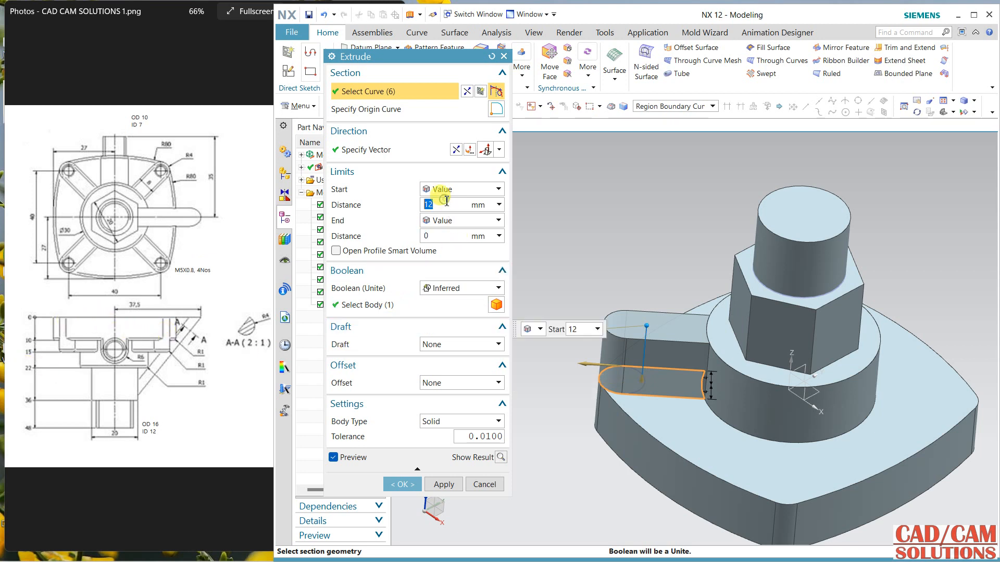
pyautogui.write('5')
pyautogui.press('Return')
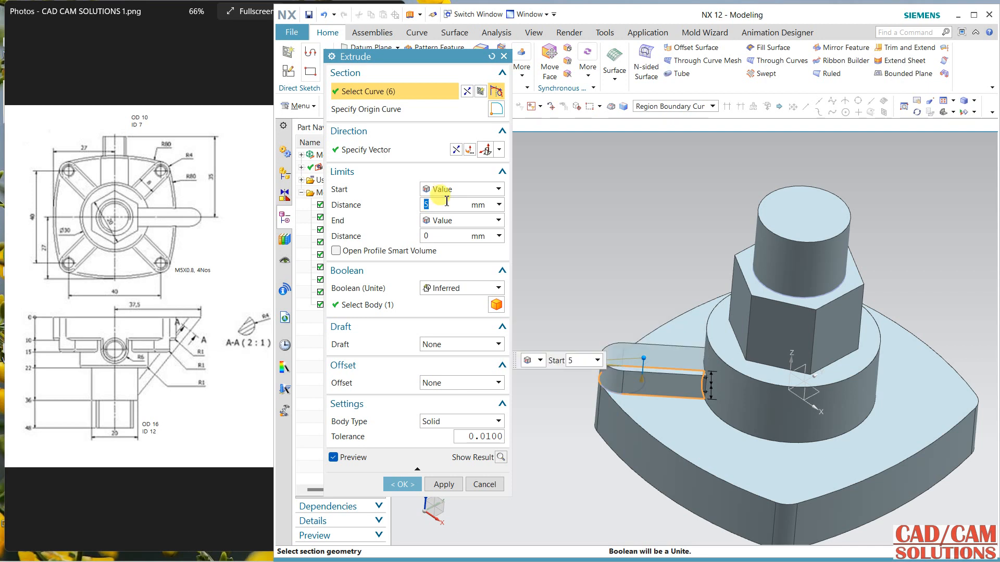
pyautogui.click(443, 485)
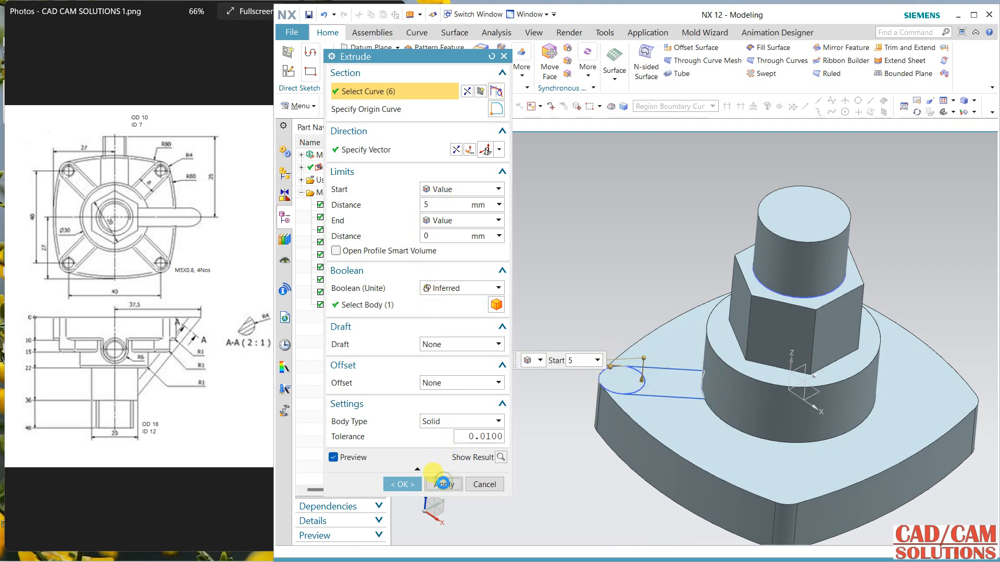
pyautogui.click(484, 485)
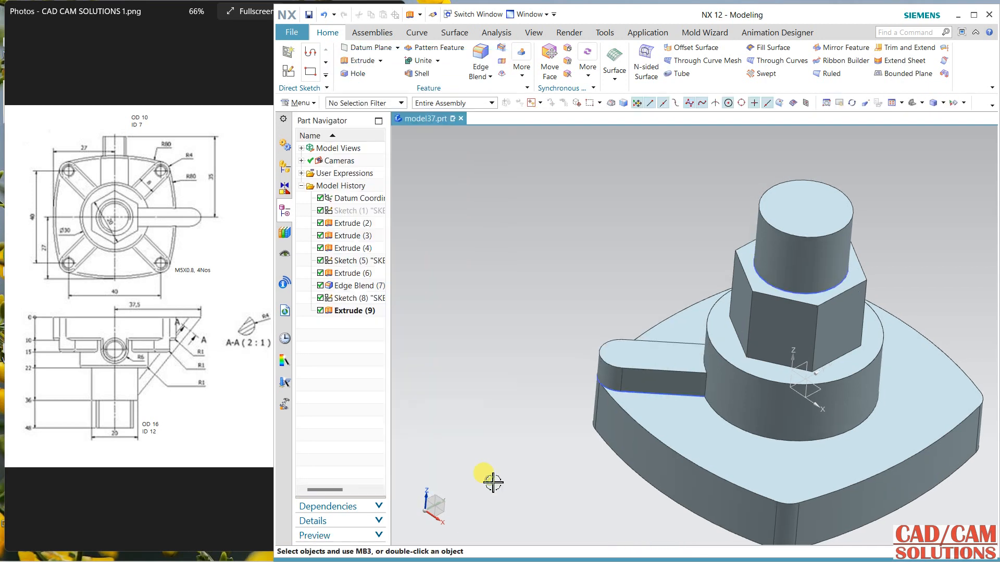
# Step: Hide the rib's sketch
pyautogui.moveTo(575, 362); pyautogui.dragTo(580, 360, button='middle')
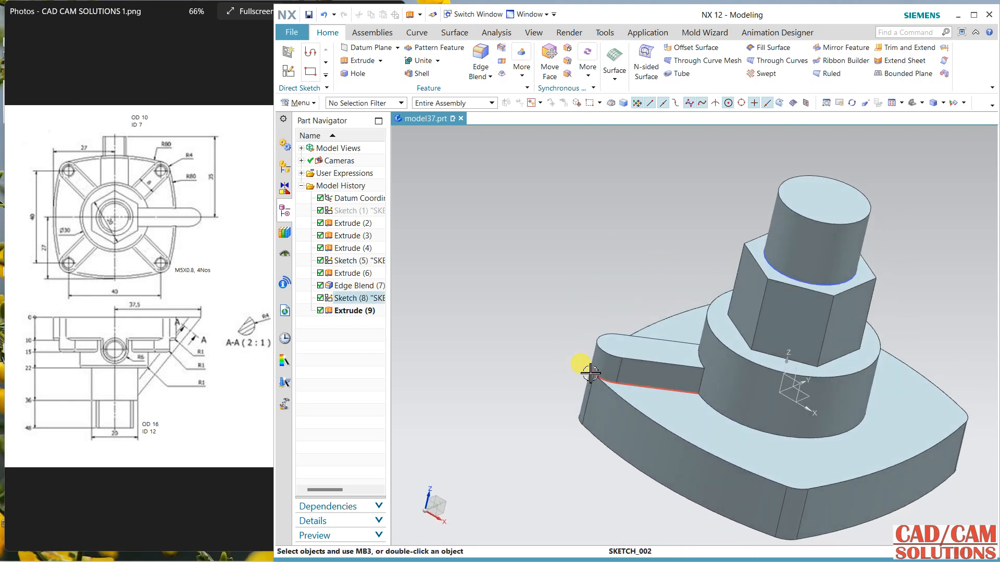
pyautogui.click(589, 371)
pyautogui.moveTo(589, 371); pyautogui.dragTo(590, 391, button='right')
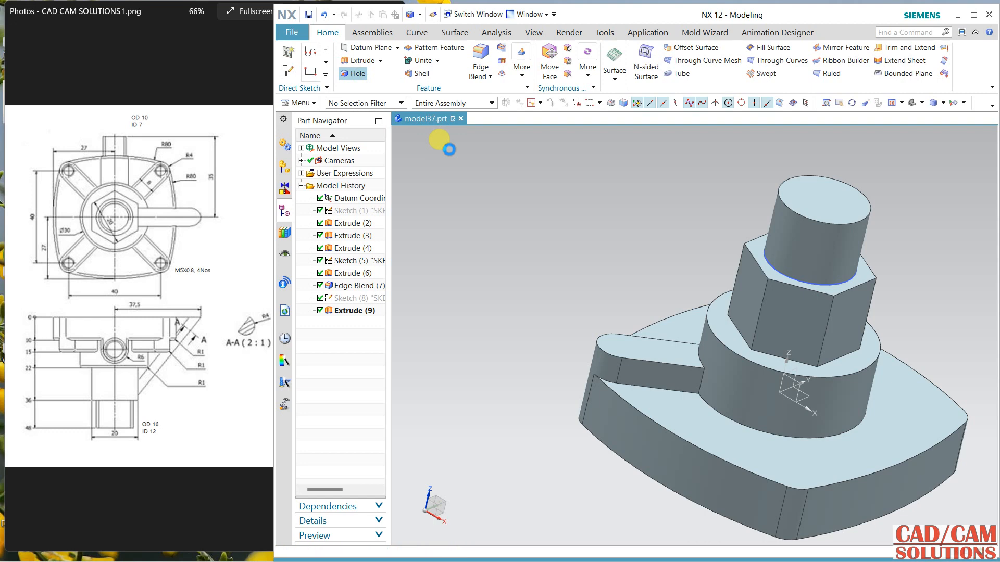
# Step: Add an M5 x 0.8 threaded hole through the body at the rib's rounded end centre, with start and end chamfers disabled
pyautogui.click(460, 164)
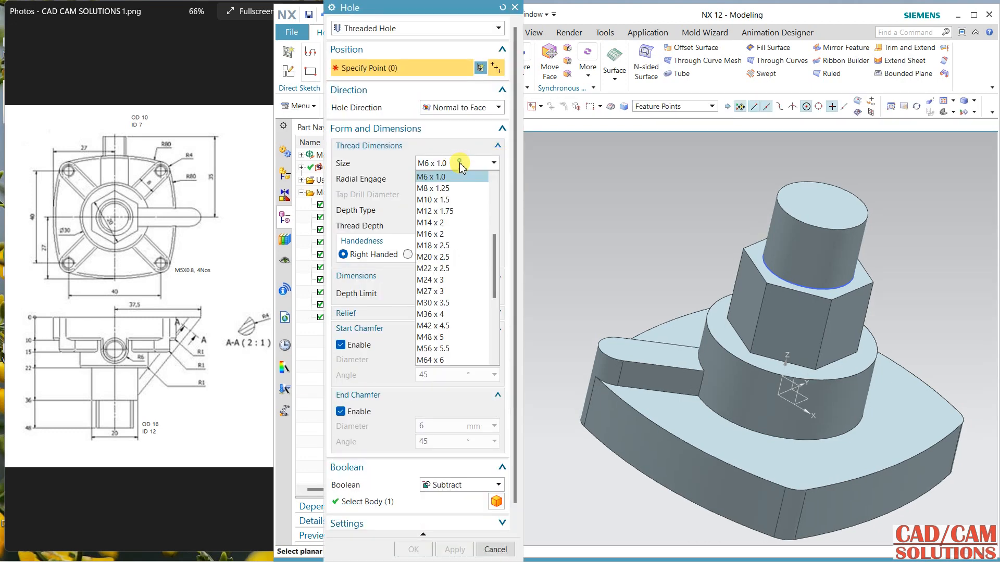
pyautogui.scroll(1, 445, 208)
pyautogui.click(444, 202)
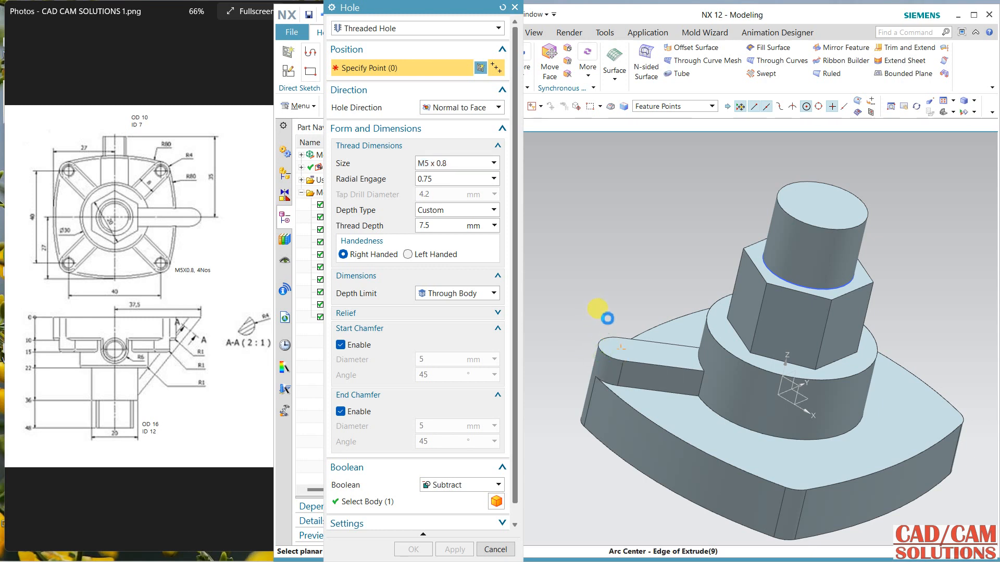
pyautogui.click(607, 318)
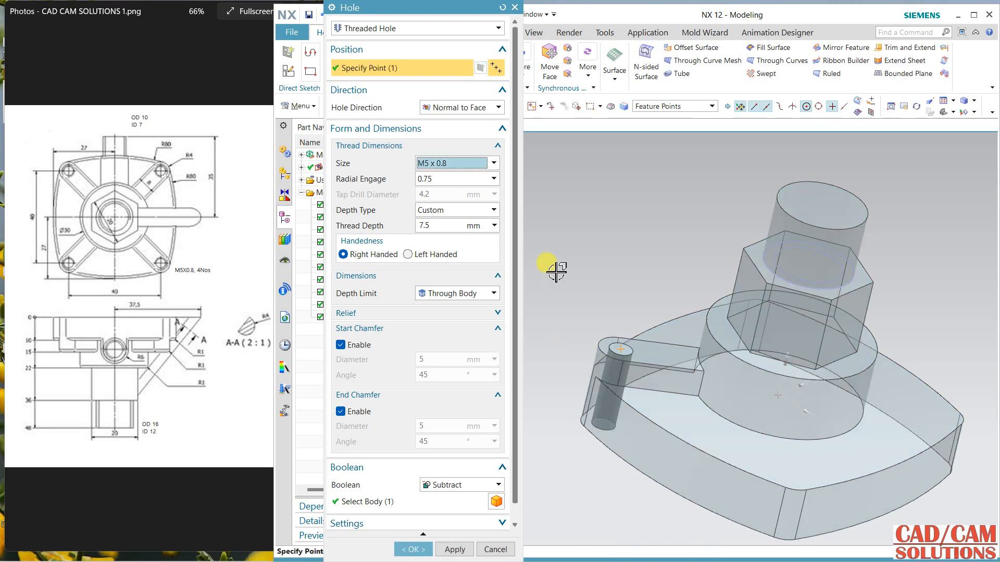
pyautogui.click(359, 344)
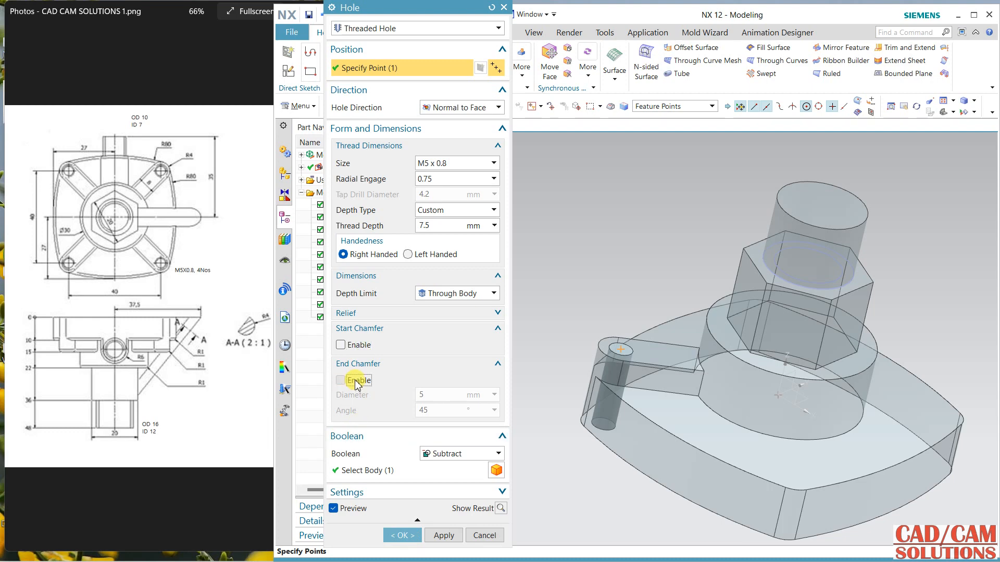
pyautogui.scroll(-2, 345, 380)
pyautogui.click(400, 500)
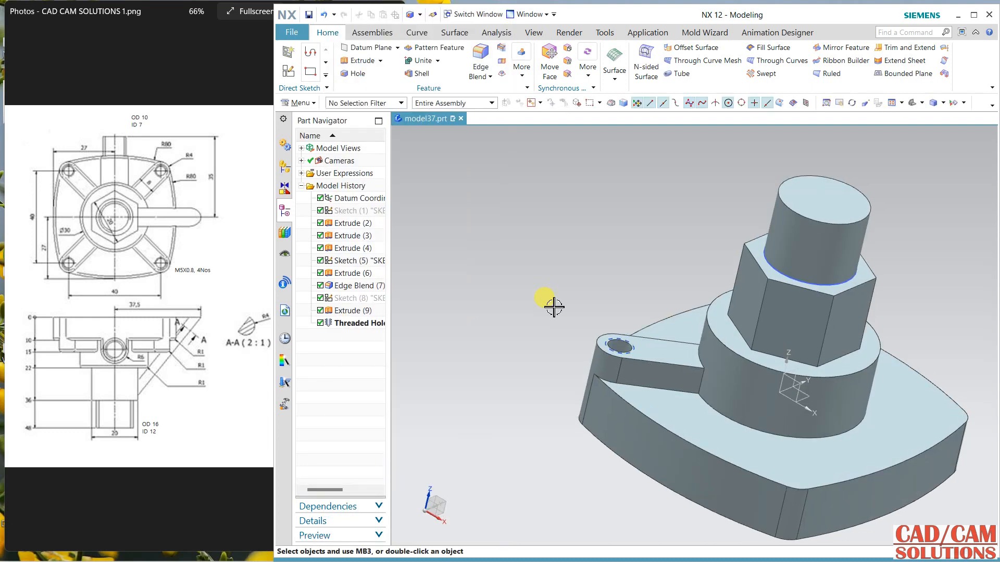
# Step: Apply a 1 mm edge blend along the rib's top outer edge
pyautogui.moveTo(552, 307); pyautogui.dragTo(537, 291, button='middle')
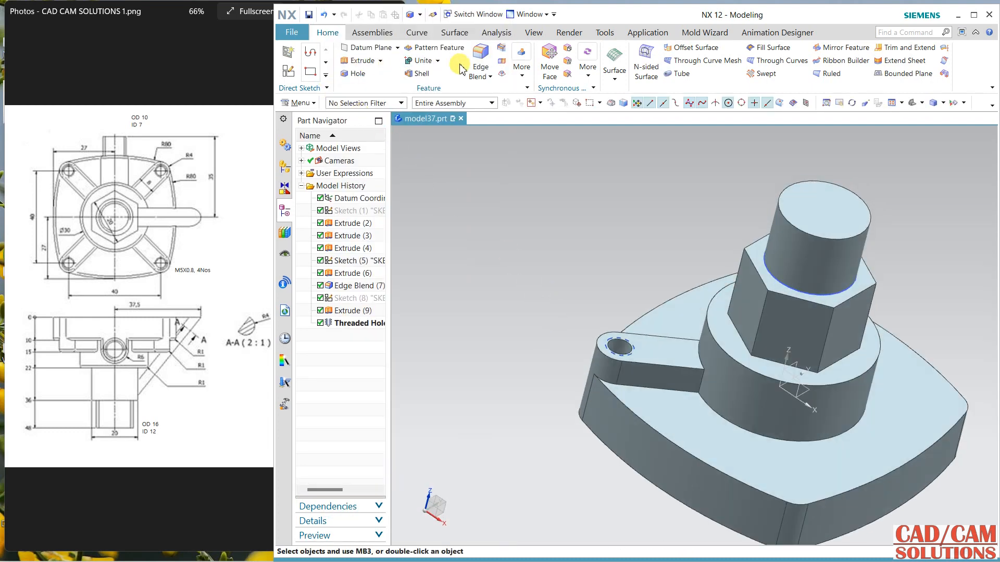
pyautogui.click(479, 60)
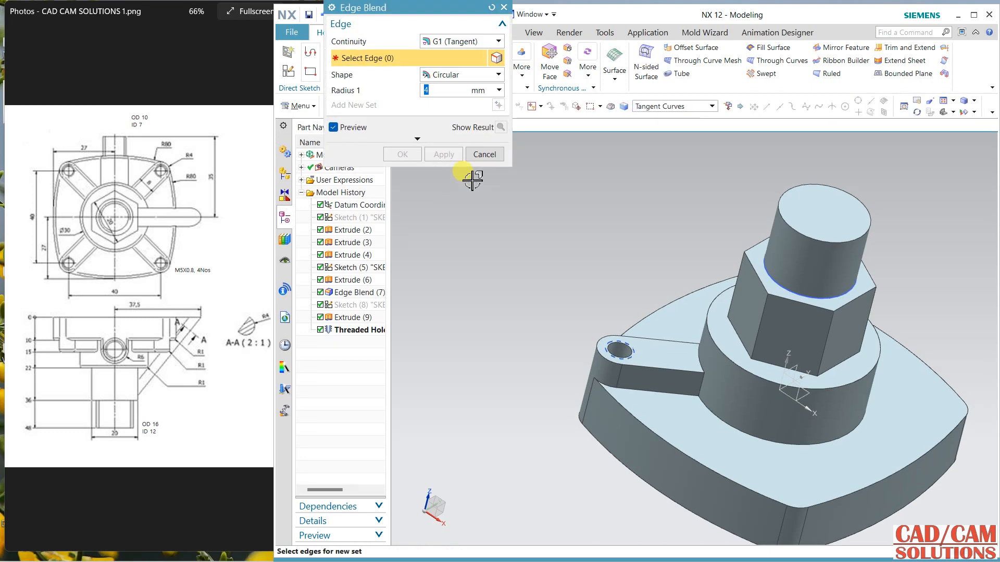
pyautogui.click(663, 369)
pyautogui.click(401, 155)
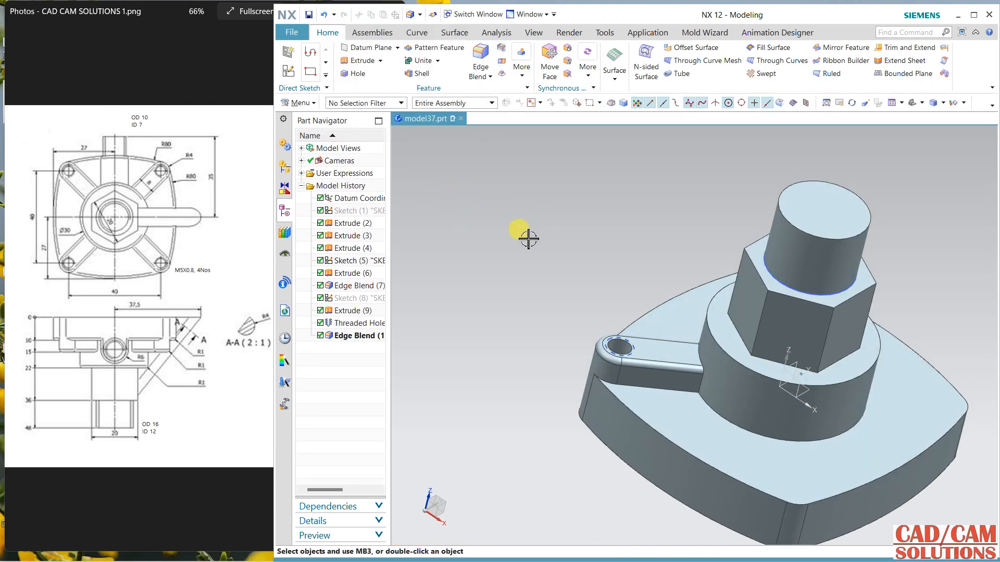
# Step: Pattern the rib extrude, threaded hole and edge blend circularly about the Z axis, with count 4 over a 360° span
pyautogui.moveTo(525, 234); pyautogui.dragTo(451, 217, button='middle')
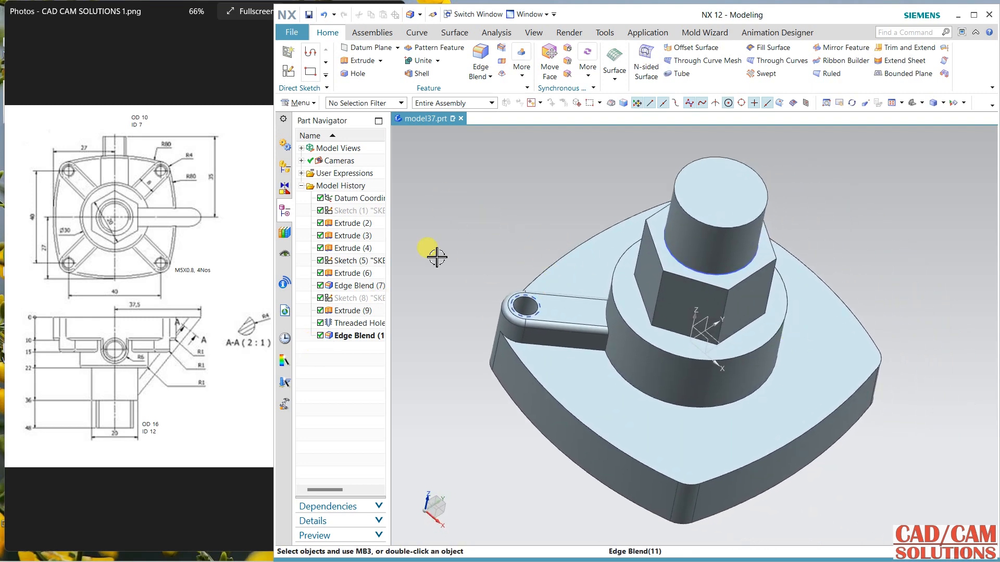
pyautogui.click(353, 336)
pyautogui.keyDown('shift'); pyautogui.click(348, 311); pyautogui.keyUp('shift')
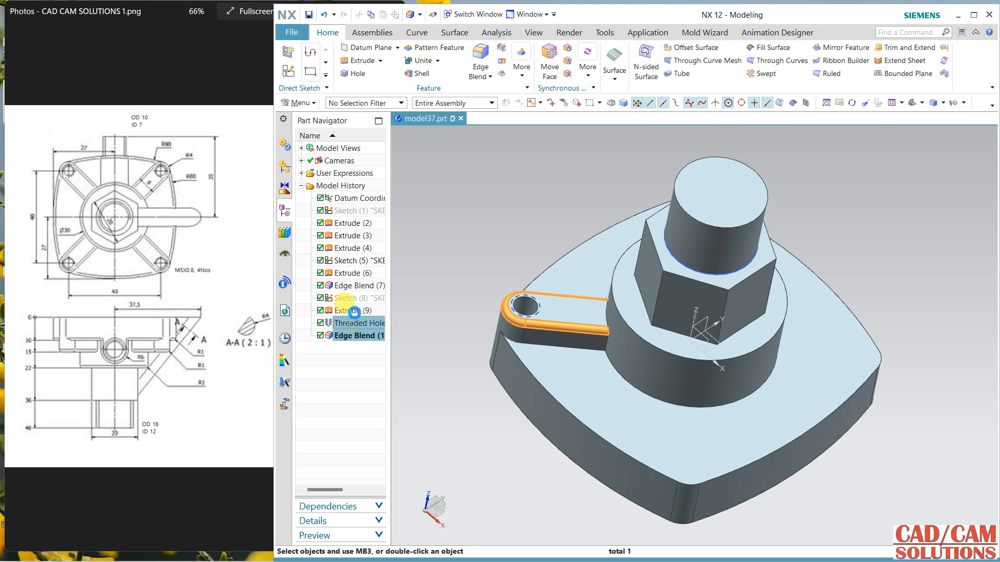
pyautogui.click(439, 47)
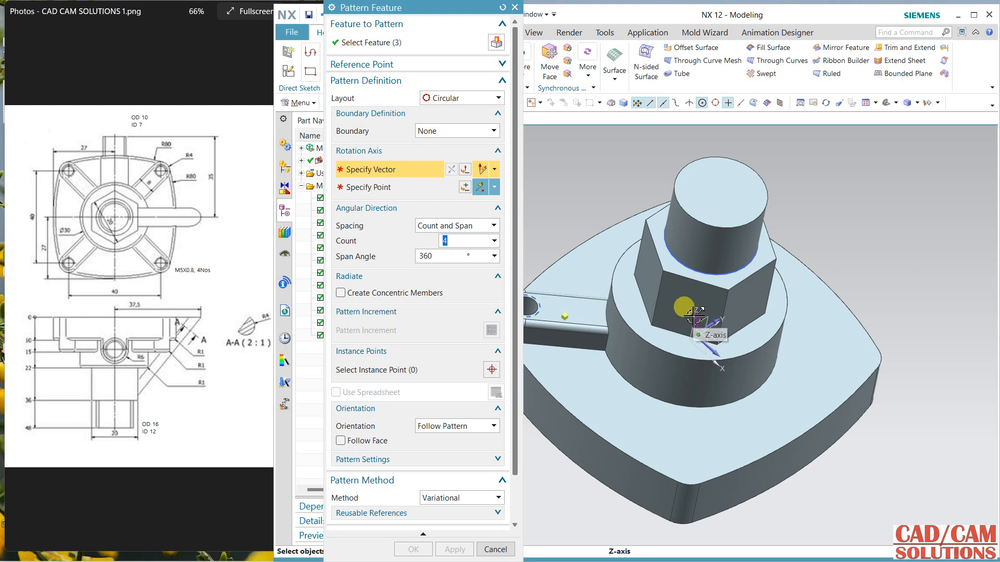
pyautogui.scroll(4, 696, 334)
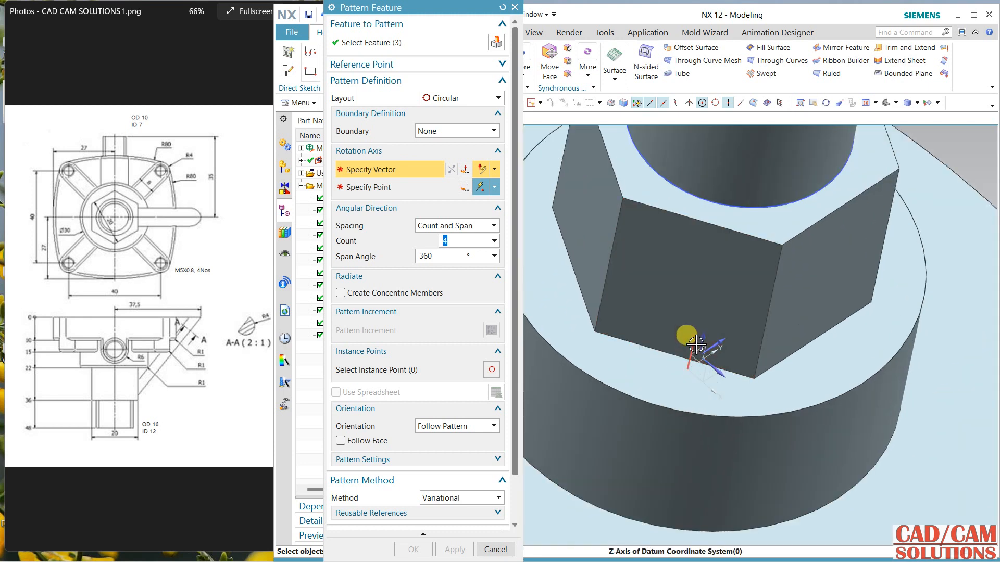
pyautogui.click(697, 346)
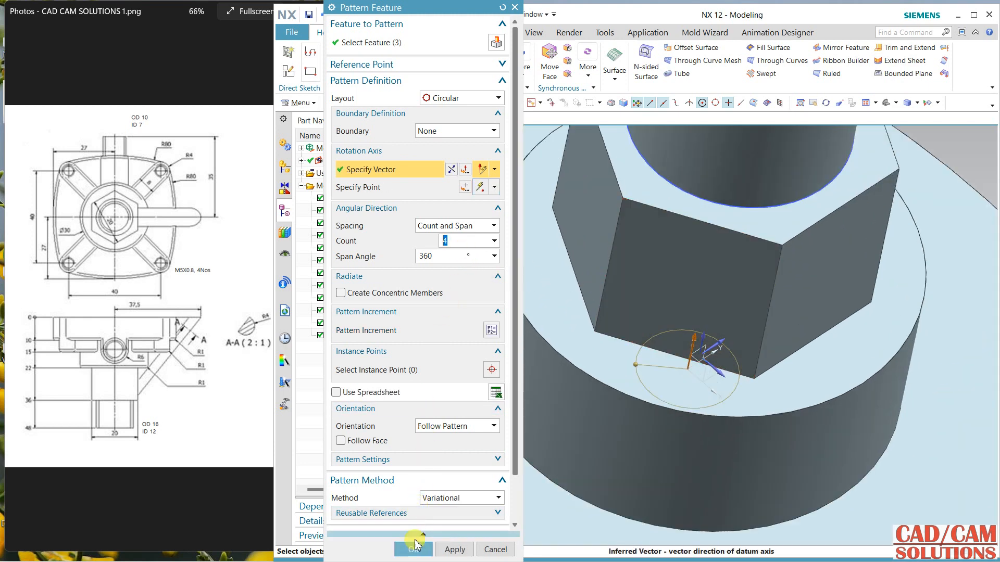
pyautogui.click(413, 549)
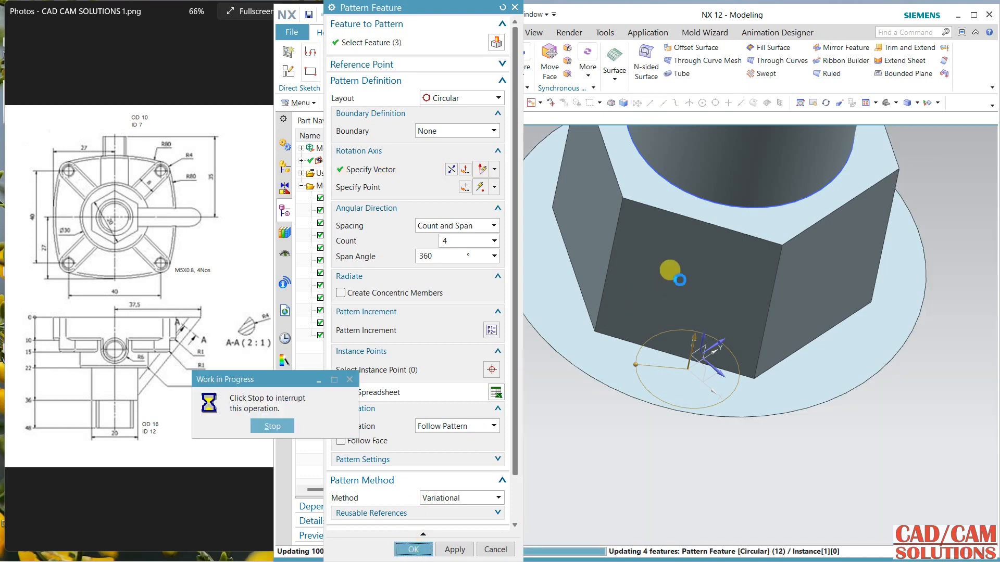
pyautogui.scroll(-5, 665, 274)
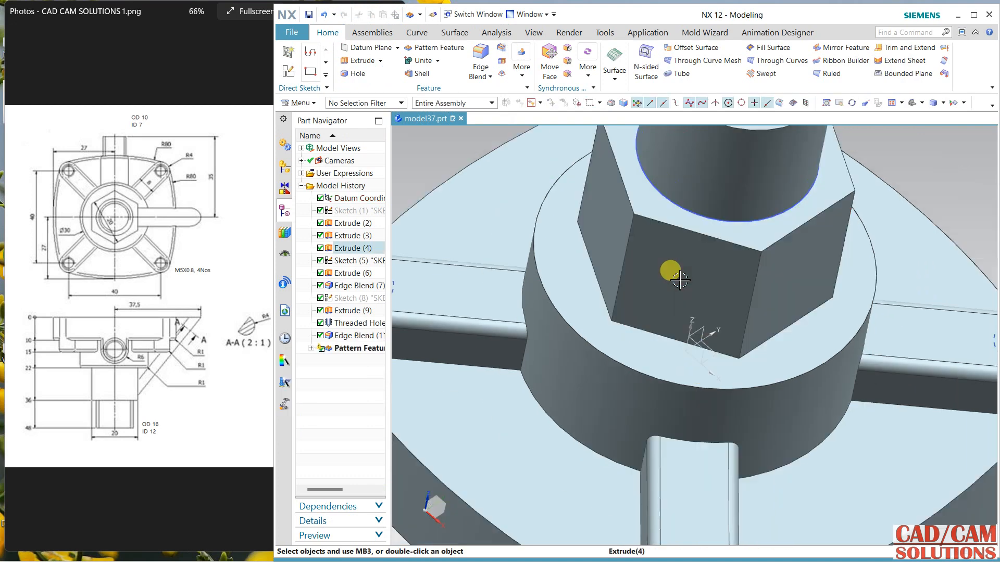
pyautogui.moveTo(540, 424)
pyautogui.mouseDown(button='middle')
pyautogui.moveTo(531, 439)
pyautogui.moveTo(529, 418)
pyautogui.mouseUp(button='middle')
# Step: Reopen the circular rib pattern, try the Same as Input orientation with a result preview, and undo the preview
pyautogui.doubleClick(354, 348)
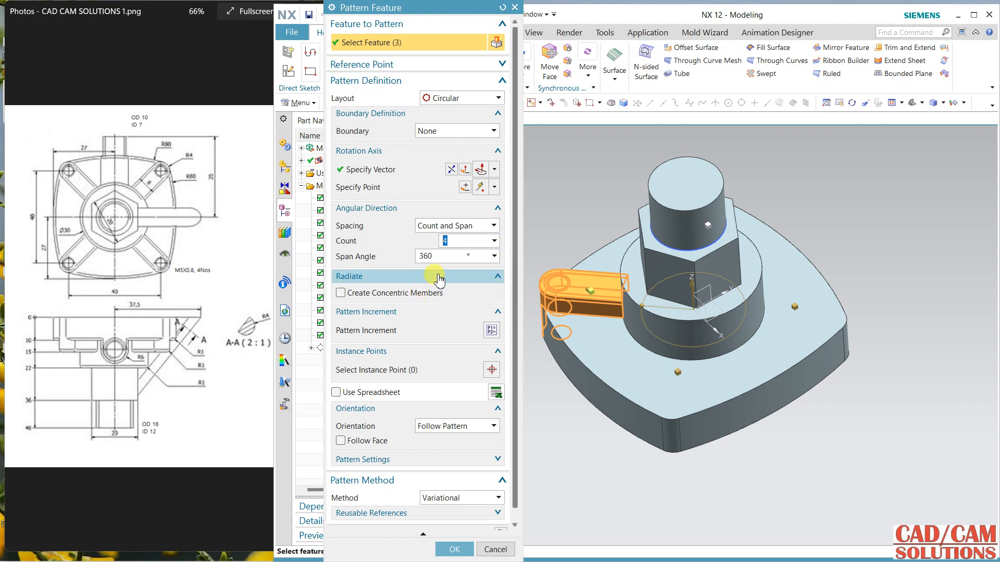
pyautogui.click(439, 278)
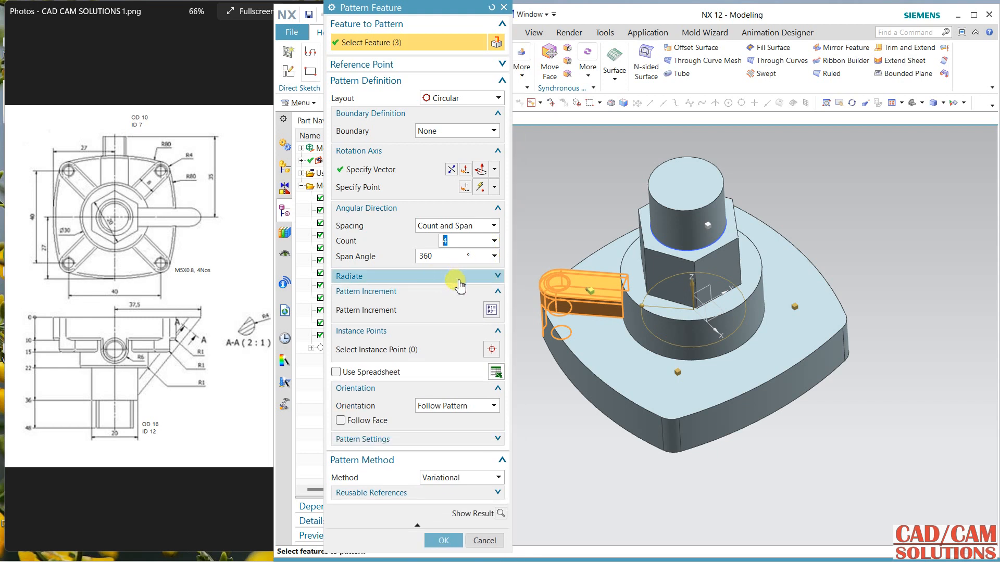
pyautogui.click(455, 406)
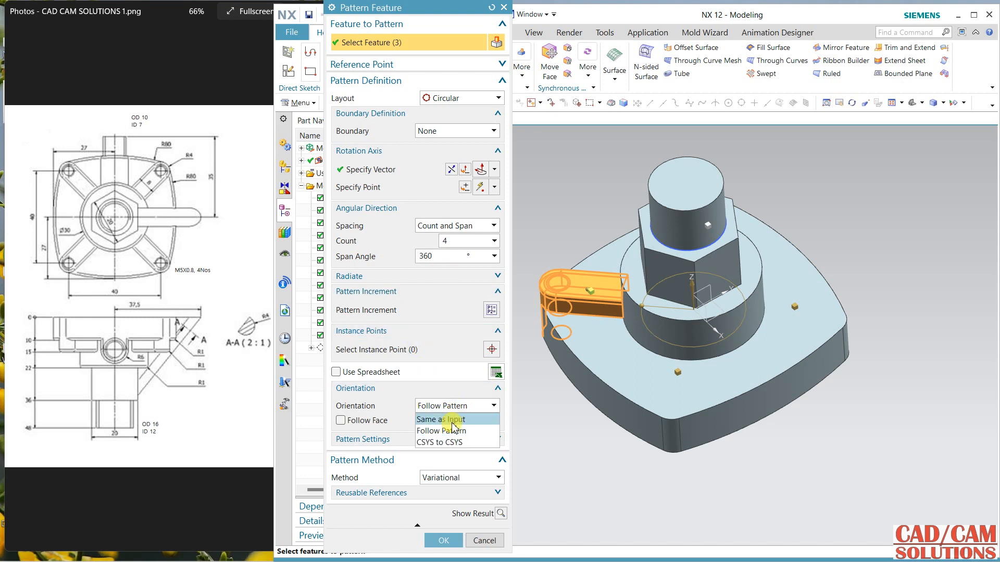
pyautogui.click(451, 419)
pyautogui.click(449, 407)
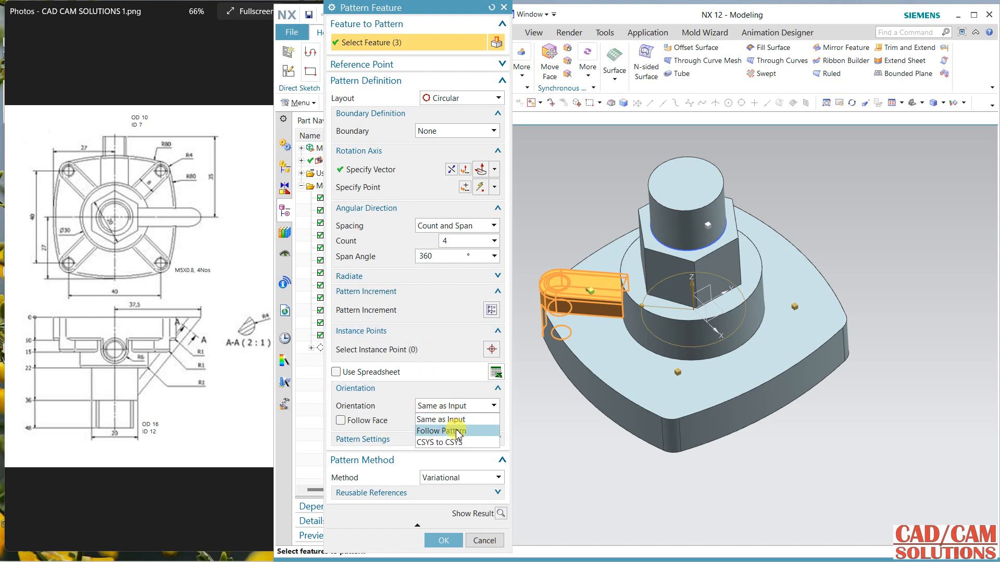
pyautogui.click(456, 431)
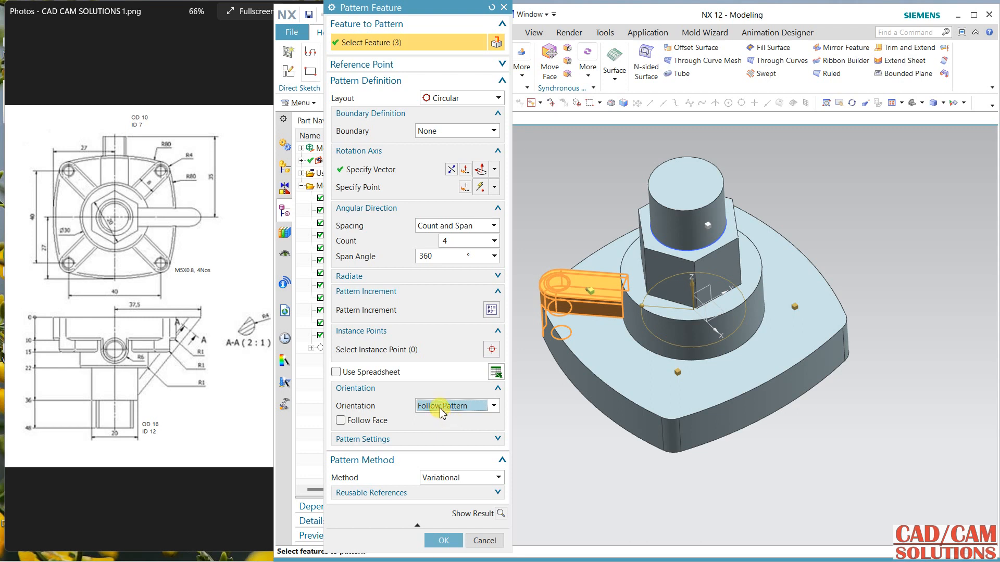
pyautogui.click(442, 408)
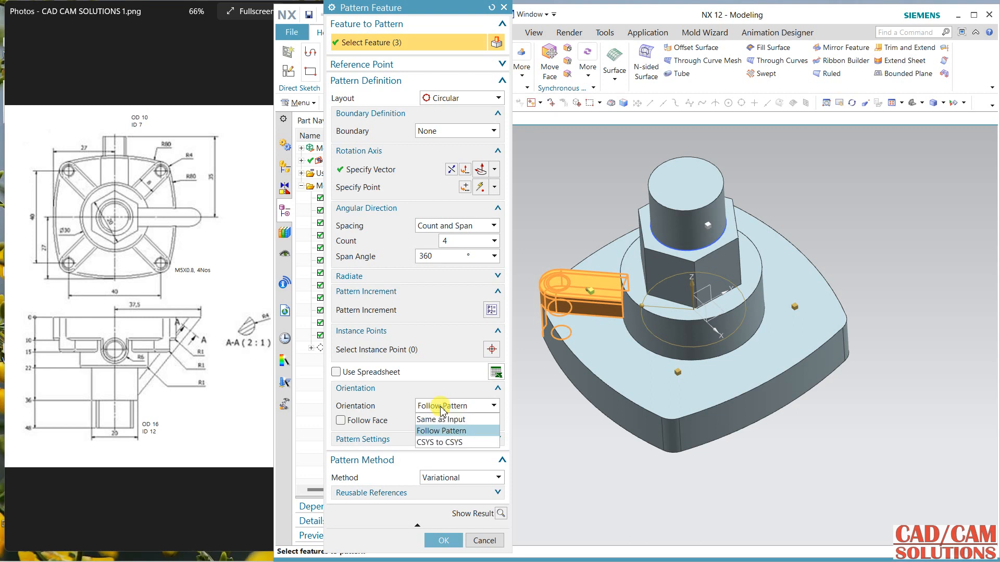
pyautogui.click(441, 419)
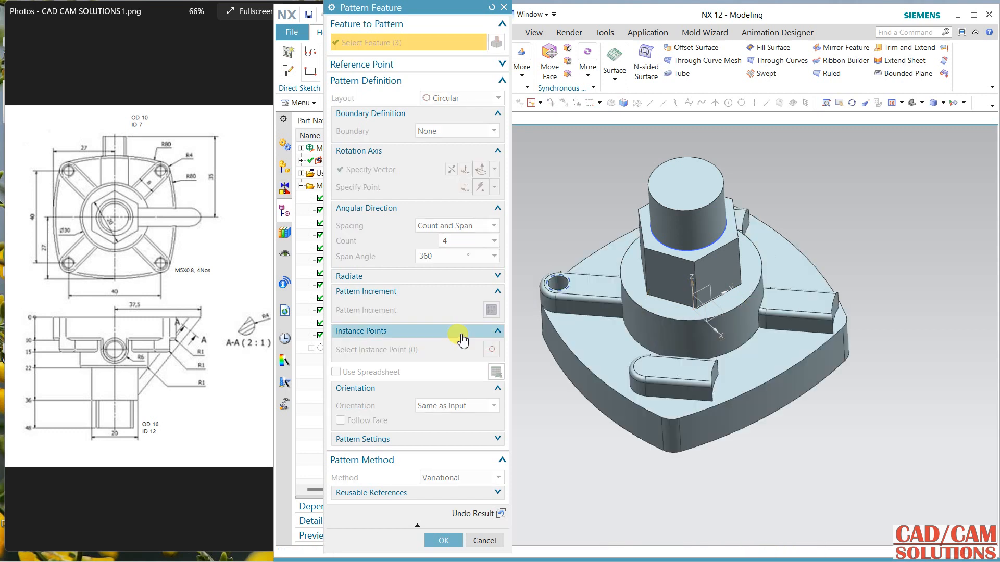
pyautogui.click(500, 514)
# Step: Try the Follow Pattern orientation with Follow Face on the base plate's top face, preview it, then undo the preview and disable Follow Face
pyautogui.click(469, 408)
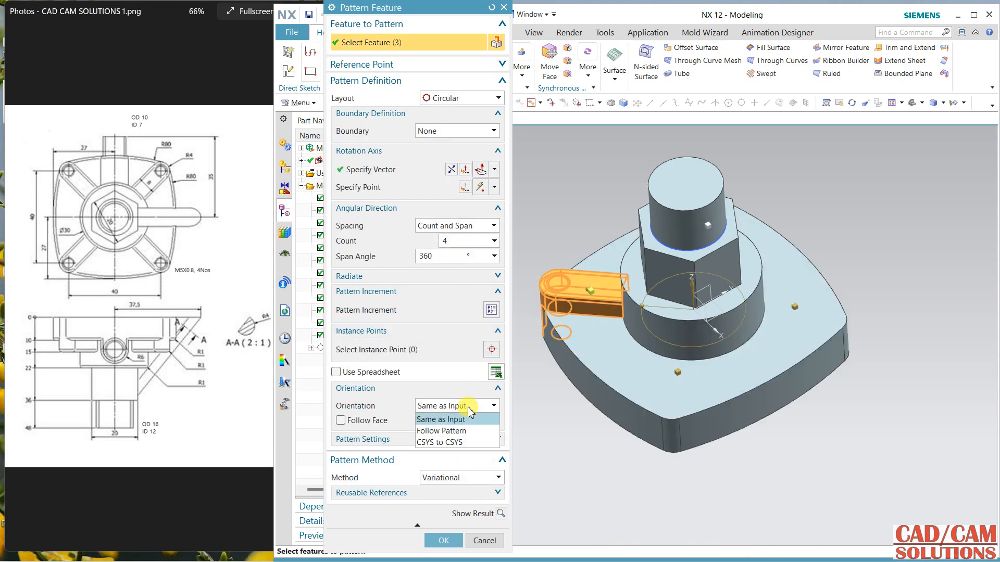
pyautogui.click(460, 432)
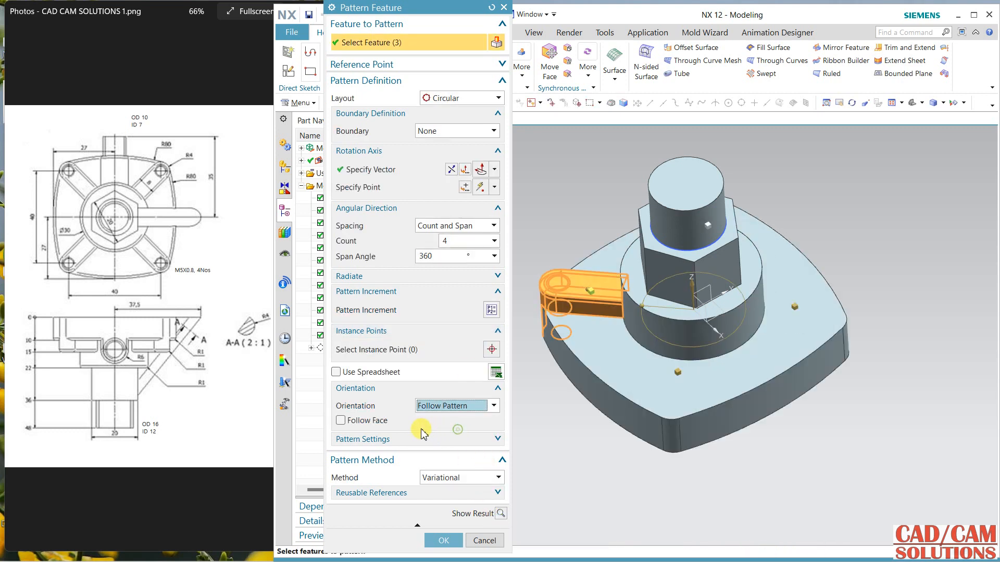
pyautogui.click(354, 420)
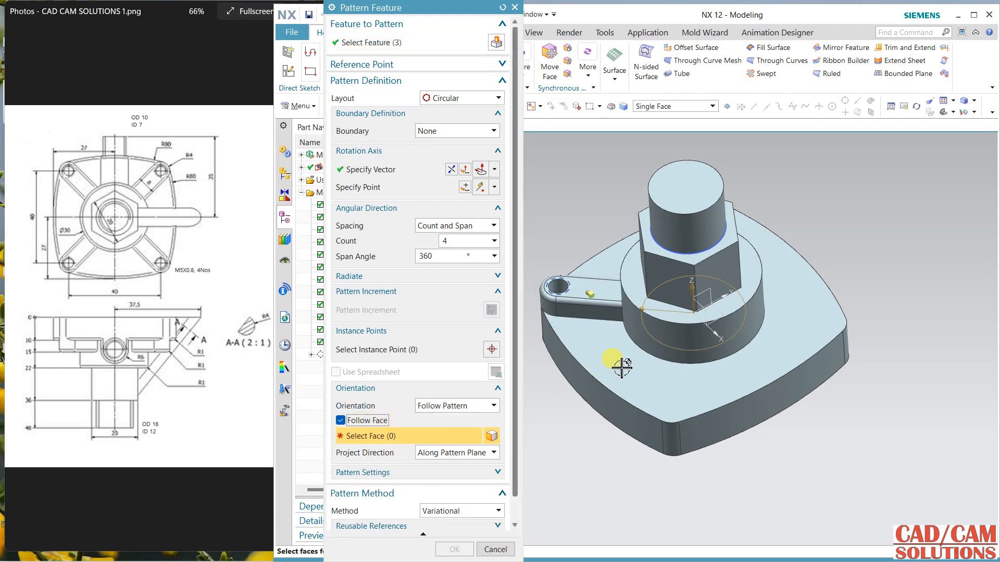
pyautogui.click(599, 382)
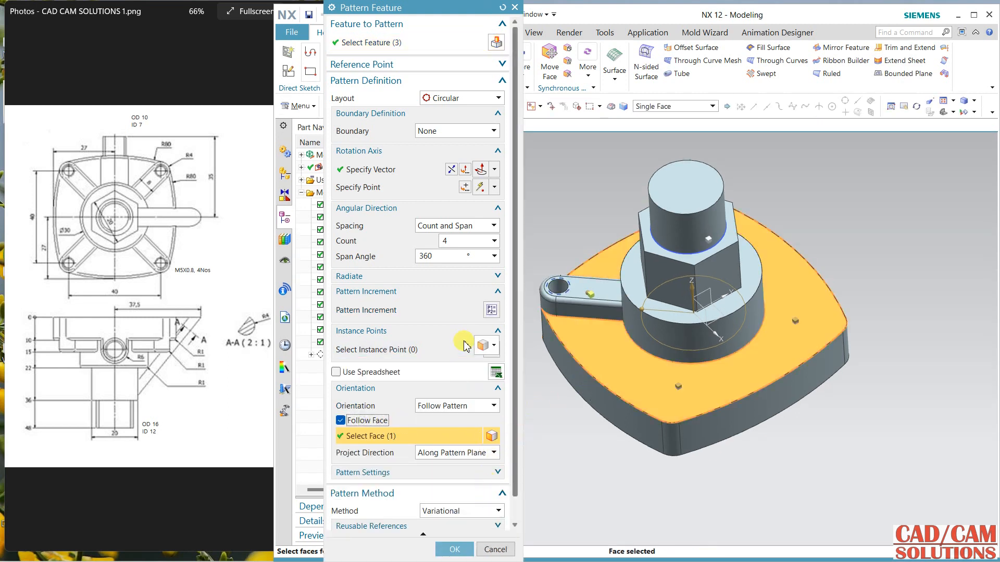
pyautogui.click(500, 523)
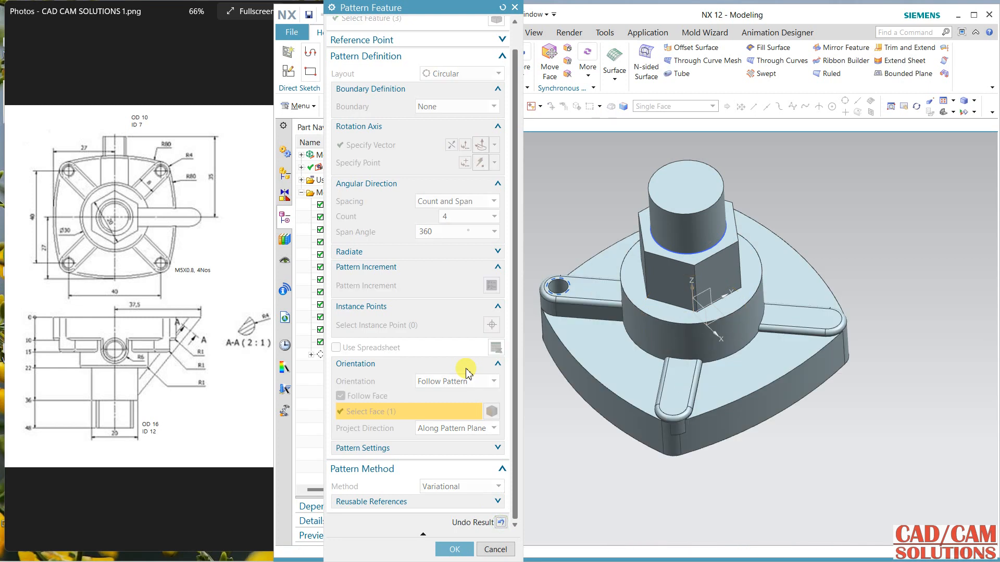
pyautogui.click(501, 522)
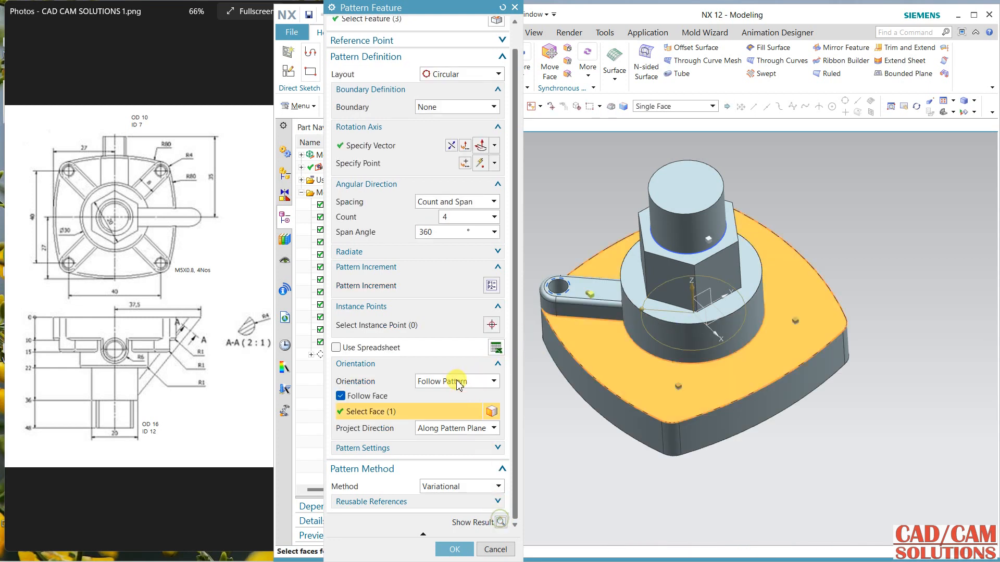
pyautogui.click(346, 399)
# Step: Preview the circular pattern with the Follow Pattern orientation and without Follow Face, then undo the preview
pyautogui.click(448, 406)
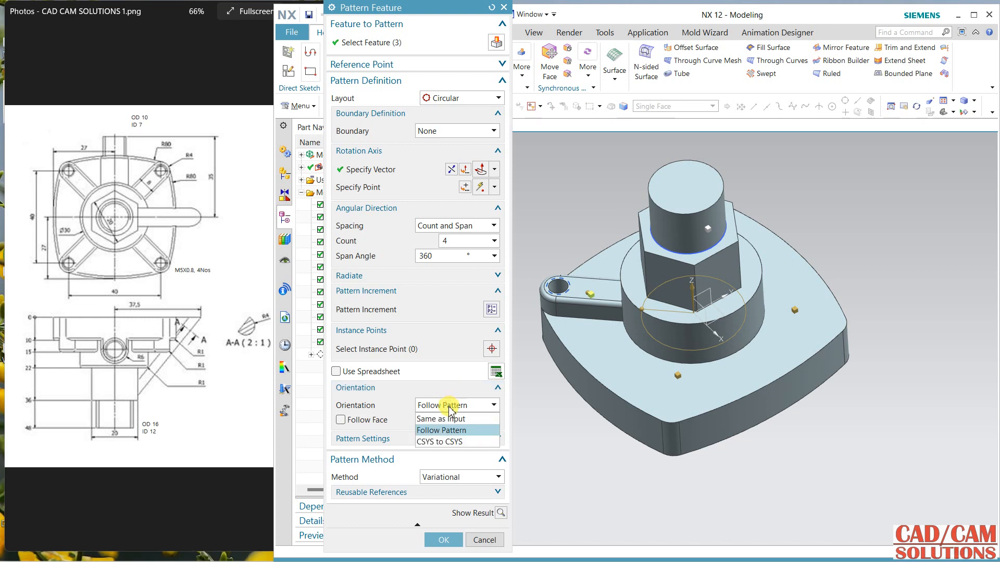
pyautogui.click(445, 432)
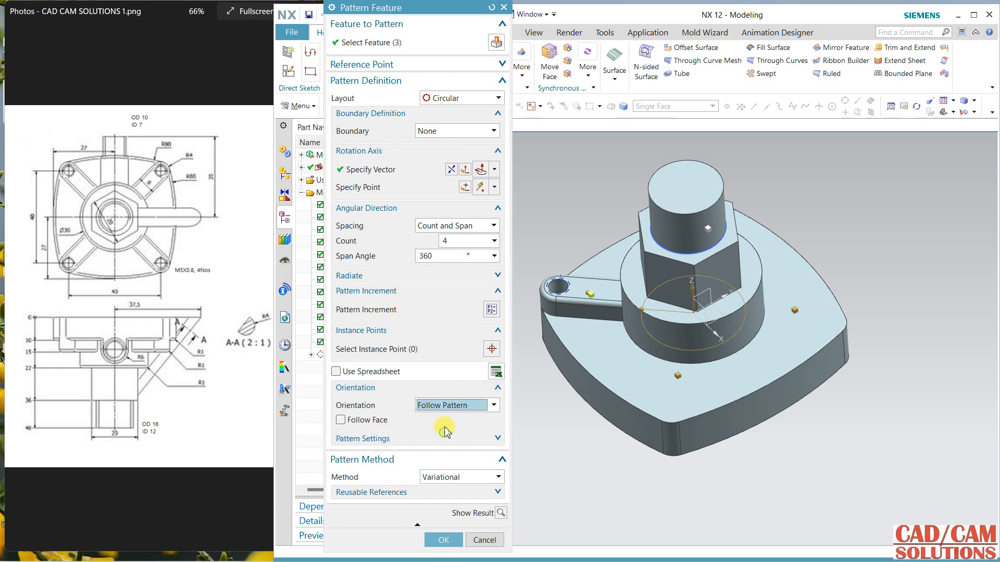
pyautogui.click(500, 513)
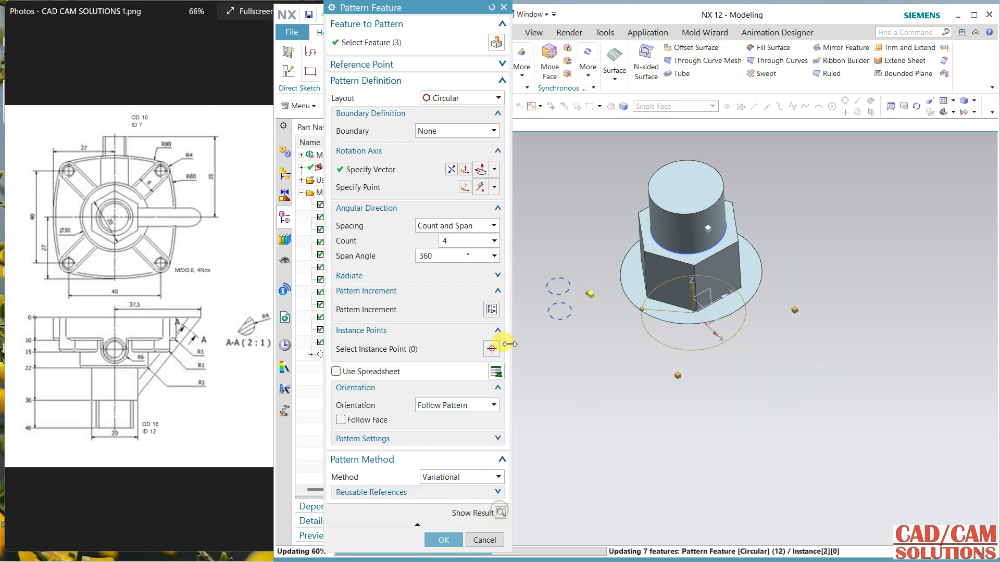
pyautogui.moveTo(589, 363); pyautogui.dragTo(594, 326, button='middle')
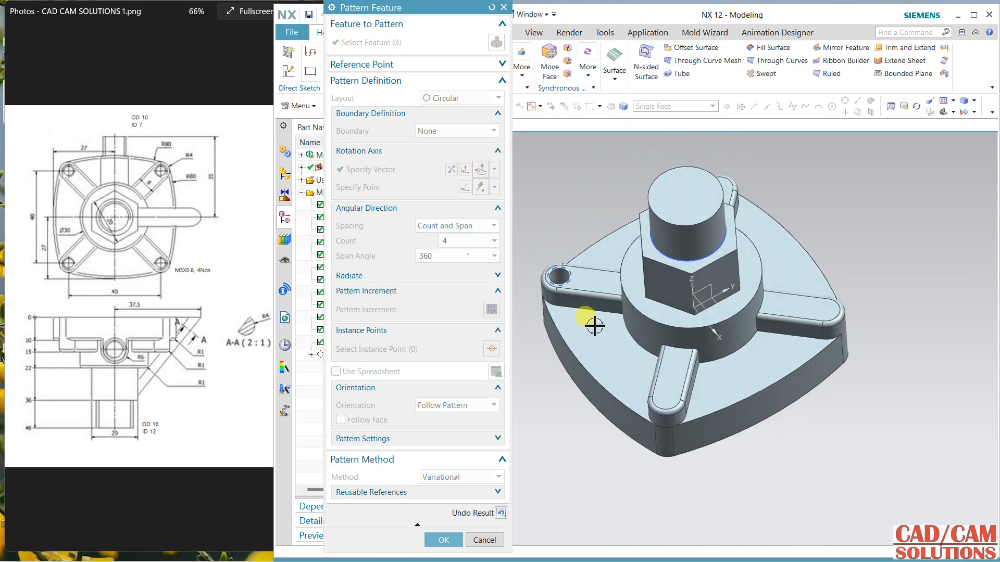
pyautogui.click(502, 512)
# Step: Remove the threaded hole from the features in the circular rib pattern and apply the edit
pyautogui.moveTo(447, 7); pyautogui.dragTo(562, 10)
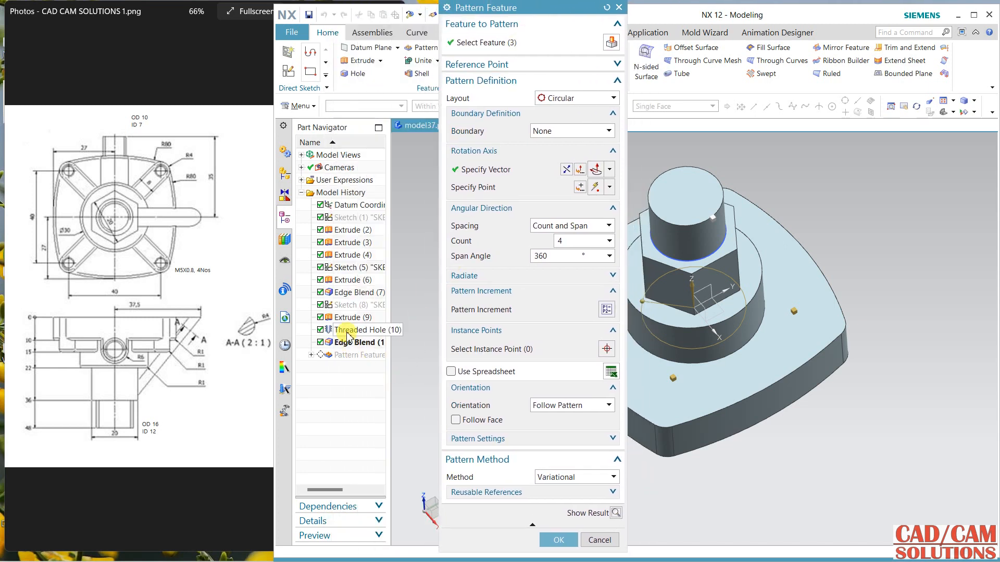
pyautogui.click(516, 43)
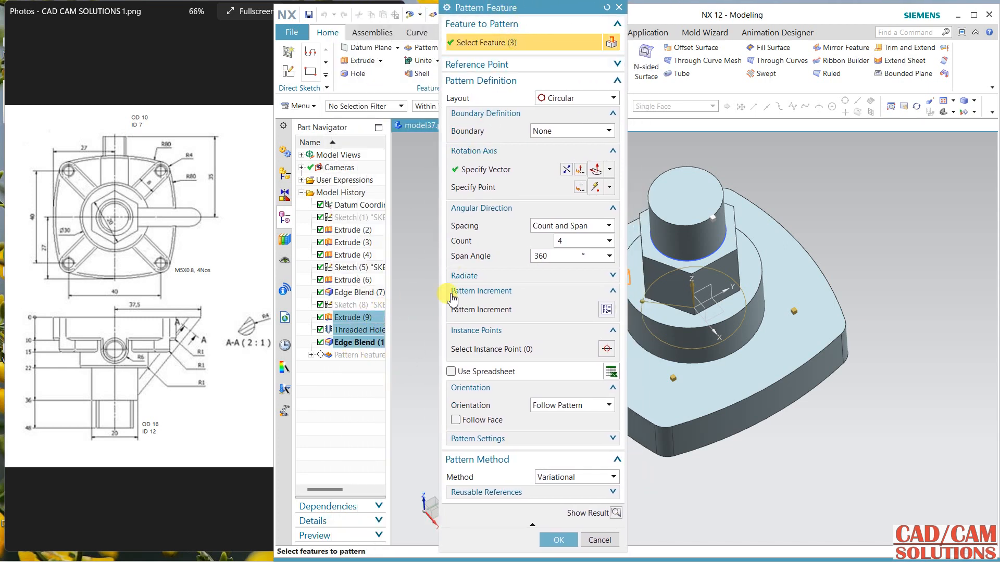
pyautogui.moveTo(525, 8)
pyautogui.mouseDown()
pyautogui.moveTo(490, 8)
pyautogui.moveTo(506, 13)
pyautogui.mouseUp()
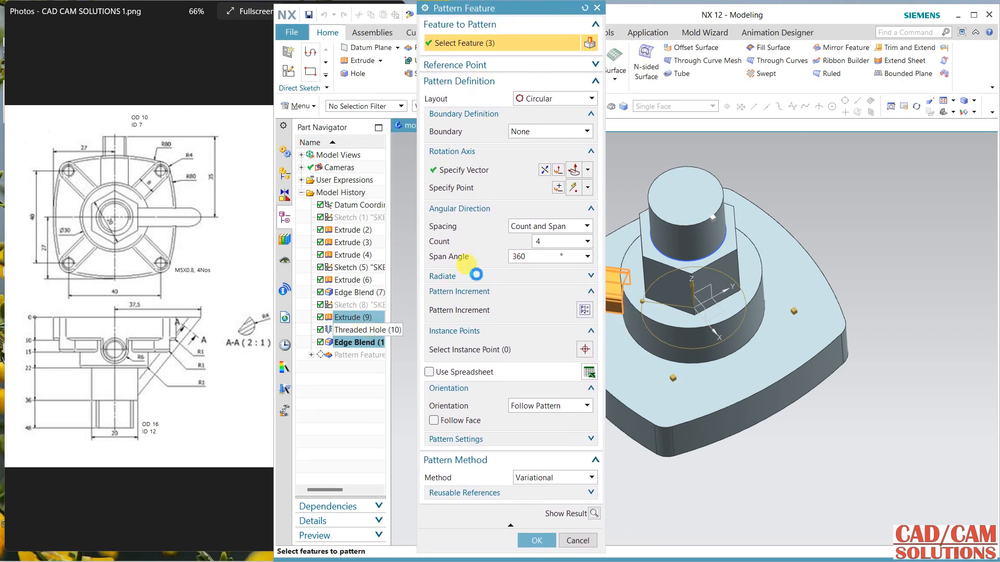
pyautogui.click(542, 544)
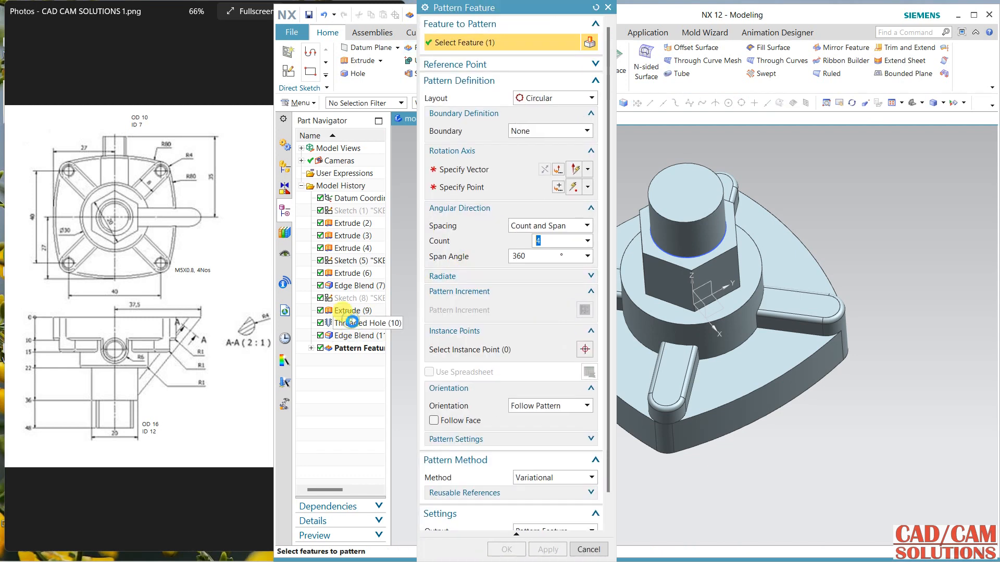
# Step: Pattern the threaded hole separately about the Z axis in a circular layout, with count 4 over a 360° span
pyautogui.click(465, 170)
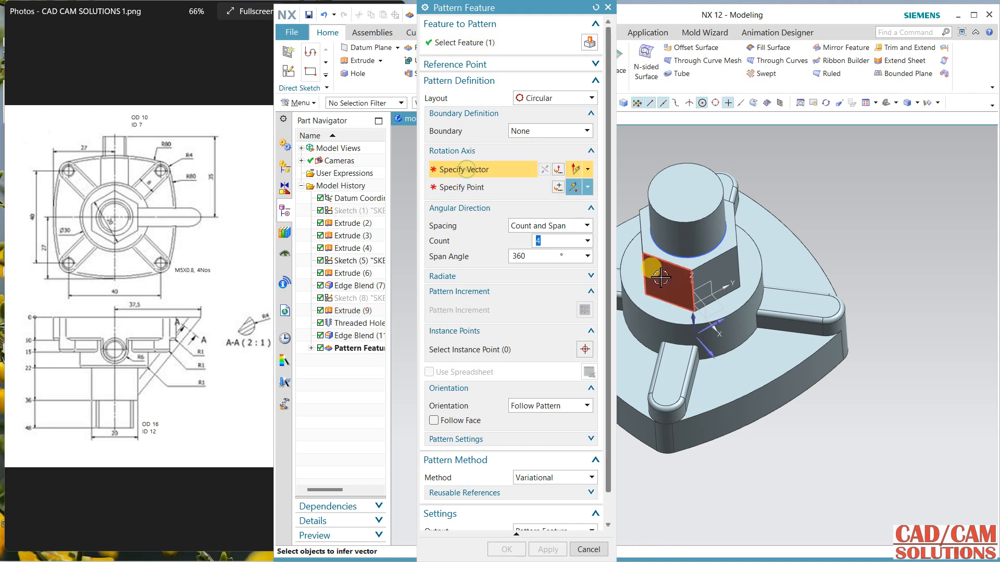
pyautogui.moveTo(674, 283); pyautogui.dragTo(692, 289, button='middle')
pyautogui.click(689, 285)
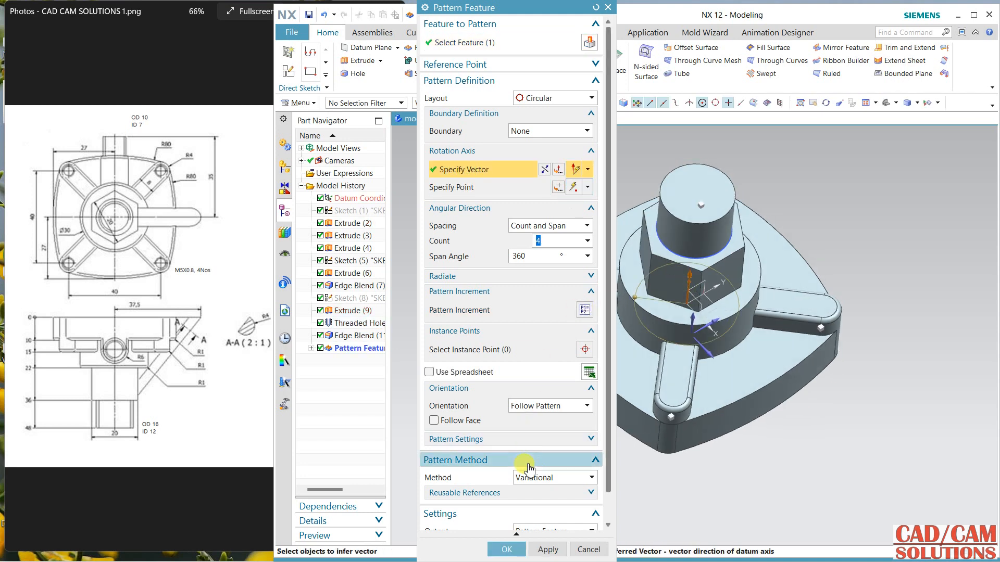
pyautogui.click(506, 548)
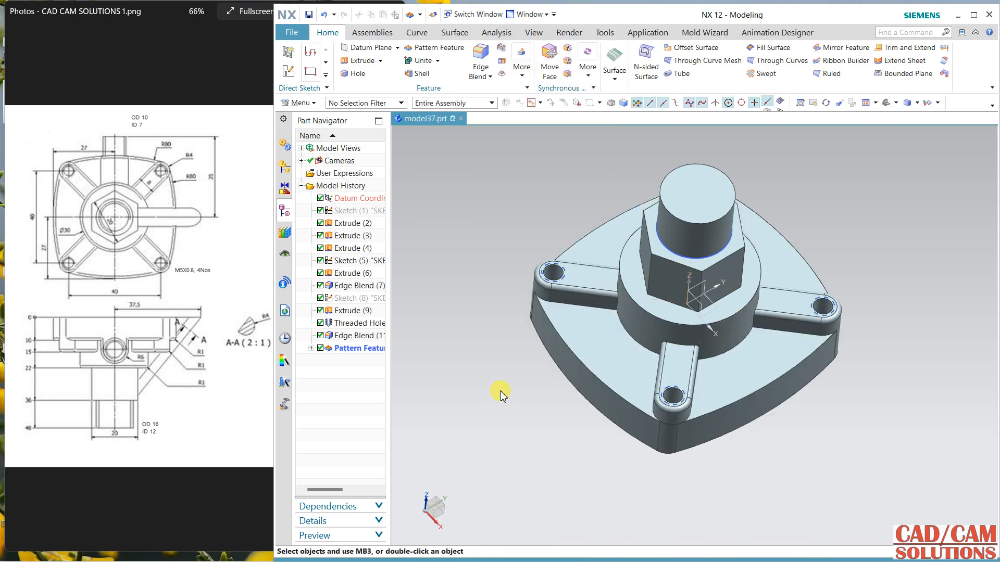
# Step: Examine the patterned ribs, edge blends and threaded holes around the base plate from several sides
pyautogui.moveTo(482, 278); pyautogui.dragTo(542, 283, button='middle')
pyautogui.scroll(5, 709, 383)
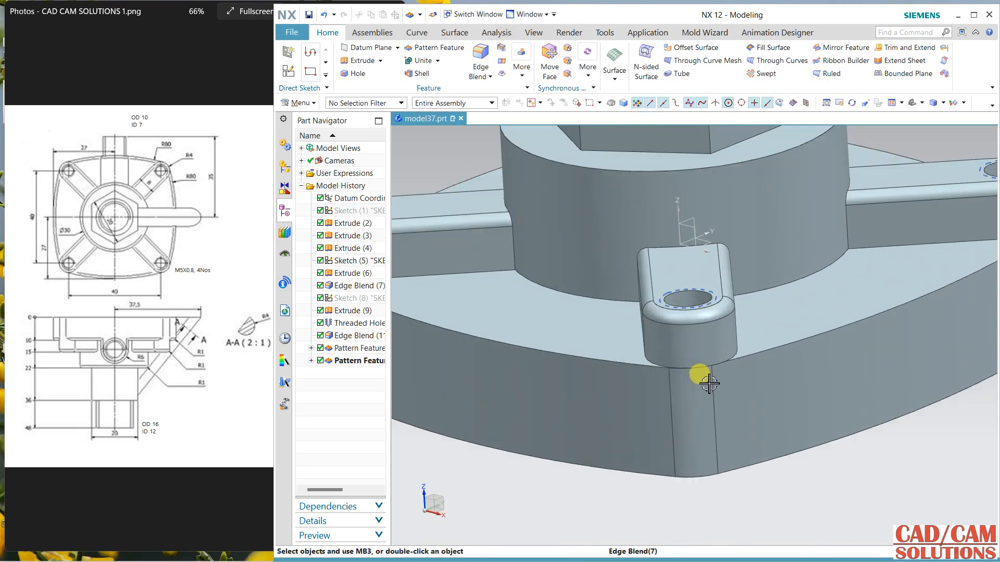
pyautogui.scroll(-5, 749, 369)
pyautogui.moveTo(766, 372); pyautogui.dragTo(688, 435, button='middle')
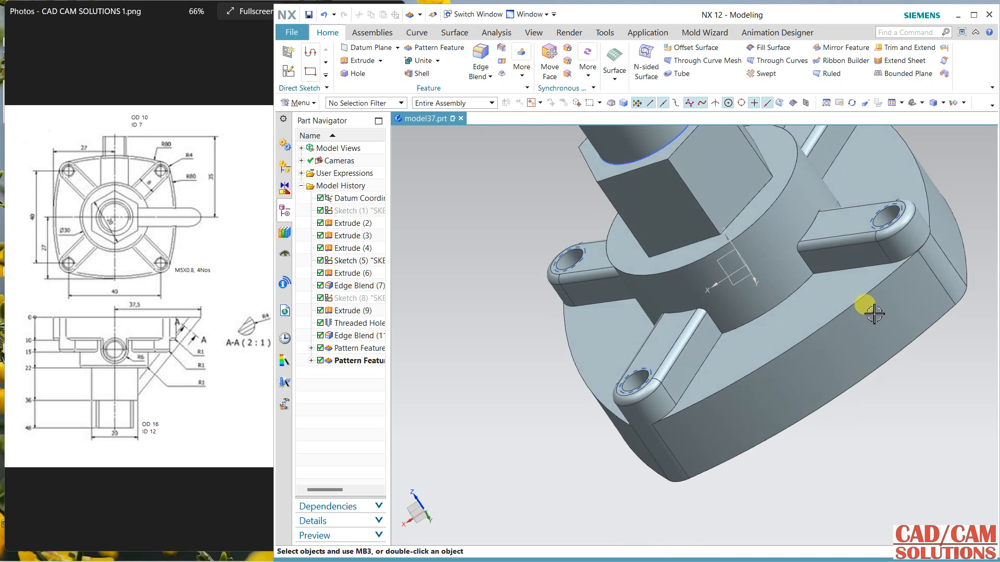
pyautogui.moveTo(832, 454); pyautogui.dragTo(645, 345, button='middle')
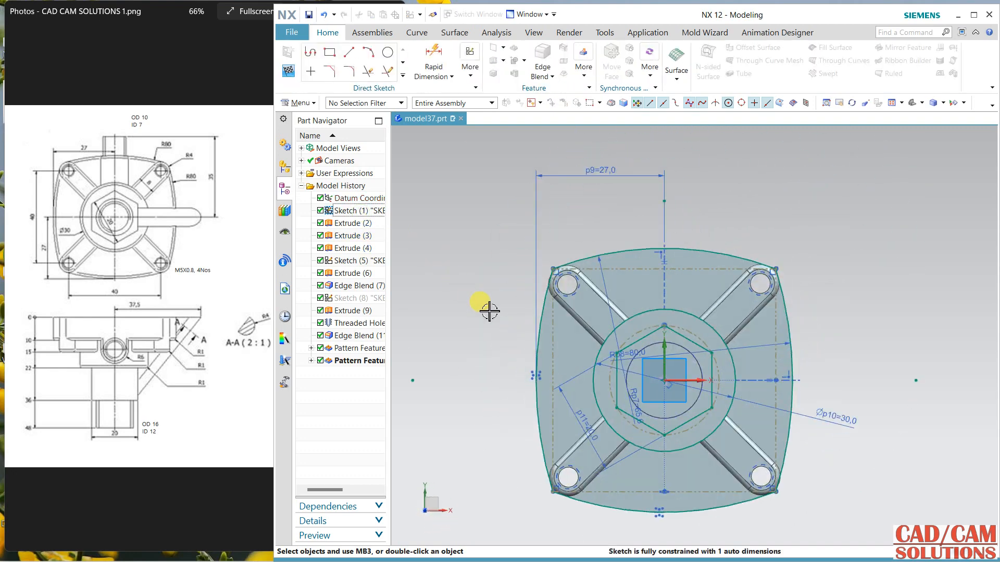
# Step: Review the base sketch with the view aligned to its plane, then return to the solid model
pyautogui.moveTo(489, 311)
pyautogui.mouseDown(button='middle')
pyautogui.moveTo(476, 252)
pyautogui.moveTo(476, 262)
pyautogui.mouseUp(button='middle')
pyautogui.rightClick(468, 251)
pyautogui.click(478, 144)
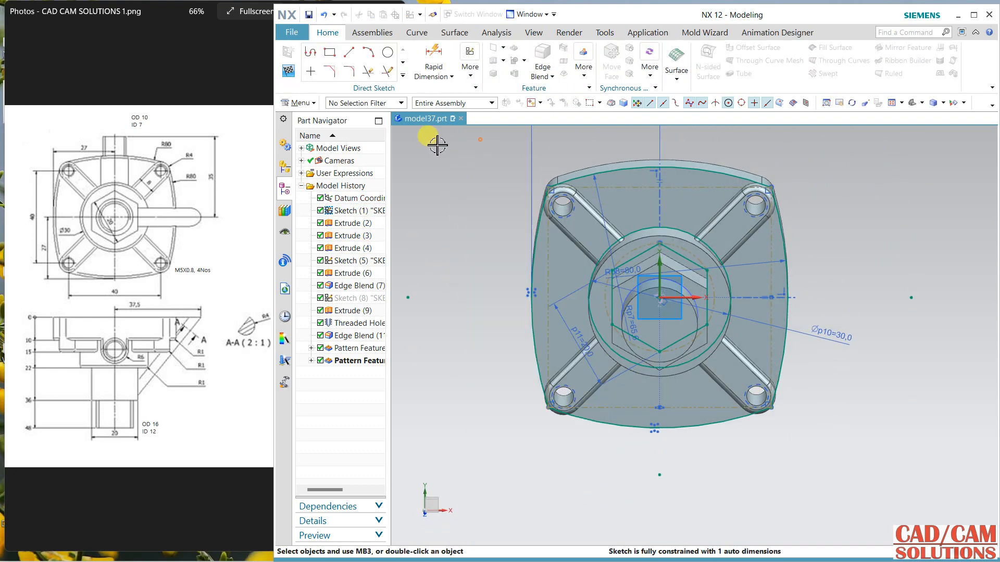
pyautogui.hotkey('shift', 'F8')
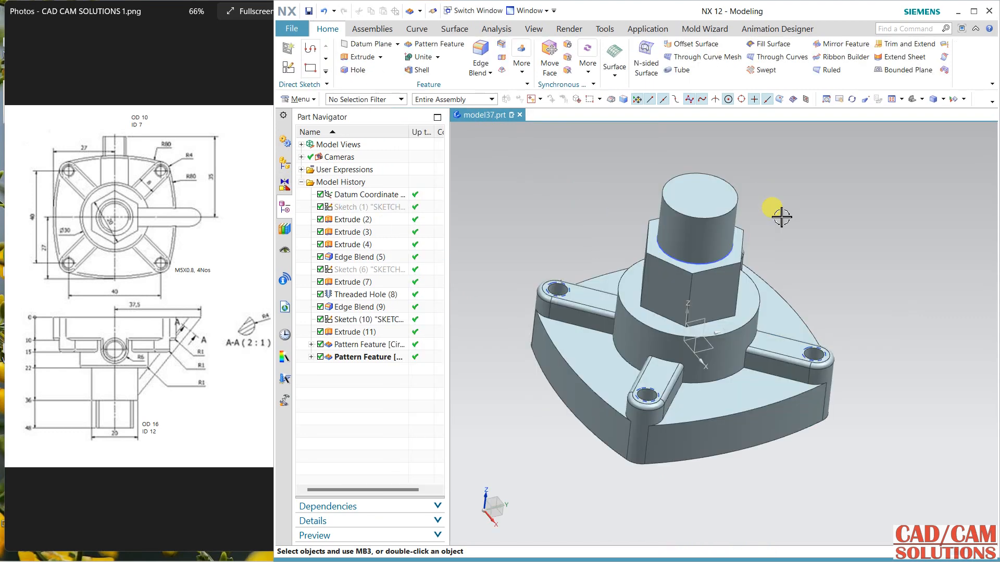
pyautogui.moveTo(777, 212); pyautogui.dragTo(782, 217, button='middle')
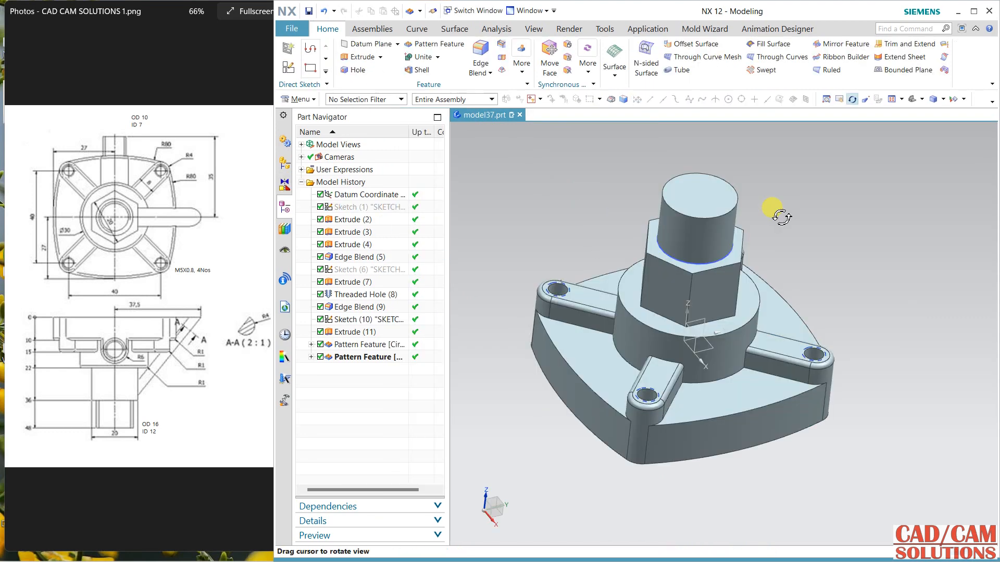
pyautogui.moveTo(831, 288); pyautogui.dragTo(824, 272, button='middle')
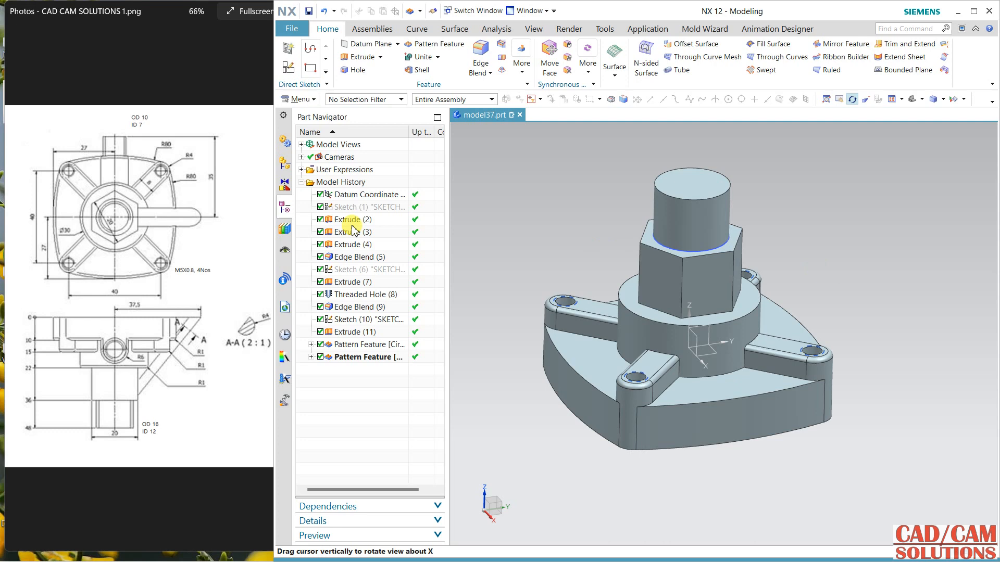
# Step: Reopen the first sketch in the model history to check it, exit it, and compare the solid with the reference drawing
pyautogui.doubleClick(391, 207)
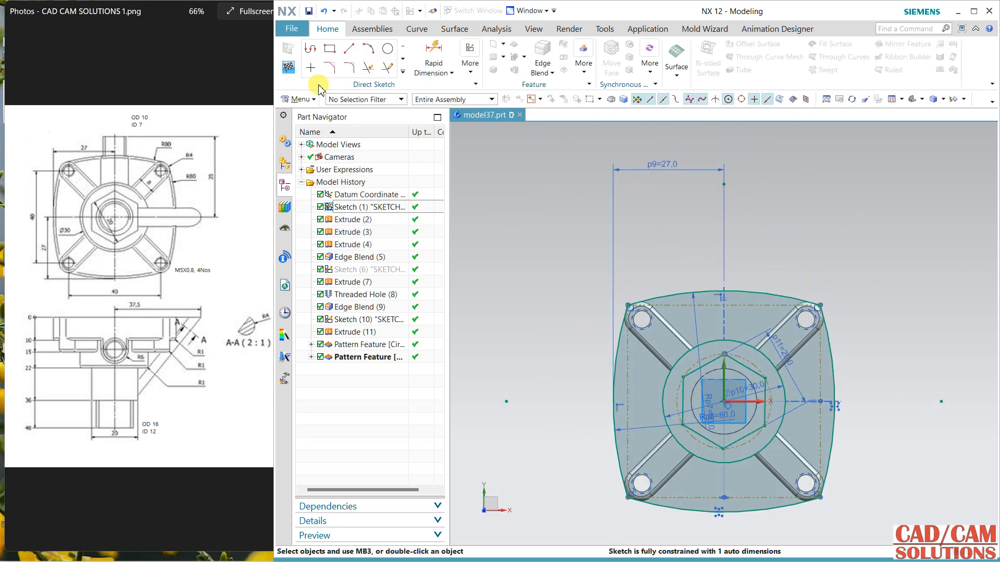
pyautogui.click(293, 70)
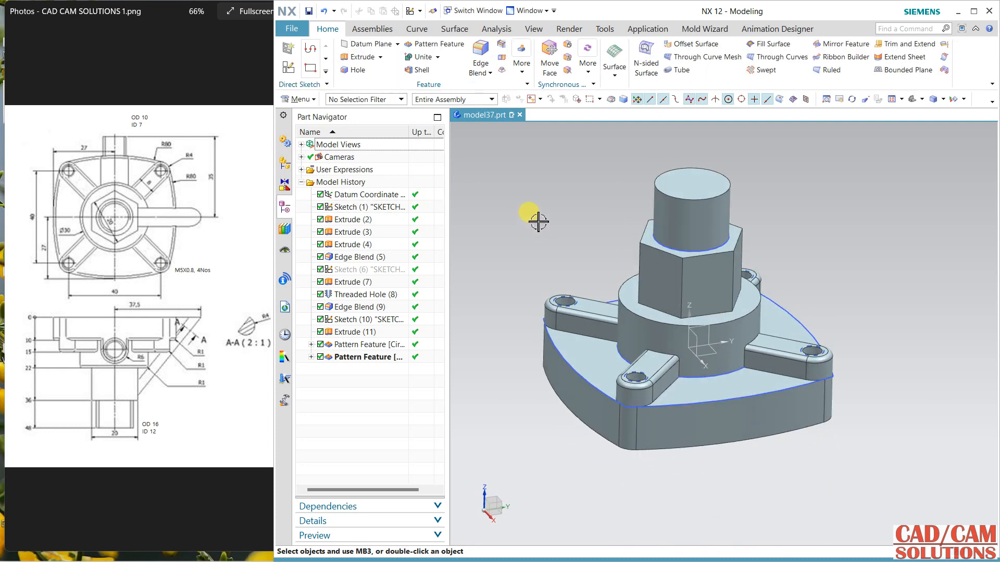
pyautogui.moveTo(538, 230); pyautogui.dragTo(540, 220, button='middle')
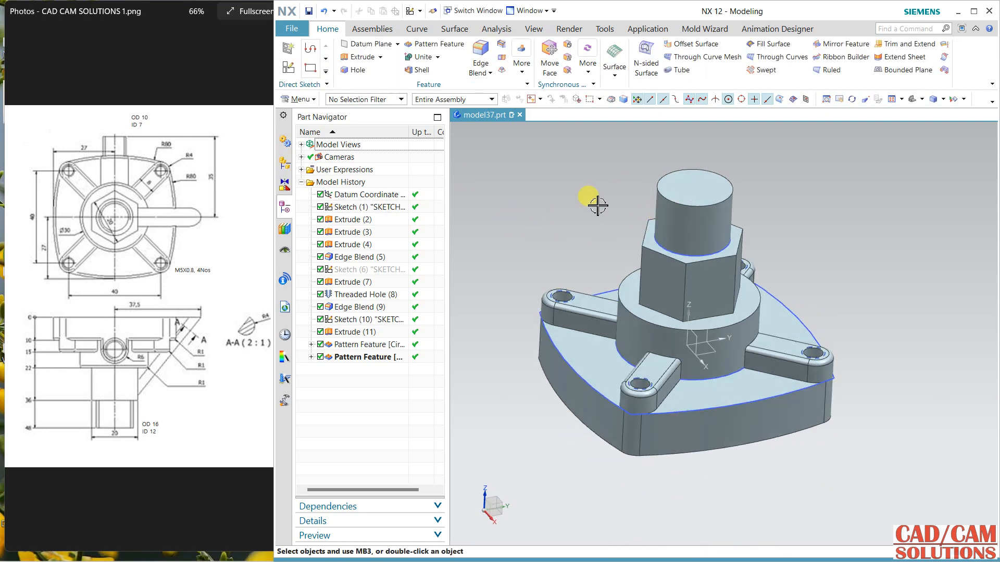
pyautogui.moveTo(578, 213); pyautogui.dragTo(508, 217, button='middle')
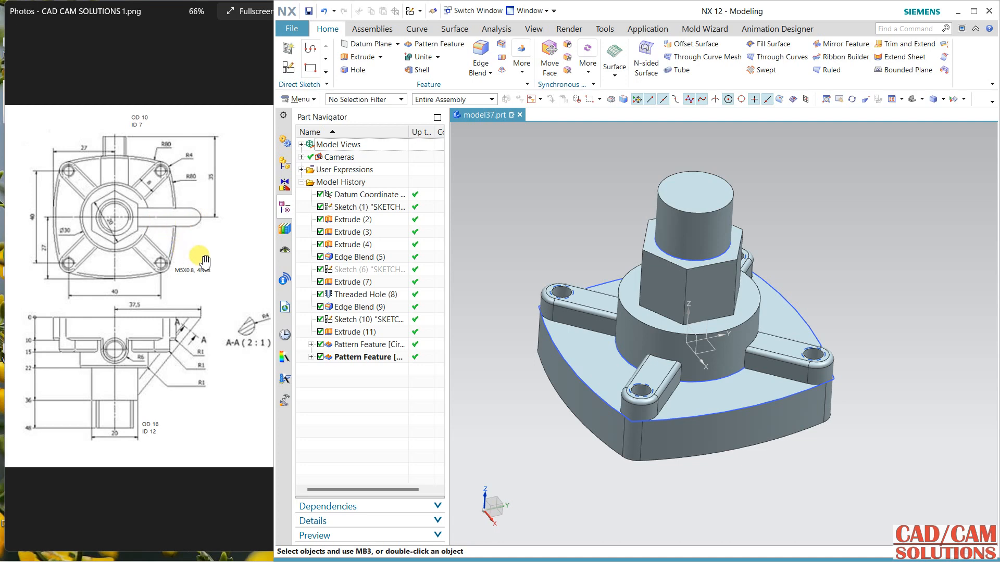
pyautogui.moveTo(561, 246)
pyautogui.mouseDown(button='middle')
pyautogui.moveTo(531, 212)
pyautogui.moveTo(531, 223)
pyautogui.mouseUp(button='middle')
# Step: Create a sketch on the datum YZ plane with the Y-axis as horizontal reference
pyautogui.click(288, 67)
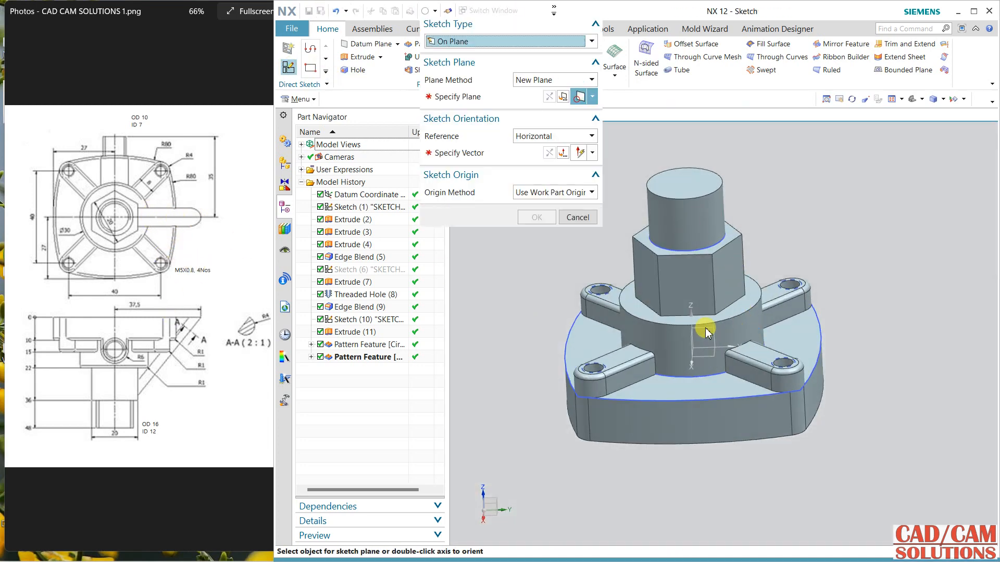
pyautogui.click(726, 341)
pyautogui.click(754, 334)
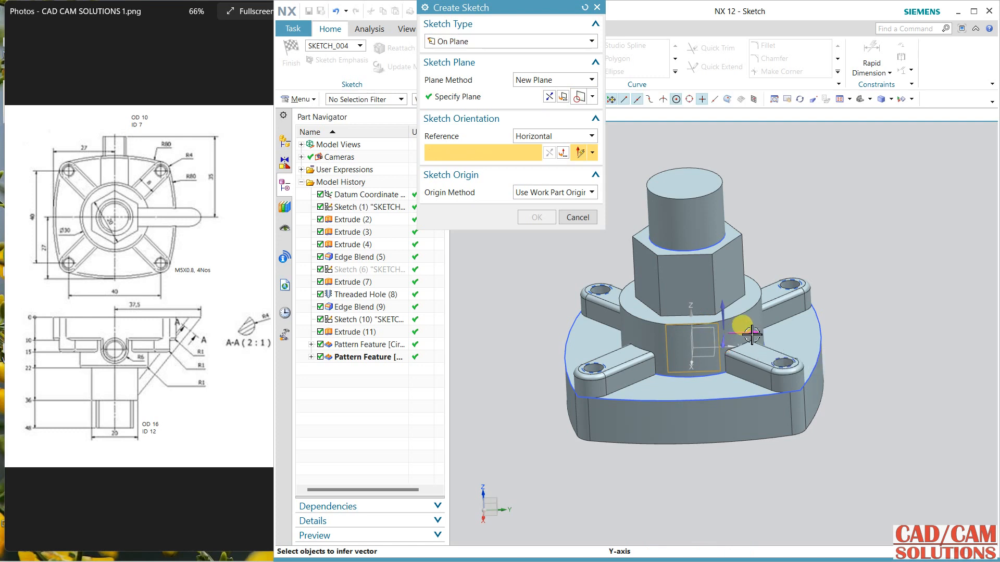
pyautogui.middleClick(755, 242)
pyautogui.moveTo(839, 236)
pyautogui.keyDown('shift'); pyautogui.mouseDown(button='middle')
pyautogui.moveTo(773, 274)
pyautogui.moveTo(694, 279)
pyautogui.mouseUp(button='middle'); pyautogui.keyUp('shift')
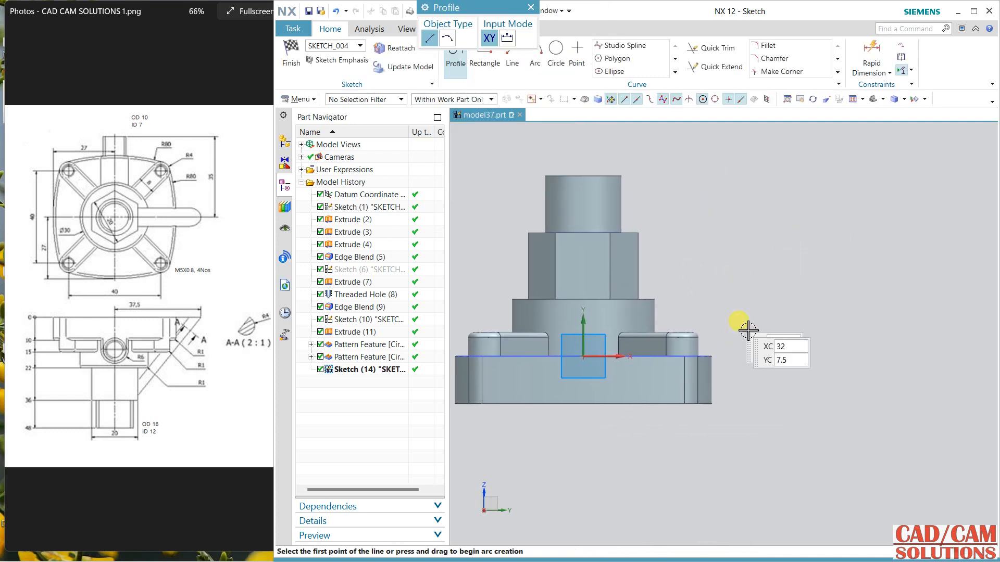
# Step: Draw a 44.5 mm horizontal line along the base's lower edge and a sloped line about 47 mm long to the hexagon's side edge
pyautogui.click(585, 403)
pyautogui.write('44.5')
pyautogui.press('Return')
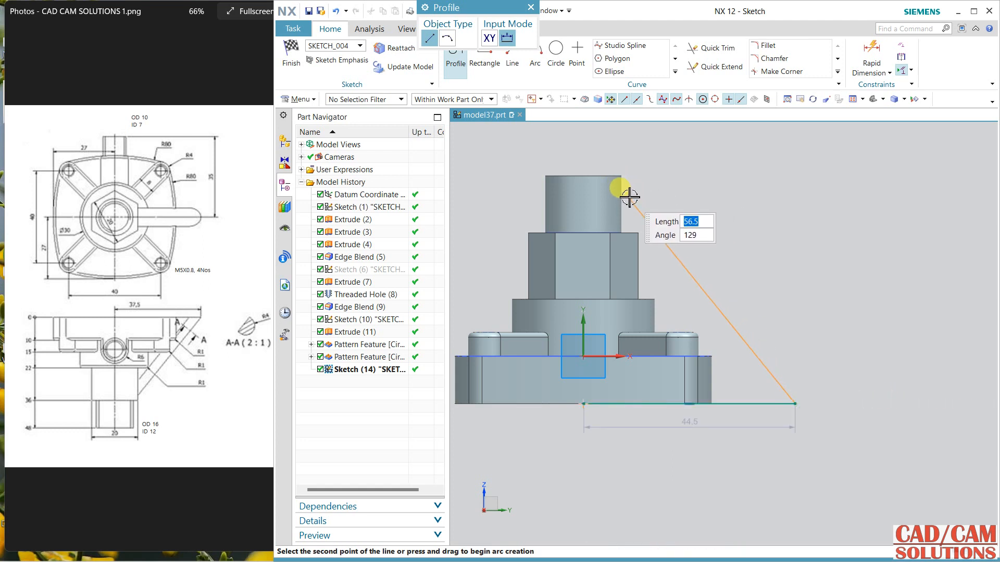
pyautogui.scroll(2, 633, 244)
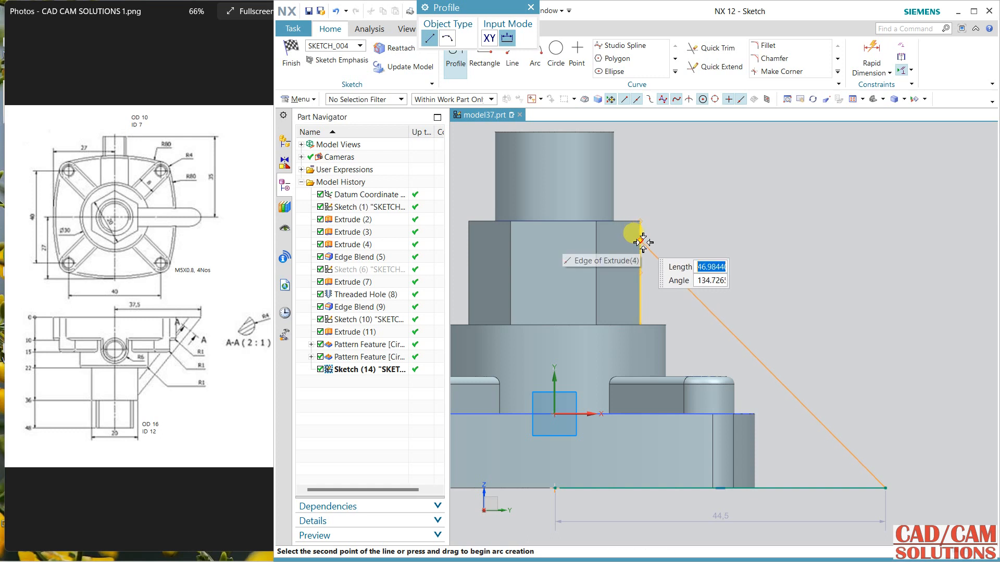
pyautogui.click(642, 241)
pyautogui.middleClick(772, 200)
pyautogui.middleClick(773, 200)
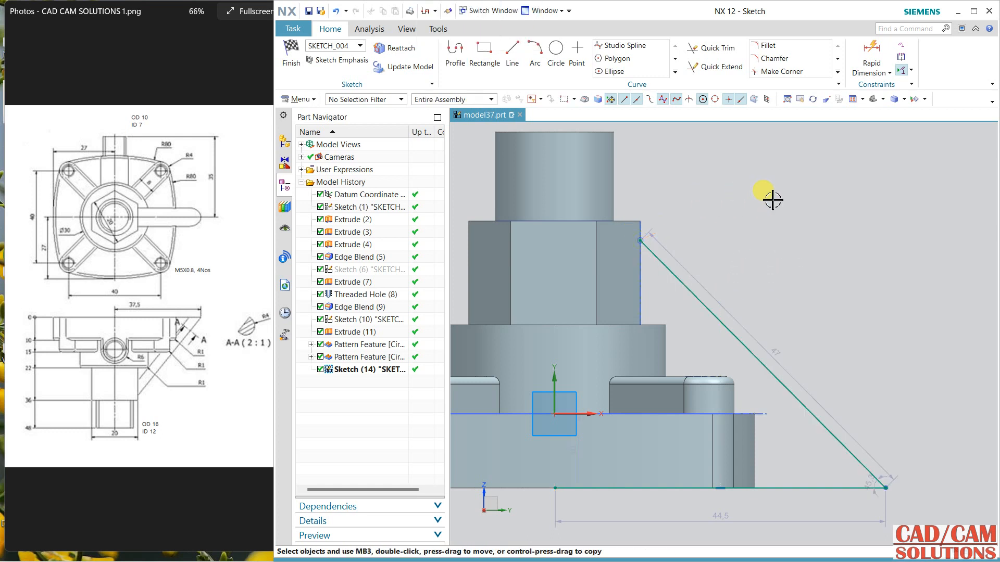
# Step: Constrain the free endpoint of the horizontal line to the sketch's vertical axis
pyautogui.scroll(-1, 769, 198)
pyautogui.click(601, 429)
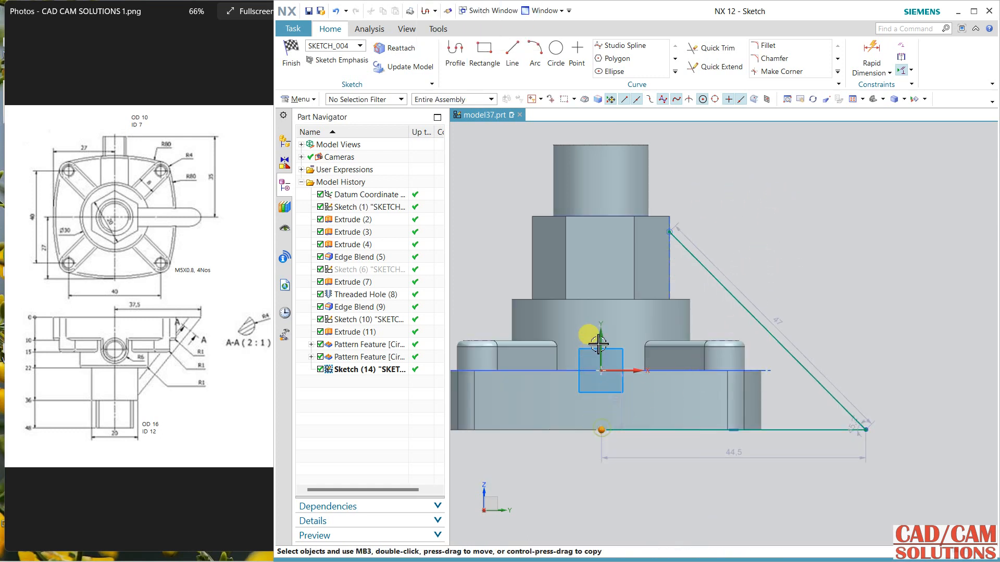
pyautogui.click(602, 338)
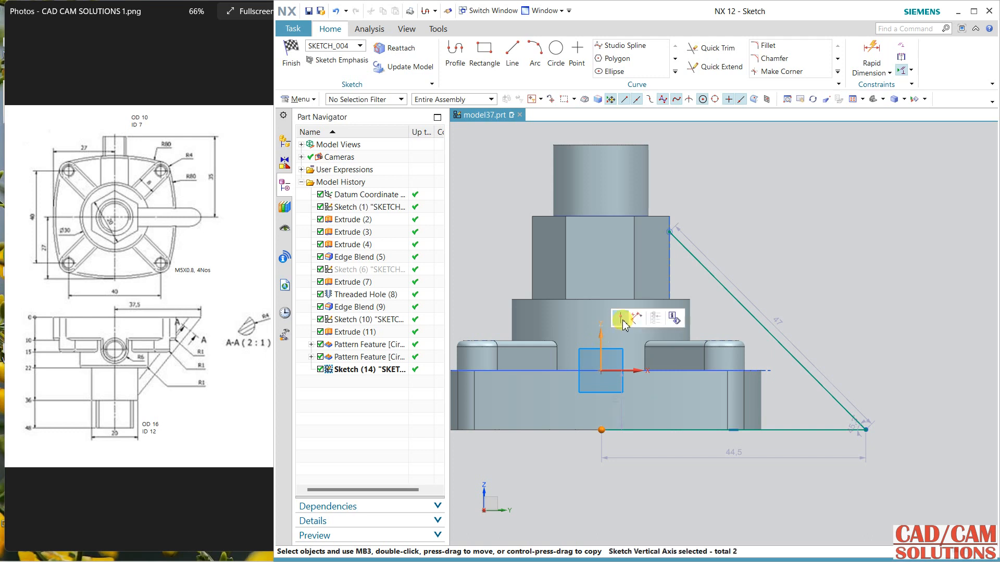
pyautogui.click(623, 321)
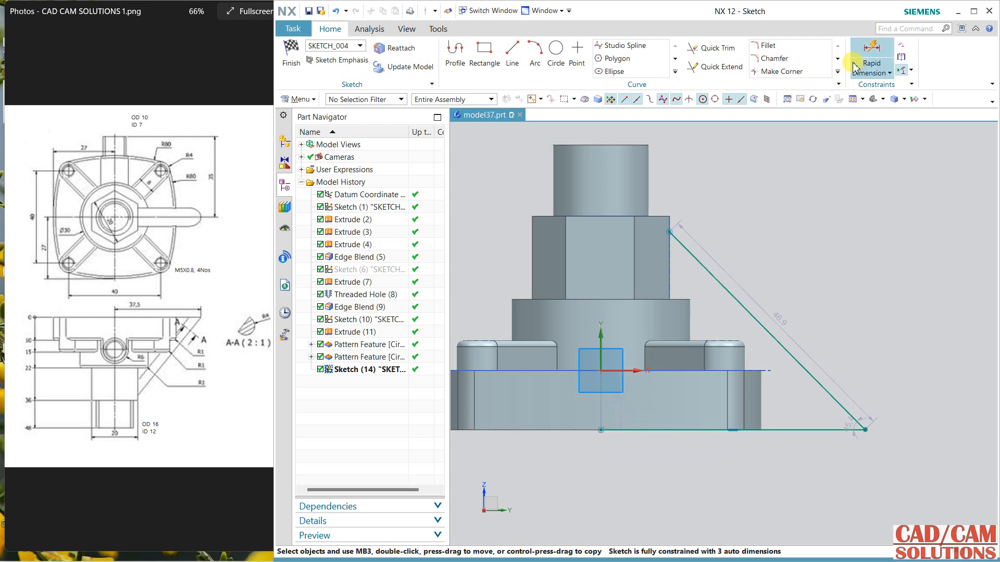
# Step: Dimension the horizontal line and set its length to 37.5 mm
pyautogui.click(794, 431)
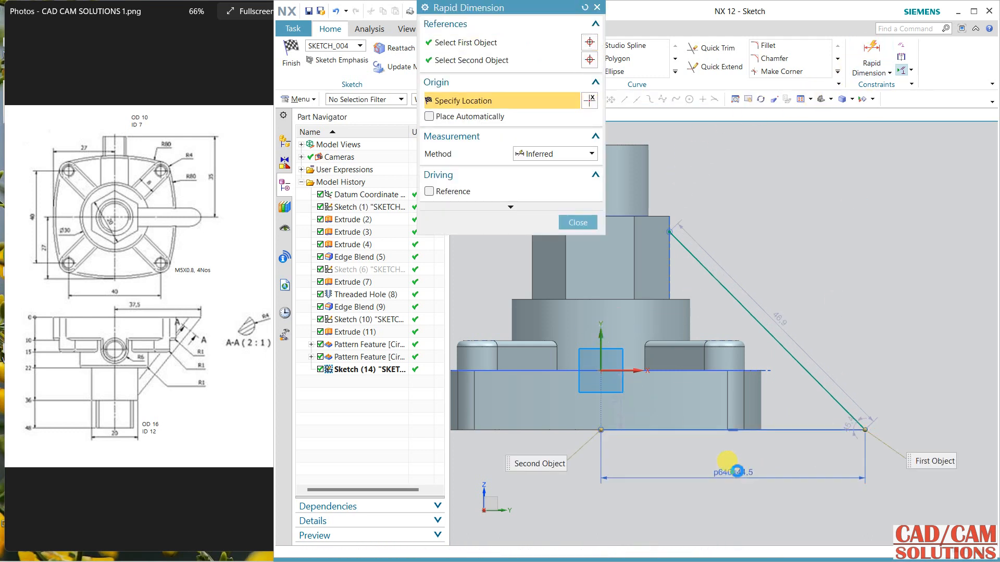
pyautogui.click(736, 473)
pyautogui.doubleClick(749, 477)
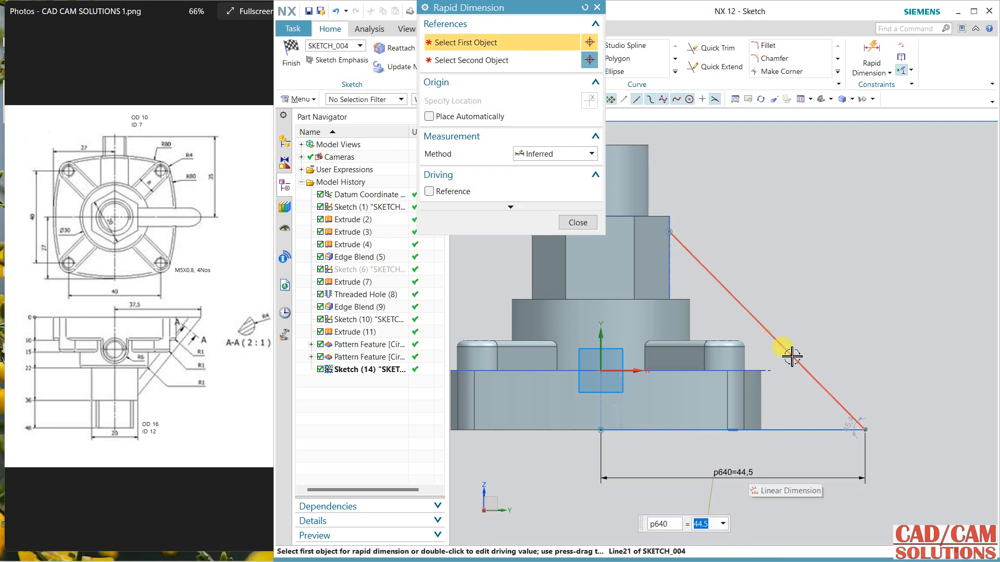
pyautogui.write('37.')
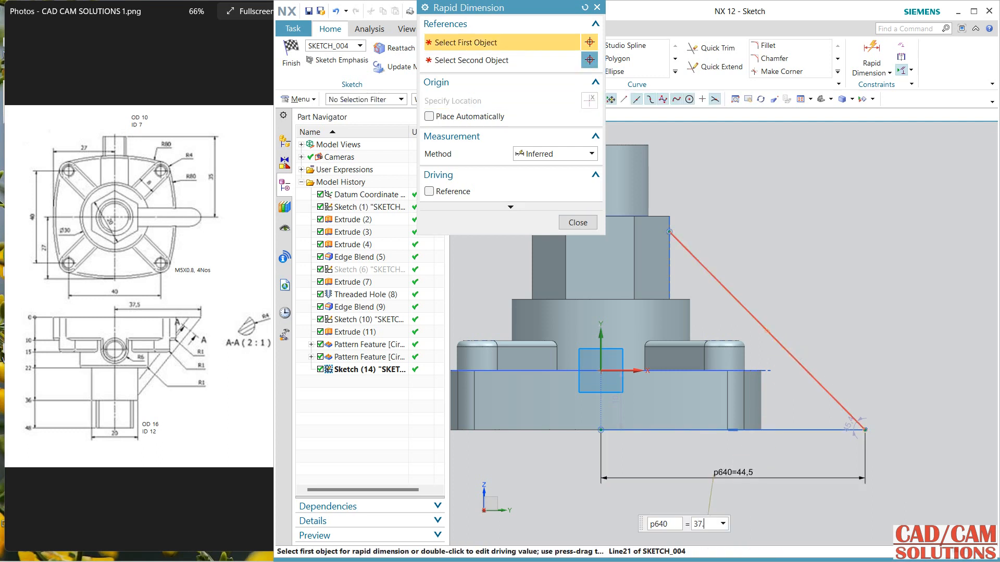
pyautogui.write('5')
pyautogui.press('Return')
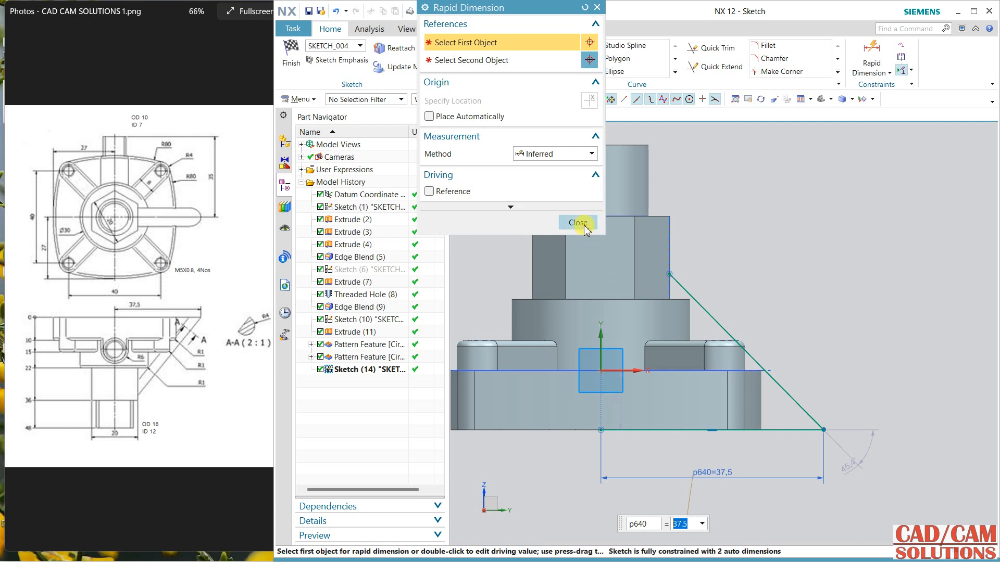
pyautogui.click(578, 223)
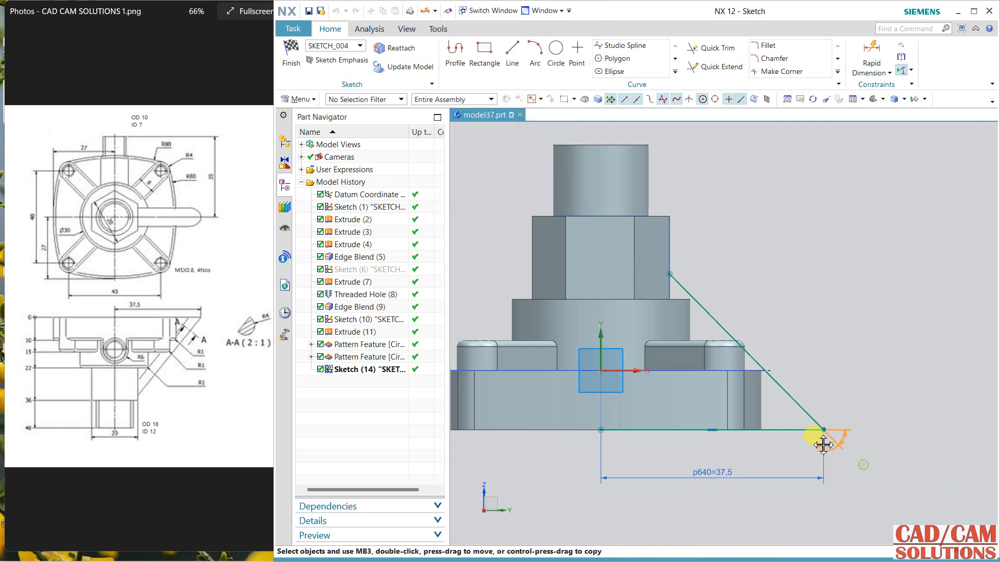
# Step: Set the angle between the sloped line and the horizontal line to 51°
pyautogui.doubleClick(782, 410)
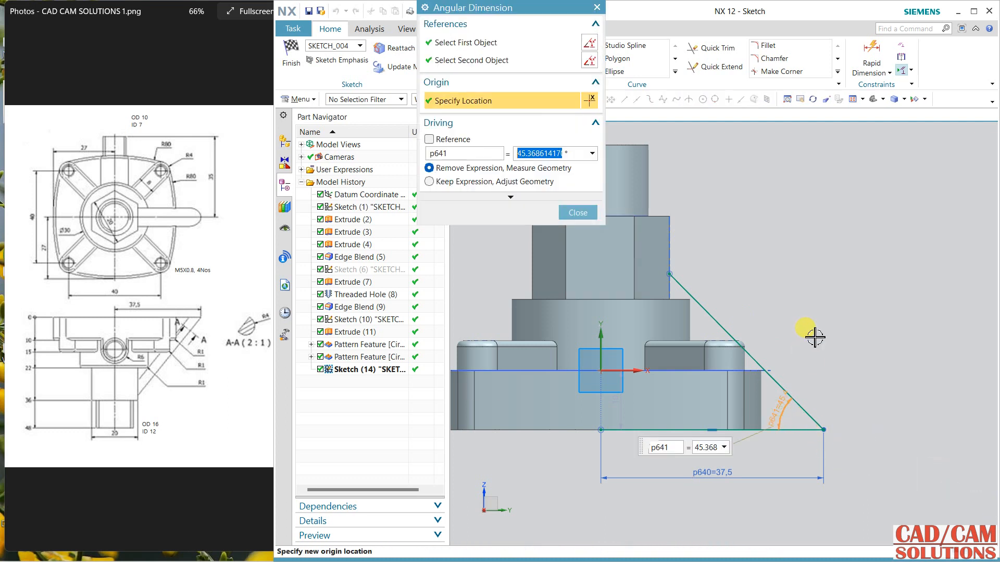
pyautogui.press('Return')
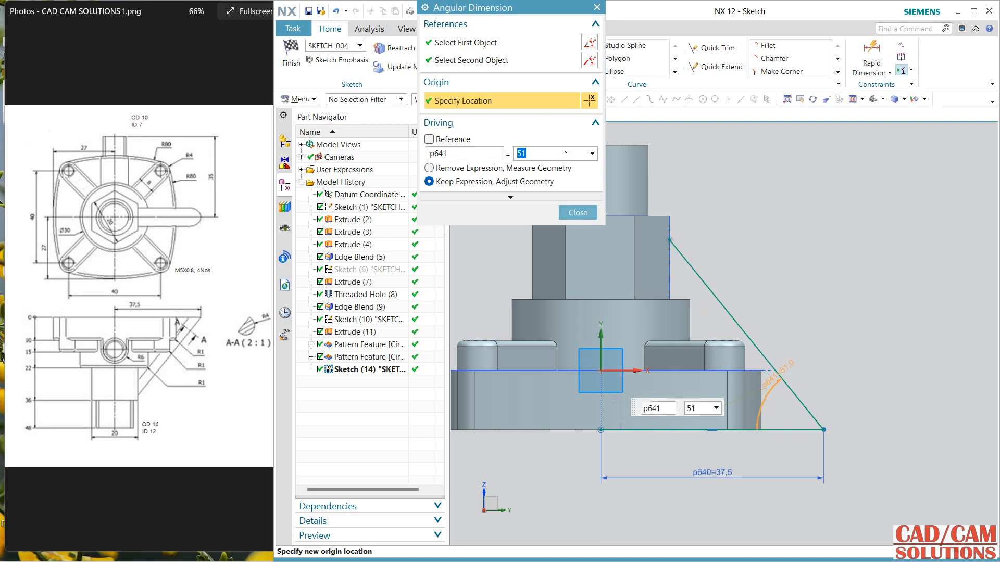
pyautogui.click(577, 213)
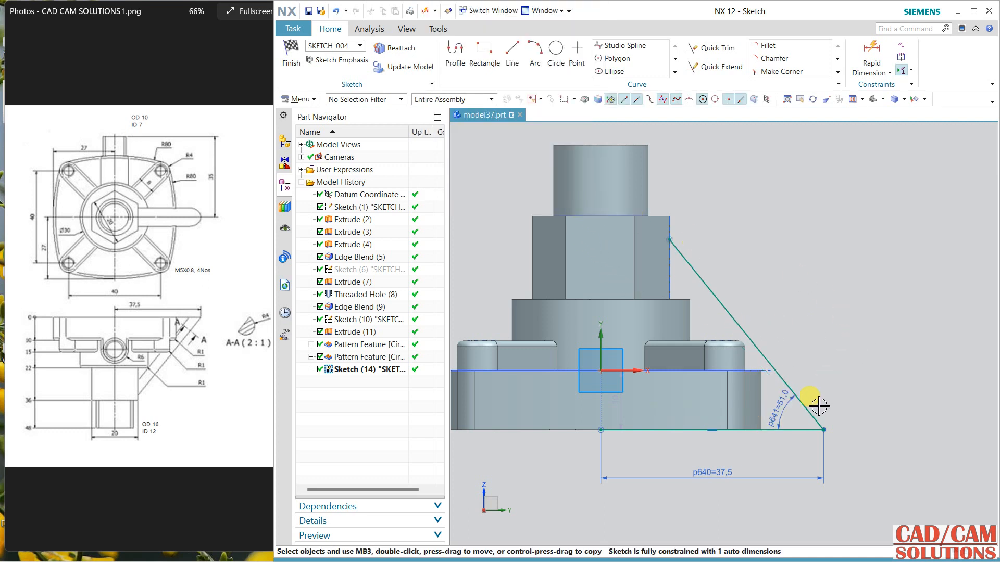
# Step: Convert the horizontal line to a reference line and finish the sketch
pyautogui.click(799, 430)
pyautogui.click(813, 397)
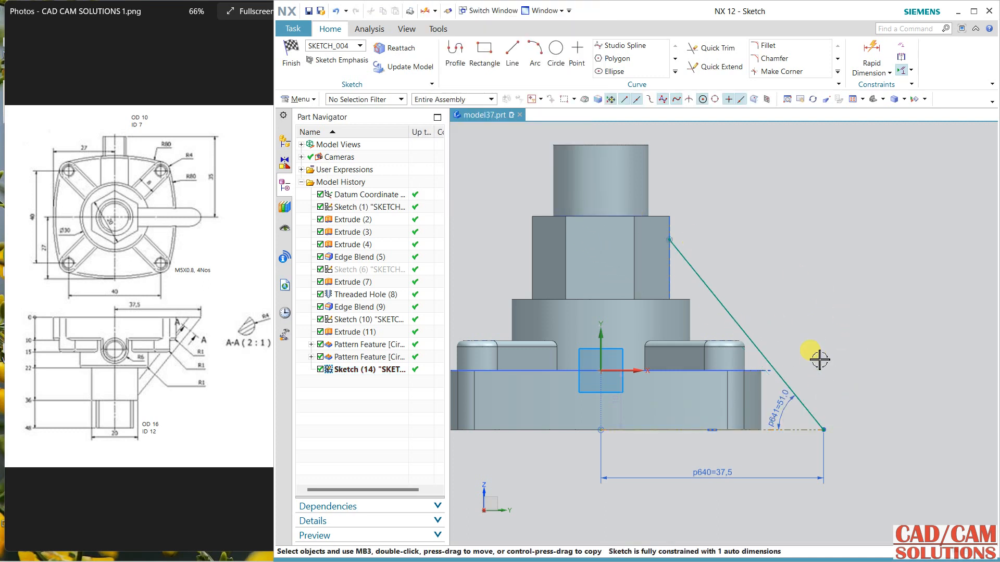
pyautogui.click(291, 63)
pyautogui.moveTo(759, 239)
pyautogui.mouseDown(button='middle')
pyautogui.moveTo(866, 292)
pyautogui.moveTo(864, 257)
pyautogui.moveTo(834, 261)
pyautogui.moveTo(836, 241)
pyautogui.moveTo(830, 286)
pyautogui.moveTo(813, 276)
pyautogui.moveTo(884, 292)
pyautogui.mouseUp(button='middle')
pyautogui.click(360, 56)
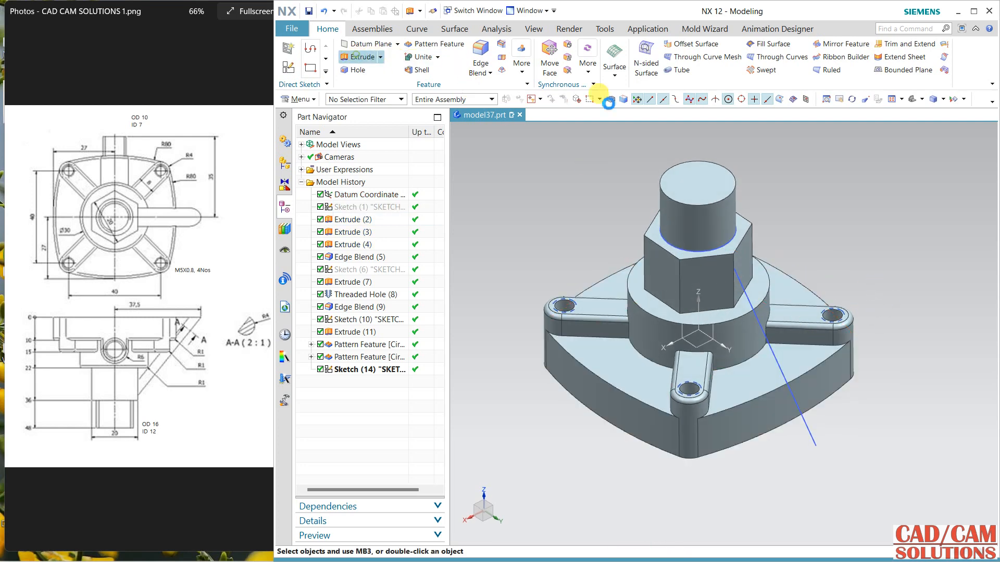
pyautogui.moveTo(827, 430); pyautogui.dragTo(780, 334, button='middle')
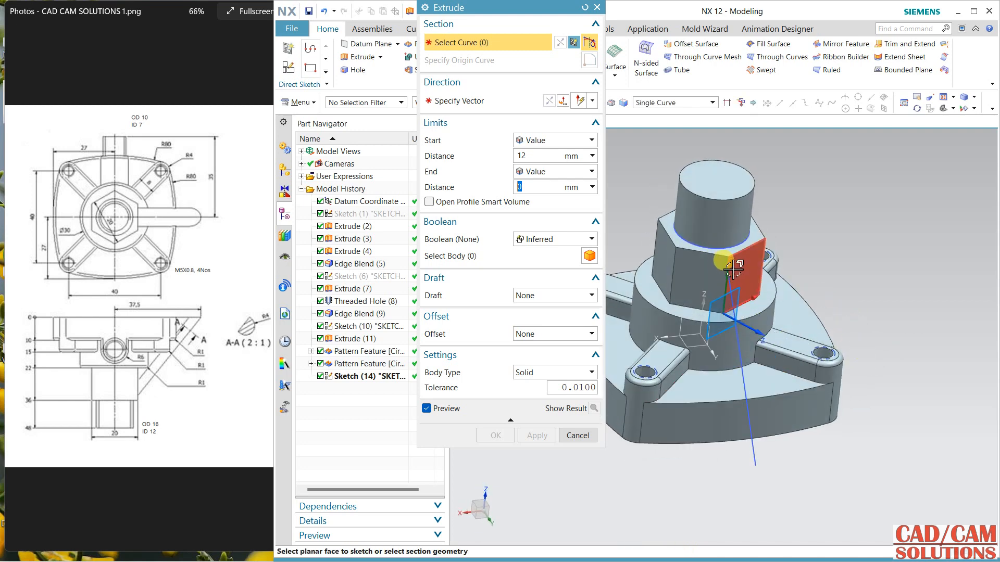
pyautogui.click(578, 436)
# Step: Delete the sloped-line sketch from the model
pyautogui.click(753, 443)
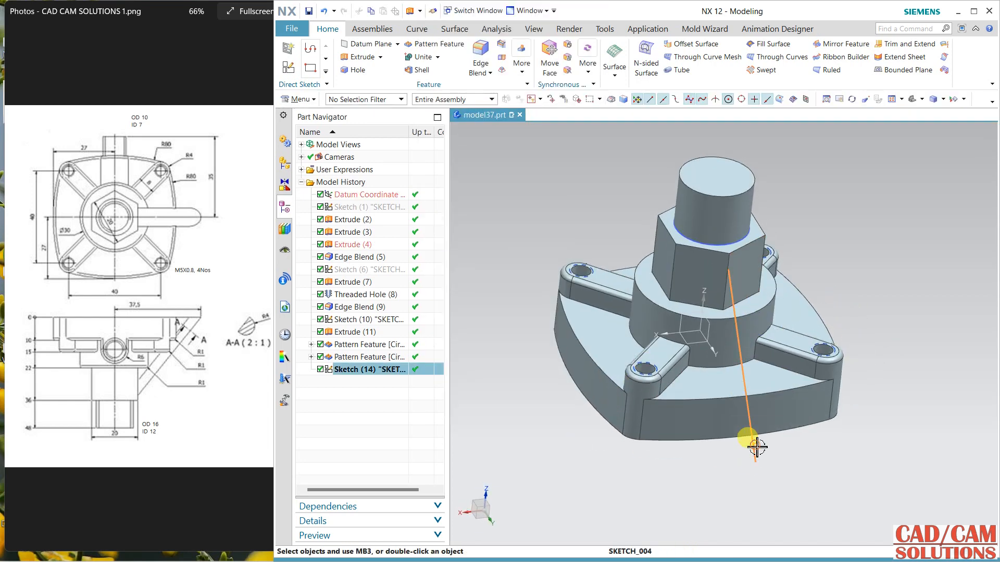
pyautogui.press('Delete')
# Step: Create a new sketch on the XZ datum plane with the plane direction reversed
pyautogui.moveTo(748, 440)
pyautogui.mouseDown(button='middle')
pyautogui.moveTo(859, 272)
pyautogui.moveTo(859, 245)
pyautogui.moveTo(925, 255)
pyautogui.moveTo(891, 259)
pyautogui.moveTo(955, 245)
pyautogui.moveTo(915, 250)
pyautogui.moveTo(895, 305)
pyautogui.moveTo(885, 264)
pyautogui.moveTo(830, 285)
pyautogui.moveTo(850, 286)
pyautogui.moveTo(861, 246)
pyautogui.moveTo(981, 235)
pyautogui.mouseUp(button='middle')
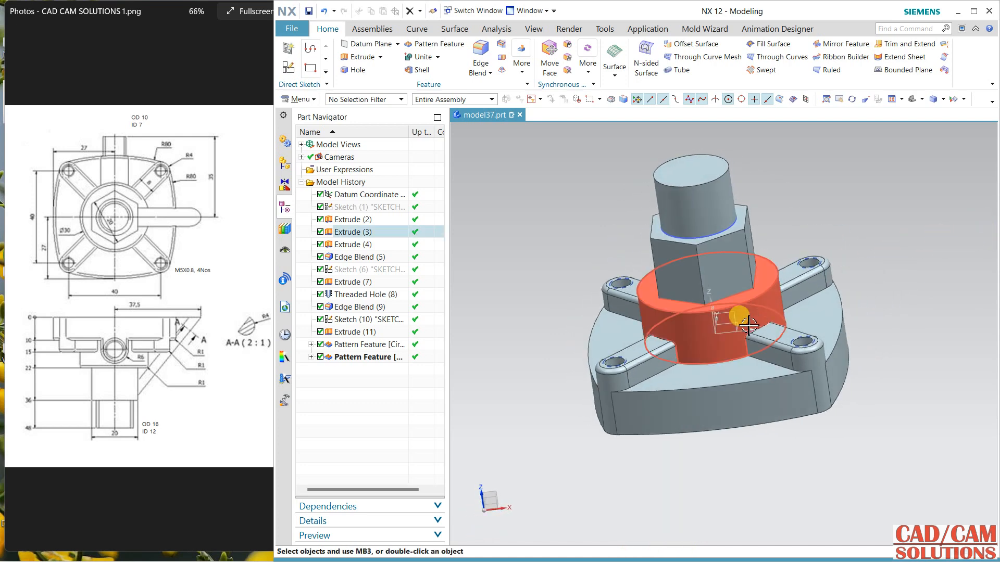
pyautogui.click(288, 68)
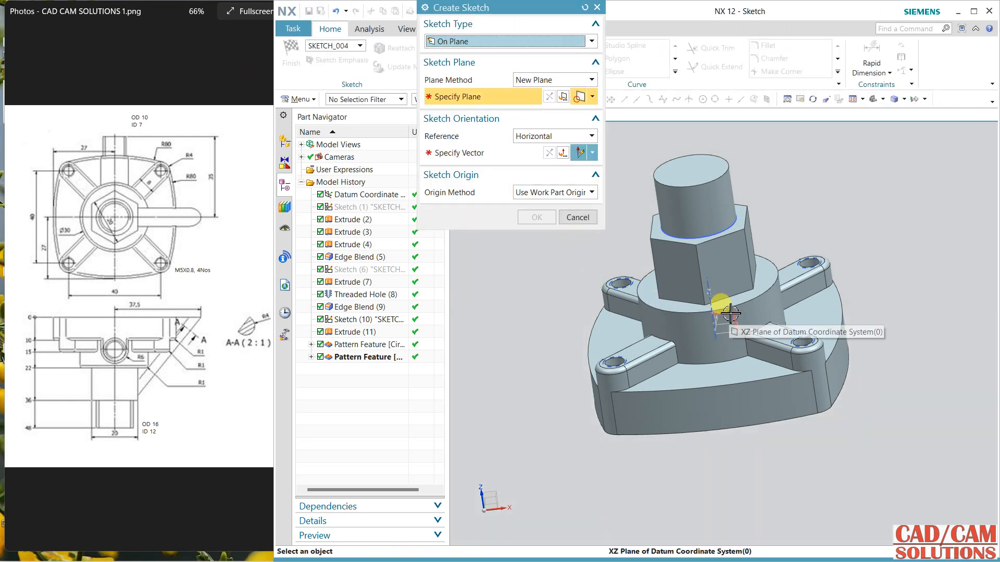
pyautogui.click(739, 328)
pyautogui.click(850, 301)
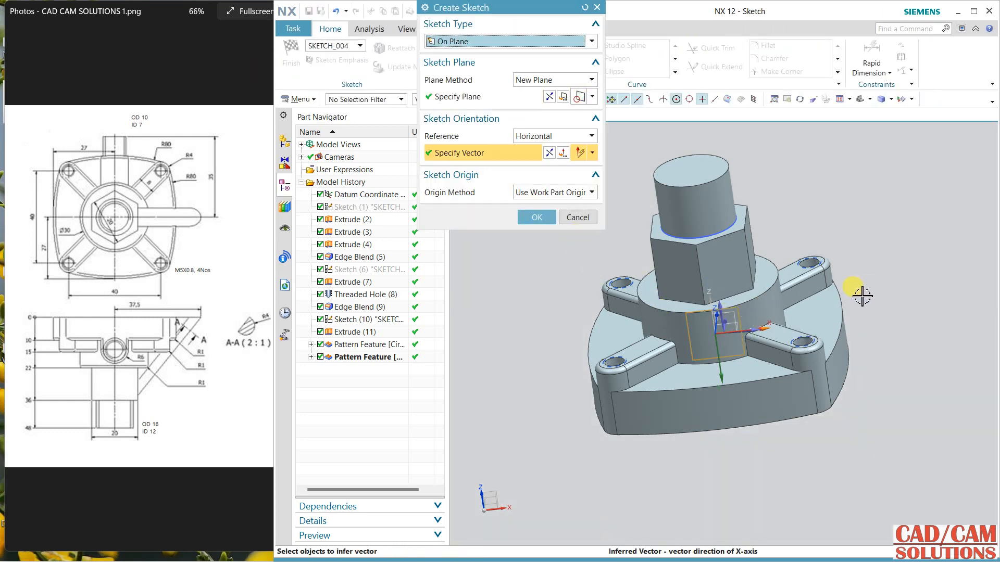
pyautogui.moveTo(862, 296)
pyautogui.mouseDown(button='middle')
pyautogui.moveTo(840, 341)
pyautogui.moveTo(879, 295)
pyautogui.moveTo(866, 285)
pyautogui.mouseUp(button='middle')
pyautogui.click(549, 97)
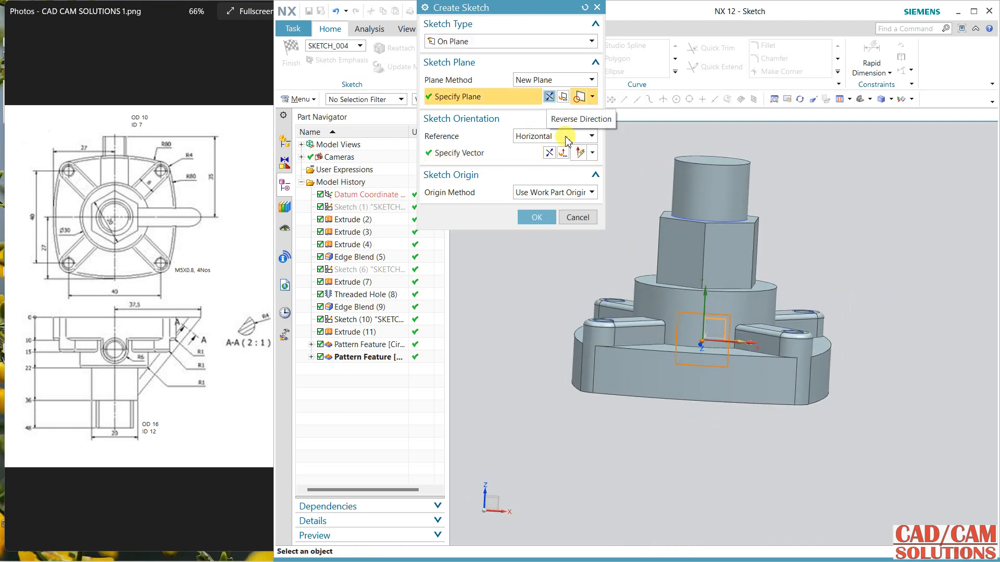
pyautogui.click(536, 218)
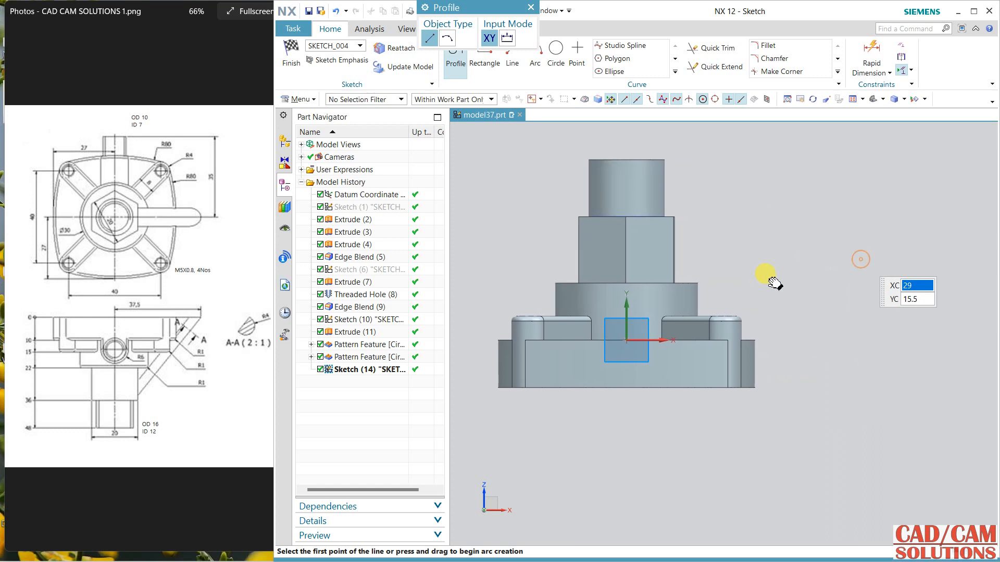
# Step: Sketch a horizontal line about 34.5 mm long from the base's bottom centre and a sloped line about 41.3 mm long up to the hexagon's side
pyautogui.click(625, 388)
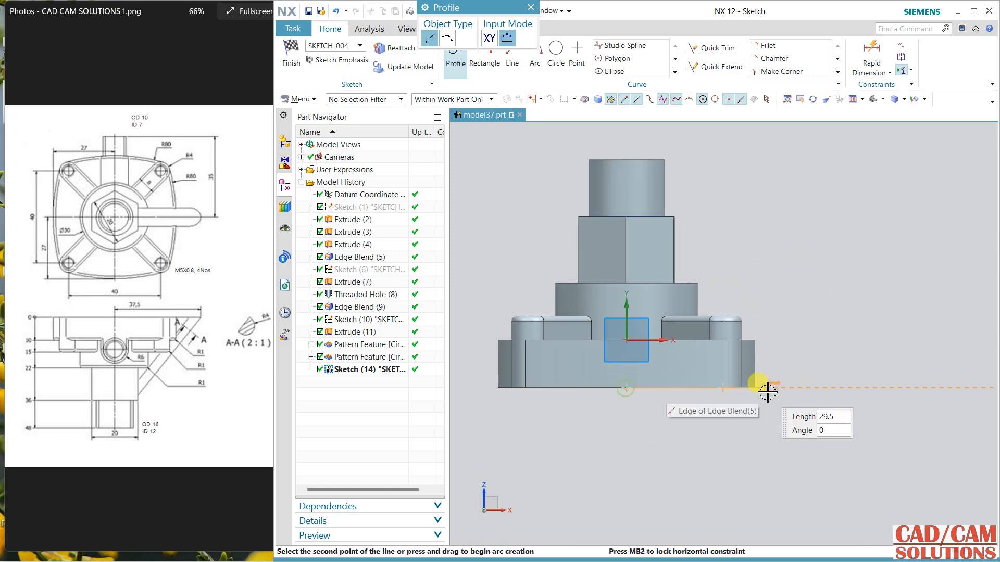
pyautogui.click(789, 388)
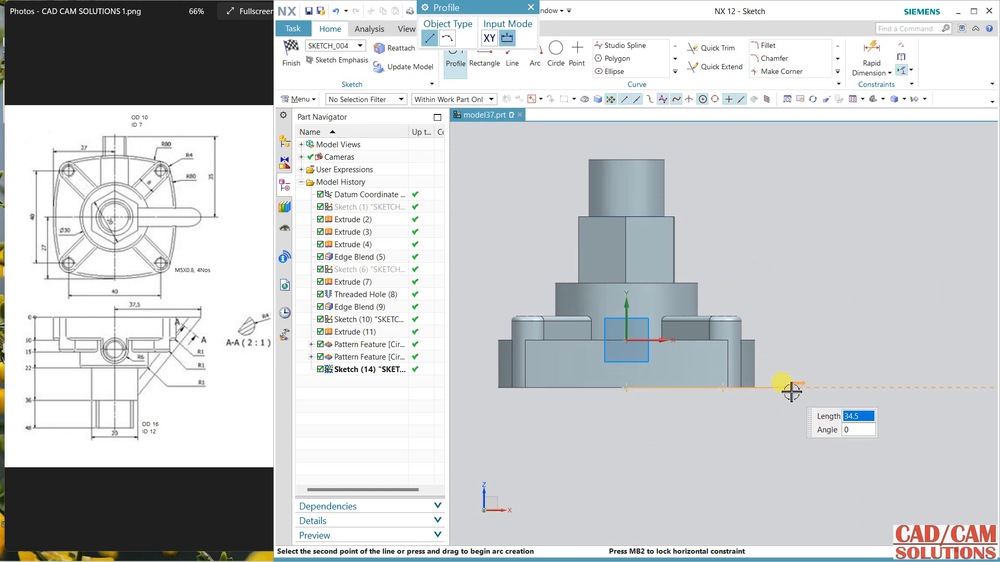
pyautogui.click(675, 230)
pyautogui.press('Escape')
# Step: Set the horizontal line's length to 37.5 mm and the angle between the two lines to 51°
pyautogui.doubleClick(706, 411)
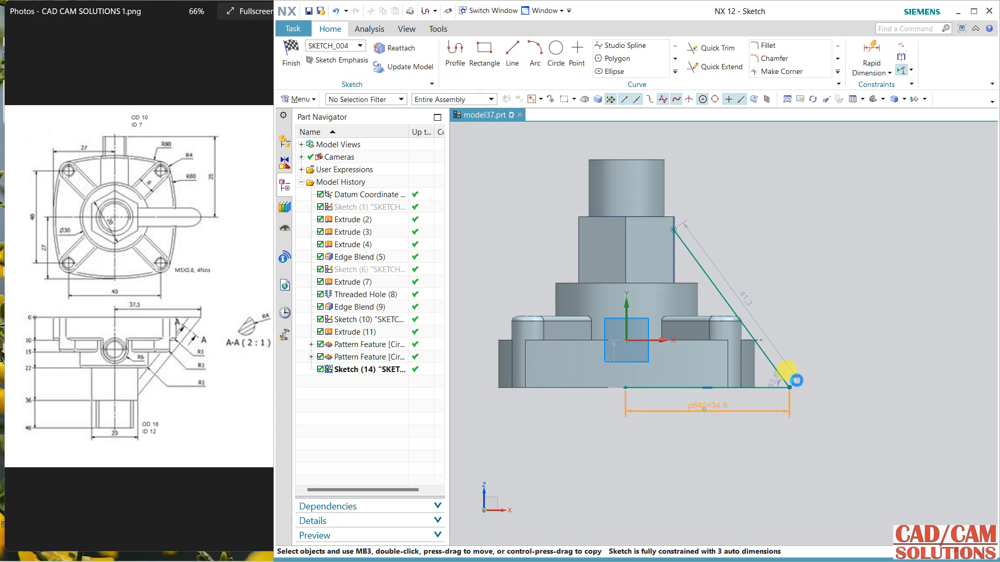
pyautogui.press('Return')
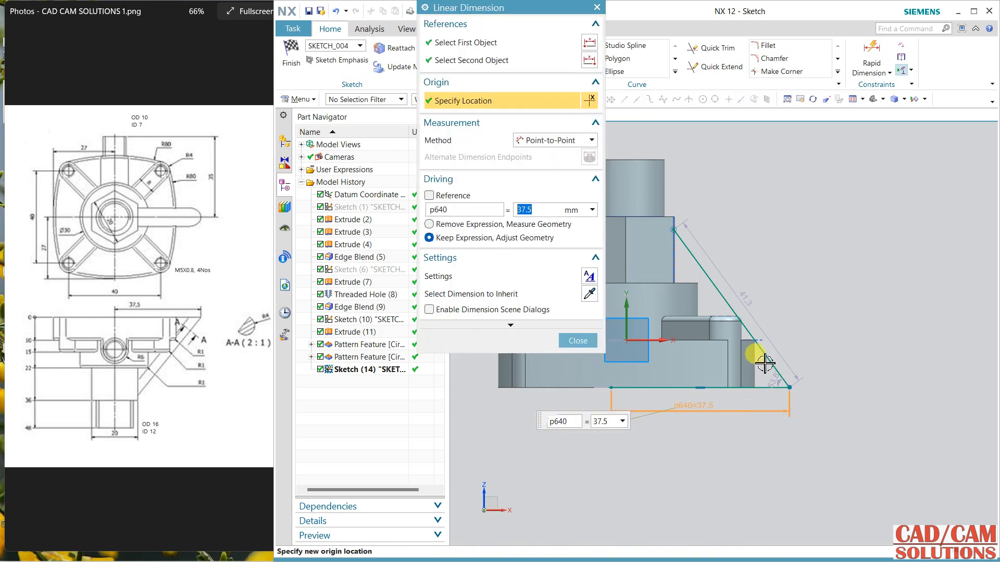
pyautogui.middleClick(816, 327)
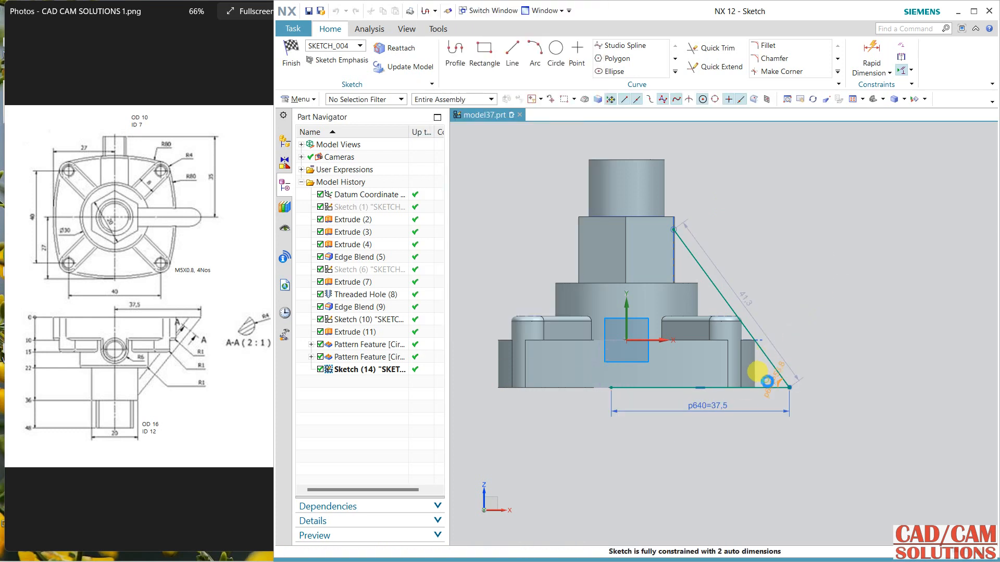
pyautogui.doubleClick(769, 380)
pyautogui.press('Return')
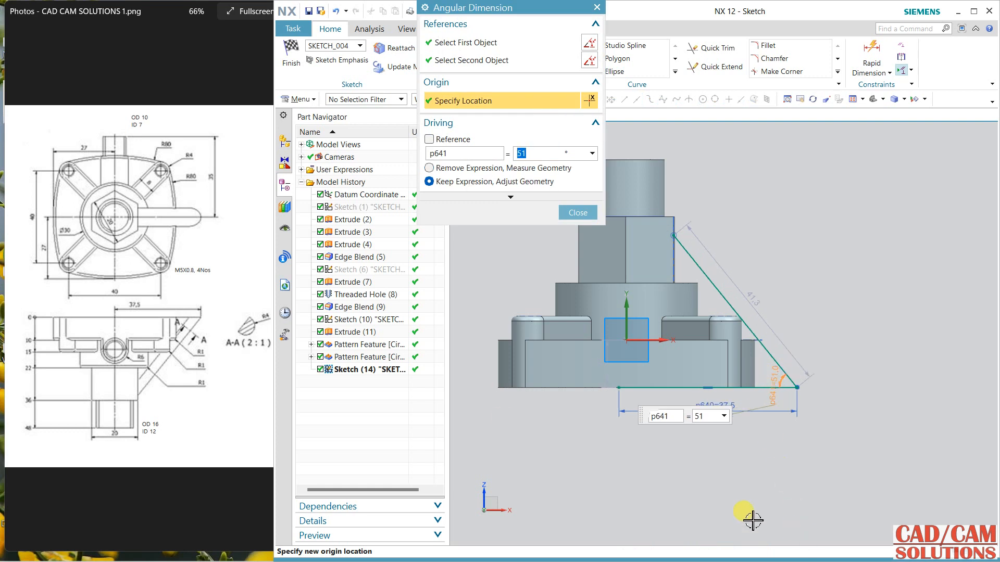
pyautogui.click(566, 213)
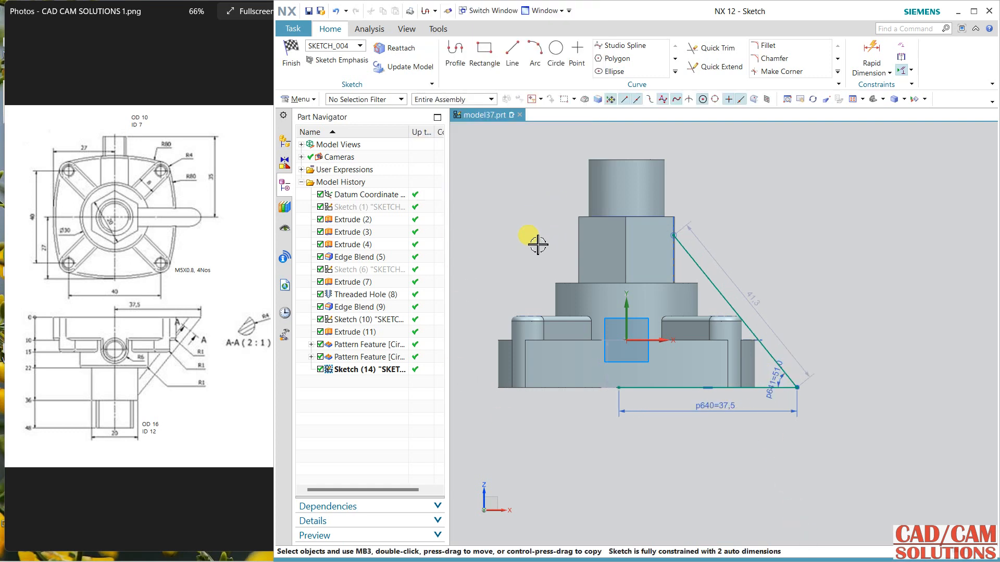
# Step: Constrain the inner endpoint of the horizontal line to lie on the sketch's vertical axis
pyautogui.click(619, 388)
pyautogui.click(628, 305)
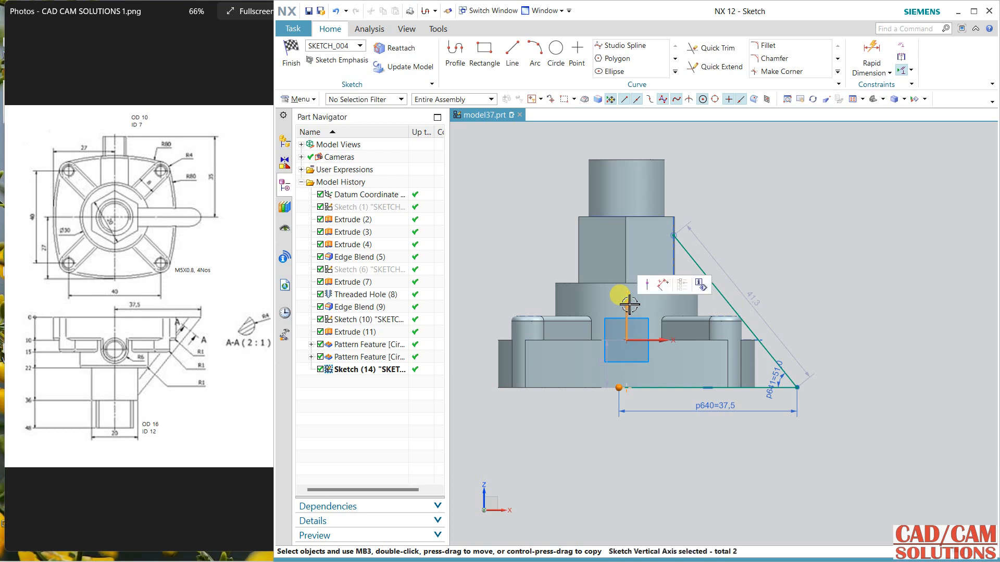
pyautogui.click(647, 285)
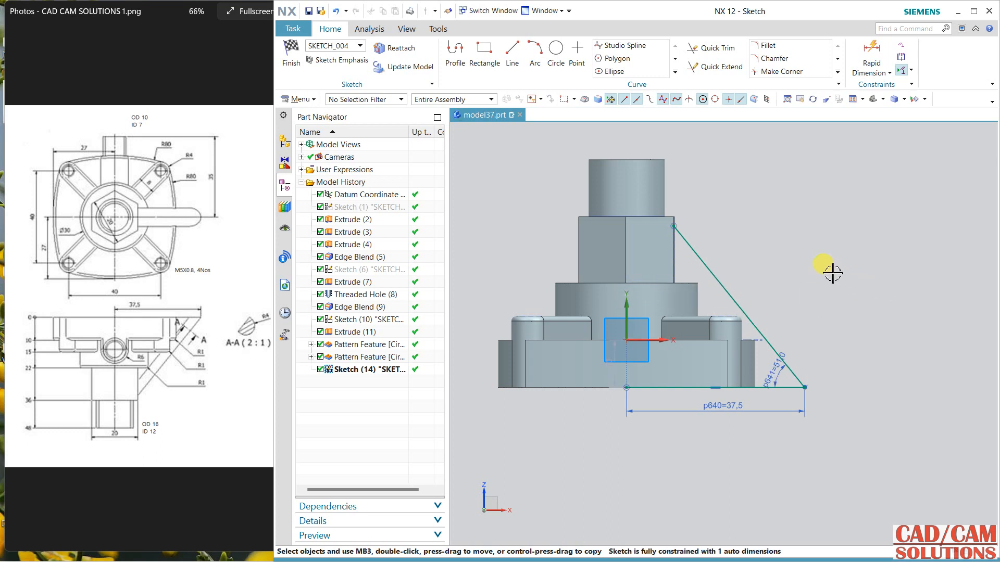
# Step: Convert the horizontal base line to a reference line and finish the sketch
pyautogui.click(767, 388)
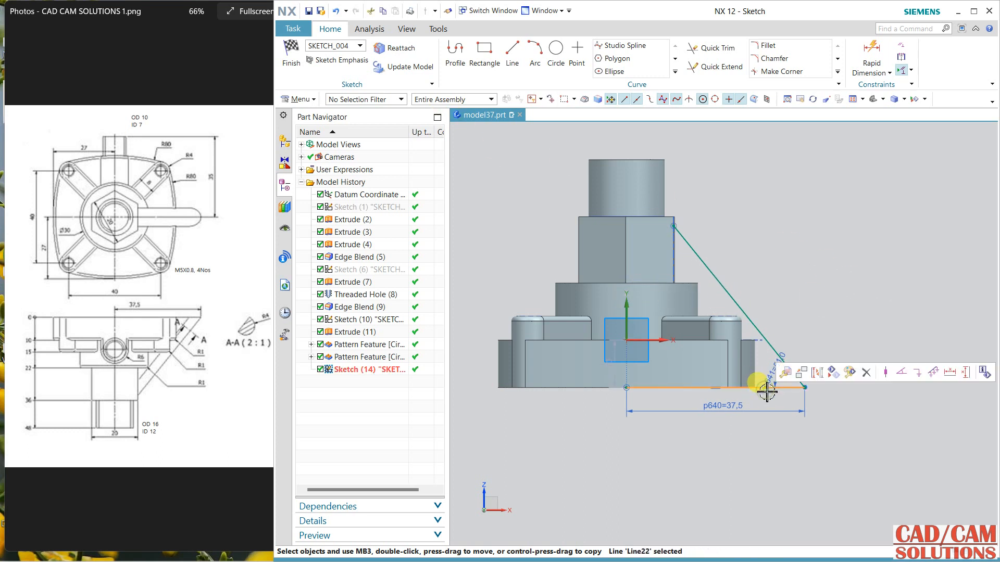
pyautogui.click(817, 373)
pyautogui.click(291, 52)
# Step: Extrude the sloped line with its end limit set to Symmetric Value
pyautogui.moveTo(791, 276)
pyautogui.mouseDown(button='middle')
pyautogui.moveTo(839, 286)
pyautogui.moveTo(788, 281)
pyautogui.mouseUp(button='middle')
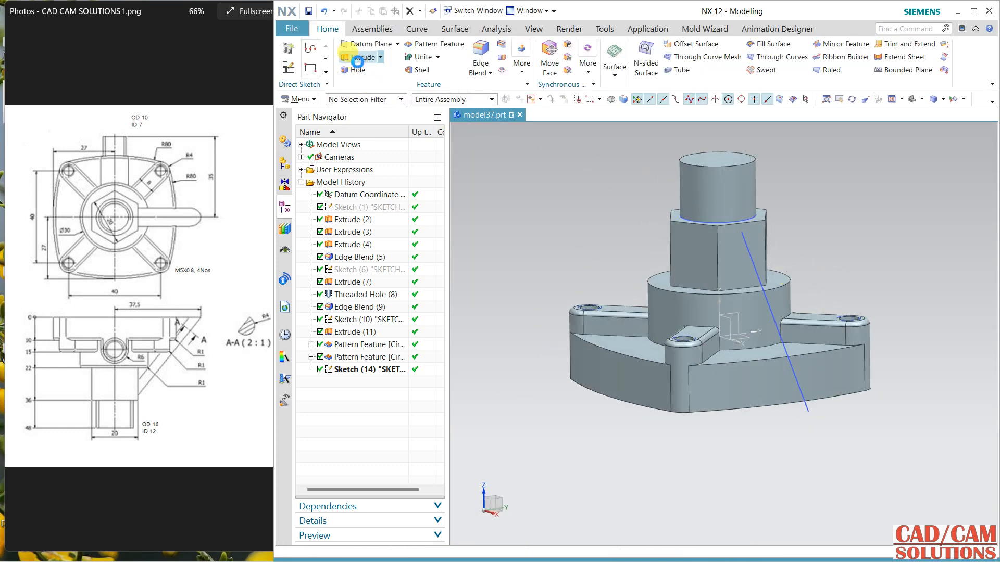
pyautogui.click(357, 61)
pyautogui.click(805, 410)
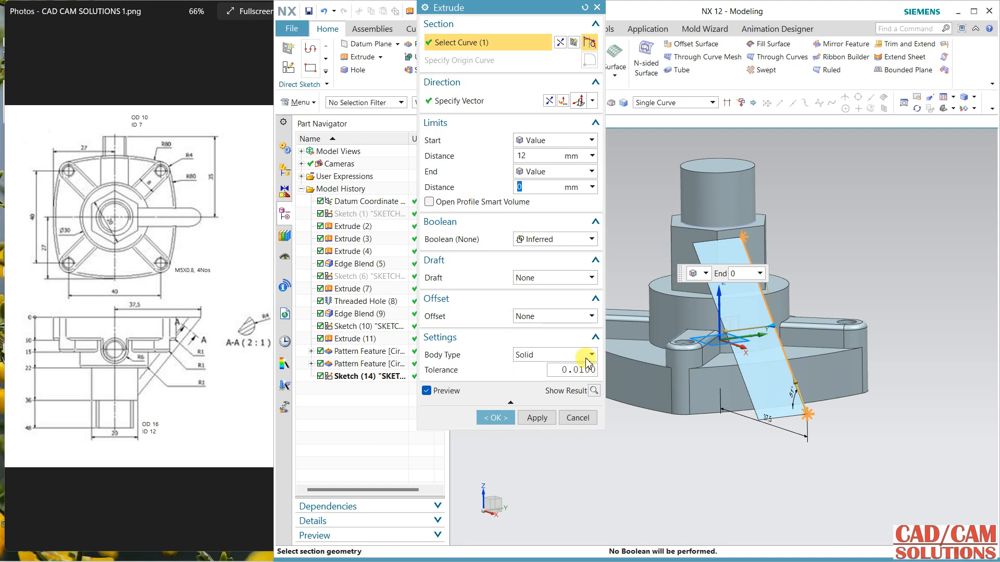
pyautogui.click(553, 172)
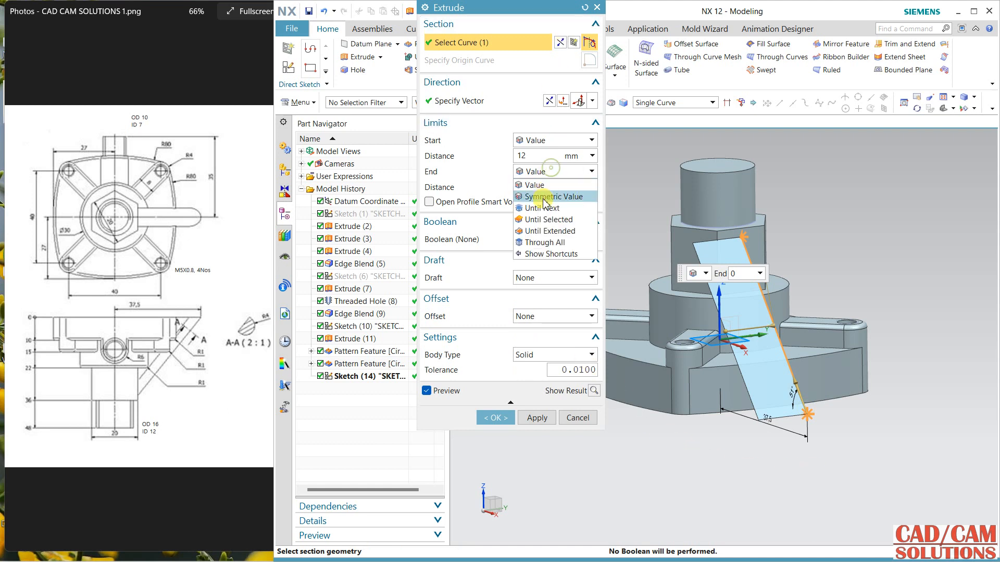
pyautogui.click(545, 198)
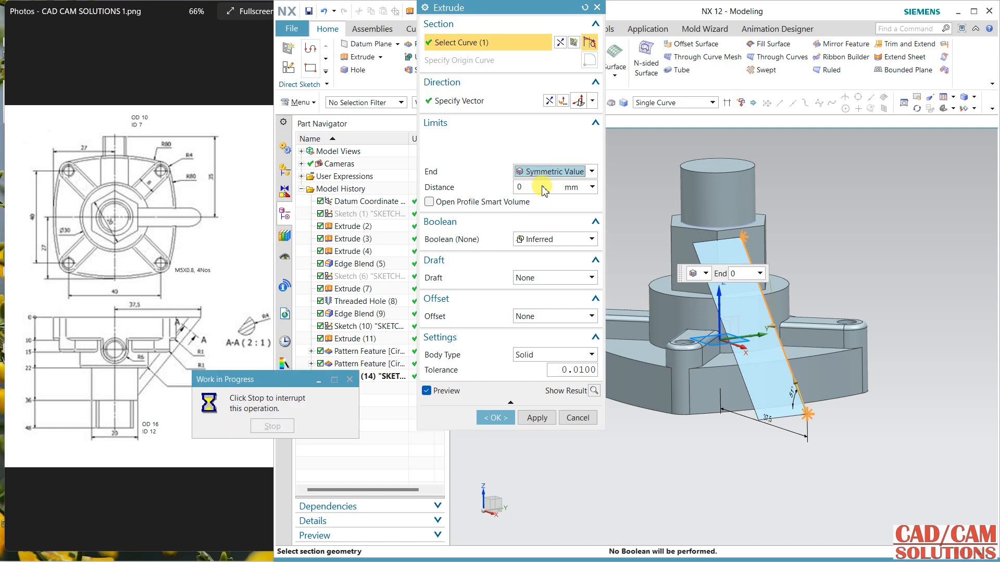
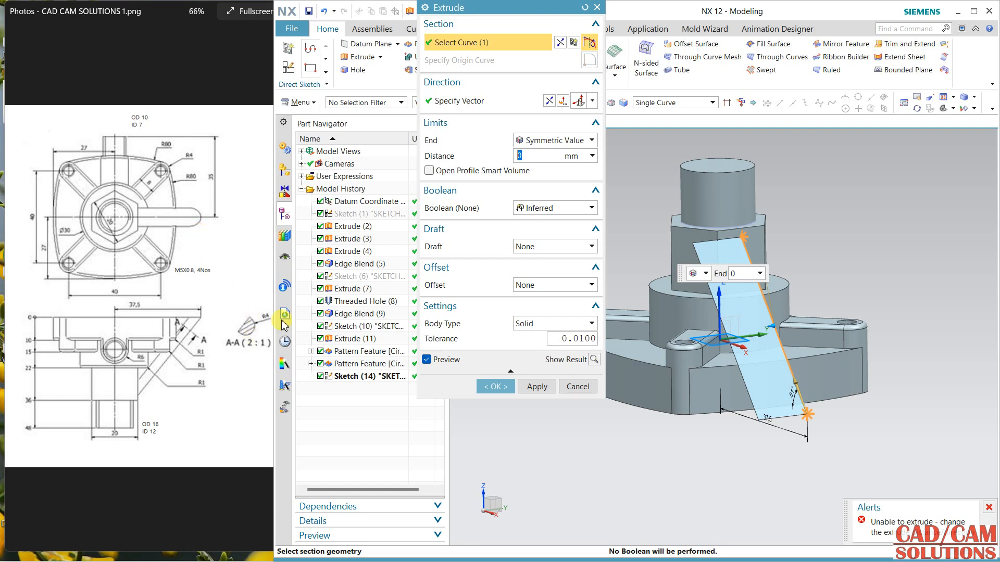
# Step: Extrude the sloped line 4 mm symmetrically with a two-sided offset of 0 to 12 mm, reversing the direction and uniting it with the body
pyautogui.press('Return')
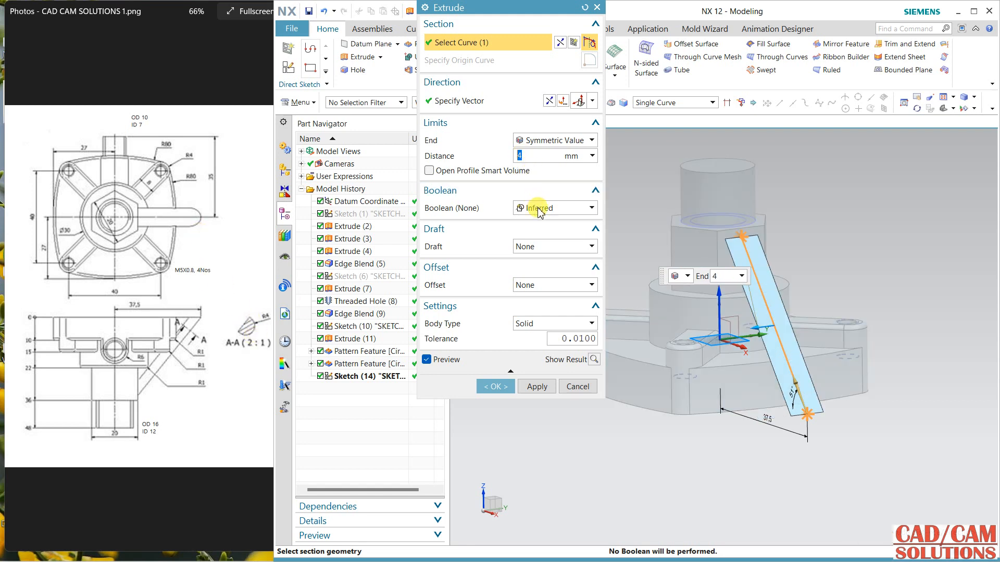
pyautogui.click(539, 290)
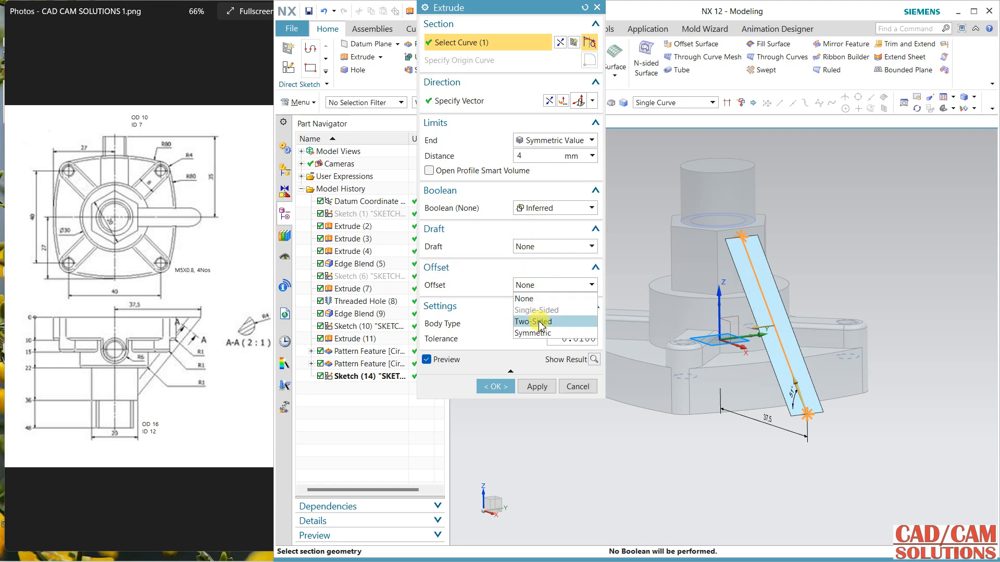
pyautogui.click(539, 322)
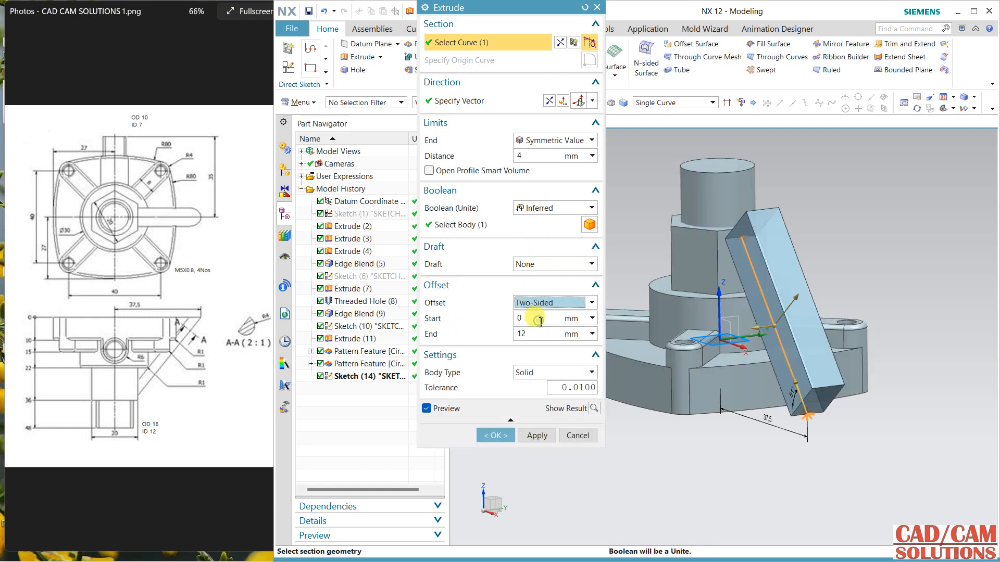
pyautogui.click(549, 100)
pyautogui.moveTo(675, 311); pyautogui.dragTo(713, 313, button='middle')
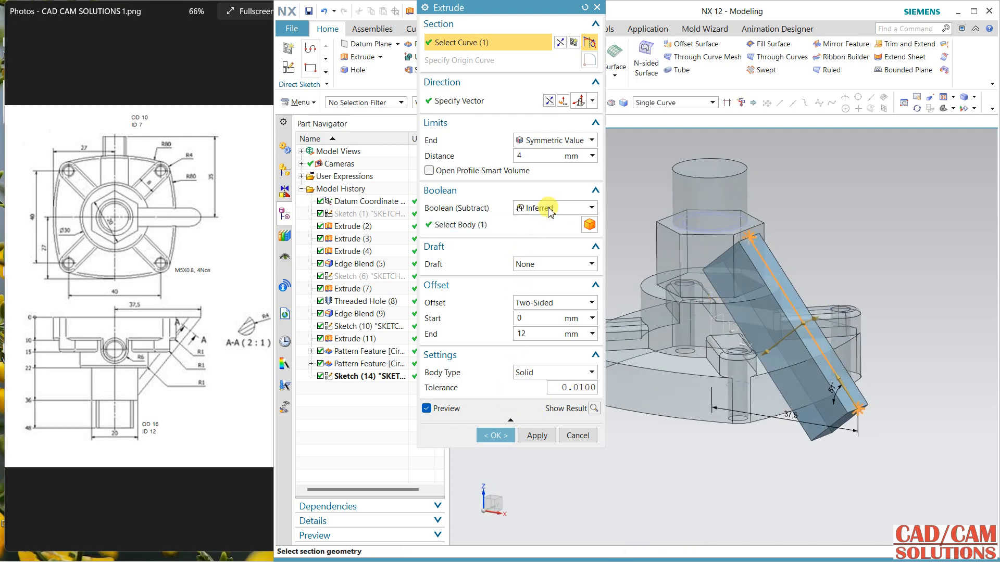
pyautogui.click(547, 208)
pyautogui.click(542, 233)
pyautogui.click(498, 435)
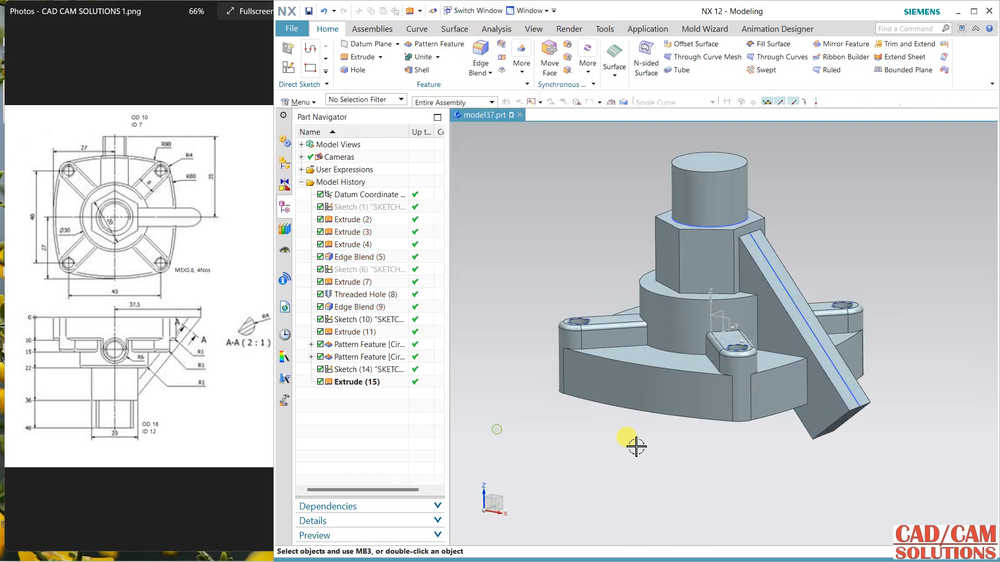
# Step: Trim the rib end that projects beyond the flange's flat face with Trim Body, using a new plane on that face
pyautogui.moveTo(646, 449); pyautogui.dragTo(637, 362, button='middle')
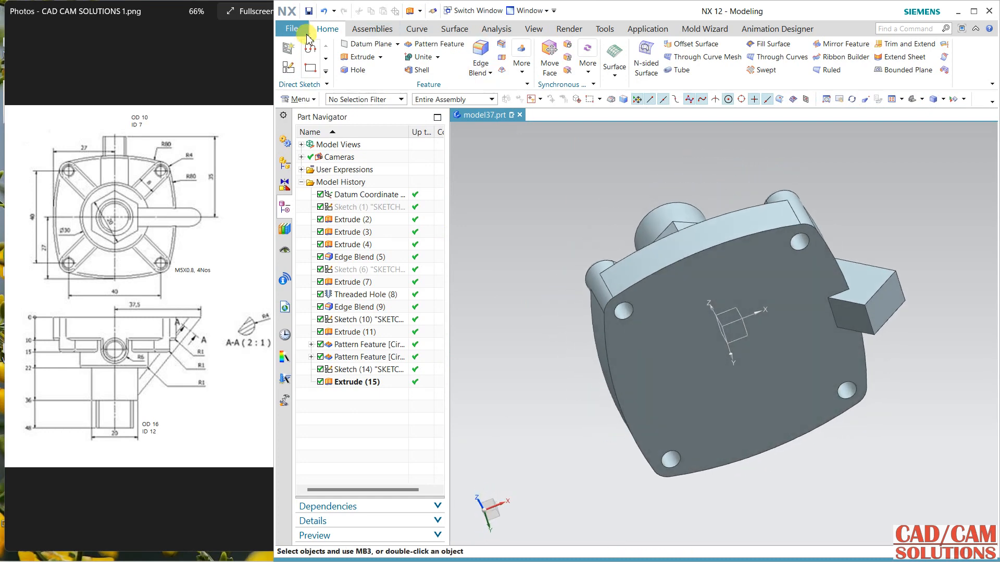
pyautogui.click(501, 60)
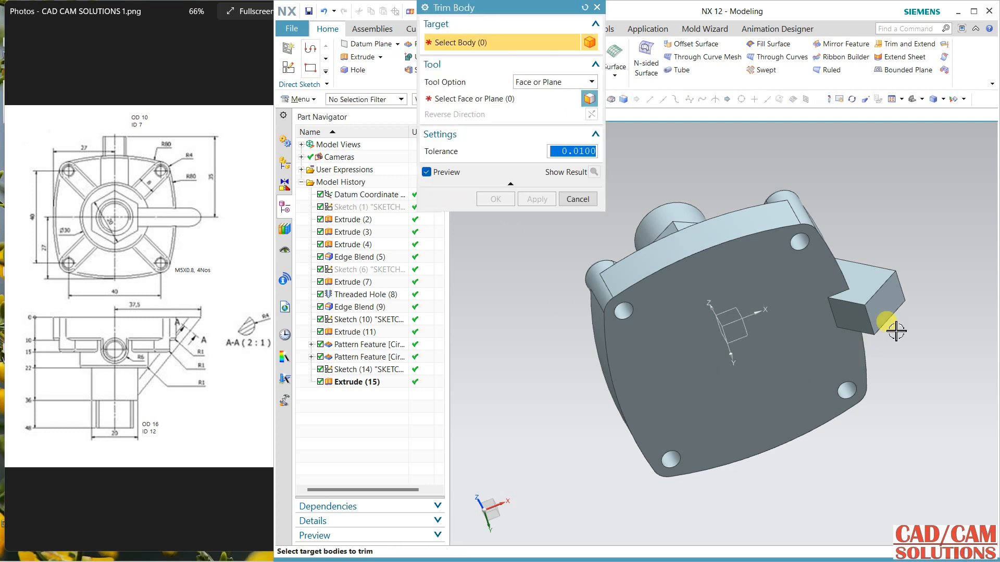
pyautogui.click(868, 311)
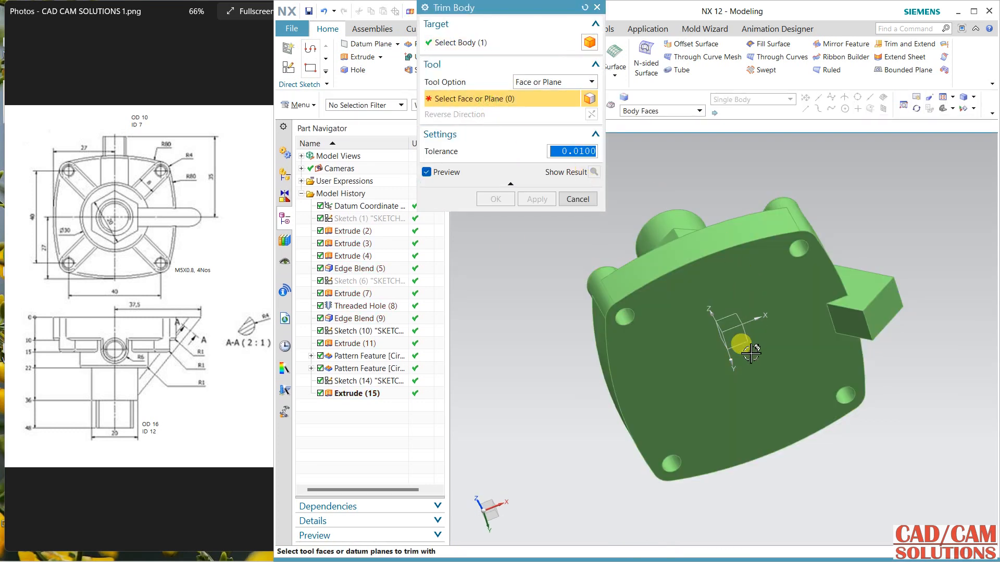
pyautogui.click(746, 349)
pyautogui.moveTo(875, 427); pyautogui.dragTo(676, 242, button='middle')
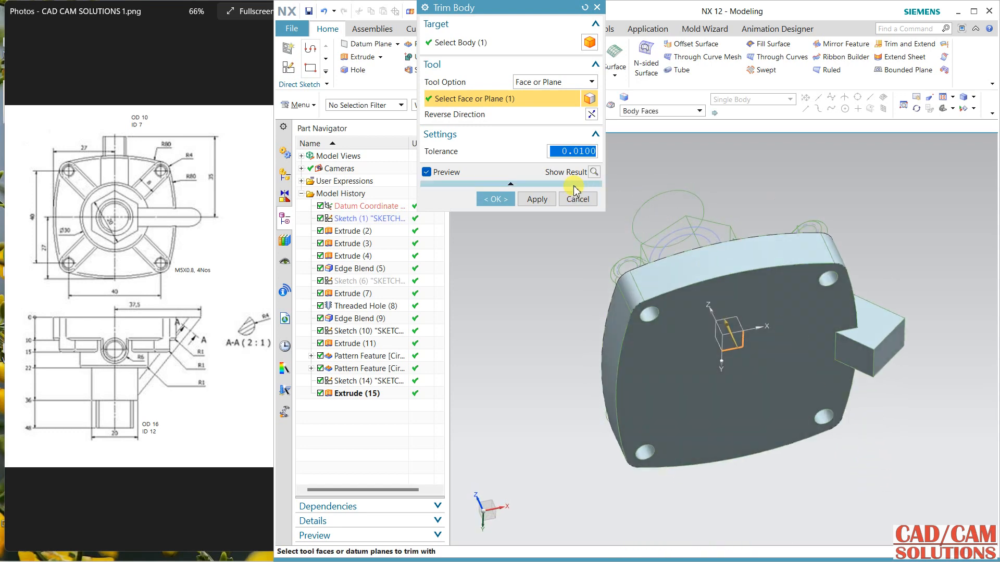
pyautogui.click(550, 82)
pyautogui.click(536, 108)
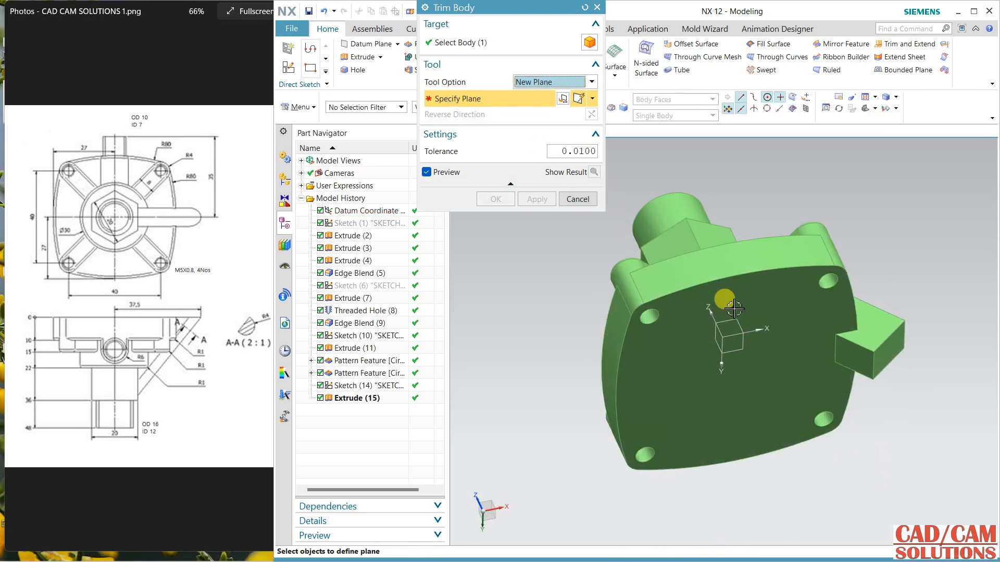
pyautogui.click(669, 284)
pyautogui.click(513, 198)
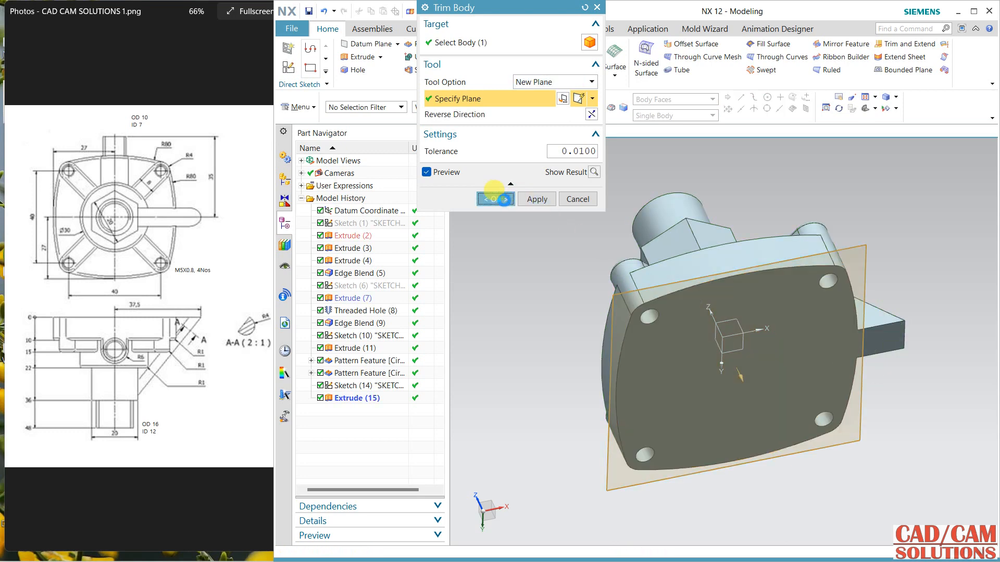
# Step: Hide the sloped line sketch that lies on the rib
pyautogui.moveTo(529, 205)
pyautogui.mouseDown(button='middle')
pyautogui.moveTo(631, 224)
pyautogui.moveTo(602, 246)
pyautogui.moveTo(615, 243)
pyautogui.mouseUp(button='middle')
pyautogui.click(800, 360)
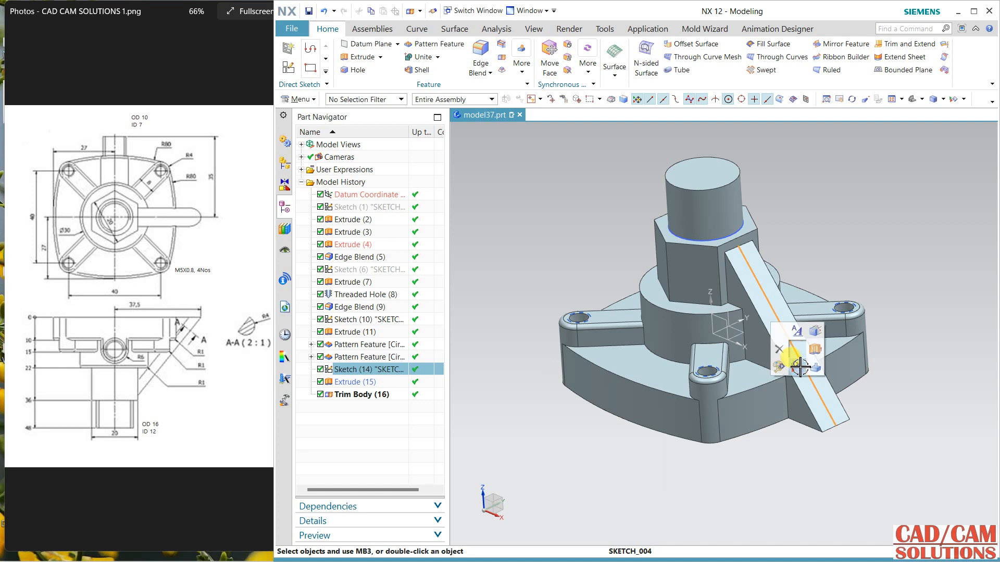
pyautogui.hotkey('ctrl', 'b')
# Step: Round the two long outer edges of the sloped rib with a 4 mm edge blend
pyautogui.click(476, 53)
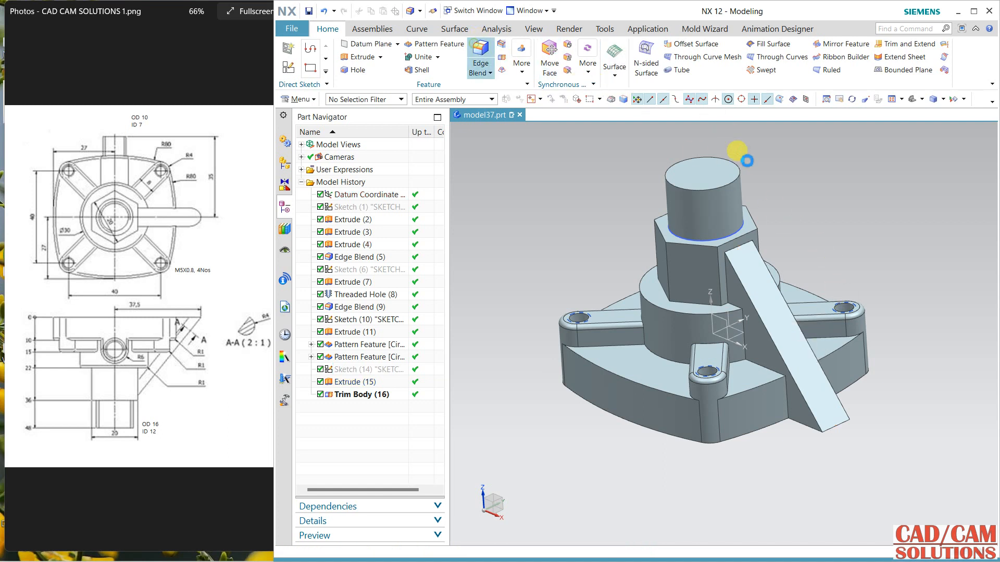
pyautogui.click(789, 305)
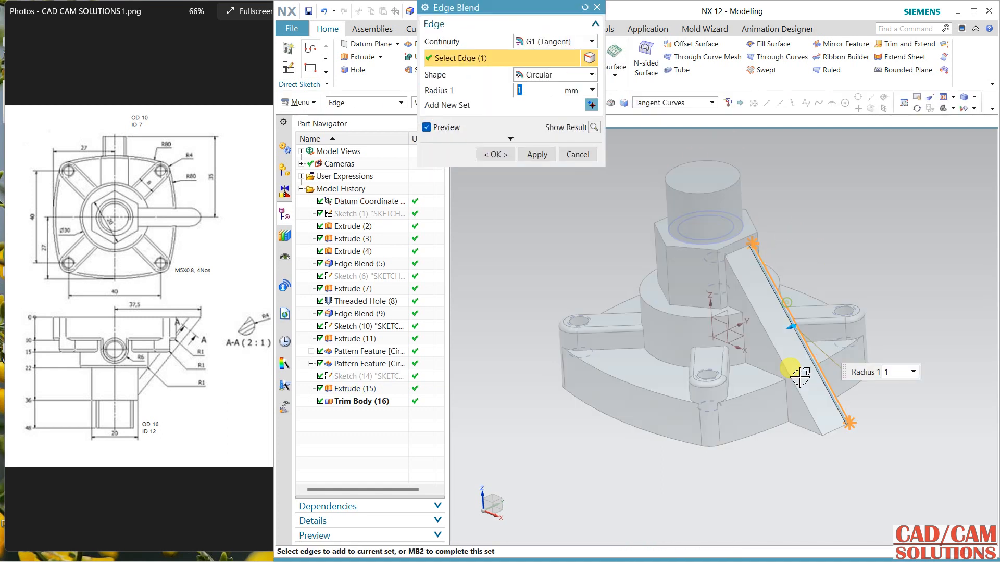
pyautogui.click(811, 413)
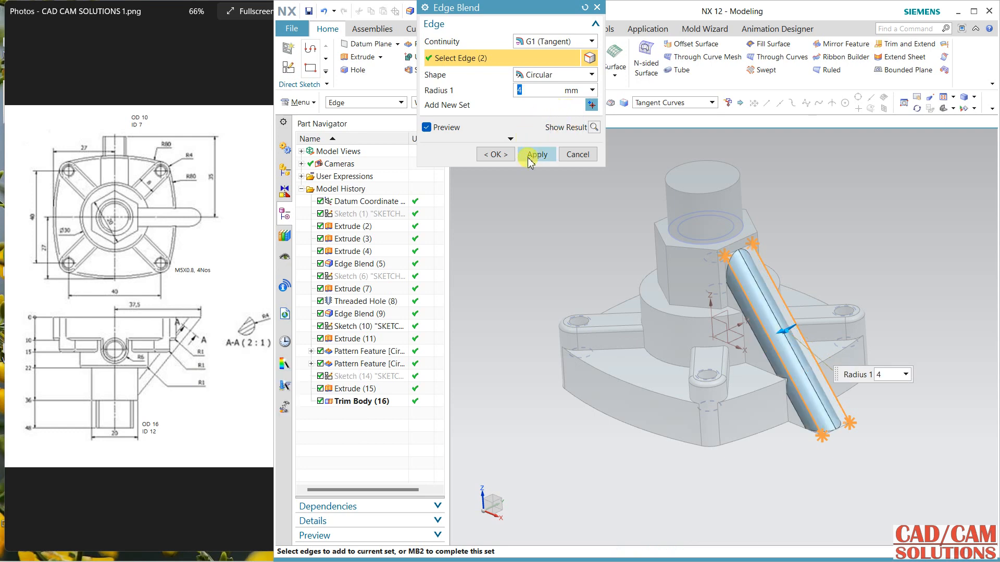
pyautogui.click(499, 156)
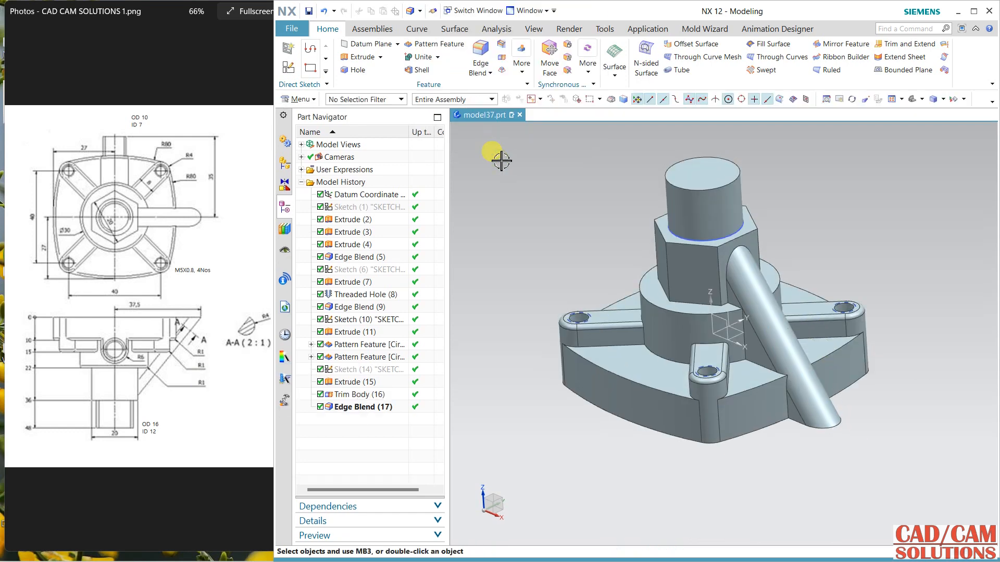
# Step: Blend the flange's upper perimeter edges and the round boss's upper rim with a 1 mm radius
pyautogui.click(480, 48)
pyautogui.click(752, 391)
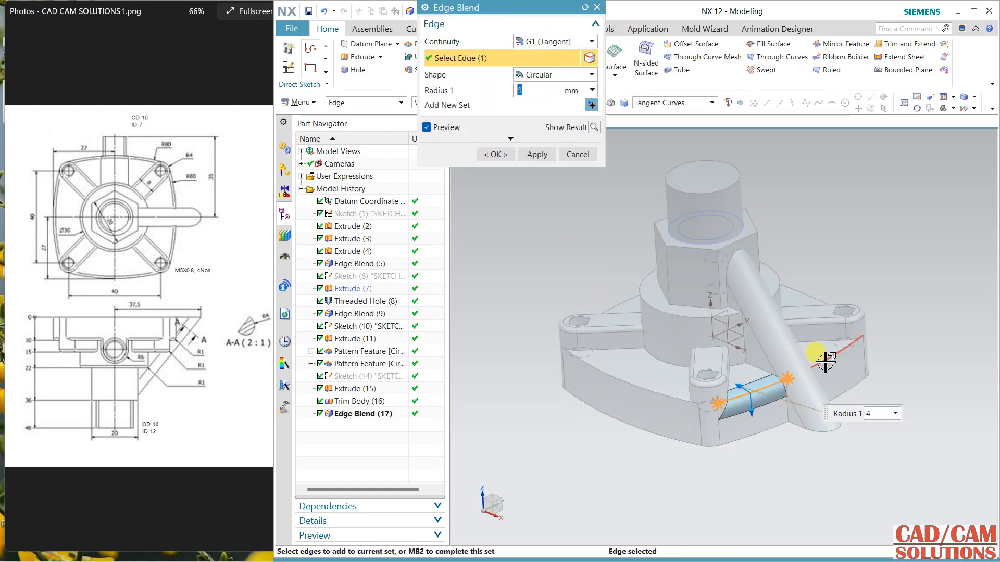
pyautogui.write('1')
pyautogui.press('Return')
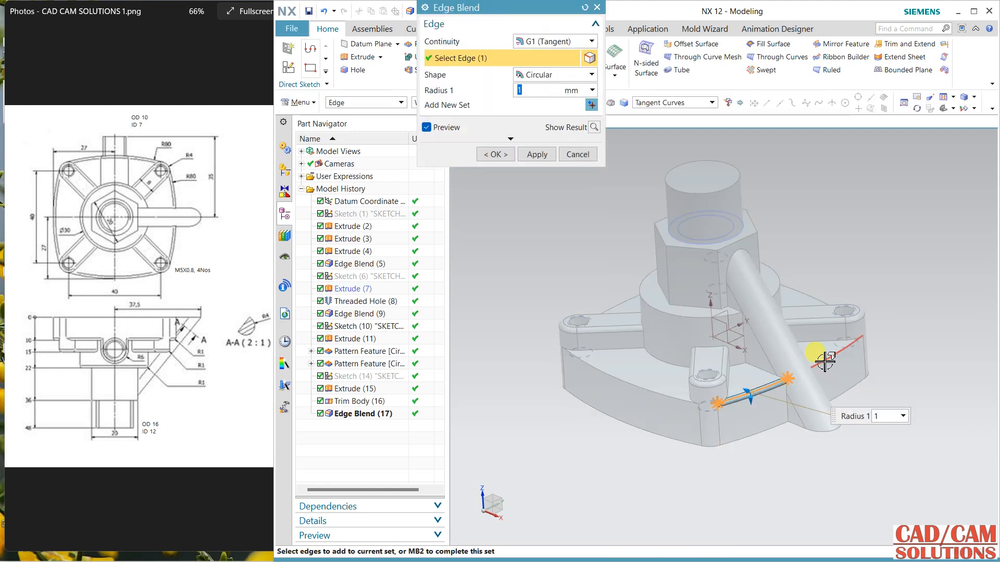
pyautogui.click(828, 360)
pyautogui.click(752, 280)
pyautogui.click(630, 307)
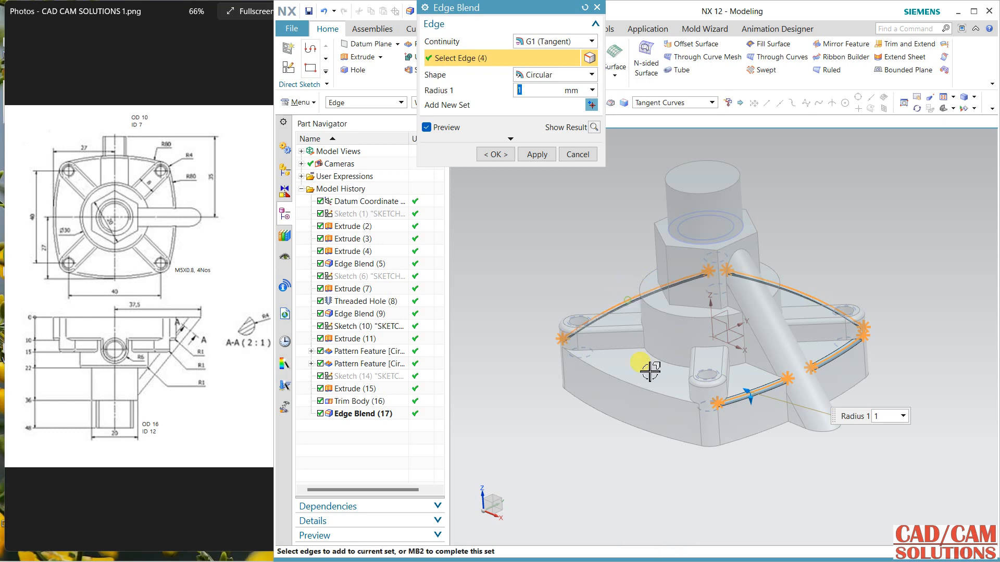
pyautogui.click(649, 389)
pyautogui.click(537, 155)
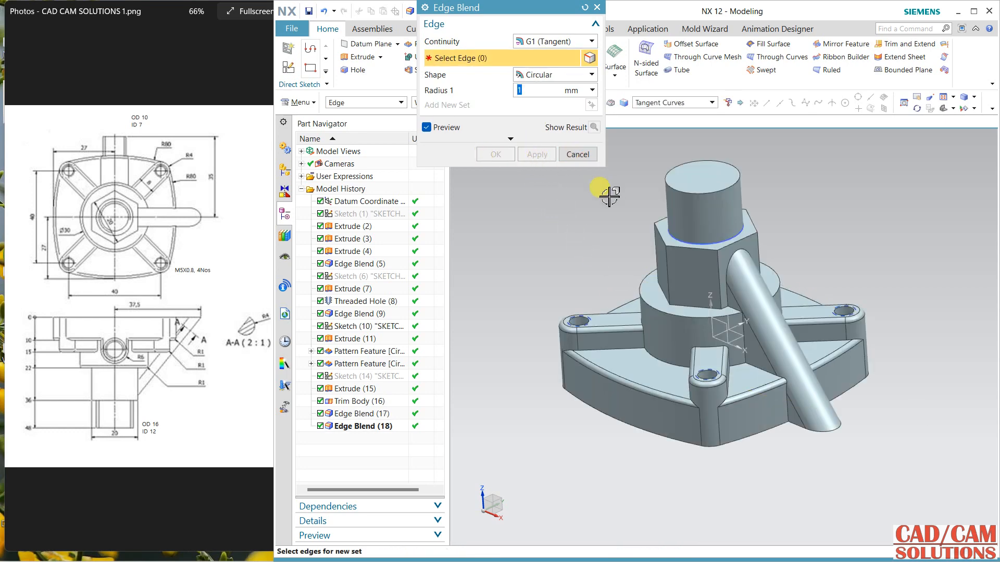
pyautogui.click(782, 276)
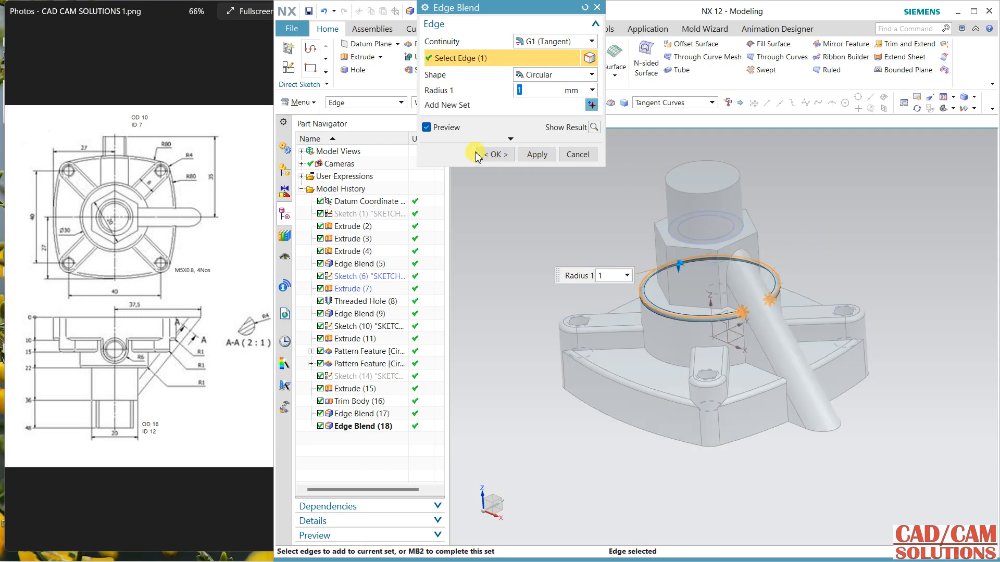
pyautogui.click(495, 154)
# Step: Create a sketch on the vertical XZ datum plane with the X datum axis as its horizontal reference
pyautogui.moveTo(514, 234)
pyautogui.mouseDown(button='middle')
pyautogui.moveTo(522, 223)
pyautogui.moveTo(526, 271)
pyautogui.moveTo(525, 263)
pyautogui.moveTo(575, 292)
pyautogui.moveTo(540, 259)
pyautogui.moveTo(554, 265)
pyautogui.moveTo(540, 239)
pyautogui.moveTo(556, 269)
pyautogui.moveTo(542, 286)
pyautogui.moveTo(558, 260)
pyautogui.moveTo(558, 305)
pyautogui.moveTo(589, 300)
pyautogui.moveTo(531, 241)
pyautogui.moveTo(533, 226)
pyautogui.moveTo(565, 216)
pyautogui.mouseUp(button='middle')
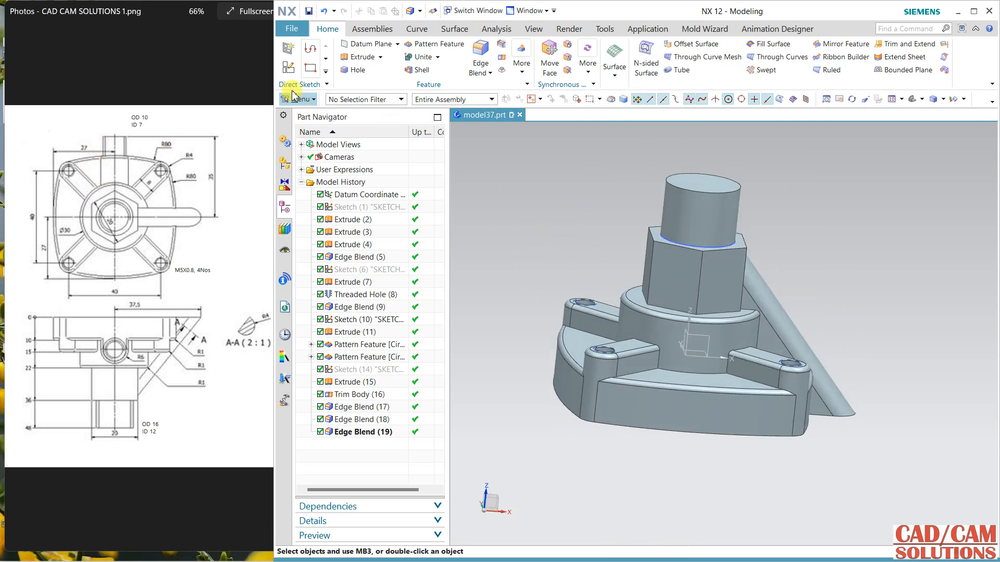
pyautogui.click(288, 66)
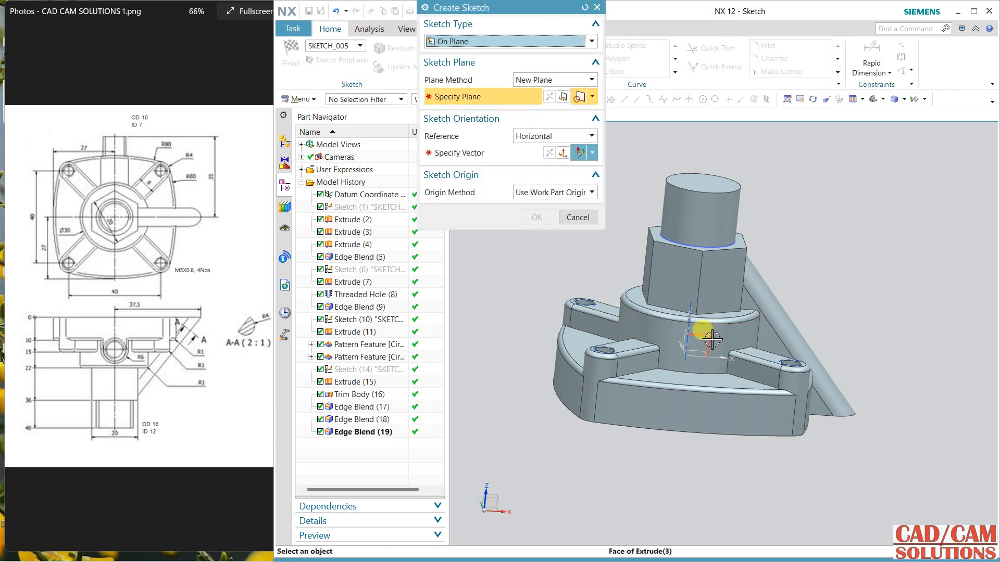
pyautogui.click(717, 343)
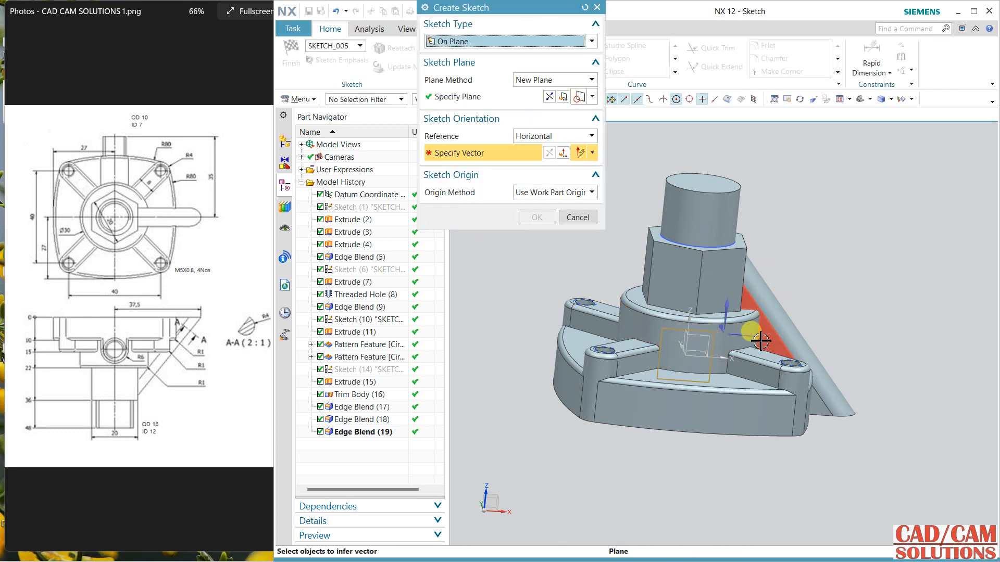
pyautogui.click(721, 354)
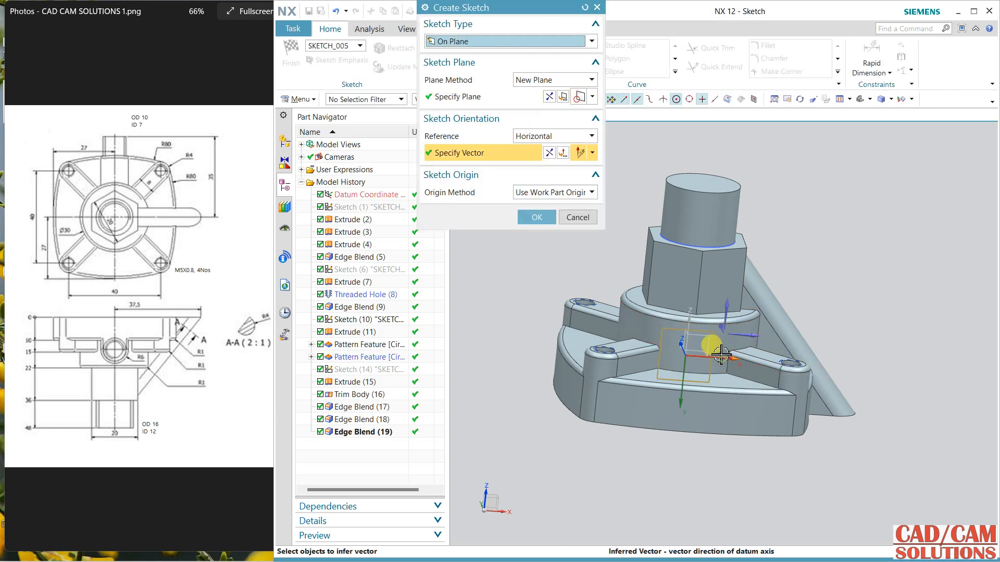
pyautogui.click(551, 99)
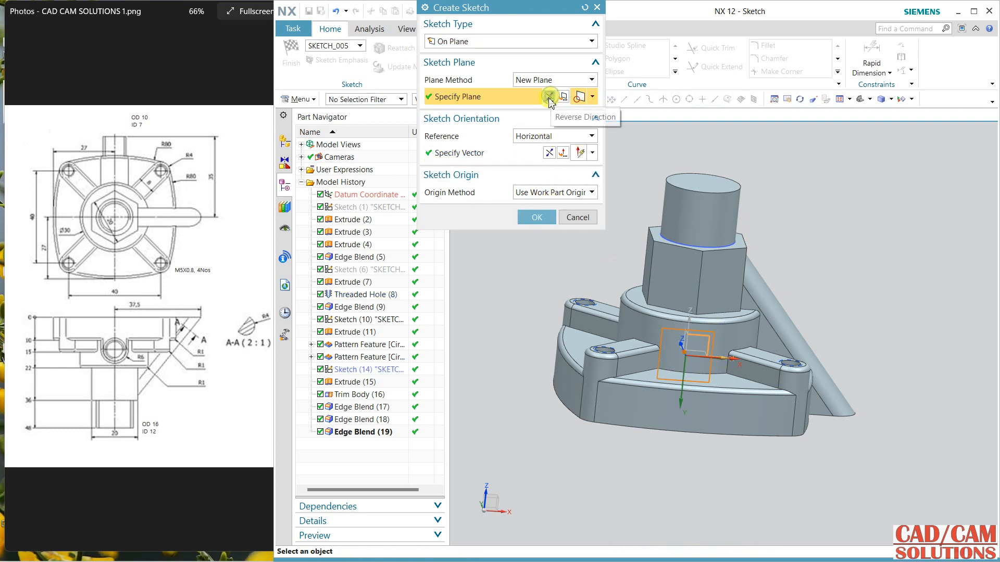
pyautogui.moveTo(675, 228); pyautogui.dragTo(668, 315, button='middle')
pyautogui.click(535, 216)
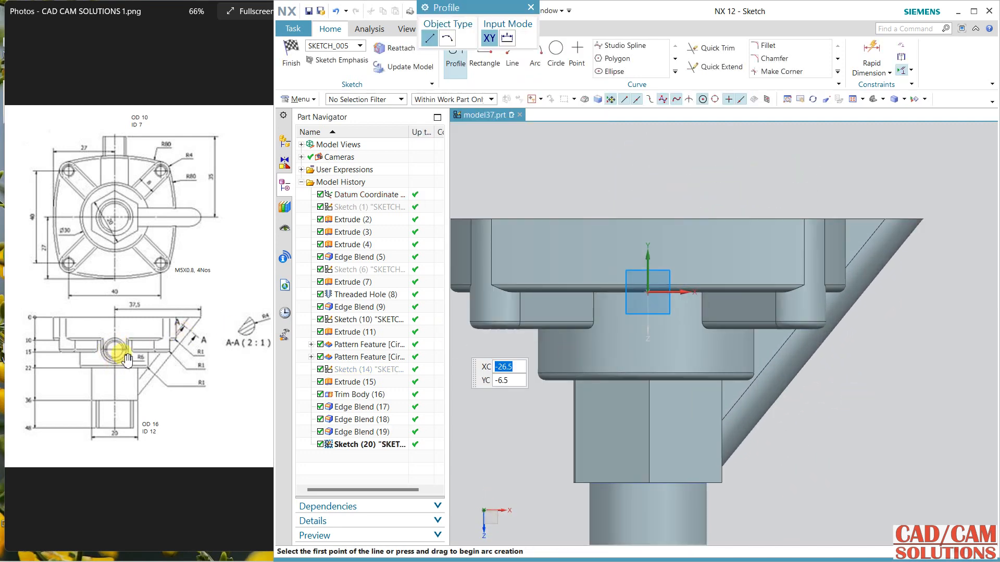
# Step: Draw a 12 mm diameter circle on the round boss, centred about 6 mm from the sketch origin toward the hexagon
pyautogui.click(556, 52)
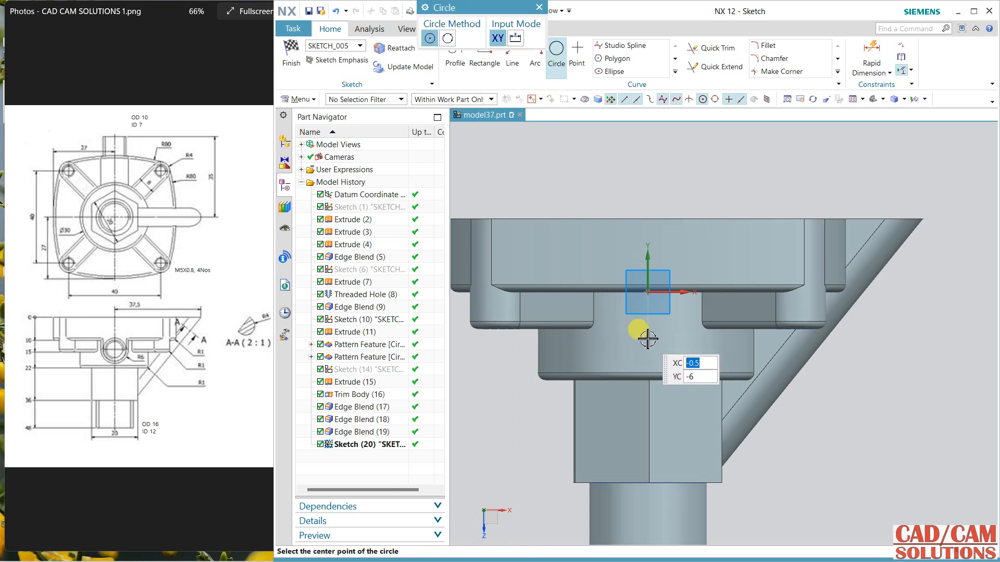
pyautogui.click(648, 338)
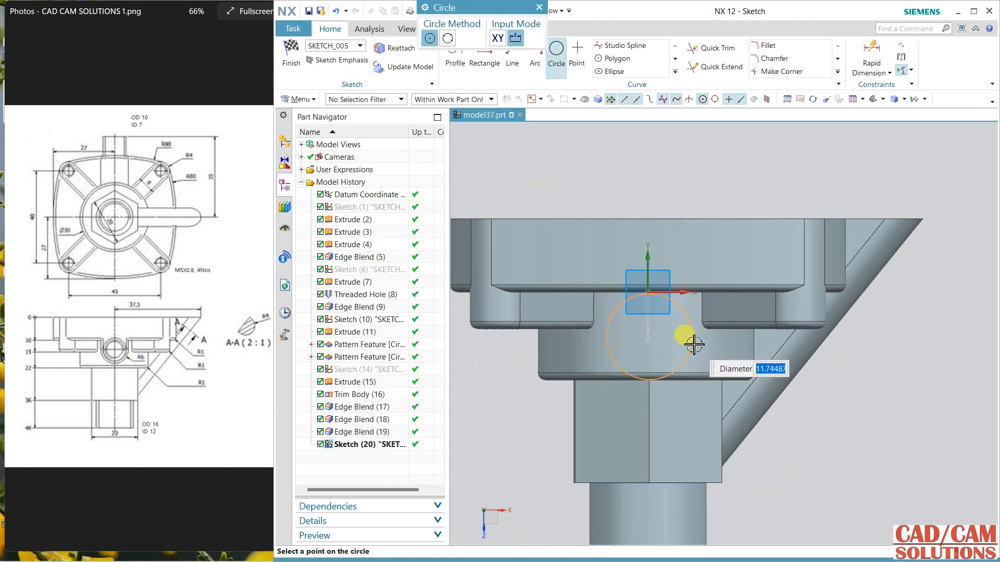
pyautogui.write('12')
pyautogui.press('Return')
pyautogui.press('Escape')
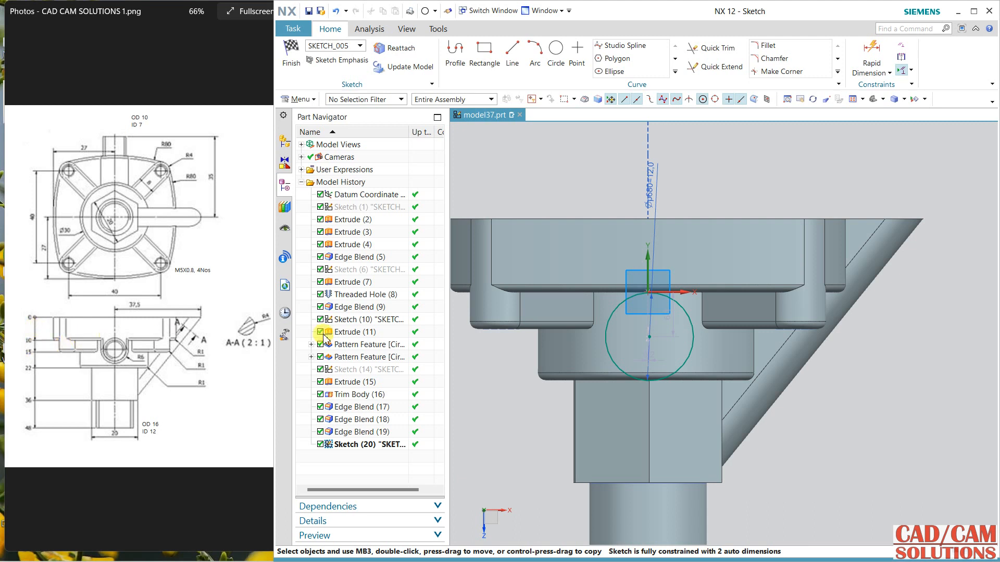
# Step: Dimension the circle's centre 14 mm from the flange's flat outer edge
pyautogui.click(869, 52)
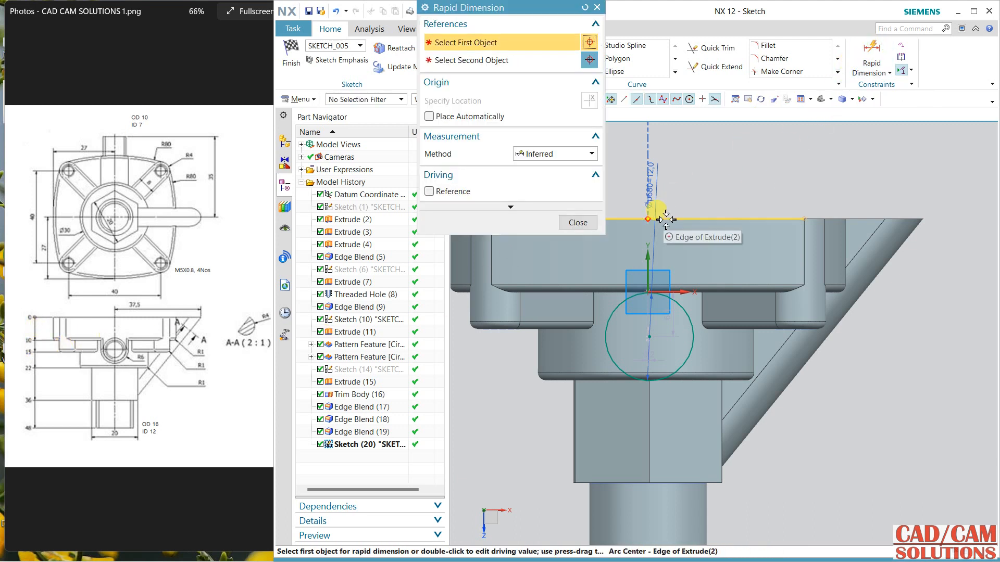
pyautogui.click(649, 218)
pyautogui.click(652, 344)
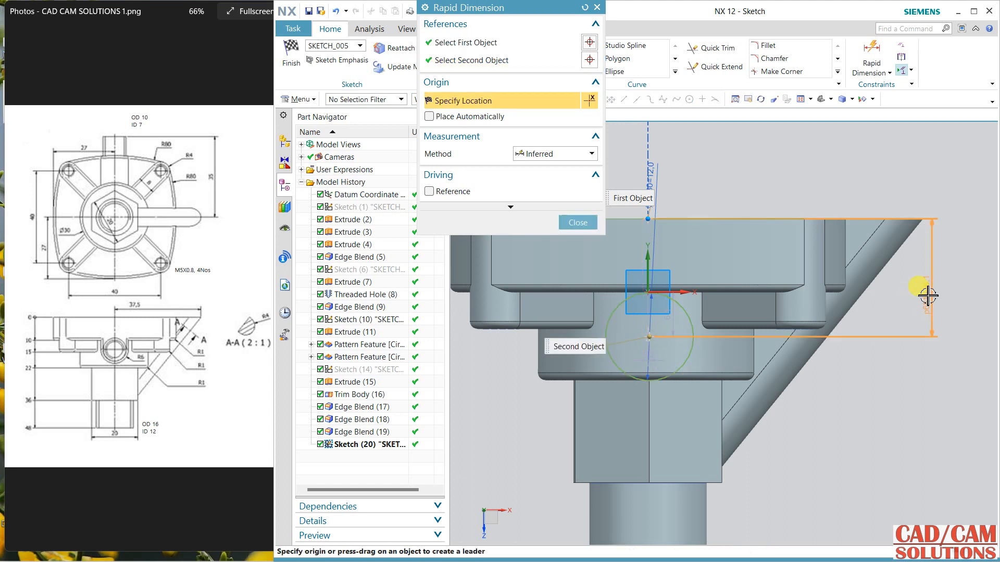
pyautogui.click(921, 327)
pyautogui.write('14')
pyautogui.press('Return')
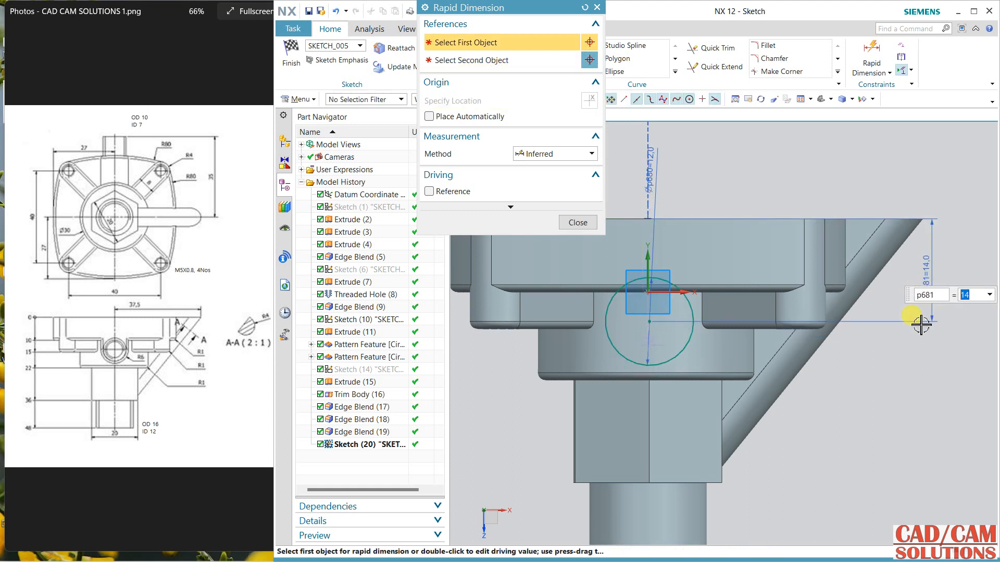
pyautogui.click(588, 227)
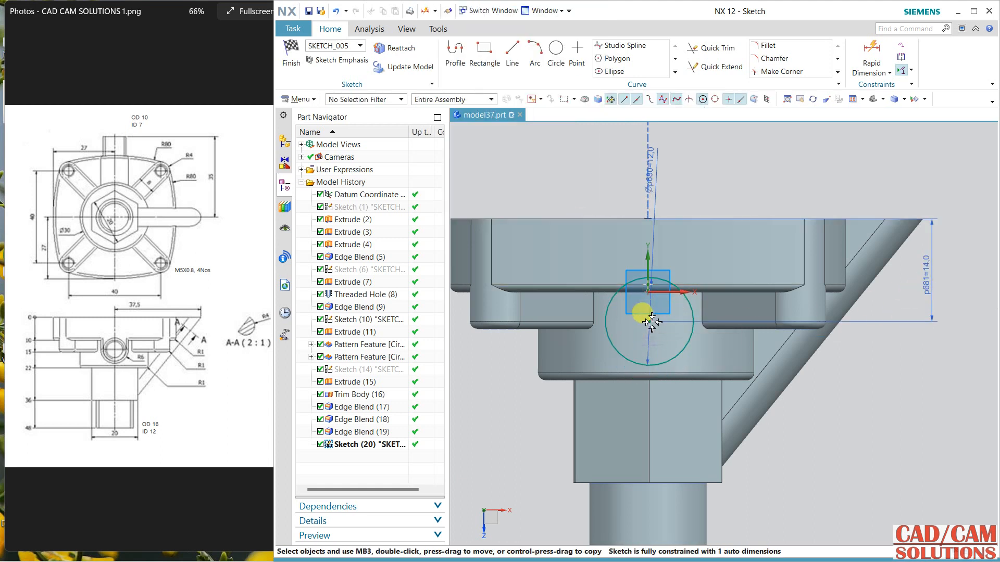
# Step: Constrain the circle's centre onto the sketch's vertical axis
pyautogui.click(650, 256)
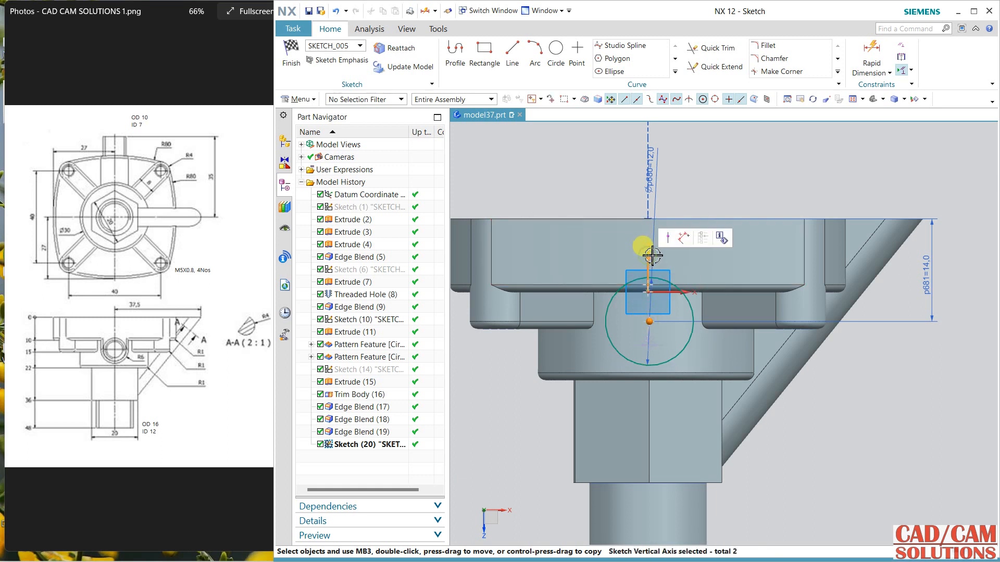
pyautogui.click(665, 243)
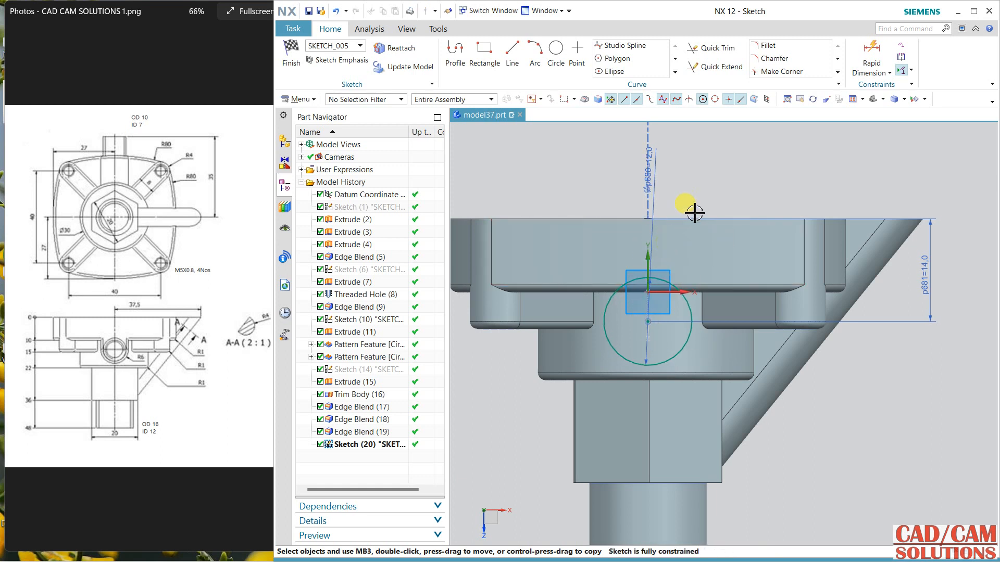
# Step: Draw a vertical line from the circle's left quadrant to the flange's flat edge, and a horizontal line along that edge past the circle's right side
pyautogui.click(454, 61)
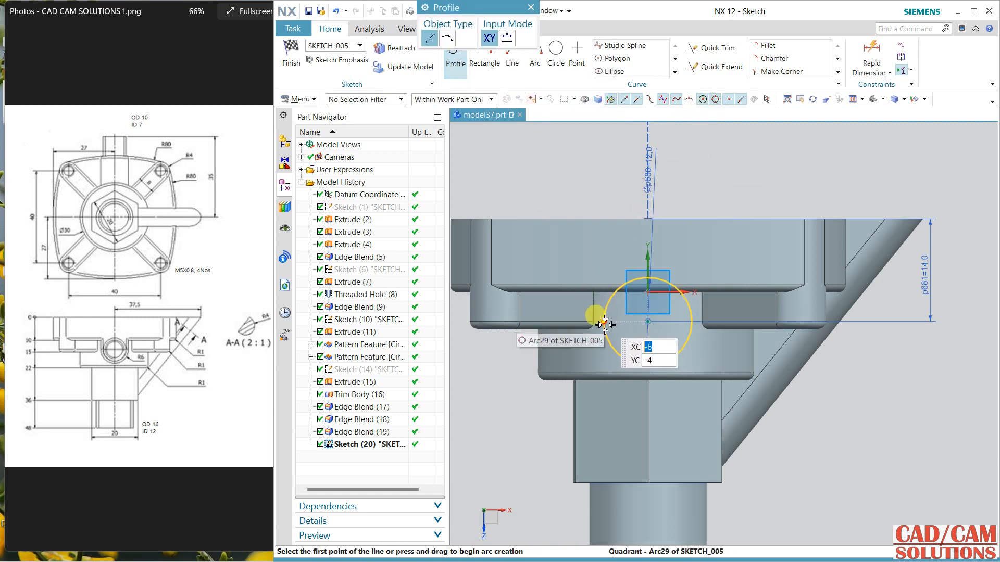
pyautogui.click(604, 322)
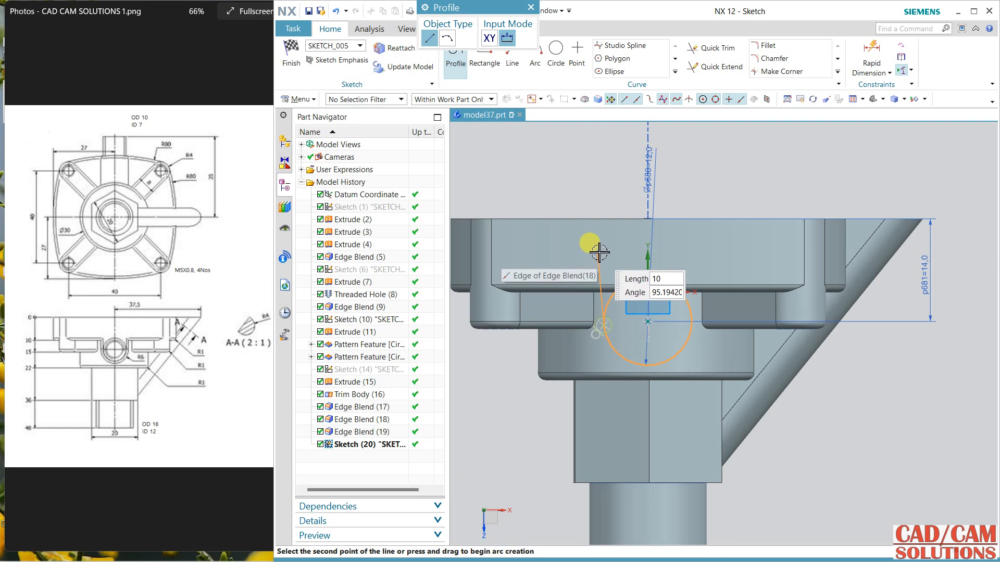
pyautogui.click(605, 219)
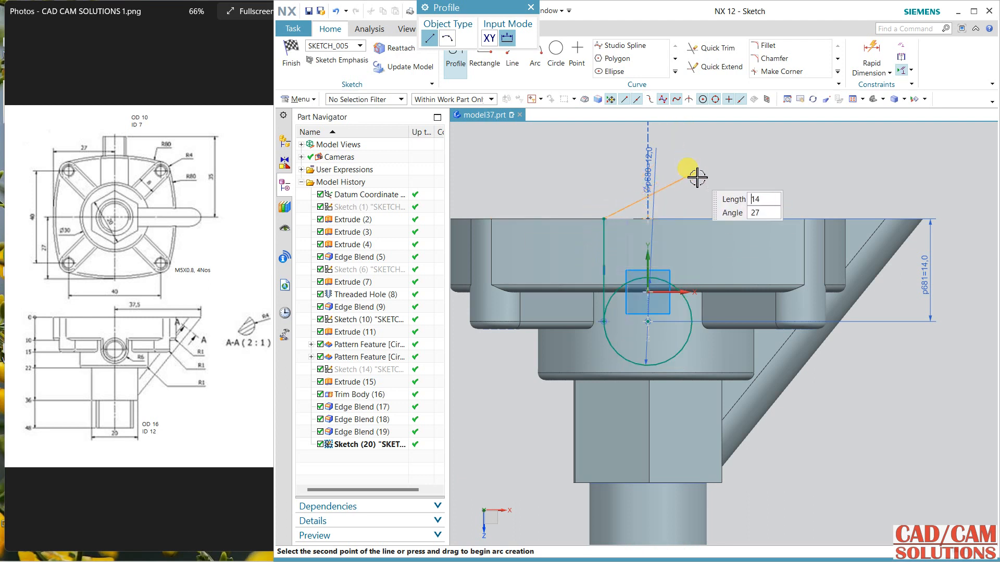
pyautogui.click(717, 220)
pyautogui.press('Escape')
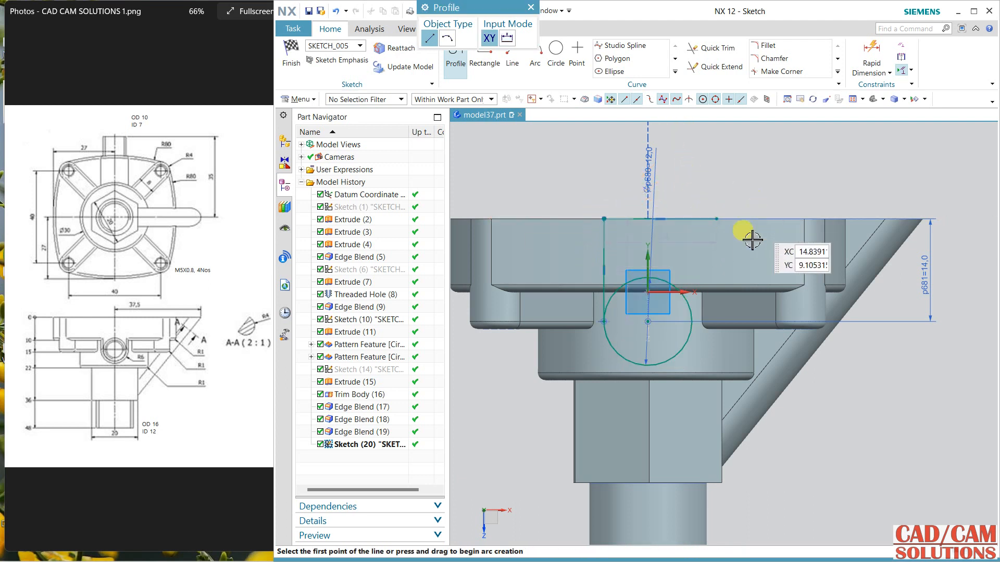
# Step: Draw a vertical line about 17 mm long from the circle's right quadrant, crossing the horizontal line on the flange edge
pyautogui.click(694, 322)
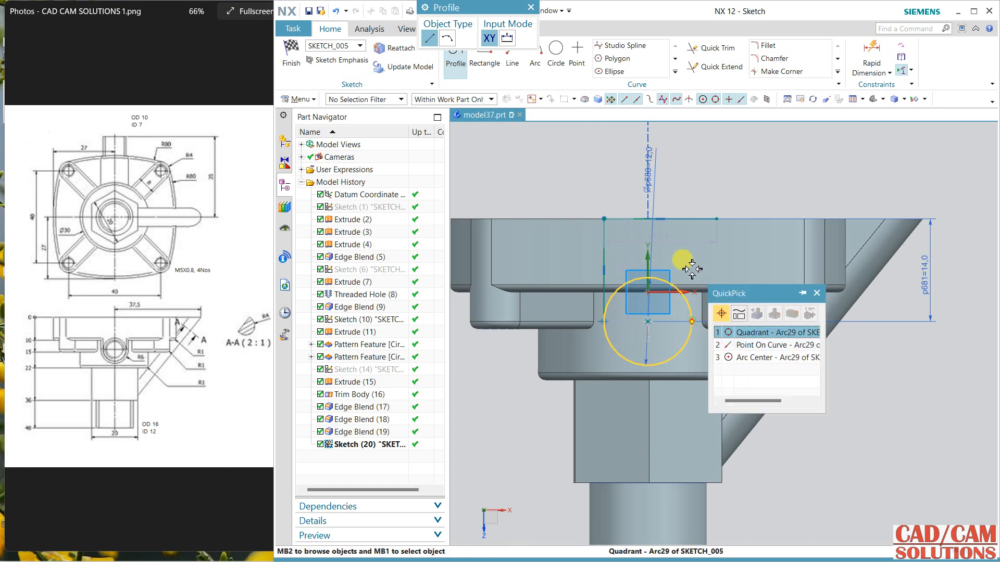
pyautogui.click(732, 333)
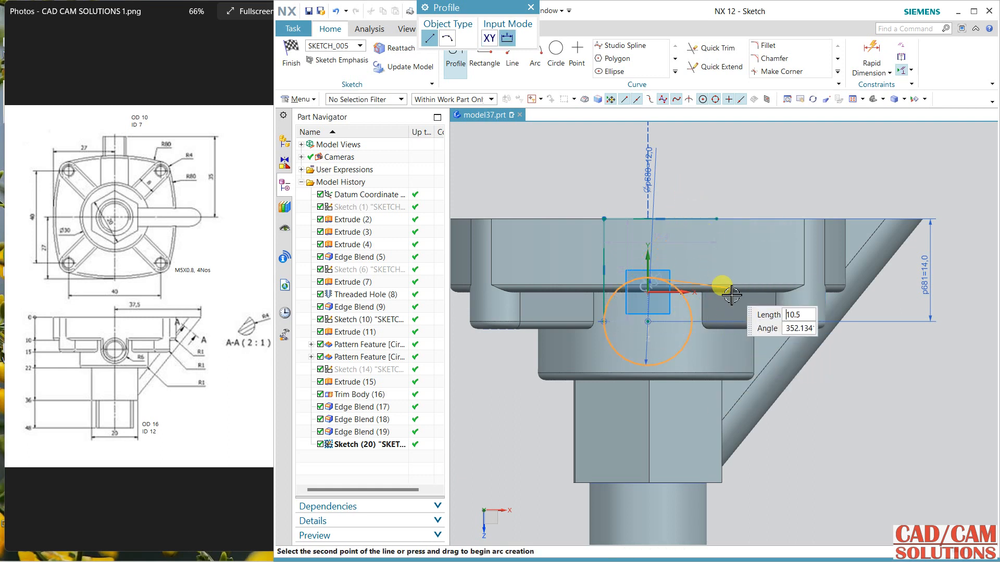
pyautogui.click(510, 62)
pyautogui.click(692, 321)
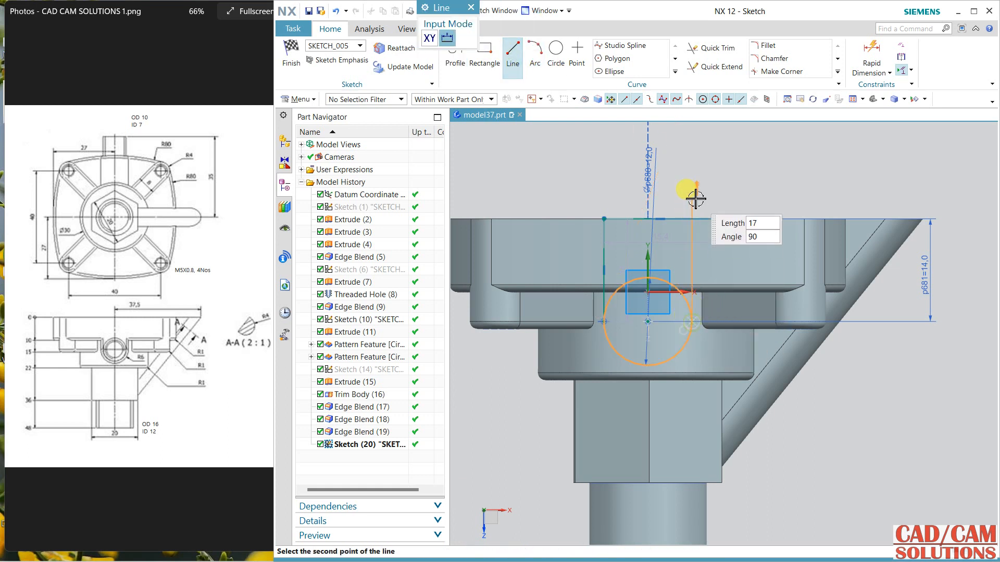
pyautogui.click(693, 196)
pyautogui.press('Escape')
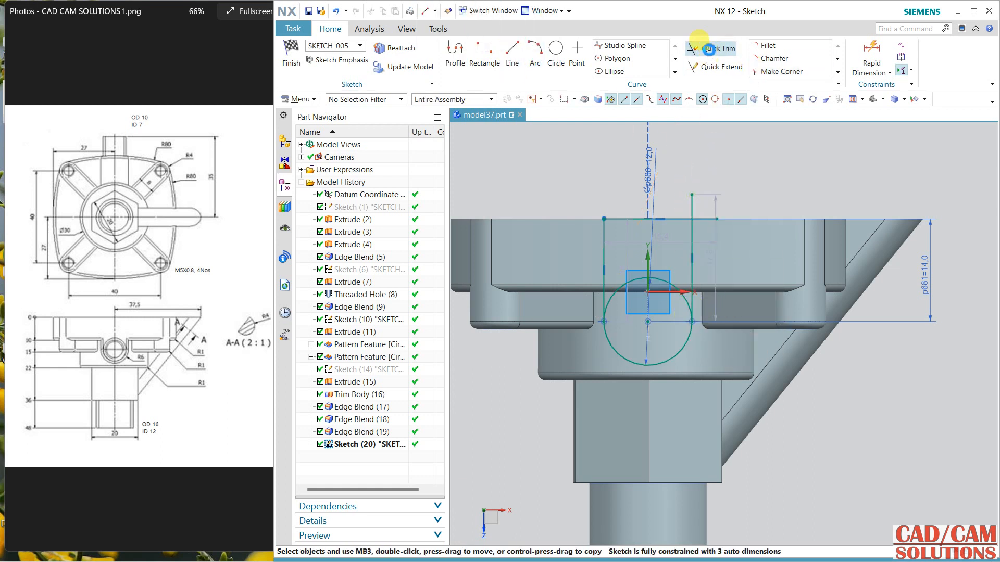
# Step: Trim the overhanging line ends and the circle's inner arc to leave a closed U-shaped profile
pyautogui.click(709, 49)
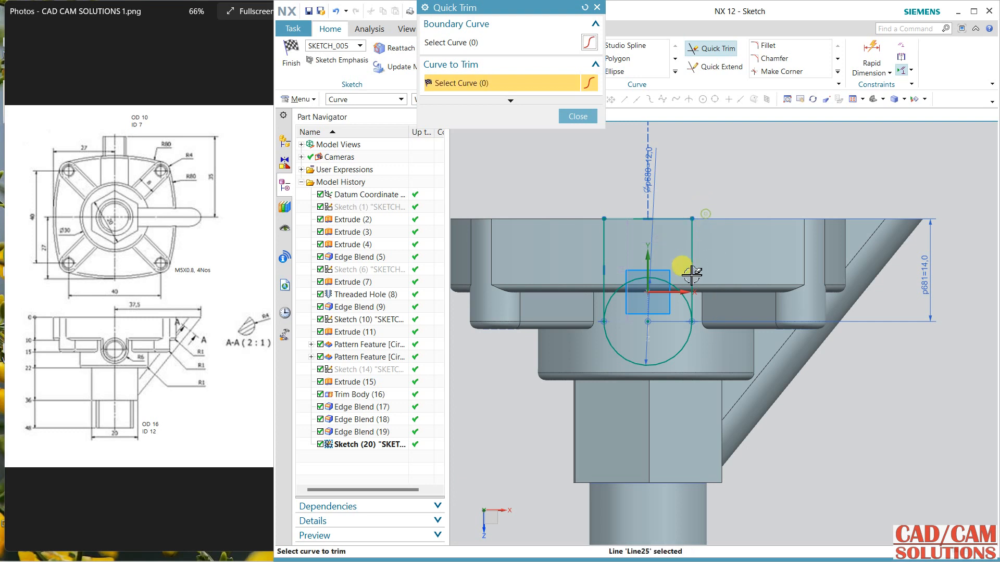
pyautogui.click(680, 288)
pyautogui.press('Escape')
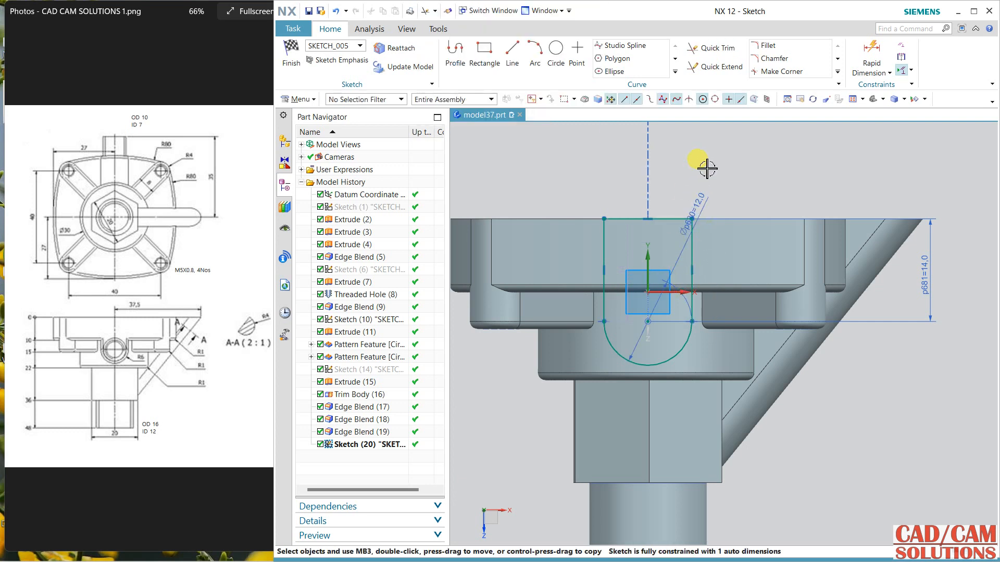
# Step: Fix the straight side of the U-shaped profile at 14 mm and finish the sketch
pyautogui.doubleClick(628, 243)
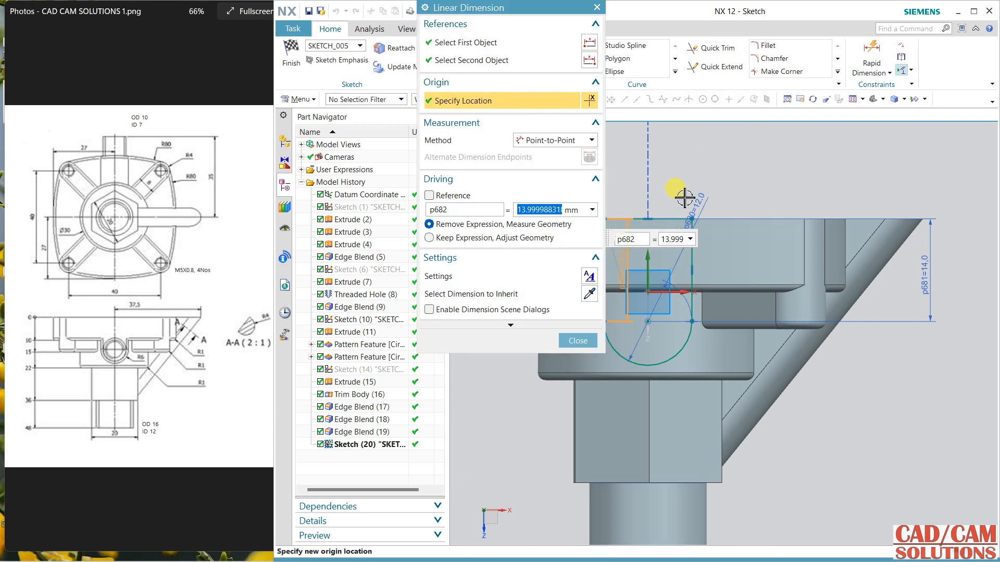
pyautogui.click(578, 341)
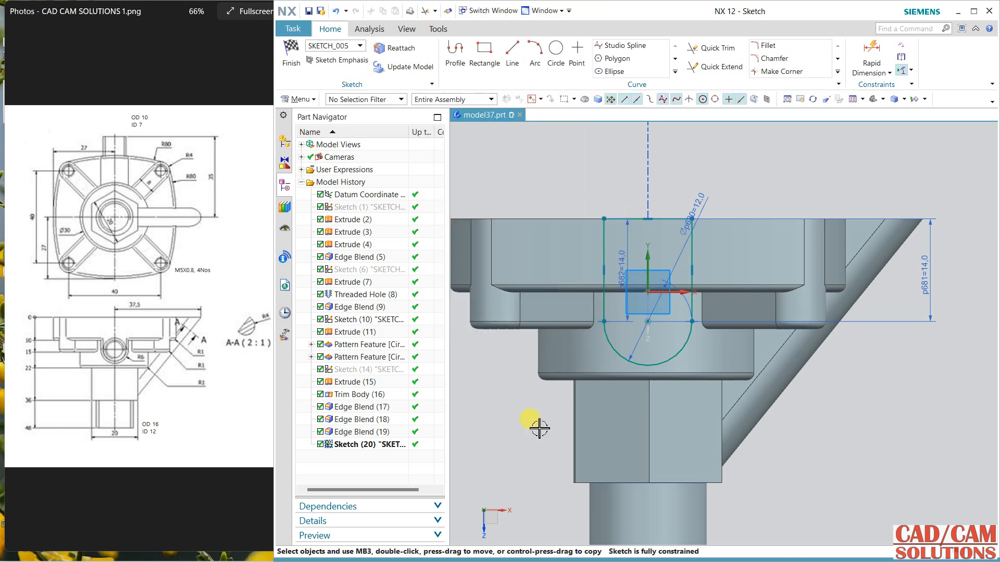
pyautogui.click(292, 73)
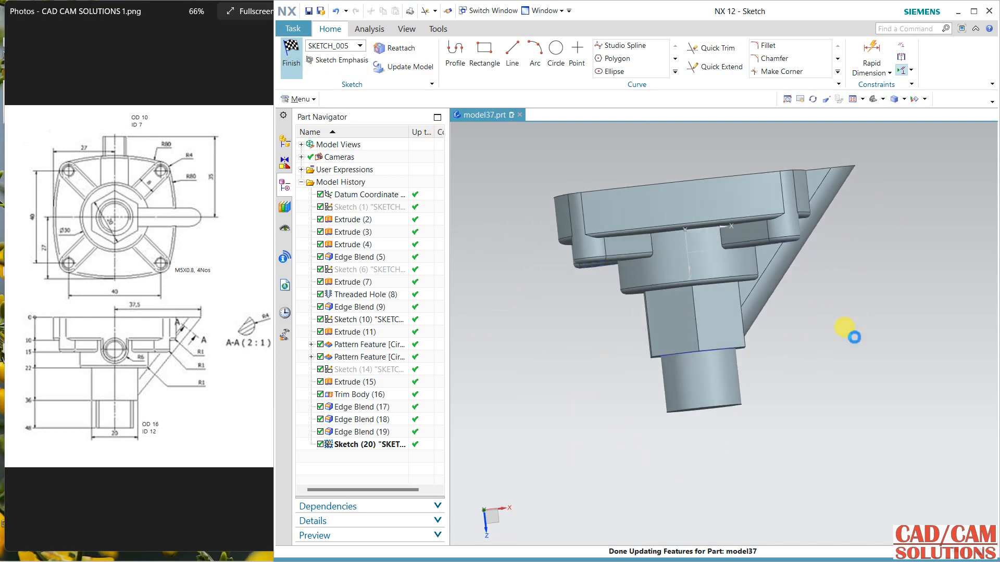
pyautogui.moveTo(819, 436)
pyautogui.mouseDown(button='middle')
pyautogui.moveTo(801, 276)
pyautogui.moveTo(718, 292)
pyautogui.moveTo(727, 277)
pyautogui.moveTo(638, 286)
pyautogui.moveTo(728, 298)
pyautogui.mouseUp(button='middle')
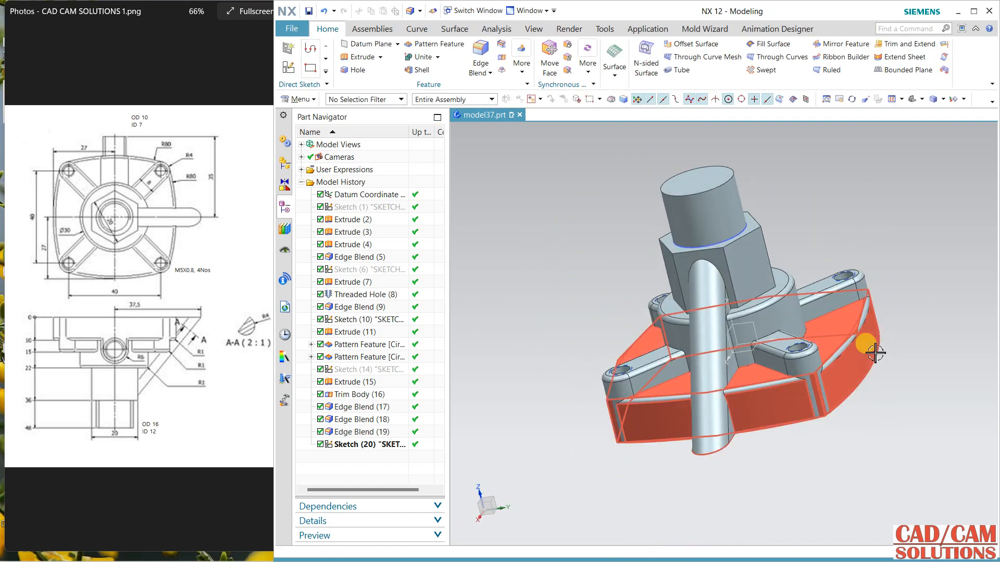
pyautogui.click(701, 48)
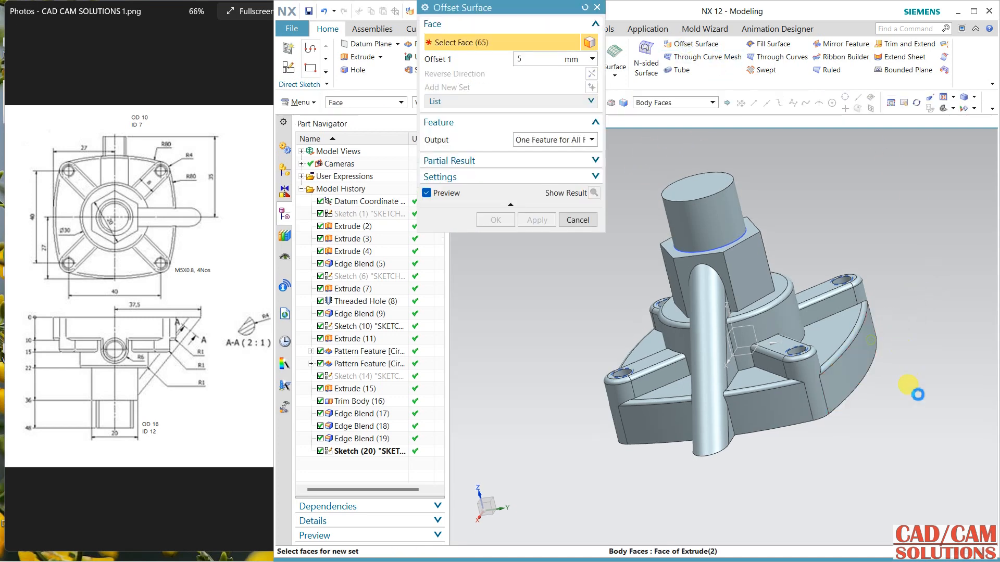
pyautogui.click(512, 221)
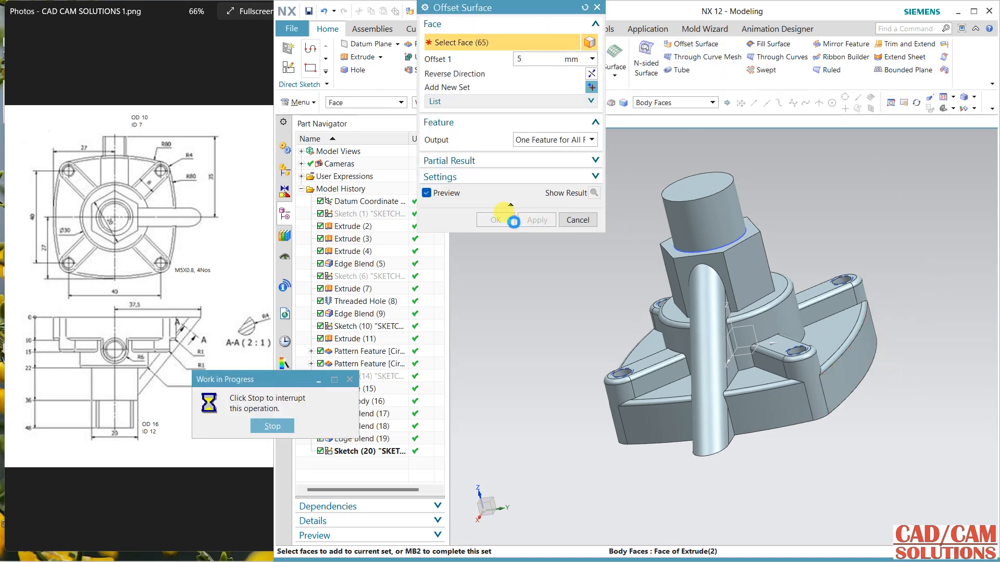
pyautogui.click(576, 221)
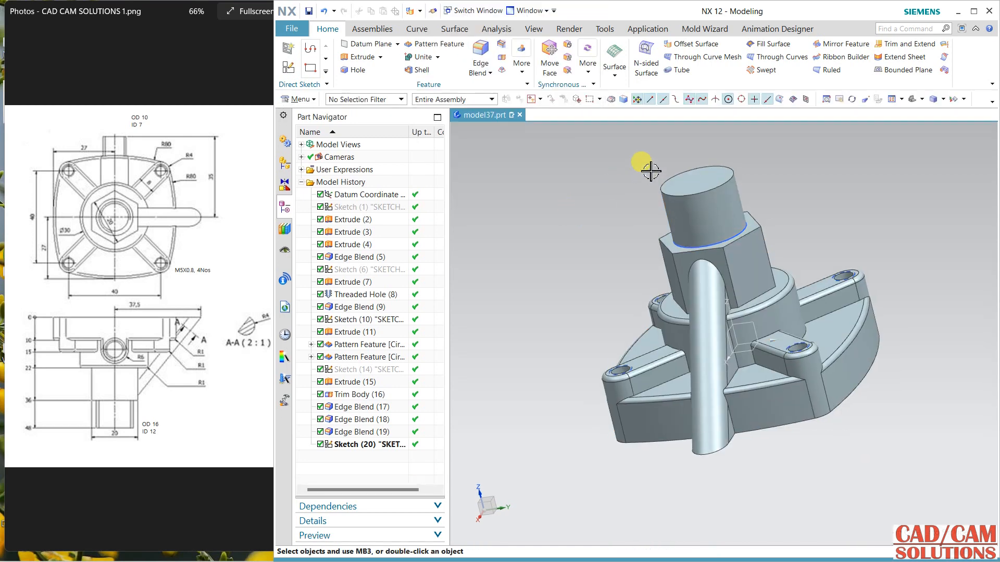
# Step: Create a 0 mm Offset Surface from only the flange's curved side face facing the U-shaped profile, using the Single Face rule
pyautogui.click(682, 43)
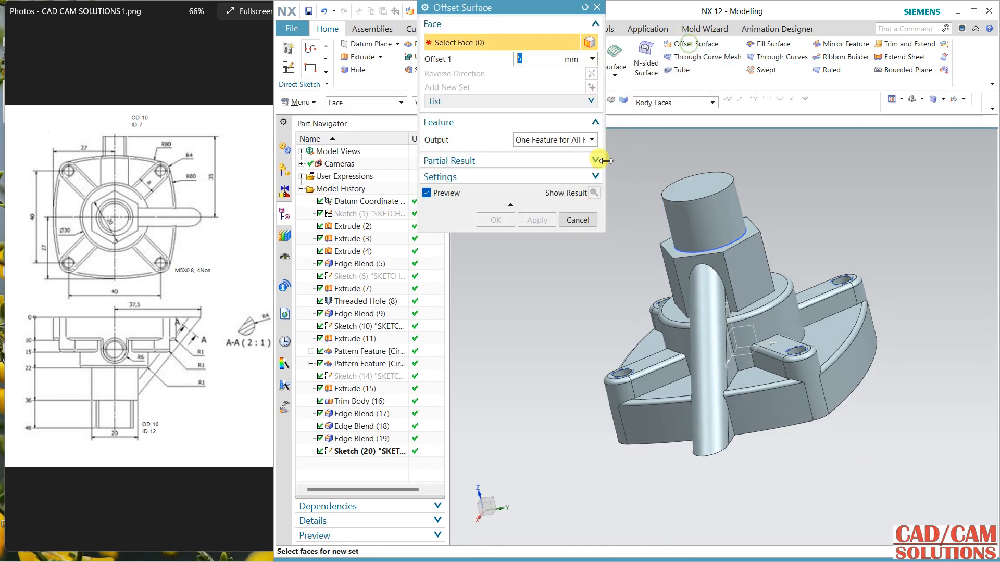
pyautogui.click(657, 103)
pyautogui.click(652, 115)
pyautogui.click(854, 323)
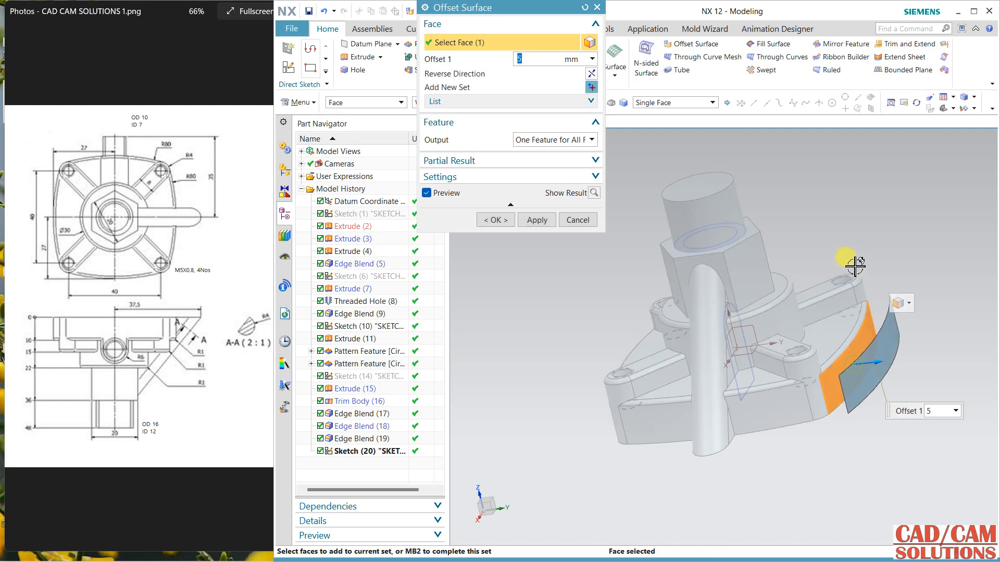
pyautogui.press('Return')
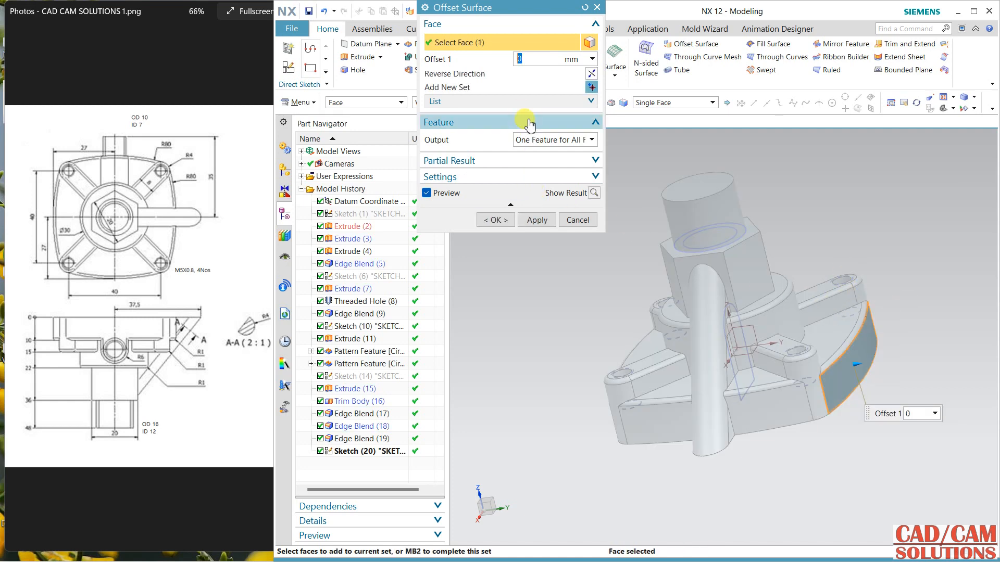
pyautogui.click(495, 219)
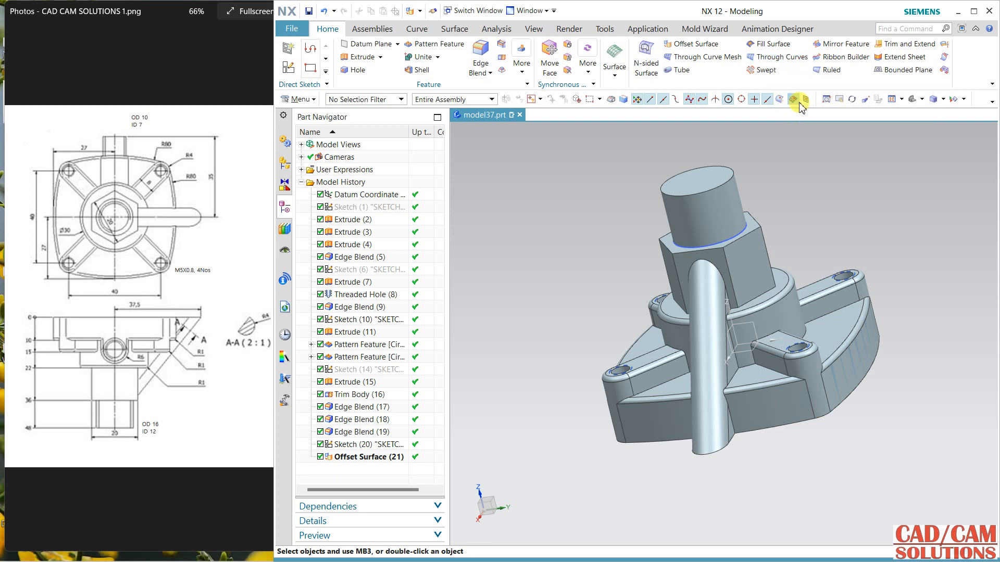
# Step: Extend the offset sheet by 28 mm from its edge nearest the hexagon
pyautogui.click(890, 58)
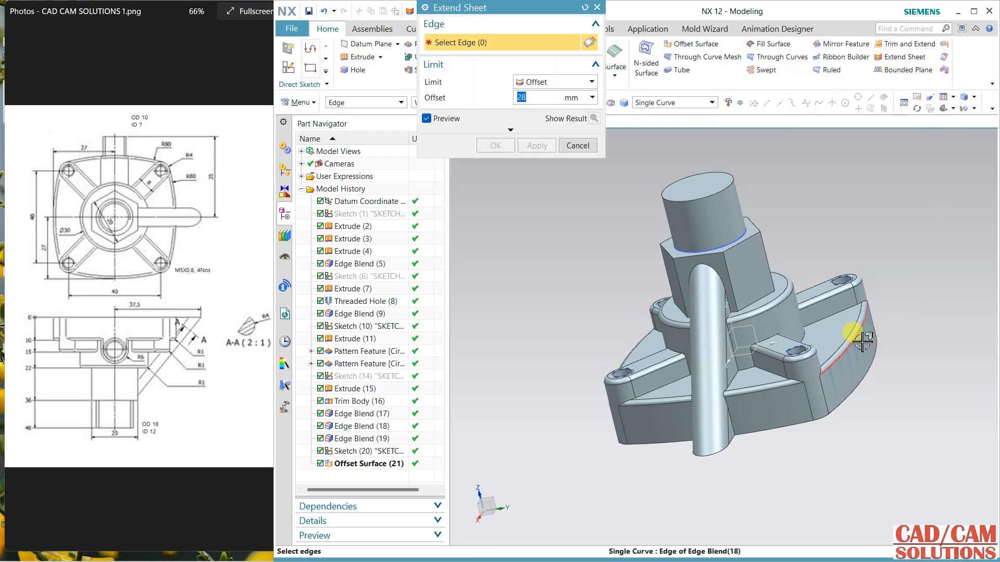
pyautogui.click(850, 304)
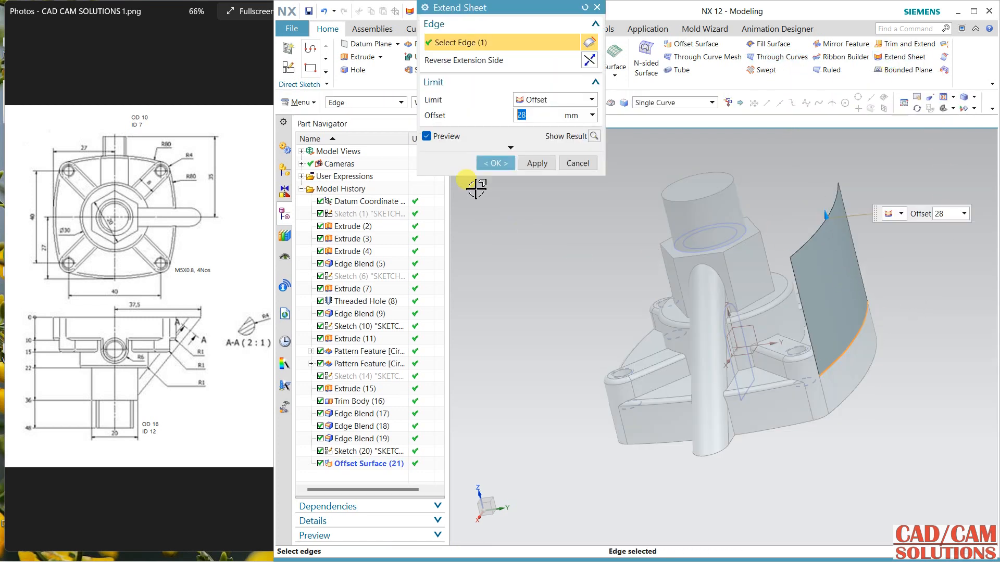
pyautogui.click(495, 163)
# Step: Show the model as wireframe and select the whole U-shaped profile as an Extrude section with the Connected Curves rule
pyautogui.moveTo(529, 265)
pyautogui.mouseDown(button='middle')
pyautogui.moveTo(511, 241)
pyautogui.moveTo(518, 261)
pyautogui.mouseUp(button='middle')
pyautogui.rightClick(523, 205)
pyautogui.click(535, 224)
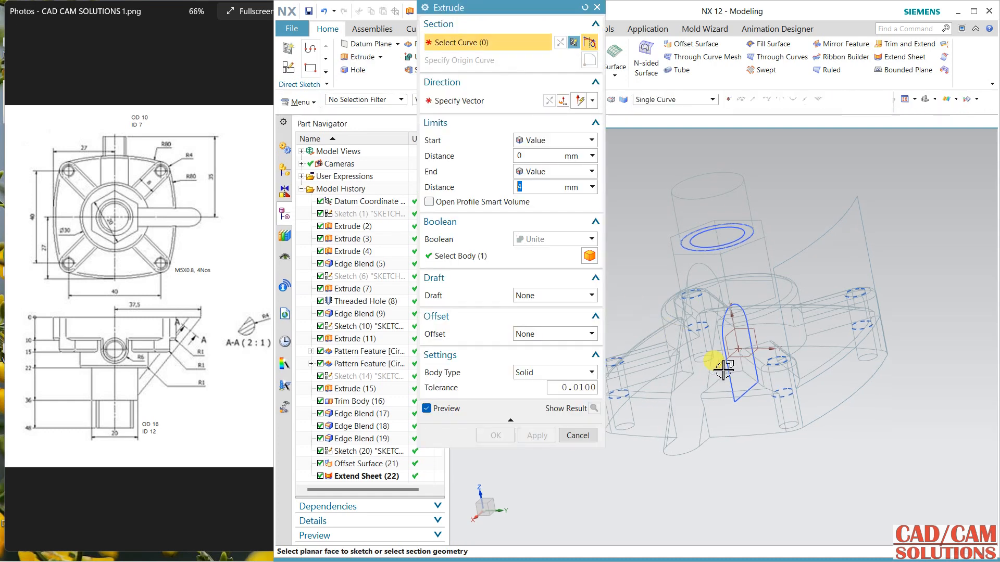
pyautogui.click(727, 414)
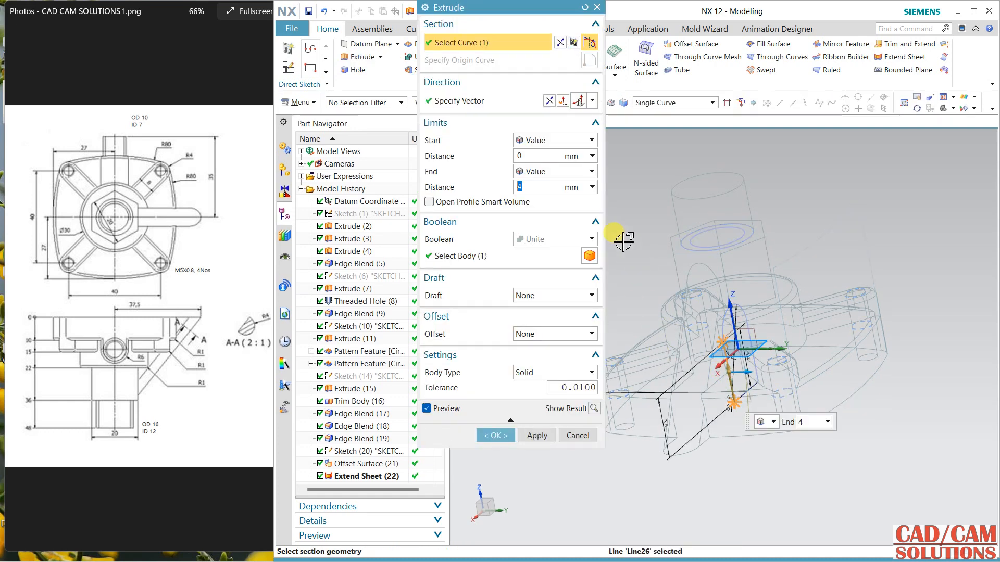
pyautogui.click(674, 103)
pyautogui.click(659, 125)
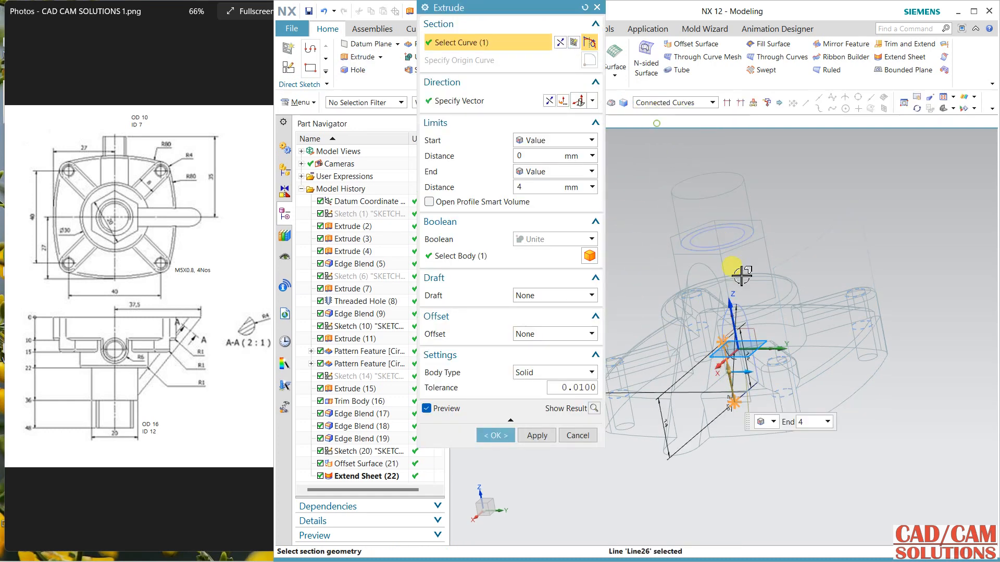
pyautogui.click(730, 313)
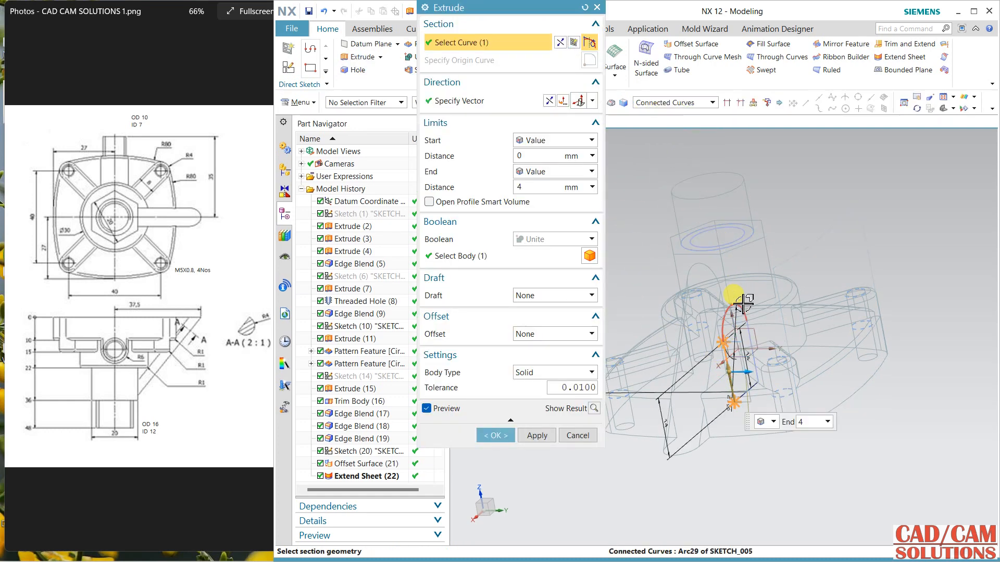
# Step: Try to extrude the U-shaped profile with an Until Selected end limit at the extended sheet or the flange's curved side face
pyautogui.click(565, 172)
pyautogui.click(541, 223)
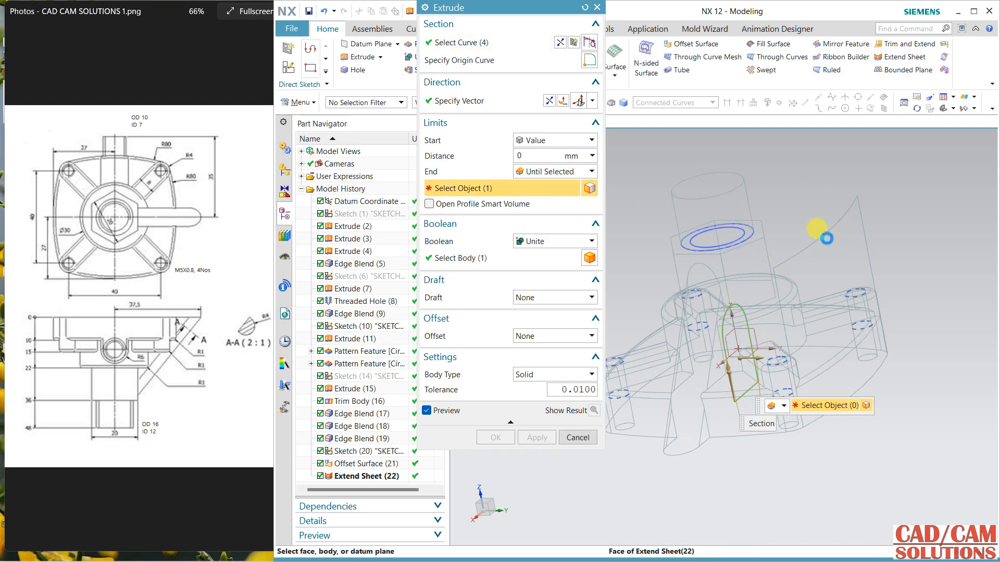
pyautogui.click(826, 238)
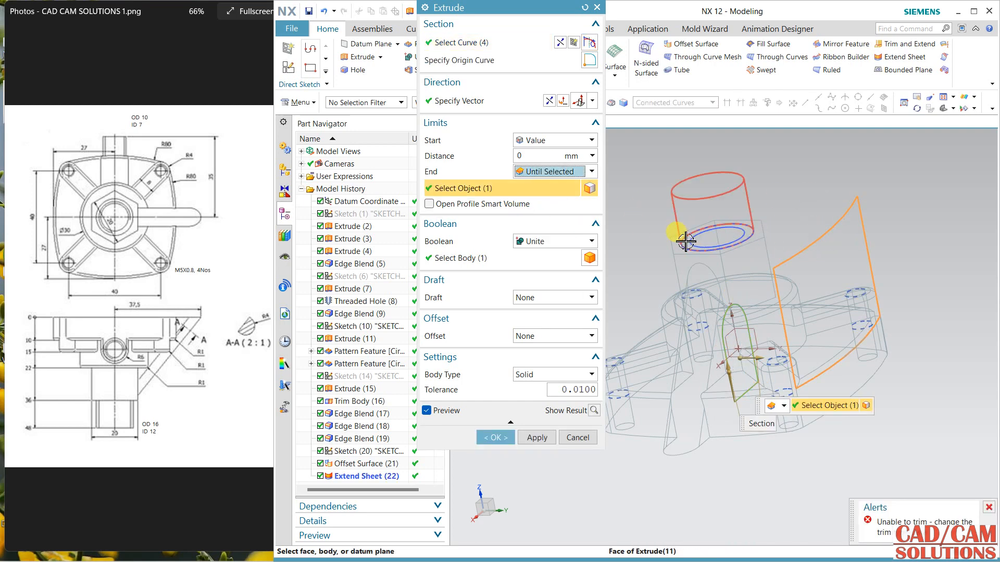
pyautogui.moveTo(660, 252); pyautogui.dragTo(680, 263, button='middle')
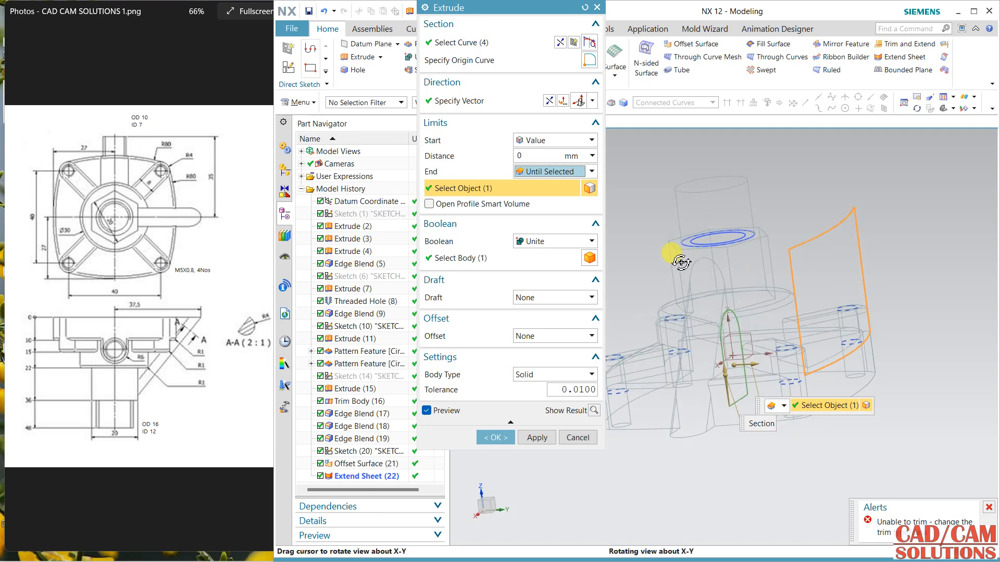
pyautogui.click(844, 370)
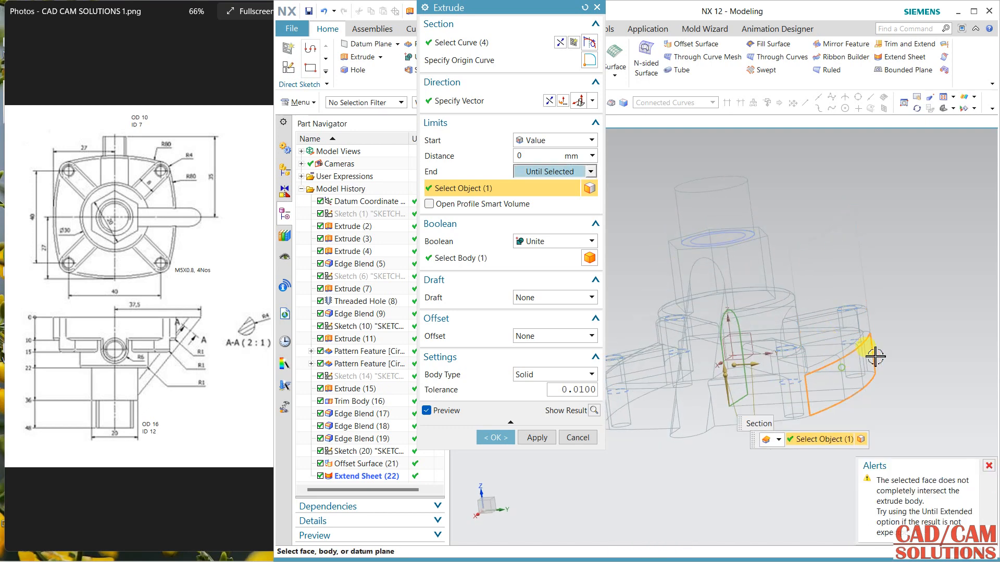
pyautogui.click(823, 269)
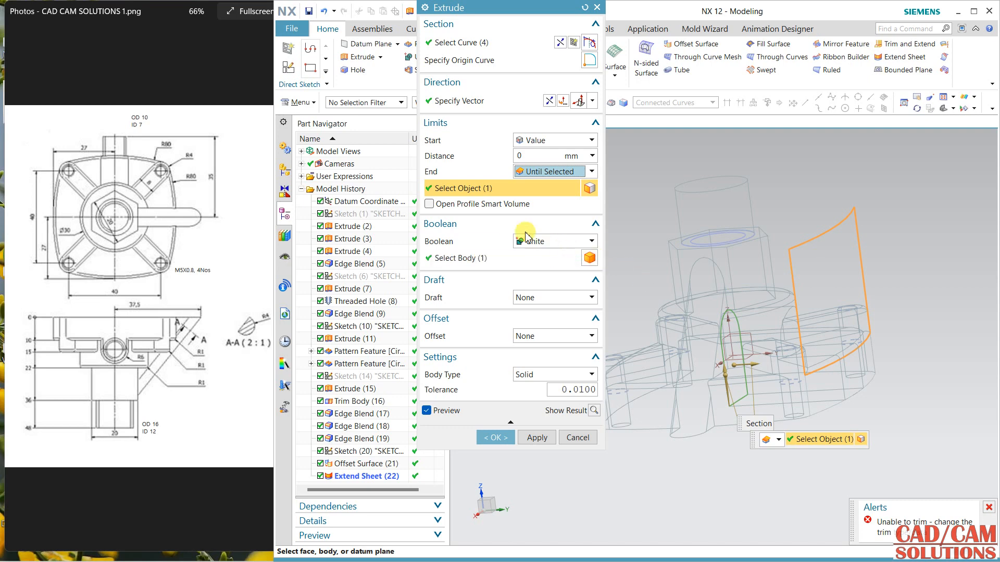
pyautogui.click(498, 204)
pyautogui.click(497, 204)
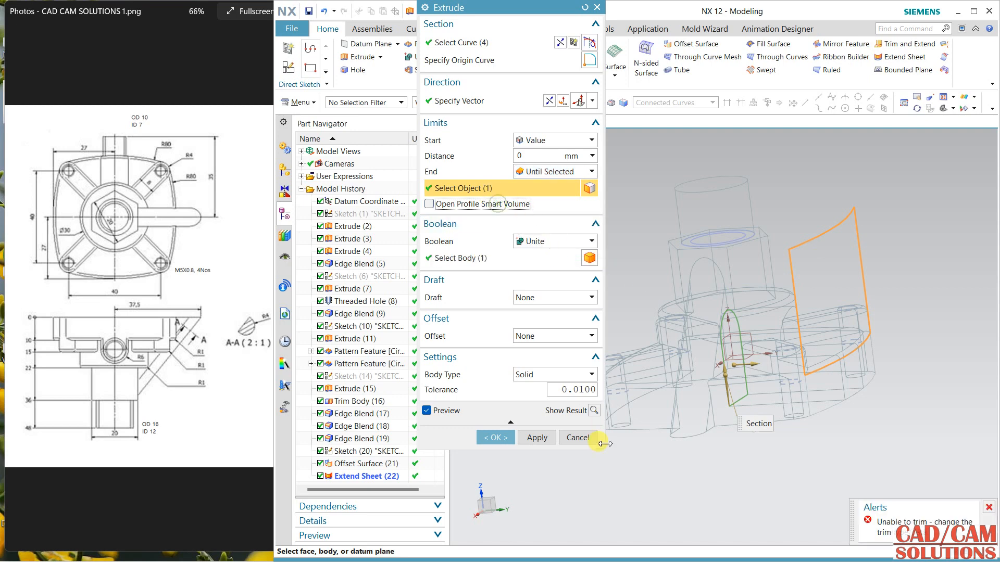
pyautogui.click(589, 438)
# Step: Hide the solid valve body and display the remaining sheets shaded
pyautogui.moveTo(792, 453)
pyautogui.mouseDown(button='middle')
pyautogui.moveTo(754, 458)
pyautogui.moveTo(779, 464)
pyautogui.moveTo(799, 445)
pyautogui.mouseUp(button='middle')
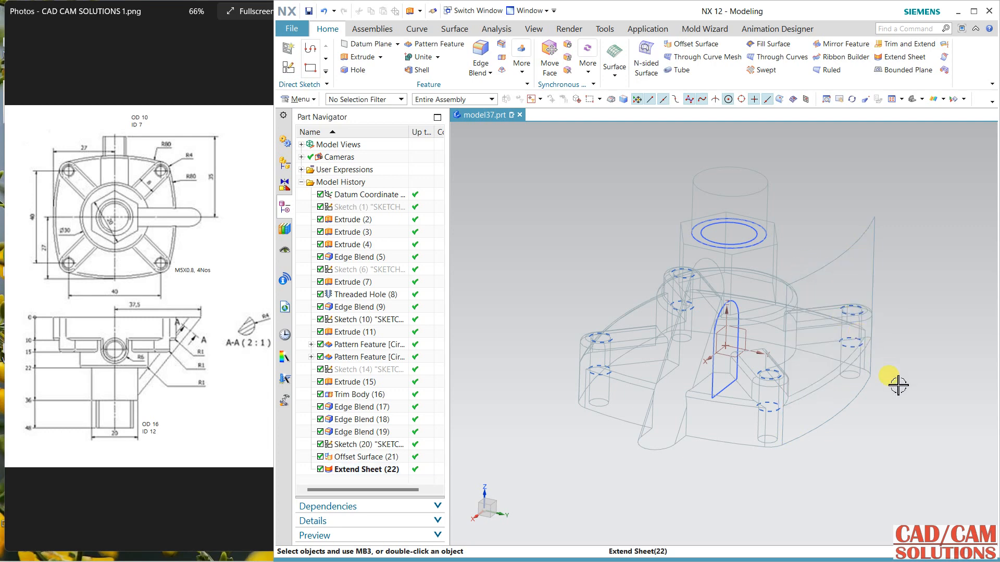
pyautogui.click(754, 383)
pyautogui.click(755, 399)
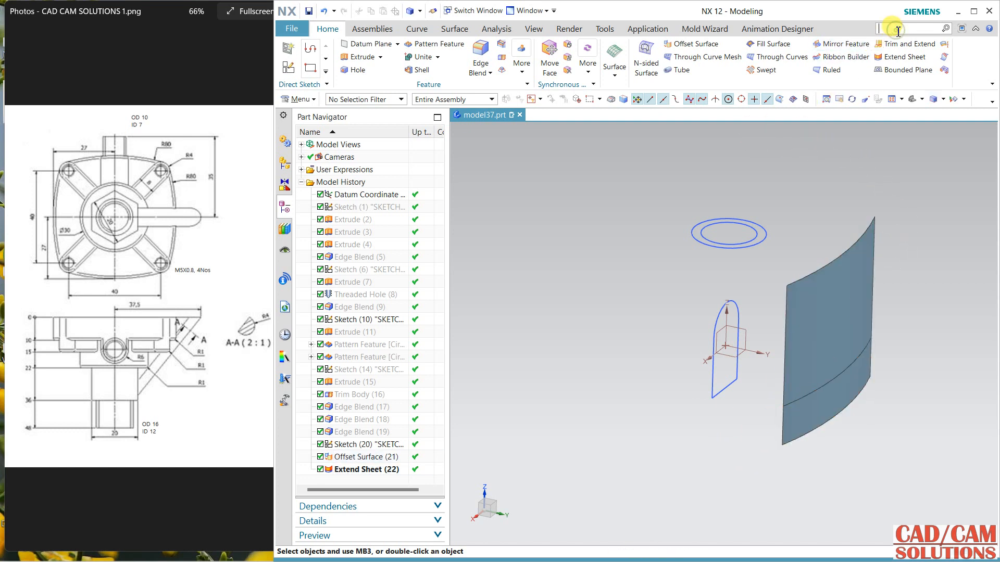
# Step: Find the Sew command by searching for "sew" and sew the extended sheet and the offset sheet into one sheet body
pyautogui.press('Return')
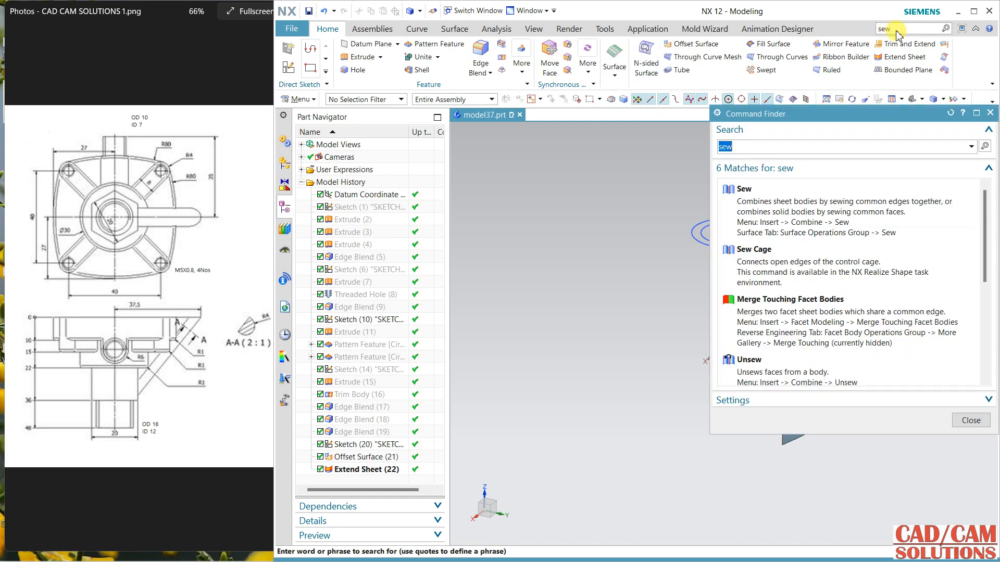
pyautogui.click(817, 199)
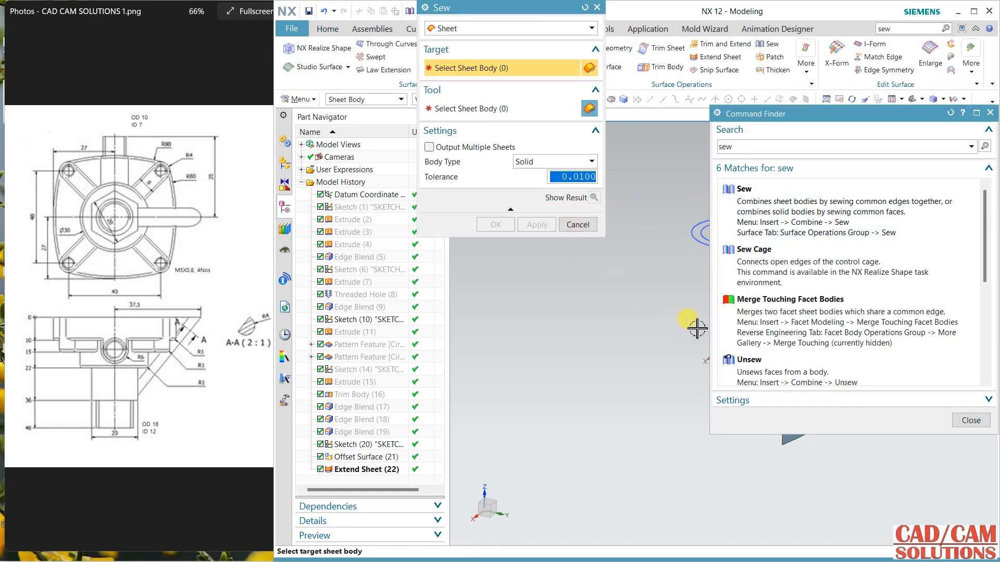
pyautogui.click(990, 113)
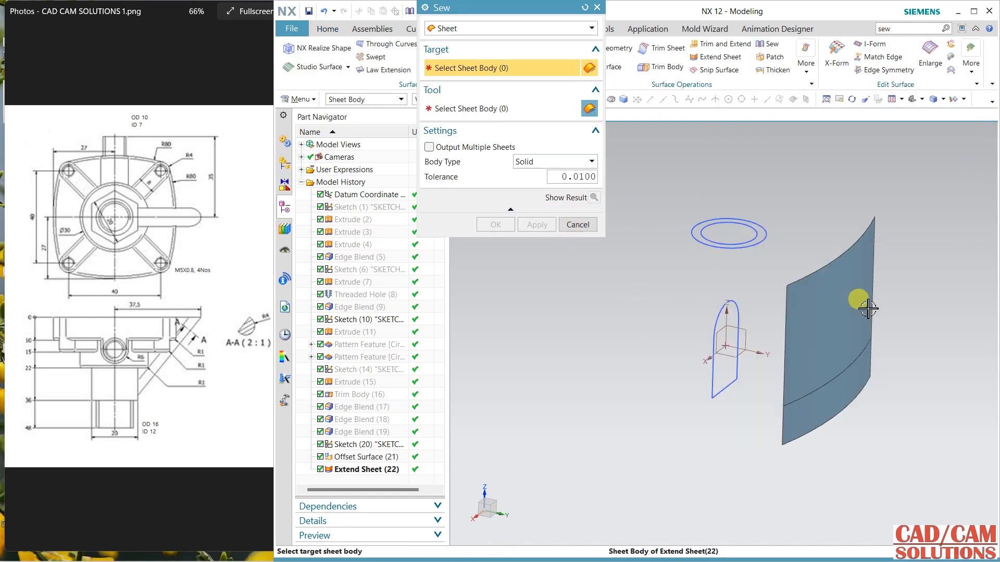
pyautogui.click(867, 309)
pyautogui.click(863, 390)
pyautogui.click(494, 223)
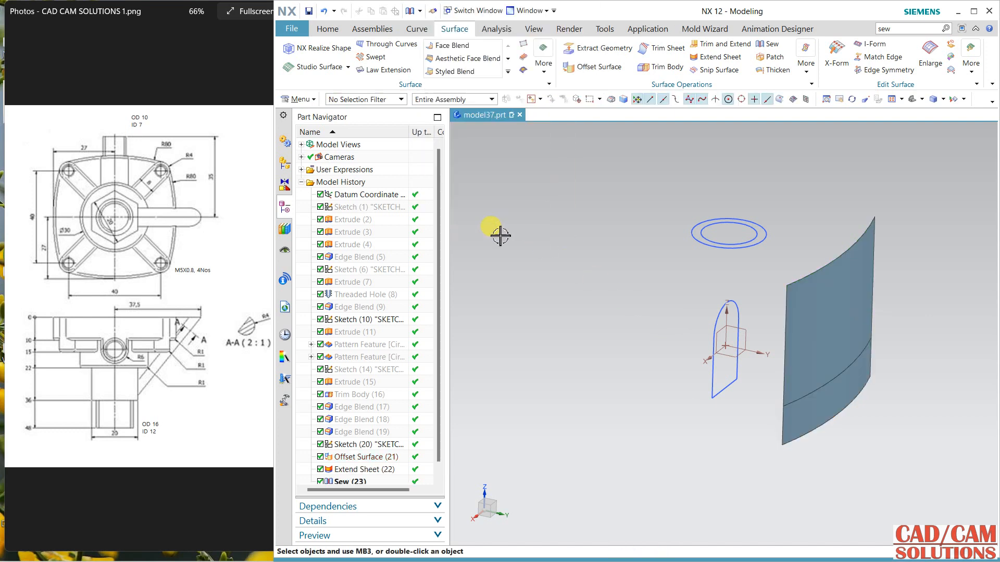
# Step: Hide the sewn sheet and show it again to check which surfaces belong to it
pyautogui.rightClick(359, 480)
pyautogui.click(392, 226)
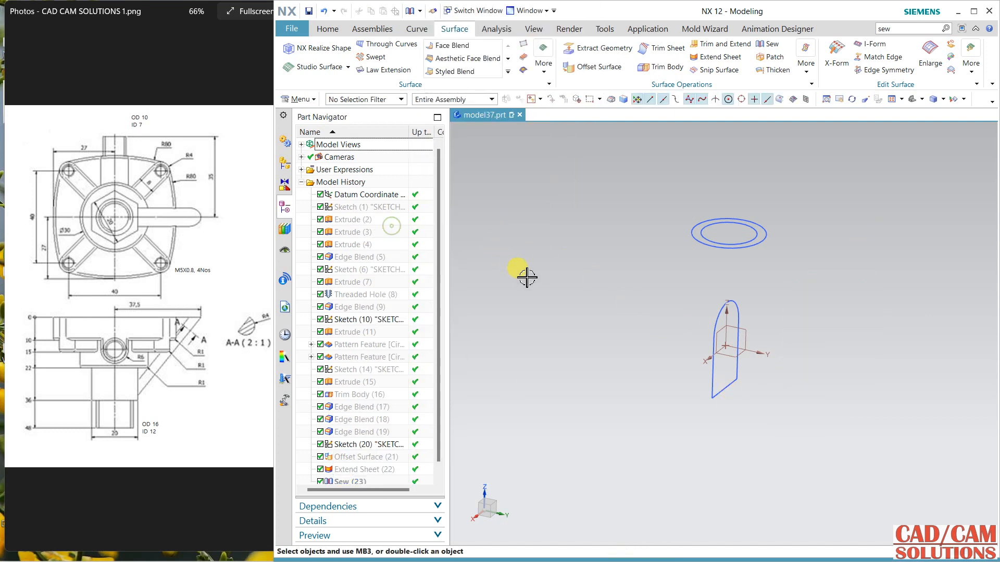
pyautogui.scroll(-1, 357, 479)
pyautogui.click(358, 469)
pyautogui.rightClick(363, 470)
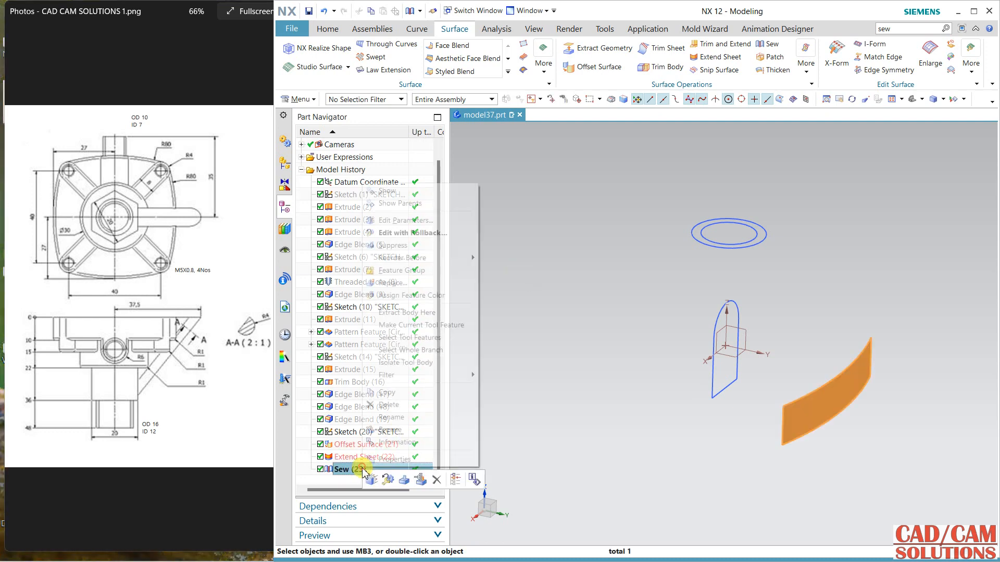
pyautogui.click(400, 193)
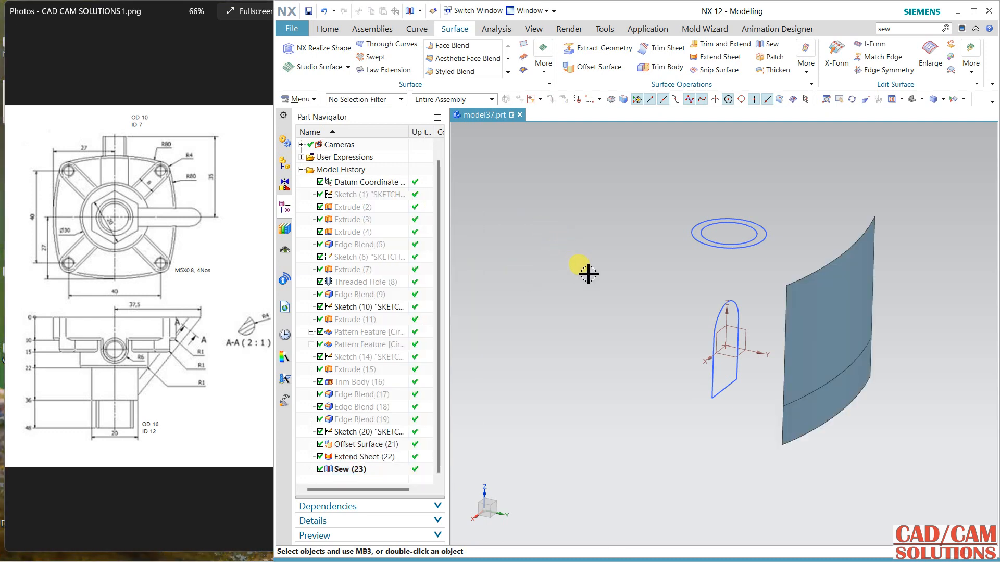
# Step: Set up an Extrude of the connected U-shaped profile with the end limit Until Selected at the sewn sheet and Boolean None
pyautogui.click(336, 31)
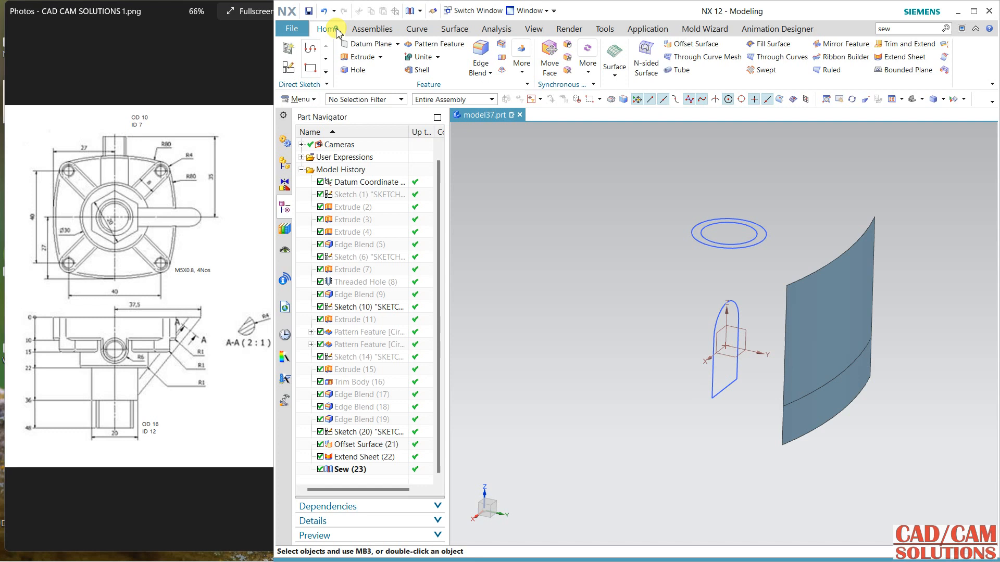
pyautogui.click(350, 59)
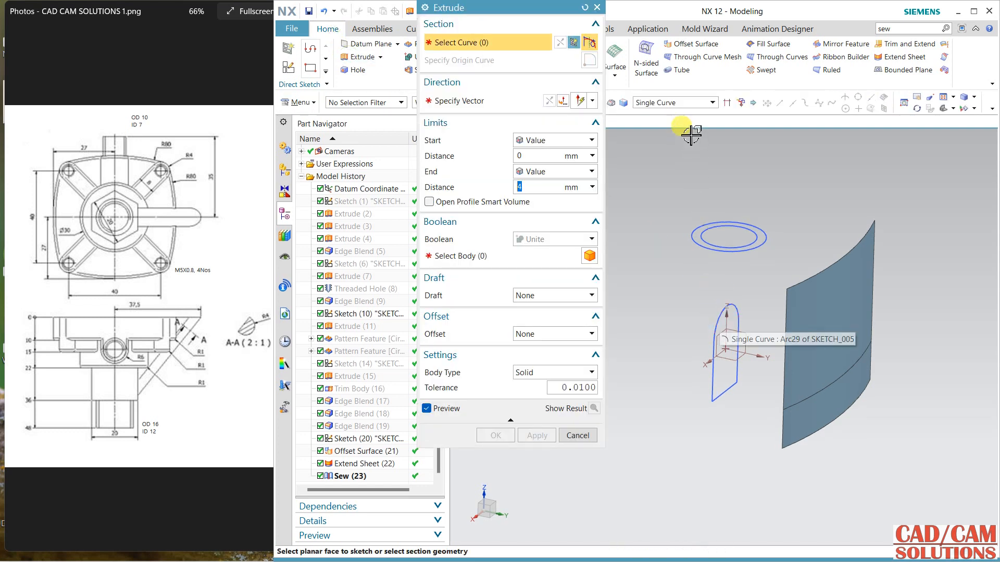
pyautogui.click(674, 103)
pyautogui.click(659, 125)
pyautogui.click(724, 316)
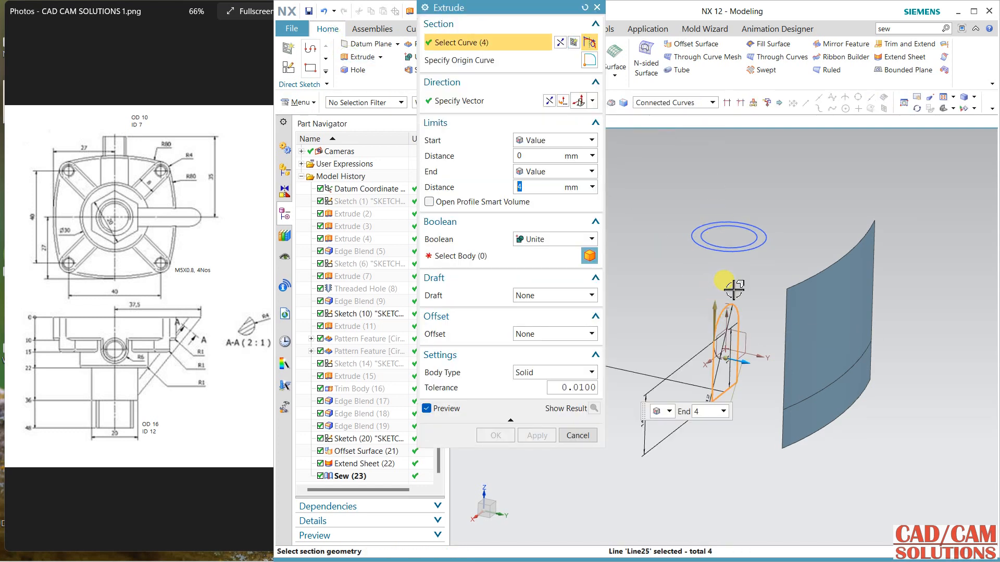
pyautogui.click(552, 171)
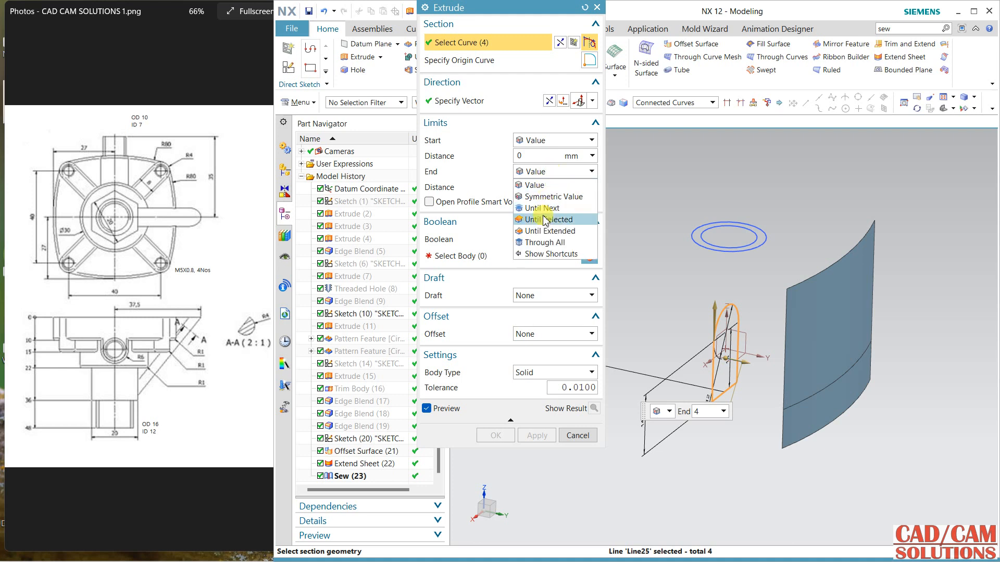
pyautogui.click(589, 223)
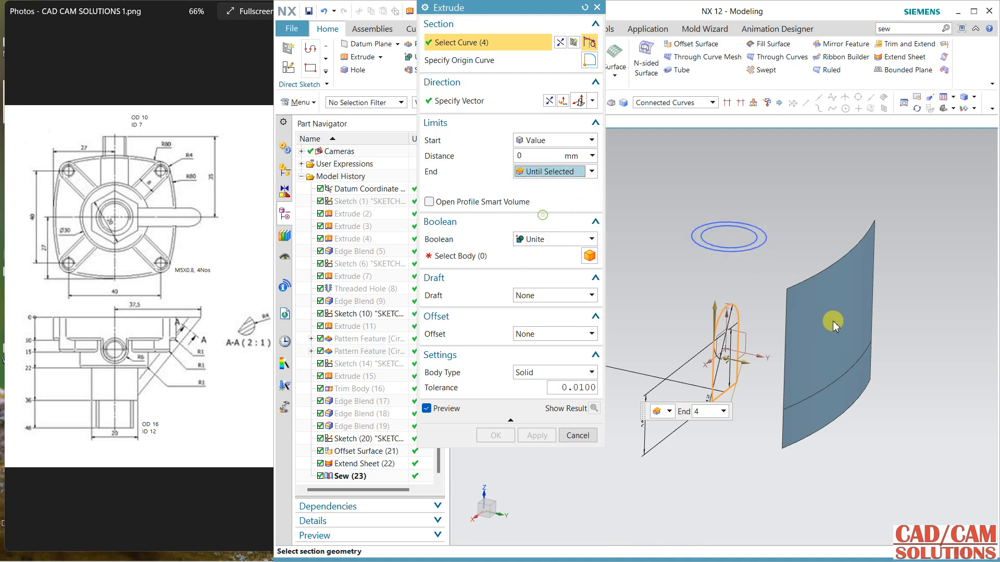
pyautogui.click(349, 476)
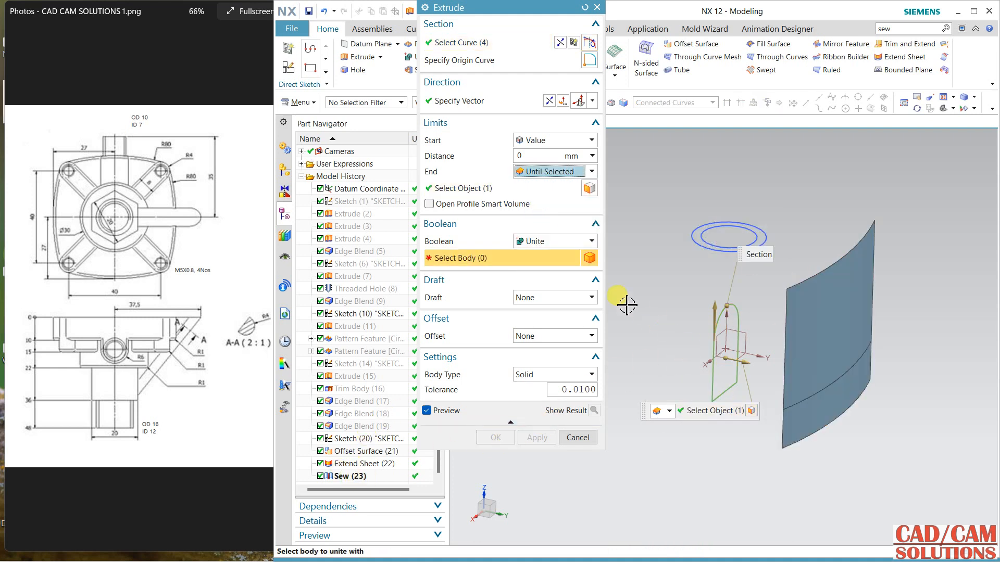
pyautogui.click(560, 241)
pyautogui.click(542, 253)
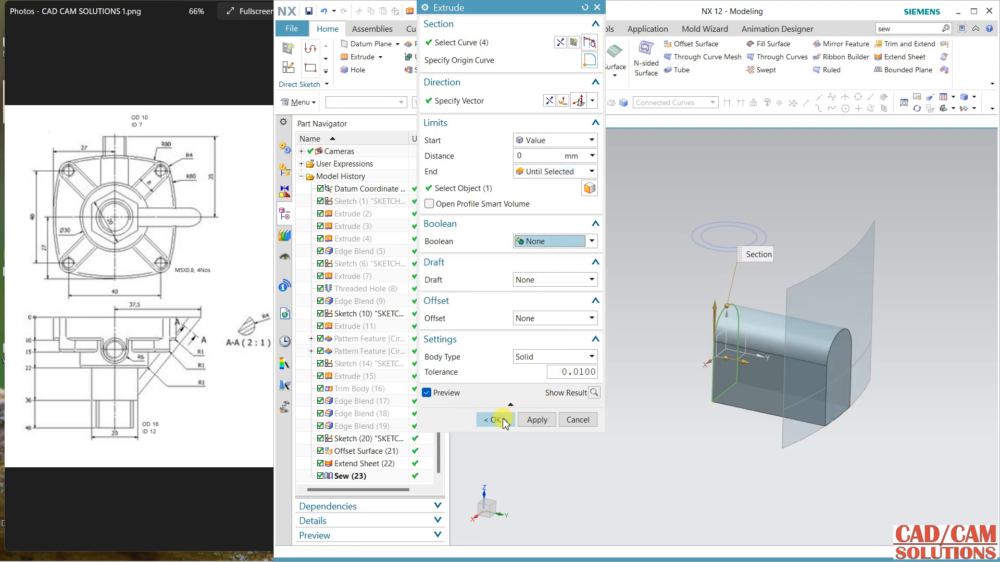
# Step: Unite the extrusion with the redisplayed valve body, complete it, and hide the sewn sheet
pyautogui.rightClick(358, 241)
pyautogui.click(368, 247)
pyautogui.click(541, 241)
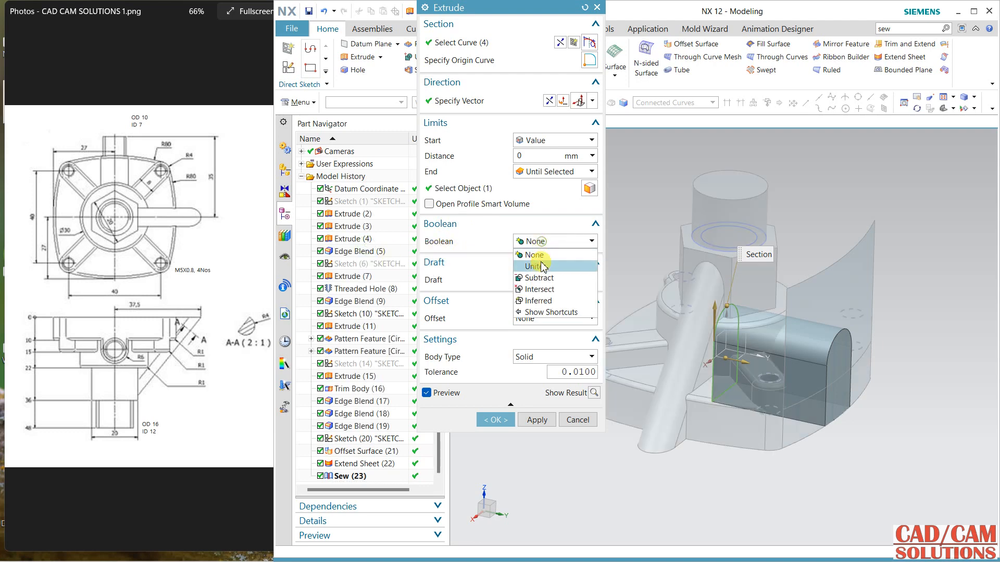
pyautogui.click(541, 266)
pyautogui.click(495, 438)
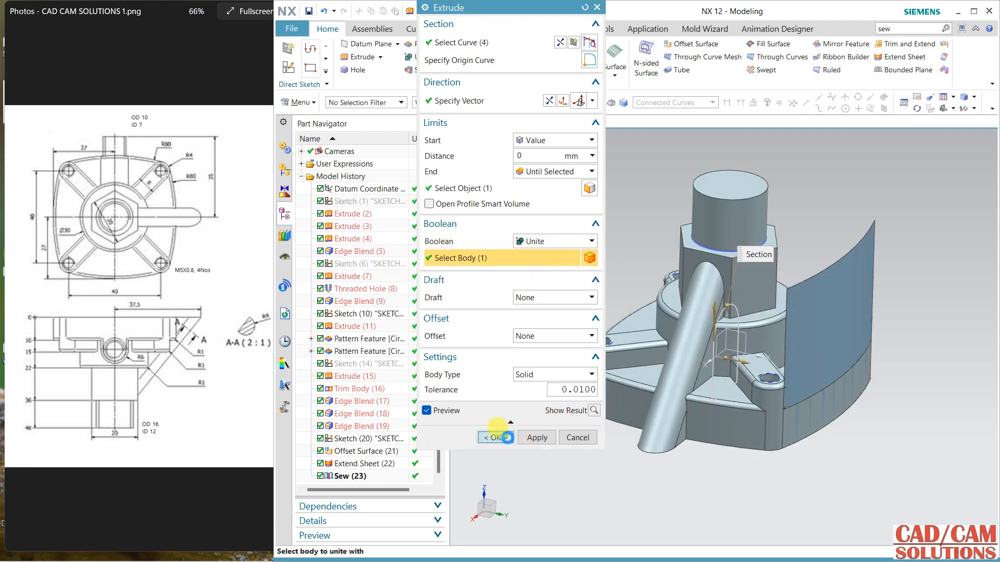
pyautogui.moveTo(862, 259); pyautogui.dragTo(861, 277, button='right')
pyautogui.moveTo(911, 368); pyautogui.dragTo(891, 384, button='middle')
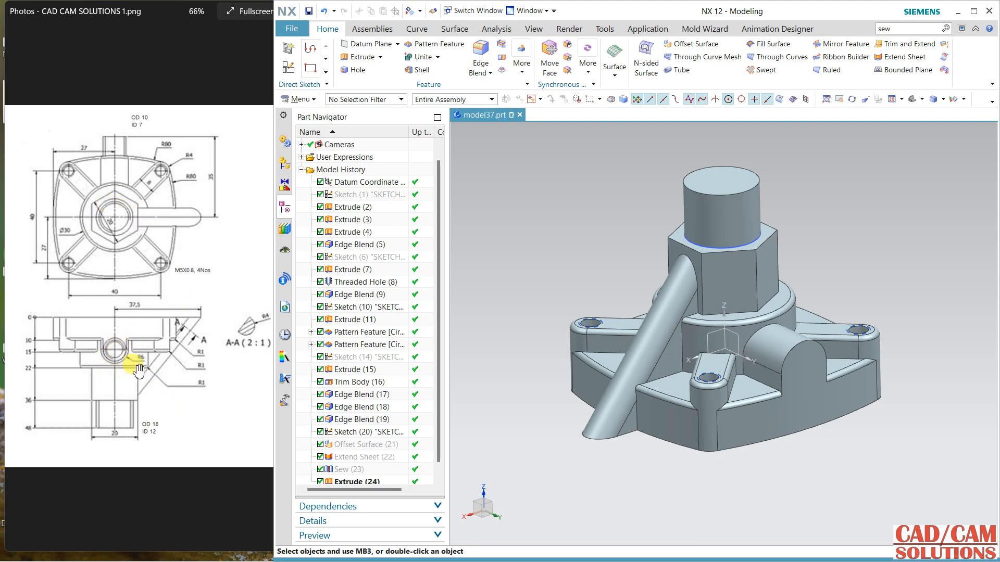
# Step: Check the side port in the reference drawing and start a sketch on the datum XZ plane with a horizontal X reference
pyautogui.moveTo(188, 334)
pyautogui.mouseDown()
pyautogui.moveTo(116, 328)
pyautogui.moveTo(94, 338)
pyautogui.mouseUp()
pyautogui.moveTo(111, 288); pyautogui.dragTo(235, 293)
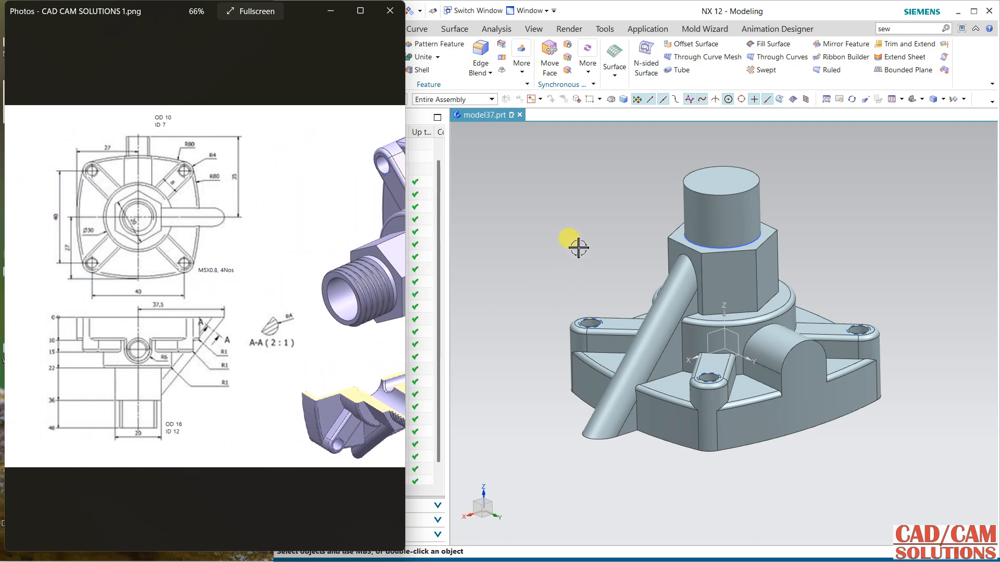
pyautogui.moveTo(578, 247); pyautogui.dragTo(508, 161, button='middle')
pyautogui.click(596, 11)
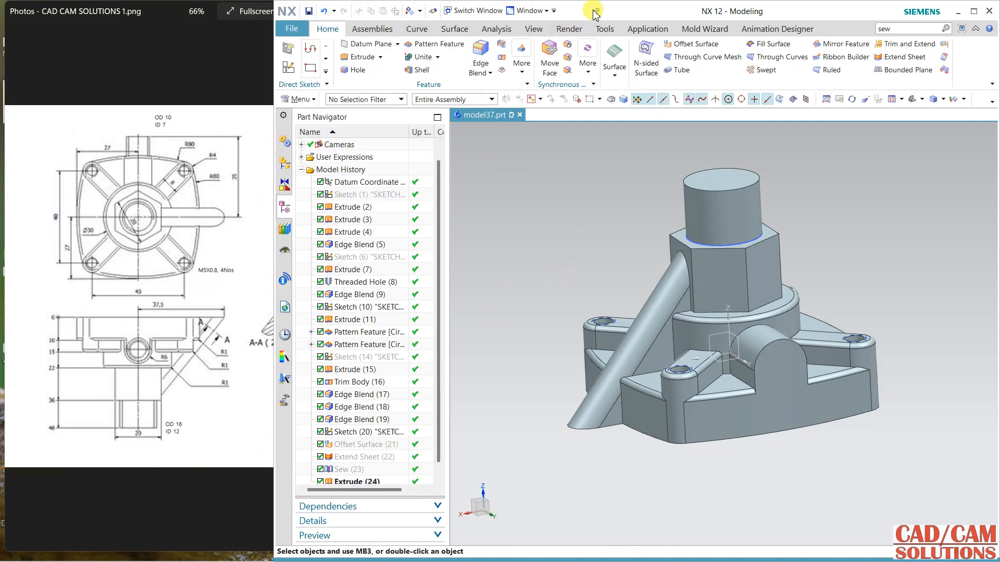
pyautogui.click(295, 69)
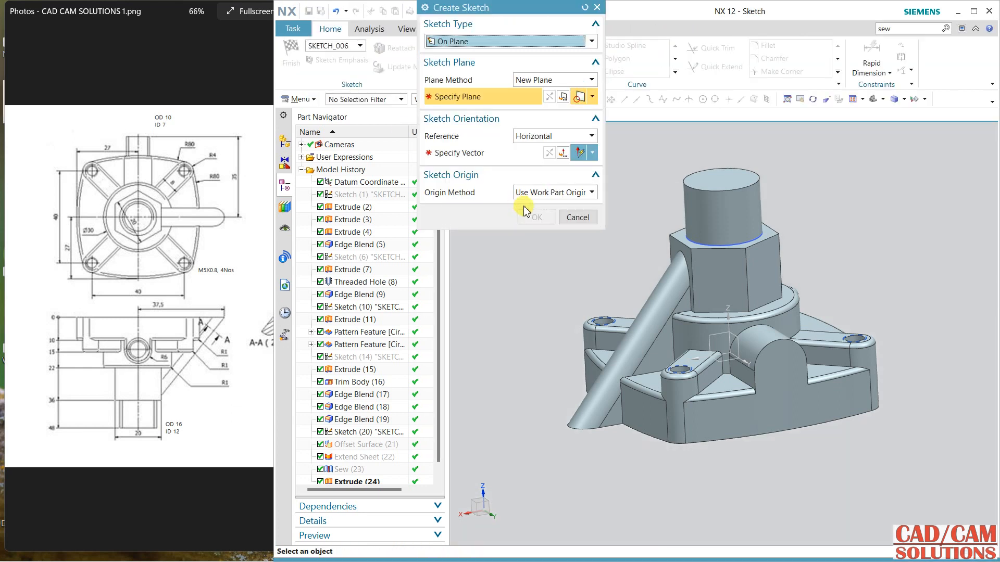
pyautogui.click(708, 343)
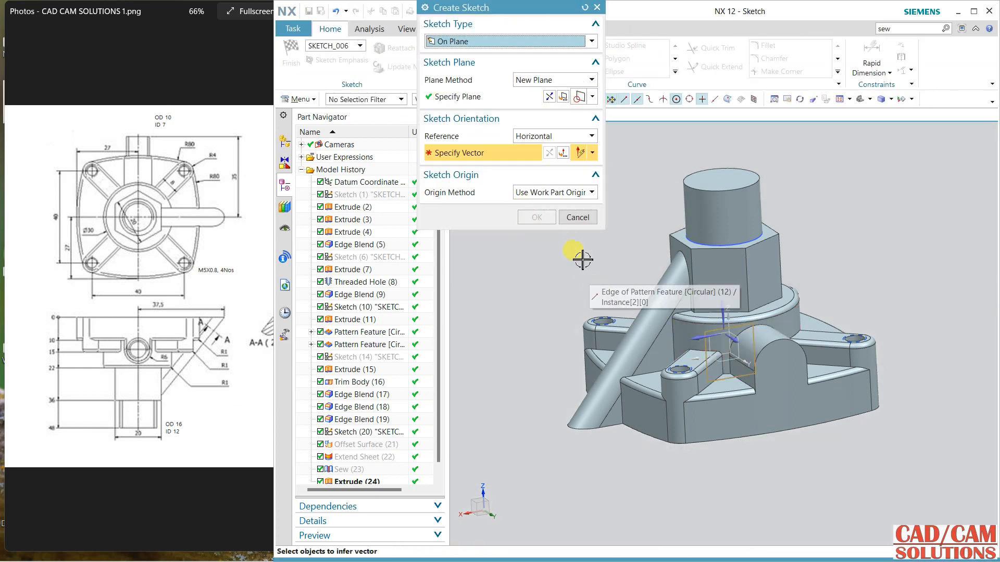
pyautogui.click(692, 341)
pyautogui.middleClick(626, 258)
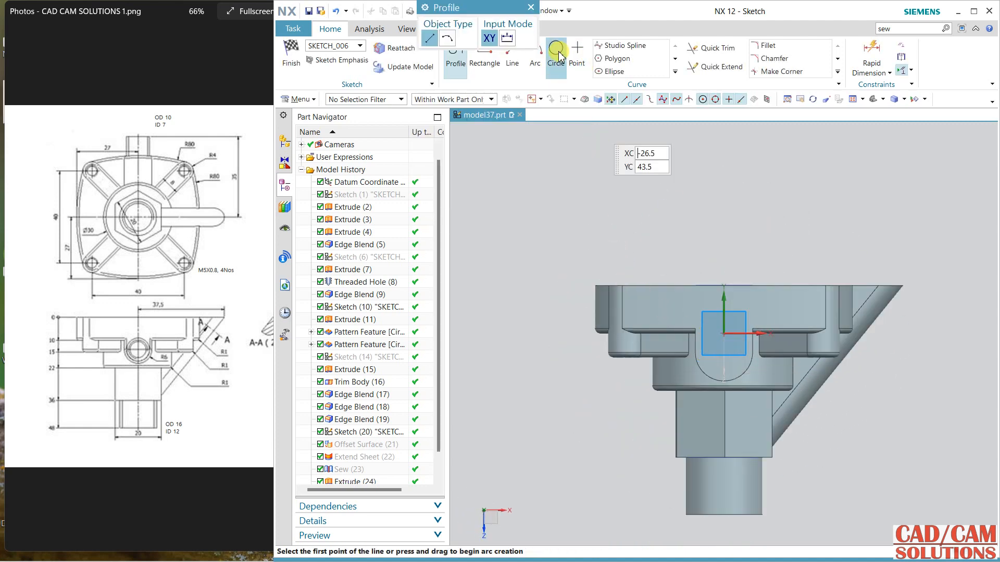
# Step: In wireframe display, draw a circle larger than the U-shaped profile's arc and centred on that arc's centre
pyautogui.click(557, 54)
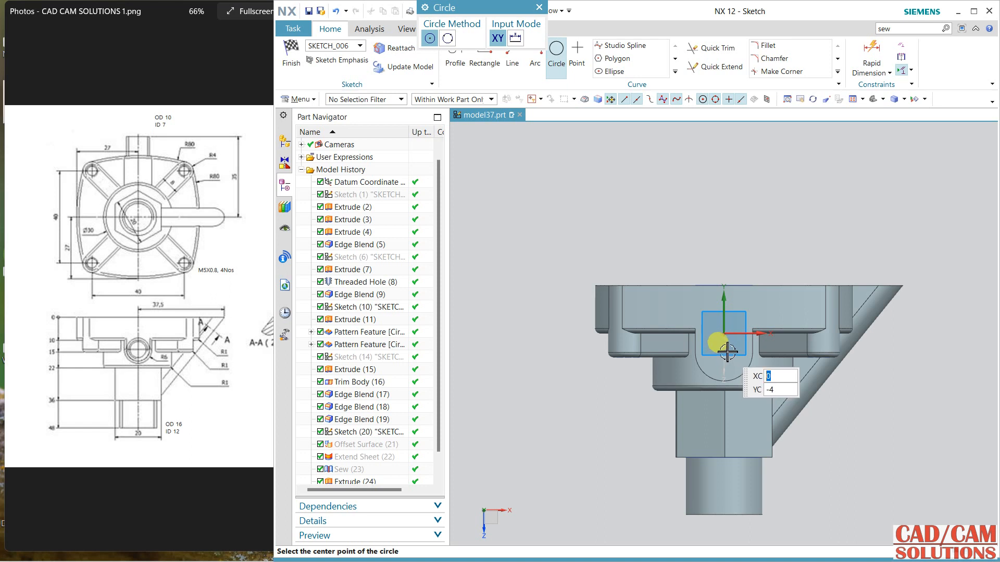
pyautogui.rightClick(718, 206)
pyautogui.click(728, 218)
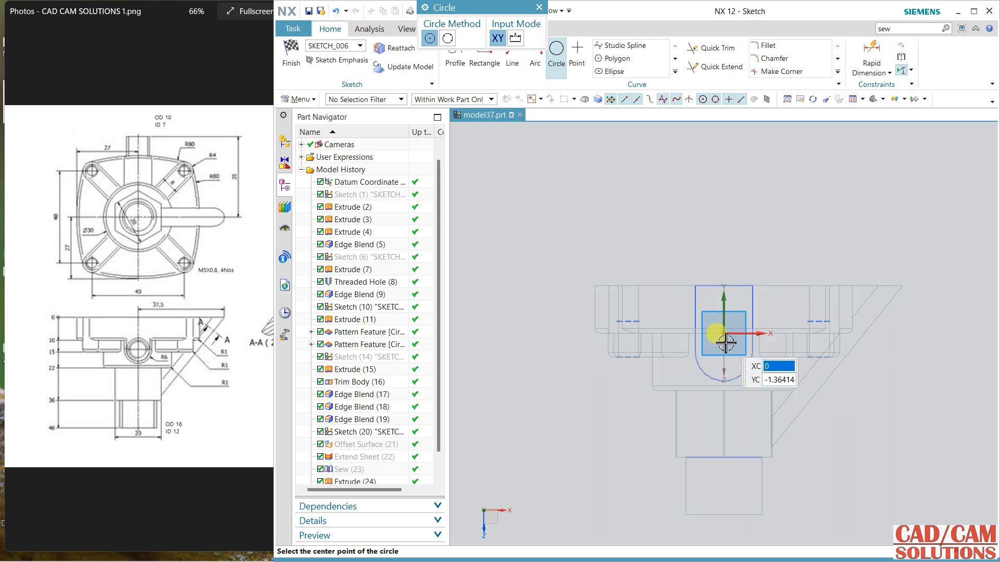
pyautogui.scroll(2, 722, 360)
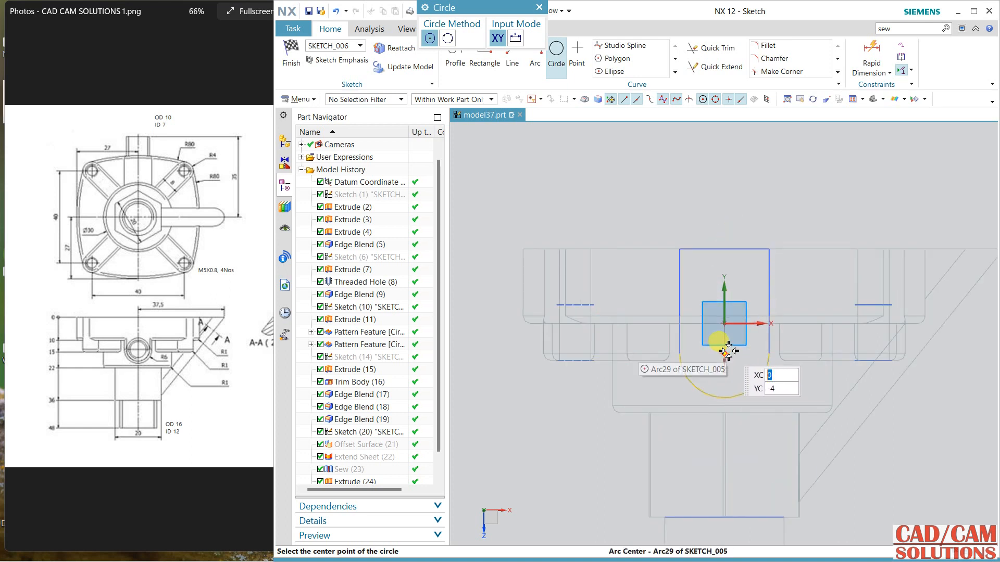
pyautogui.click(724, 354)
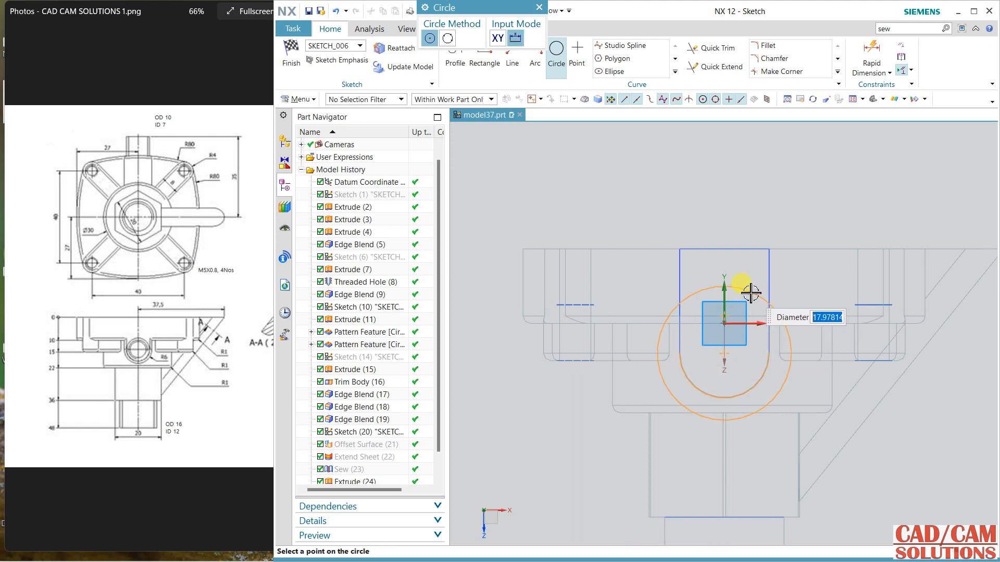
pyautogui.click(743, 277)
pyautogui.press('Escape')
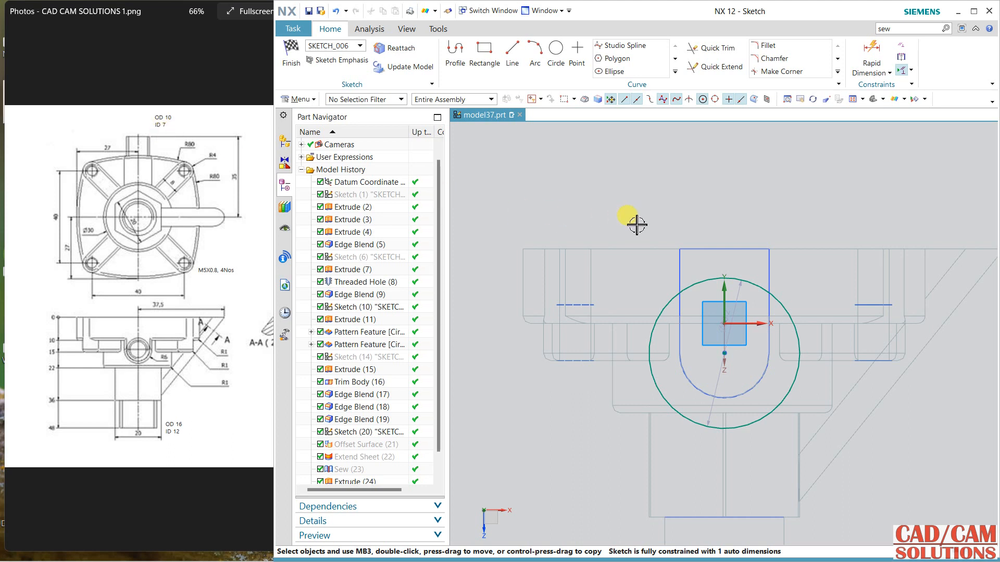
# Step: Set the side port circle's diameter to 7 mm and finish the sketch
pyautogui.doubleClick(740, 292)
pyautogui.press('Return')
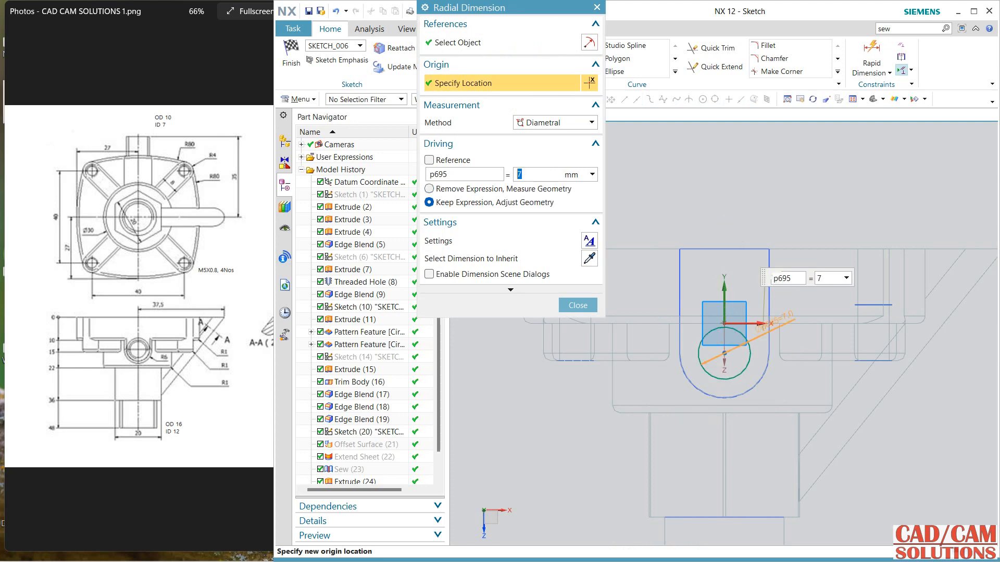
pyautogui.click(576, 305)
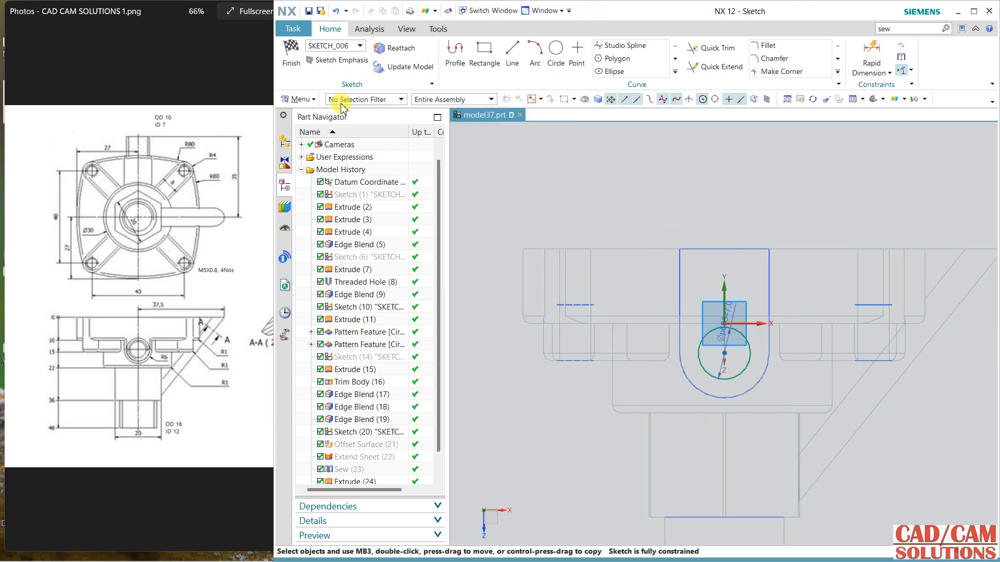
pyautogui.click(303, 66)
# Step: Extrude the 7 mm circle from 0 to 35 mm outward through the side boss and unite it with the valve body
pyautogui.moveTo(577, 235); pyautogui.dragTo(590, 238, button='middle')
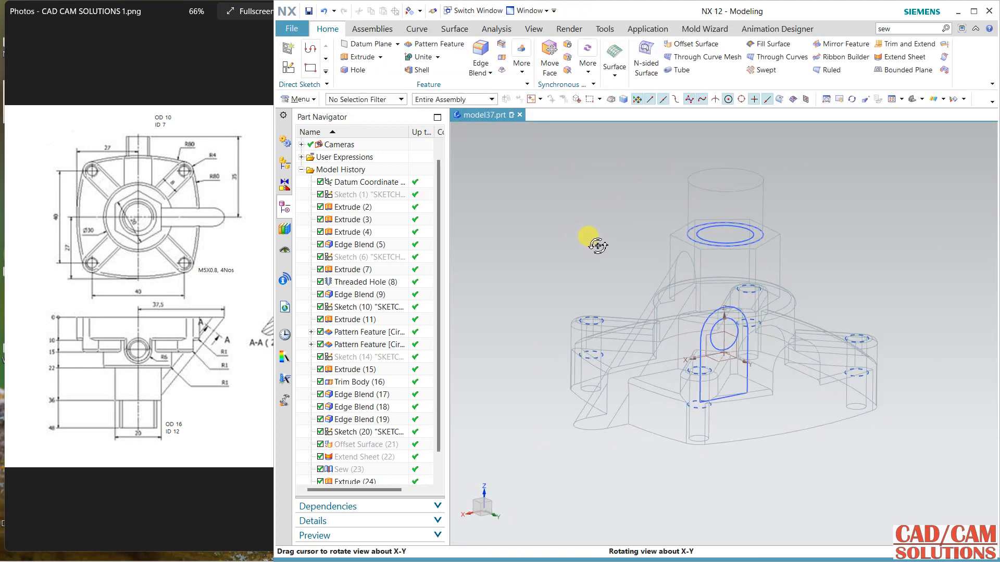
pyautogui.click(358, 57)
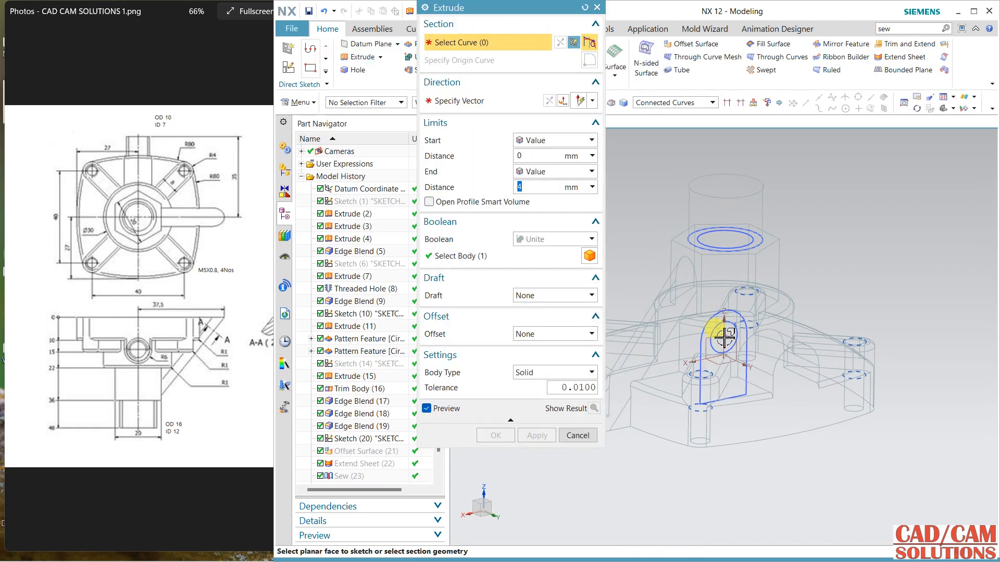
pyautogui.click(717, 329)
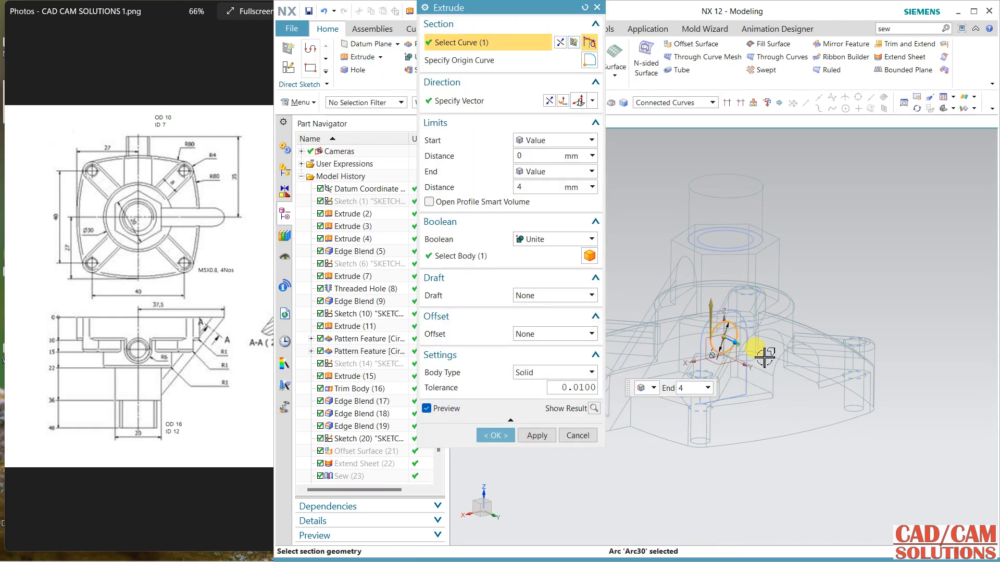
pyautogui.moveTo(764, 357); pyautogui.dragTo(855, 419)
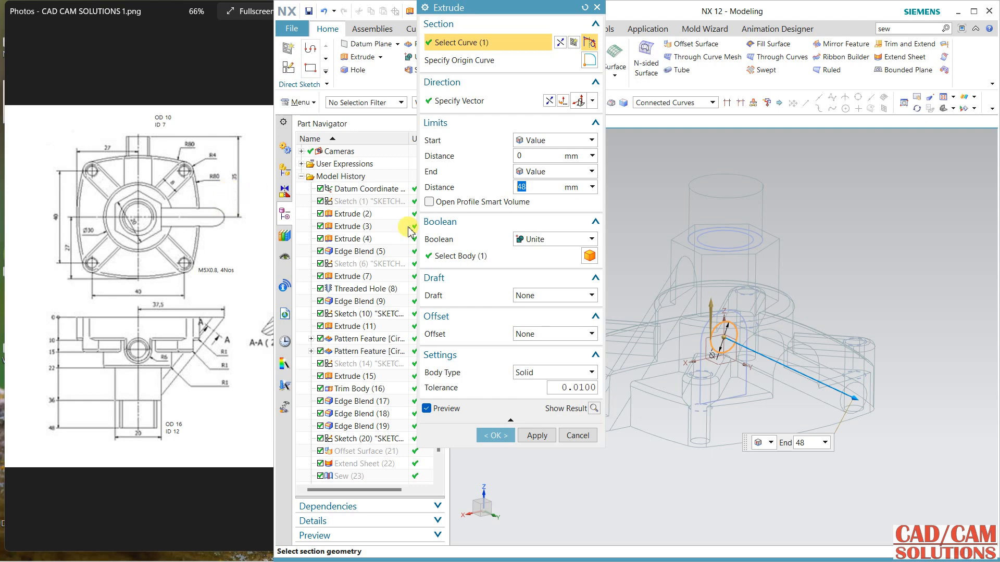
pyautogui.write('35')
pyautogui.press('Return')
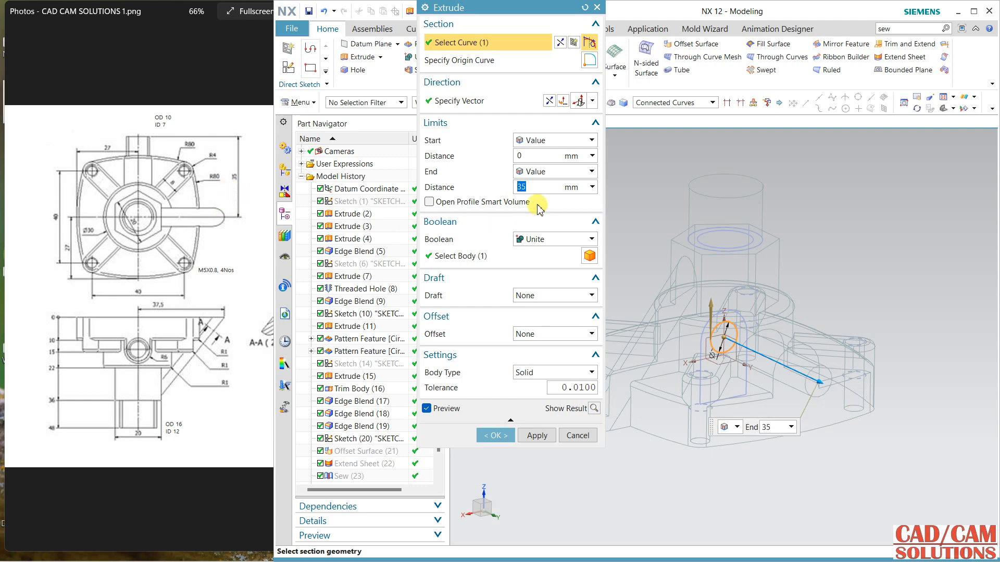
pyautogui.click(495, 435)
pyautogui.moveTo(534, 283); pyautogui.dragTo(536, 258, button='right')
pyautogui.moveTo(536, 258)
pyautogui.mouseDown(button='middle')
pyautogui.moveTo(569, 263)
pyautogui.moveTo(543, 257)
pyautogui.moveTo(544, 292)
pyautogui.moveTo(531, 290)
pyautogui.moveTo(572, 258)
pyautogui.moveTo(618, 310)
pyautogui.moveTo(562, 286)
pyautogui.moveTo(534, 284)
pyautogui.moveTo(534, 295)
pyautogui.mouseUp(button='middle')
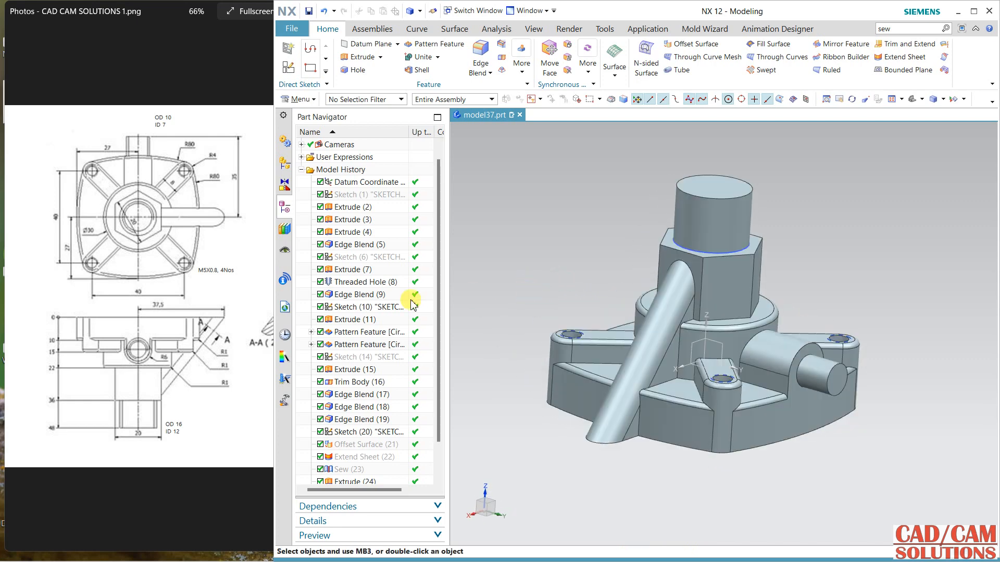
# Step: Check the bores in the reference drawing, then extrude the neck's inner circle from -64 to 35 mm, subtracting it from the valve body
pyautogui.moveTo(236, 284); pyautogui.dragTo(188, 316)
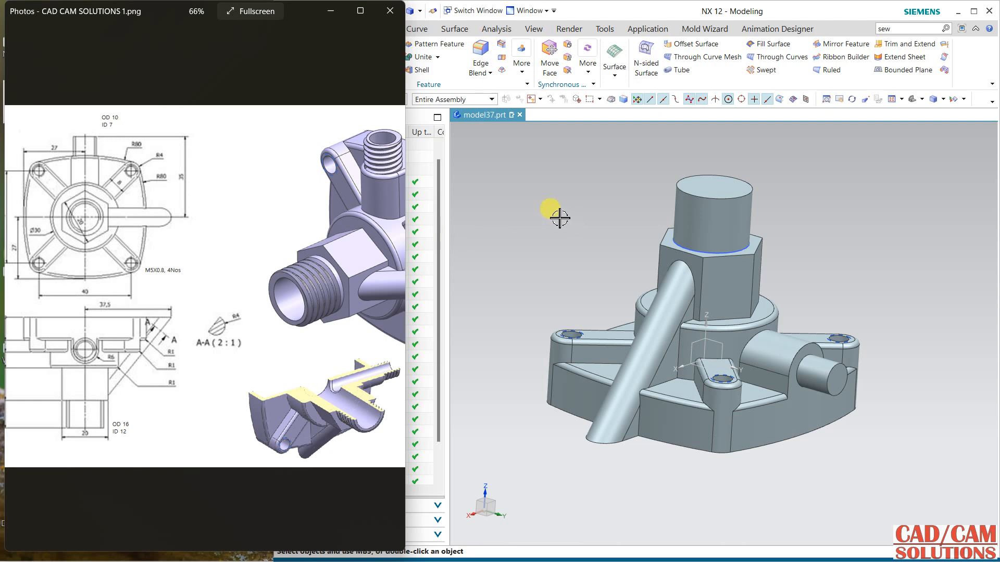
pyautogui.moveTo(192, 230); pyautogui.dragTo(262, 233)
pyautogui.click(522, 226)
pyautogui.moveTo(526, 230); pyautogui.dragTo(519, 248, button='middle')
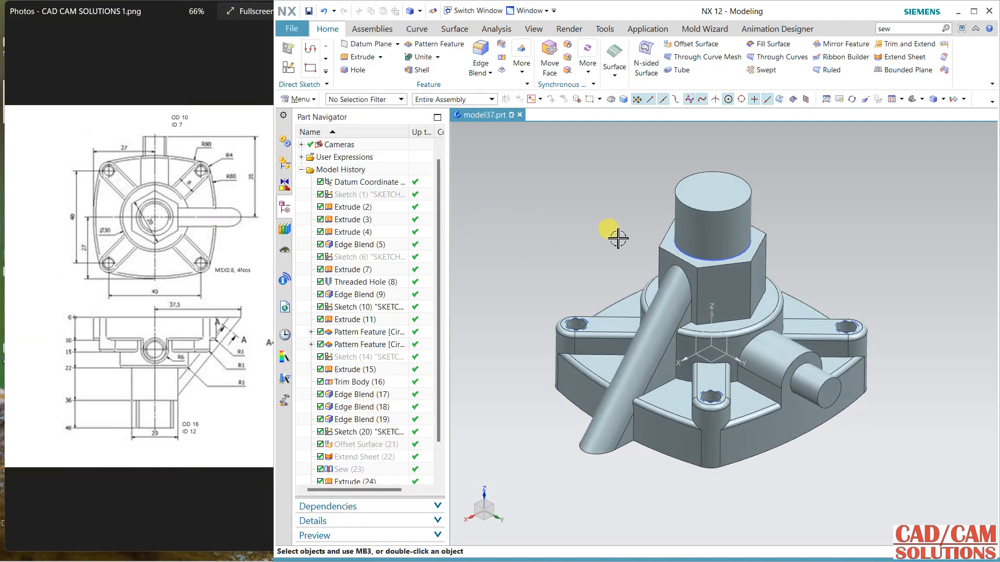
pyautogui.rightClick(558, 184)
pyautogui.click(565, 175)
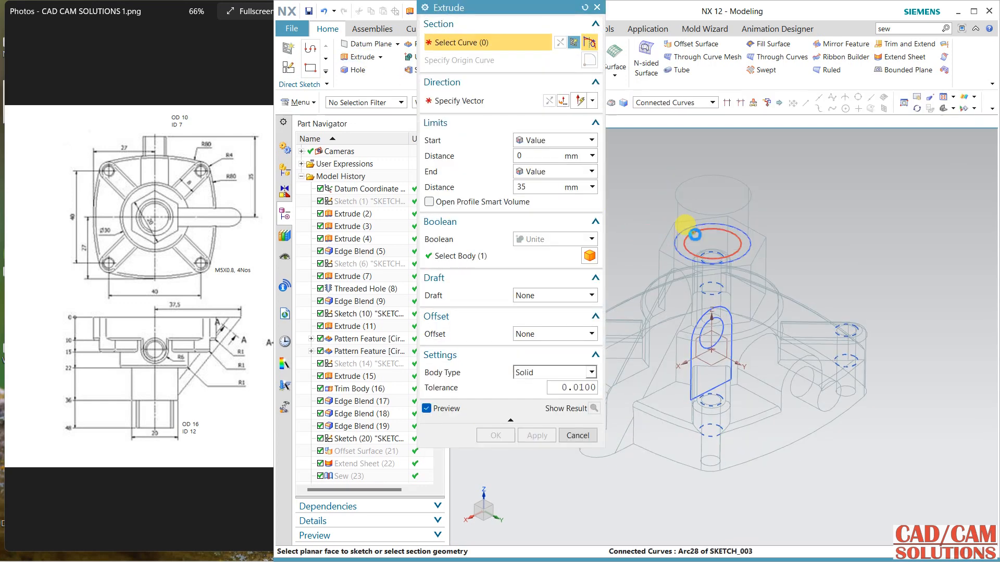
pyautogui.click(694, 235)
pyautogui.moveTo(713, 245); pyautogui.dragTo(709, 503)
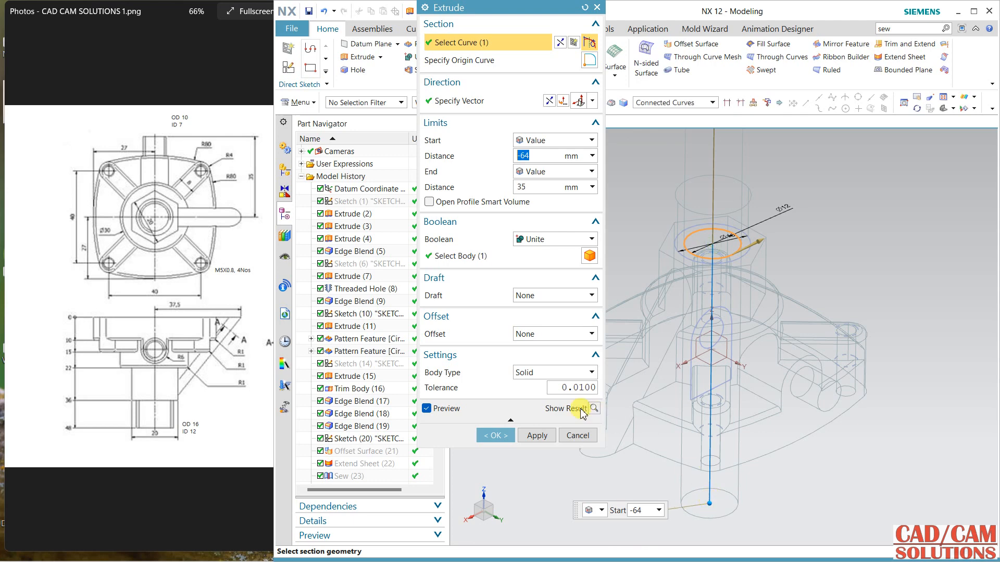
pyautogui.click(550, 240)
pyautogui.click(546, 274)
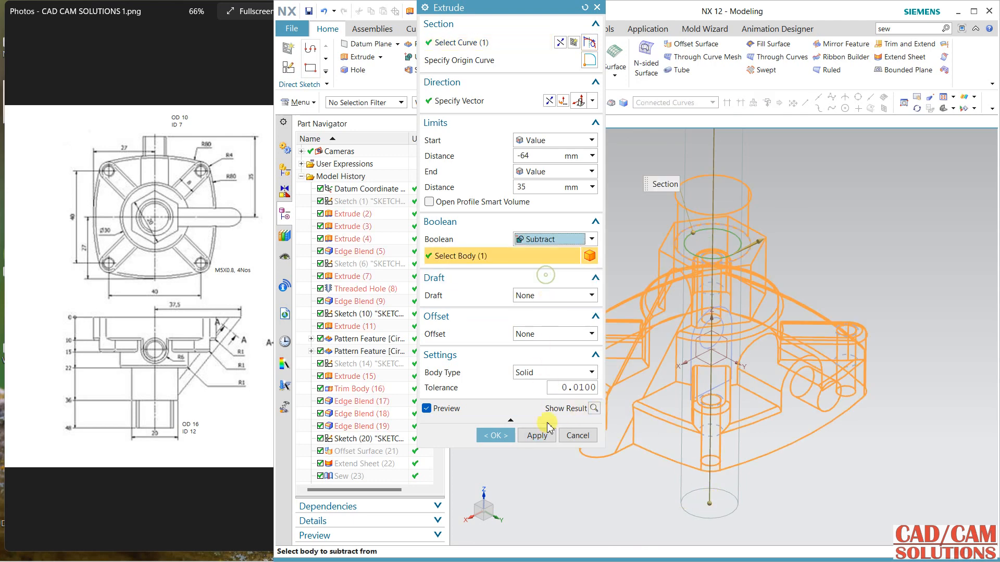
pyautogui.click(536, 437)
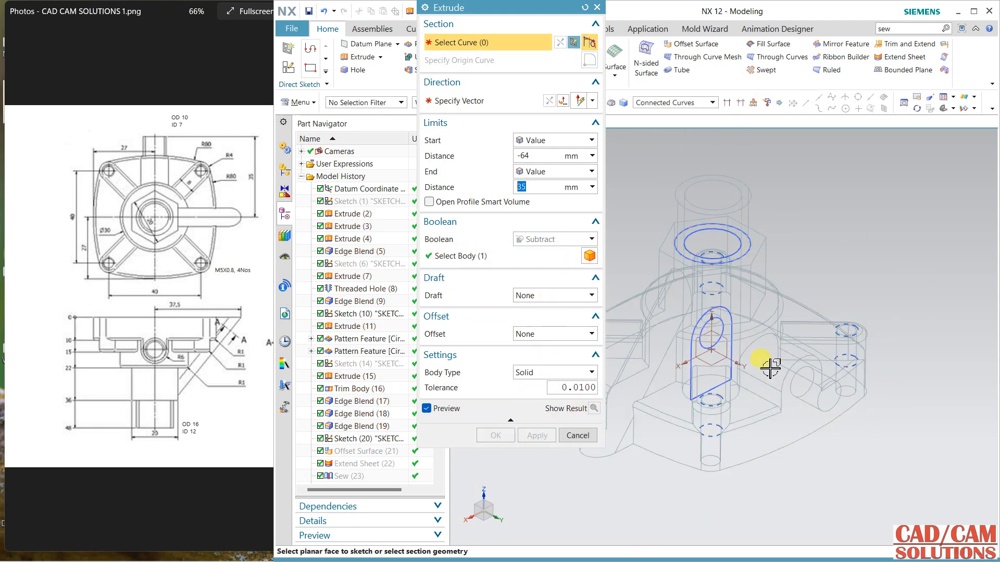
pyautogui.click(725, 324)
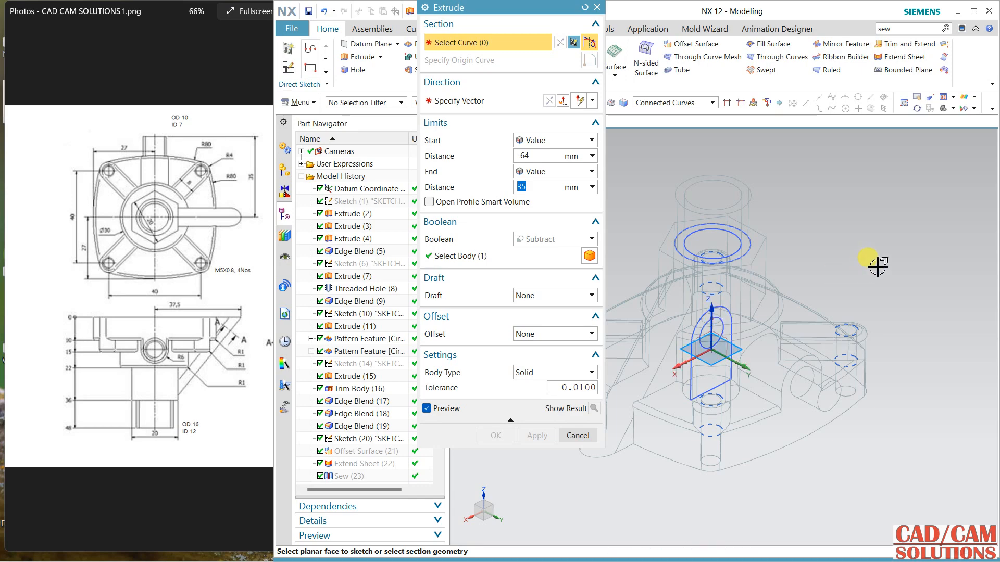
pyautogui.click(577, 435)
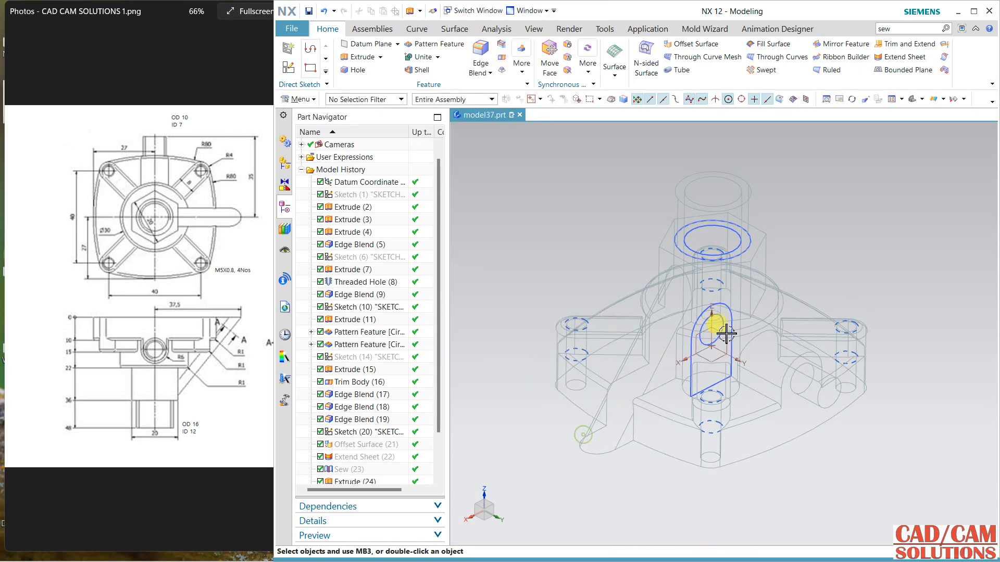
# Step: Reopen the side port sketch, add a 10 mm diameter circle concentric with the 7 mm circle, and finish the sketch
pyautogui.doubleClick(725, 324)
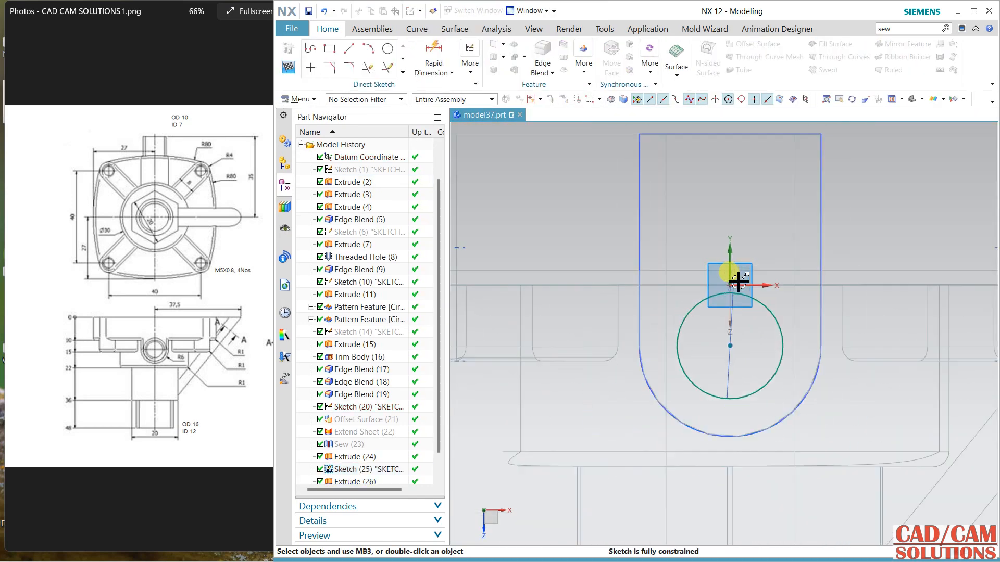
pyautogui.click(388, 48)
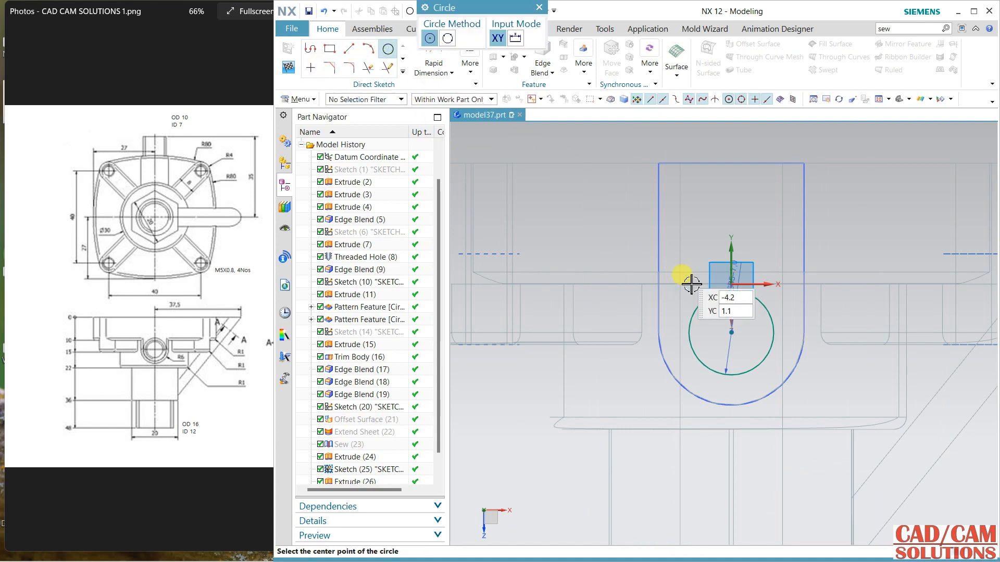
pyautogui.click(732, 336)
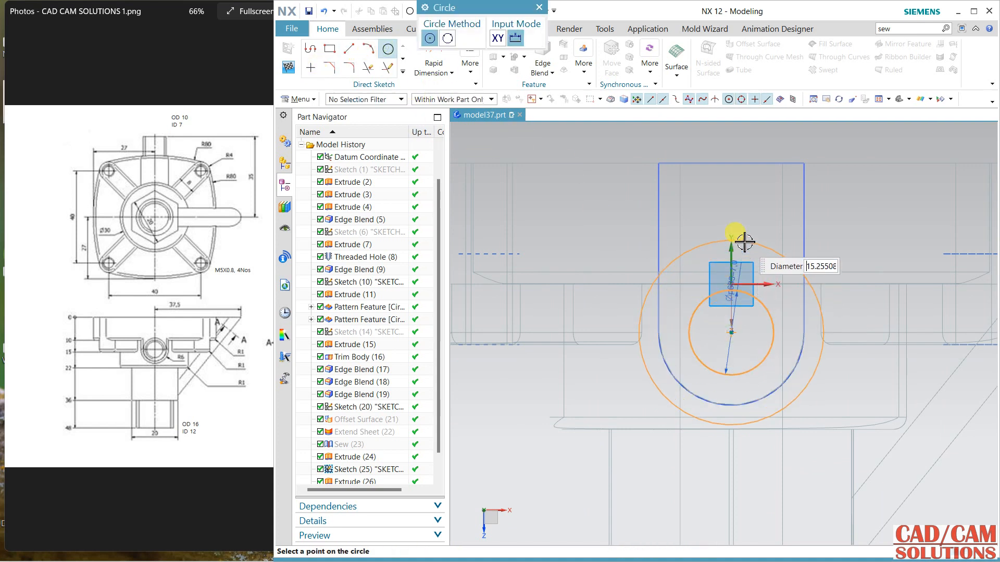
pyautogui.write('10')
pyautogui.press('Return')
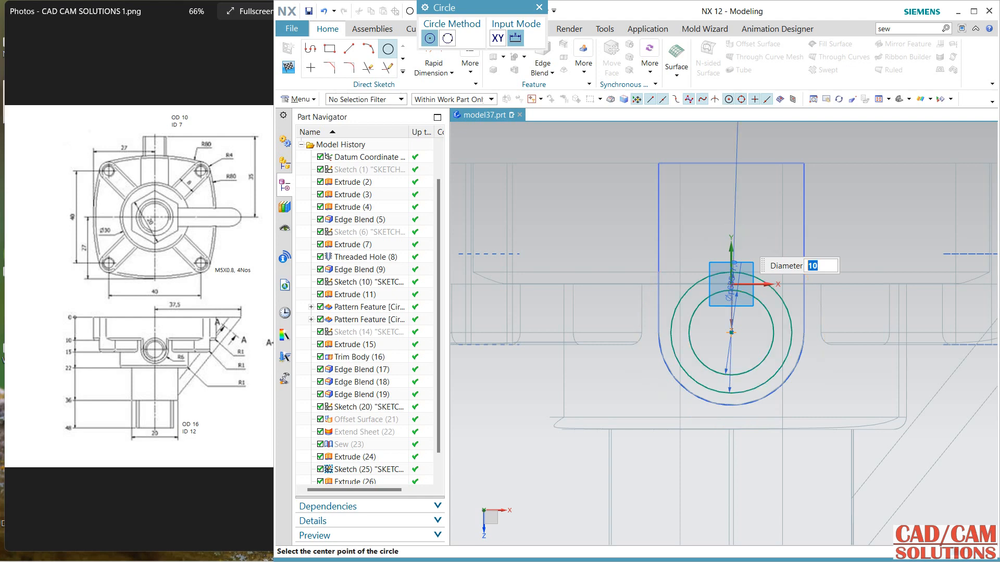
pyautogui.scroll(-1, 726, 207)
pyautogui.press('Escape')
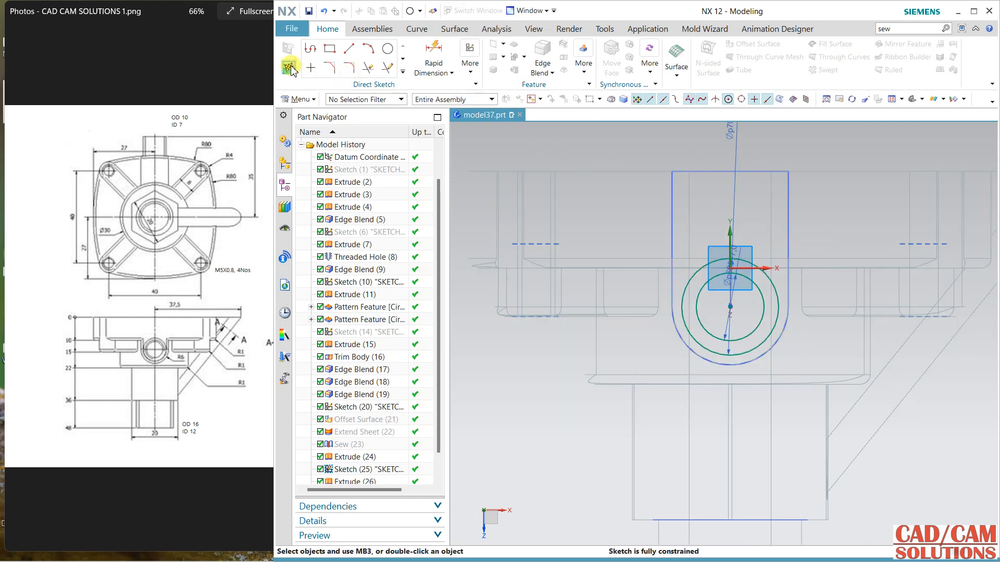
pyautogui.click(290, 67)
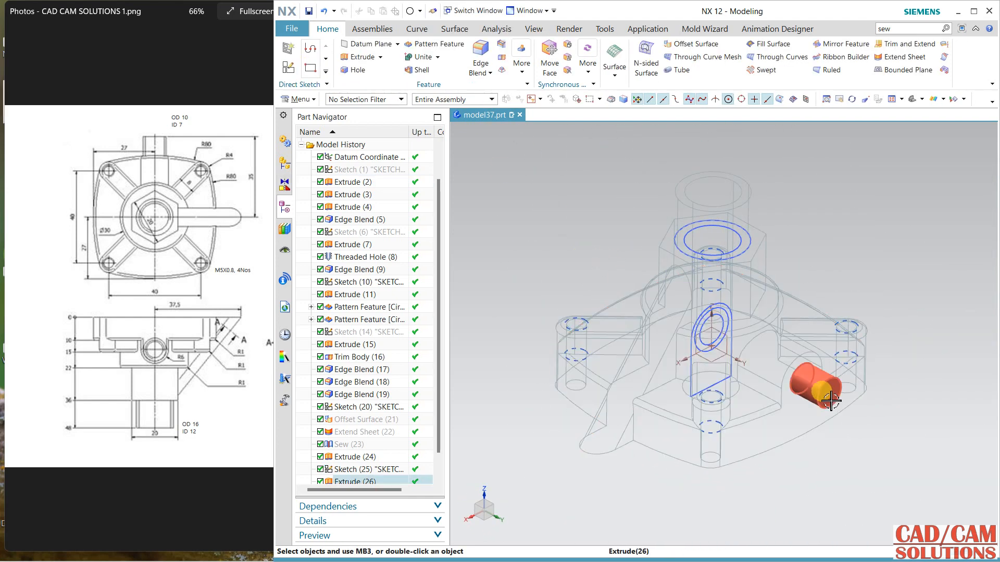
# Step: Edit the side port's 35 mm extrusion so its section is the 10 mm circle instead of the 7 mm circle
pyautogui.scroll(-1, 370, 452)
pyautogui.click(364, 470)
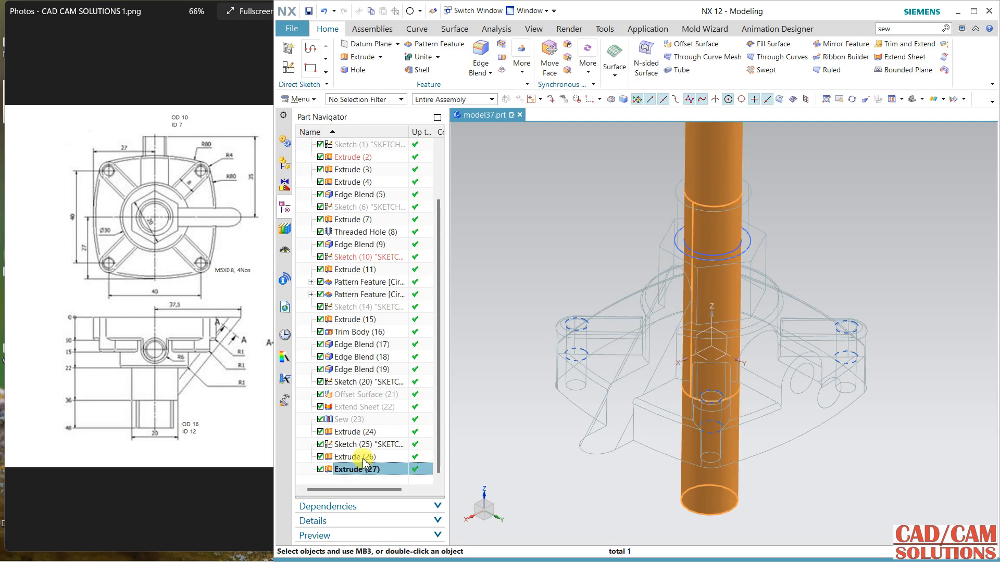
pyautogui.doubleClick(364, 458)
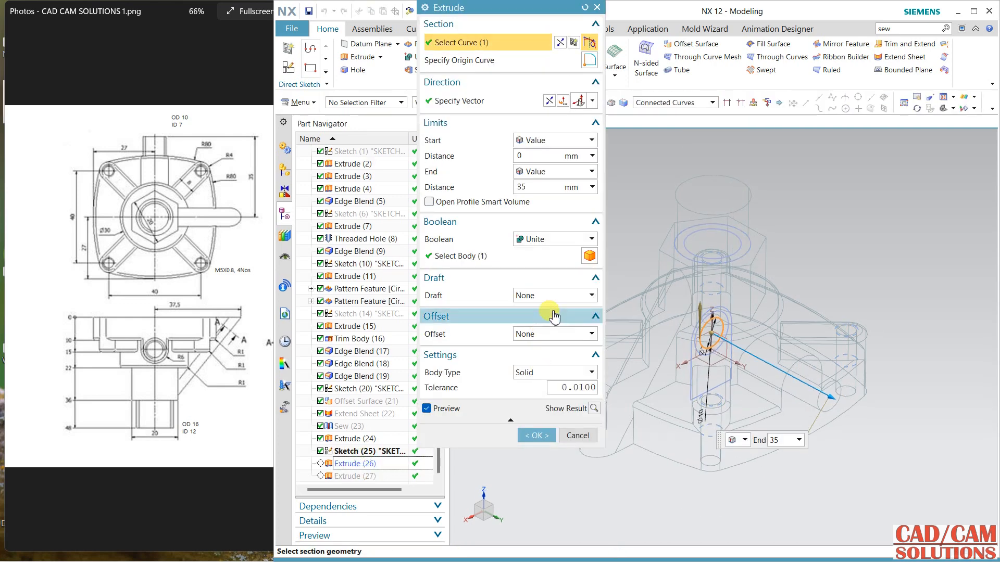
pyautogui.scroll(3, 713, 318)
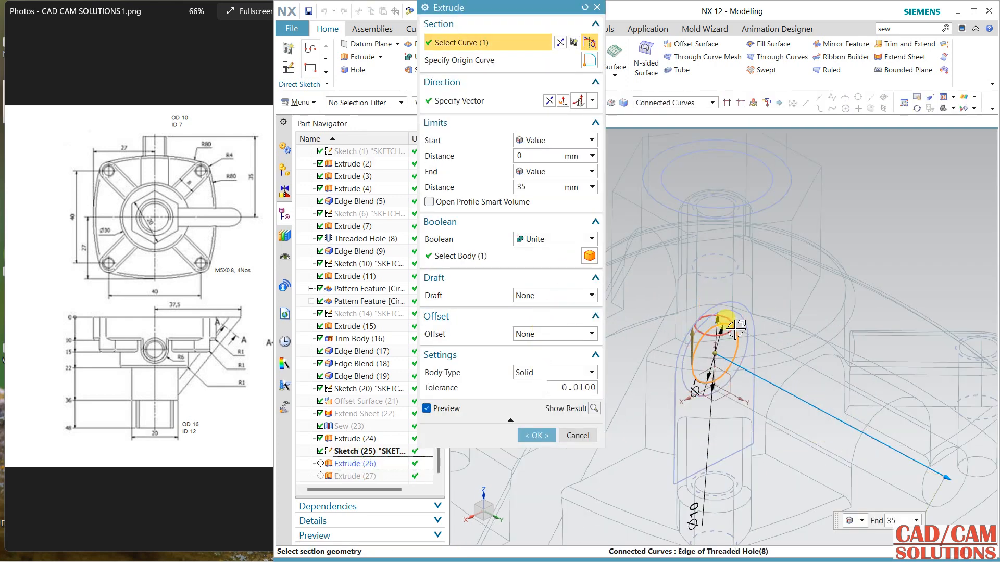
pyautogui.keyDown('shift'); pyautogui.click(741, 325); pyautogui.keyUp('shift')
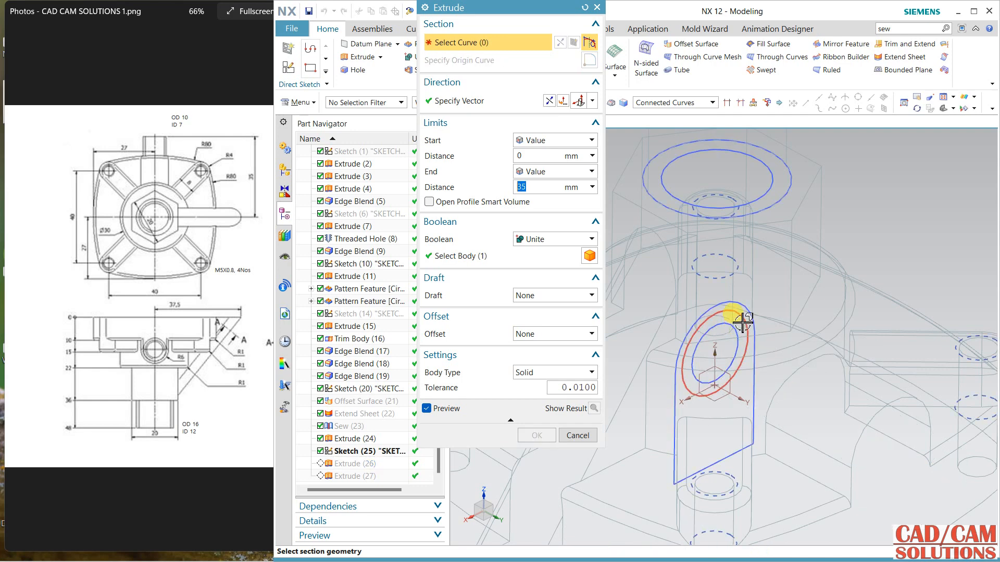
pyautogui.click(740, 321)
pyautogui.click(535, 435)
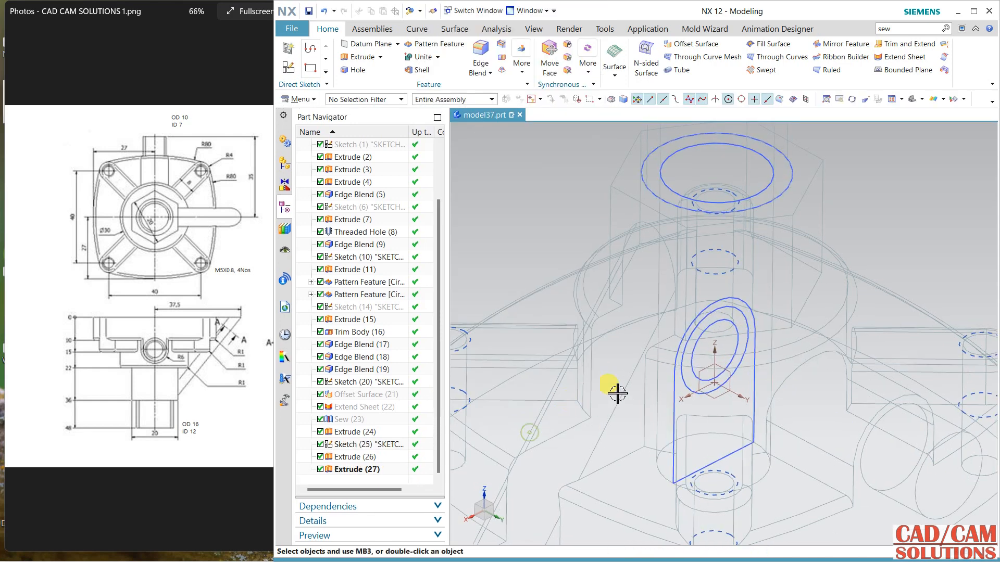
pyautogui.scroll(-1, 646, 359)
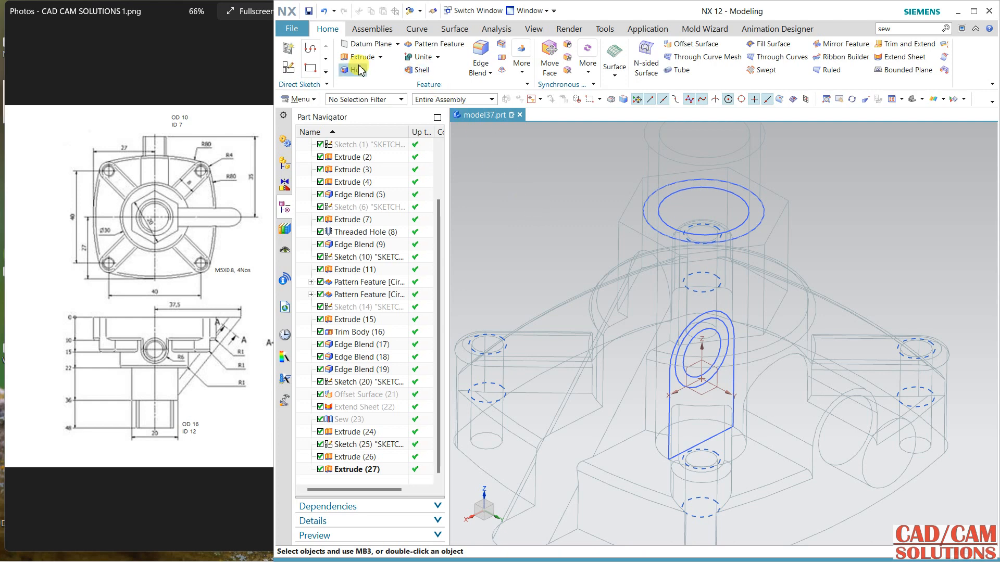
pyautogui.moveTo(497, 200); pyautogui.dragTo(495, 178, button='right')
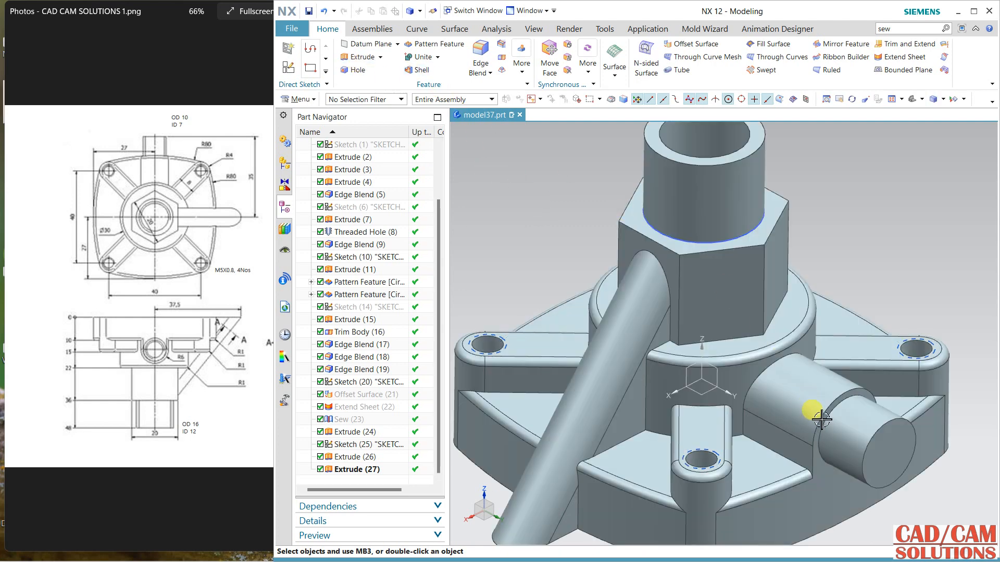
# Step: Extrude the 7 mm circle from 0 to 35 mm and subtract it from the valve body to bore the side port
pyautogui.rightClick(542, 203)
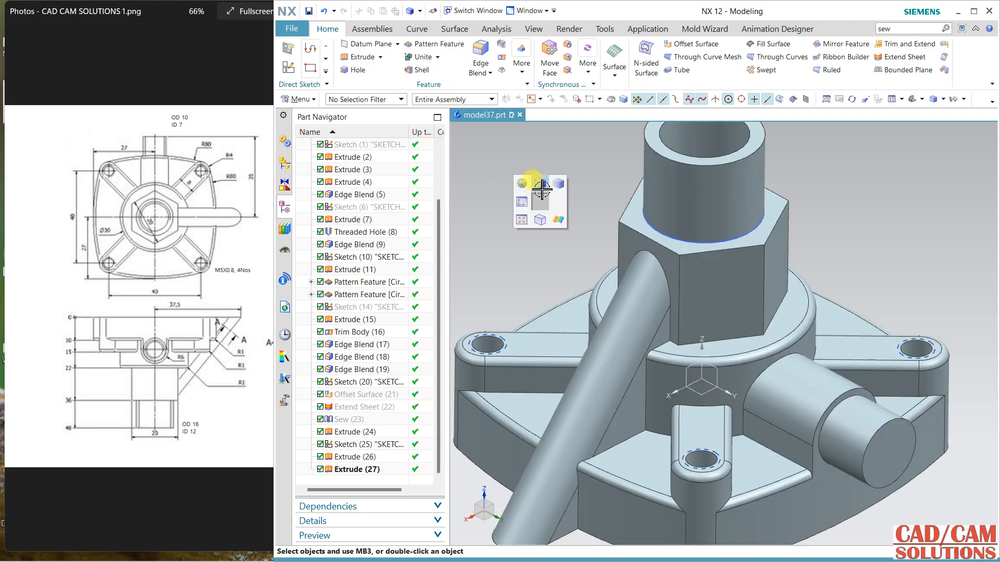
pyautogui.moveTo(542, 189); pyautogui.dragTo(558, 206, button='right')
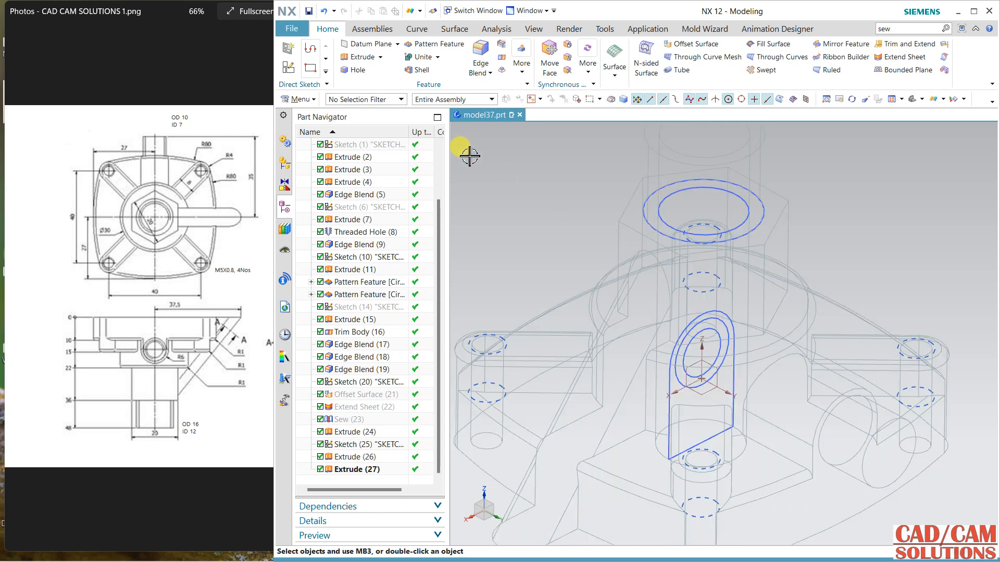
pyautogui.click(696, 341)
pyautogui.scroll(-3, 736, 289)
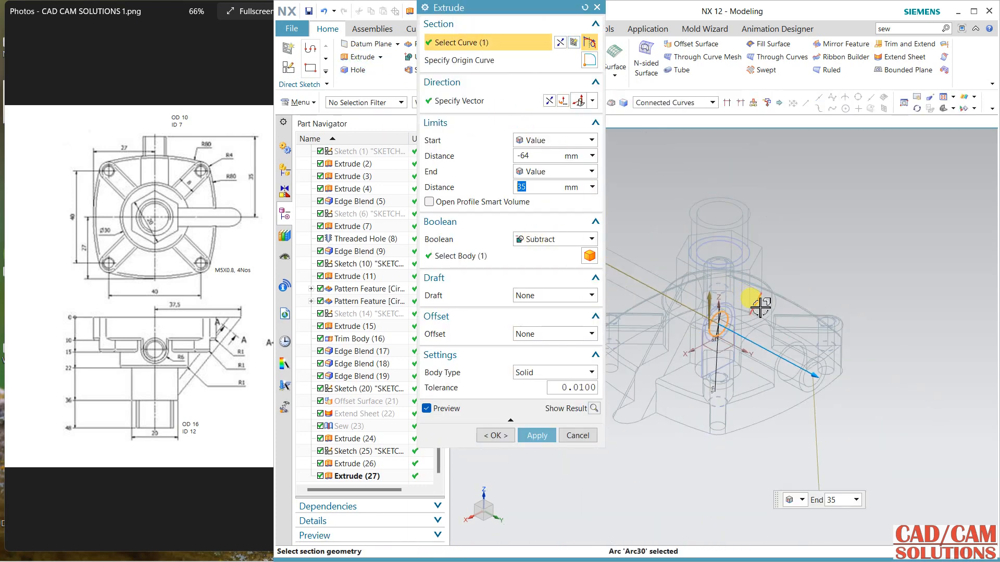
pyautogui.keyDown('shift'); pyautogui.moveTo(729, 341); pyautogui.dragTo(866, 361, button='middle'); pyautogui.keyUp('shift')
pyautogui.moveTo(682, 256); pyautogui.dragTo(825, 358)
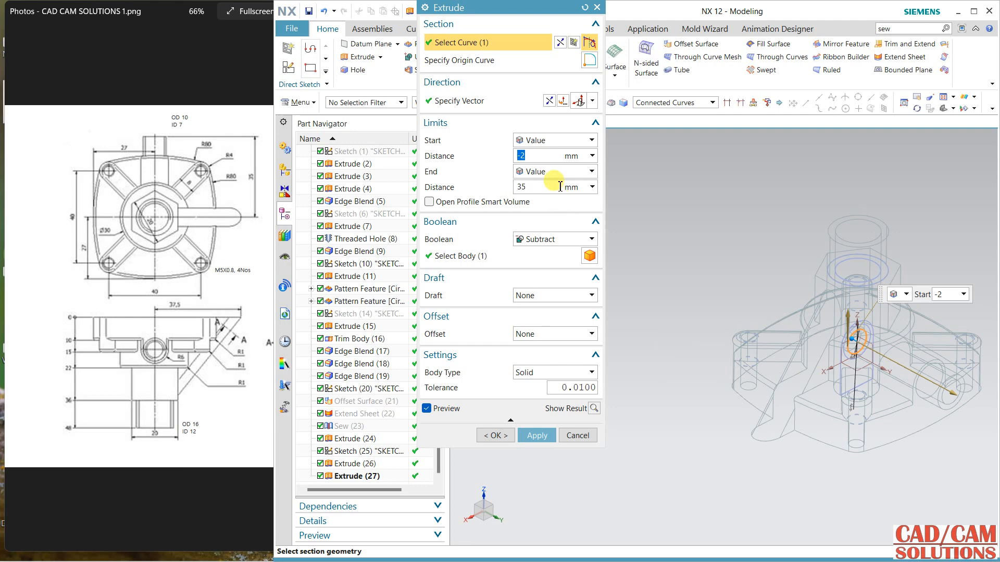
pyautogui.write('0')
pyautogui.press('Return')
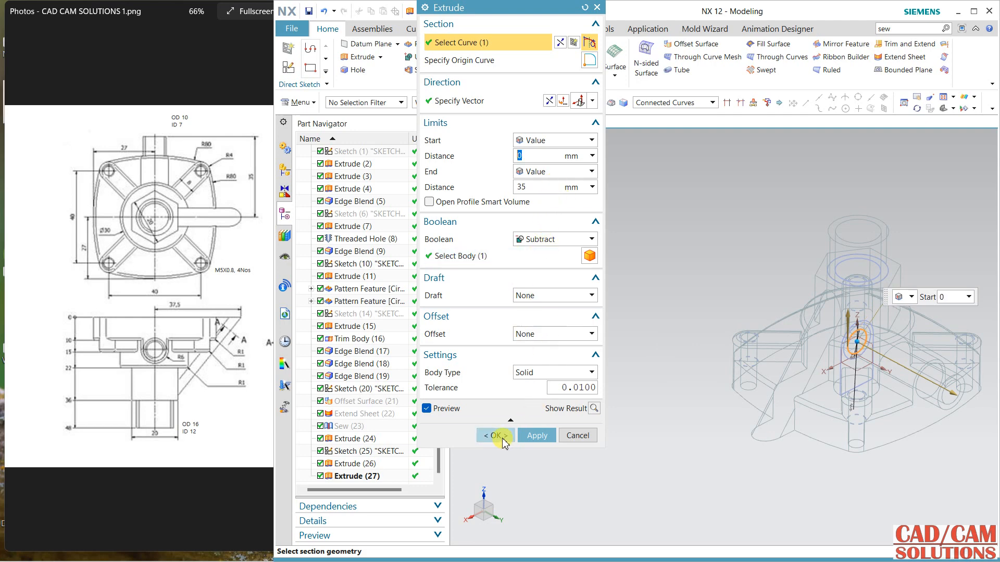
pyautogui.click(502, 439)
pyautogui.moveTo(576, 323); pyautogui.dragTo(578, 318, button='right')
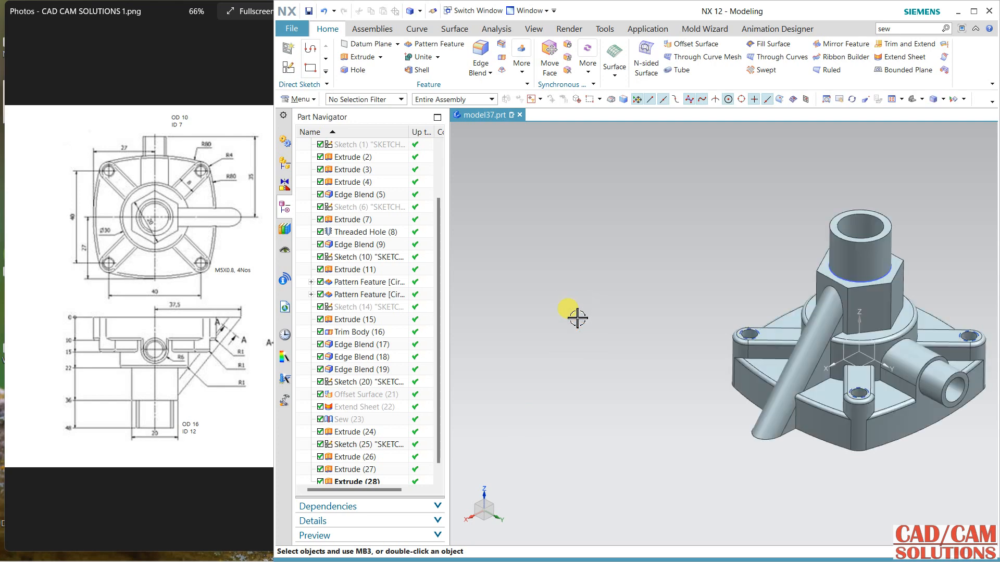
# Step: Try to cut a detailed thread on the neck's outer cylindrical face with 14 mm minor diameter, 12 mm length, 1 mm pitch and 60° angle
pyautogui.moveTo(577, 318); pyautogui.dragTo(511, 366, button='middle')
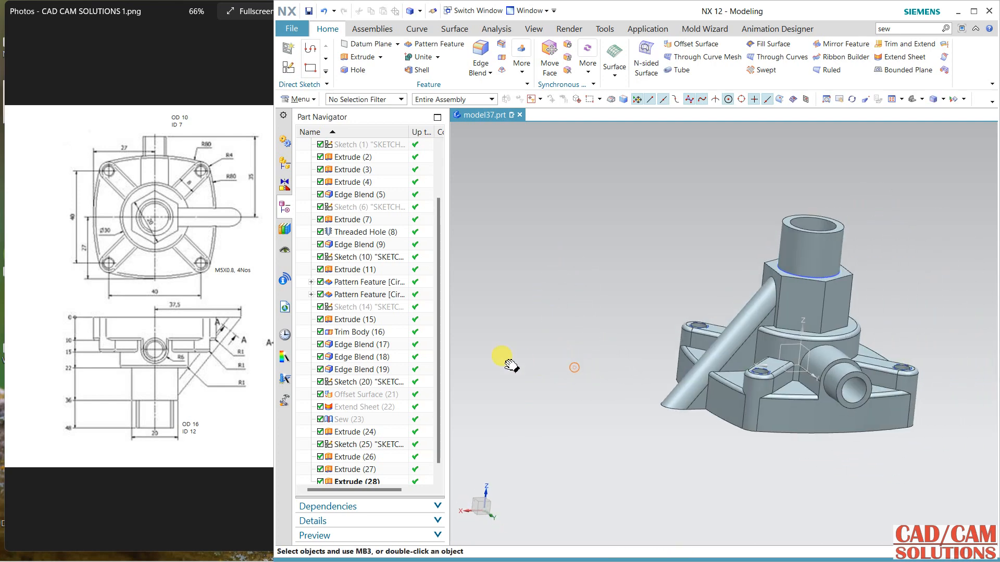
pyautogui.moveTo(504, 286); pyautogui.dragTo(506, 313, button='middle')
pyautogui.scroll(1, 791, 236)
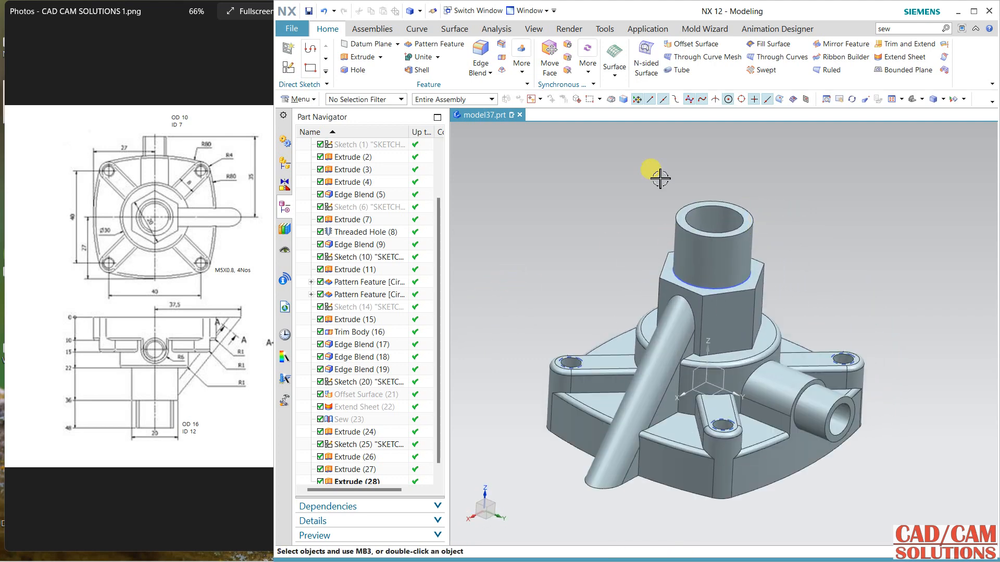
pyautogui.click(314, 100)
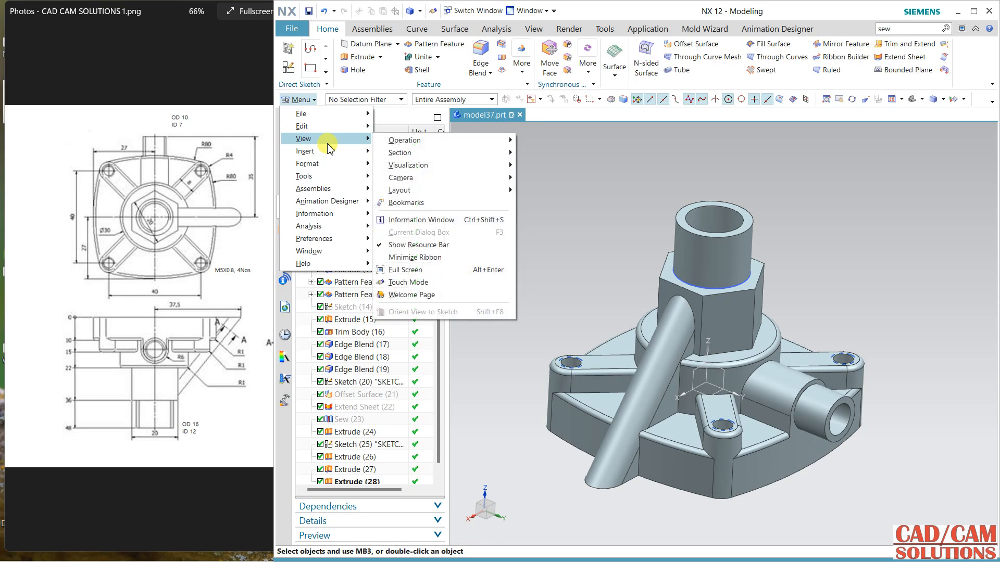
pyautogui.moveTo(334, 151)
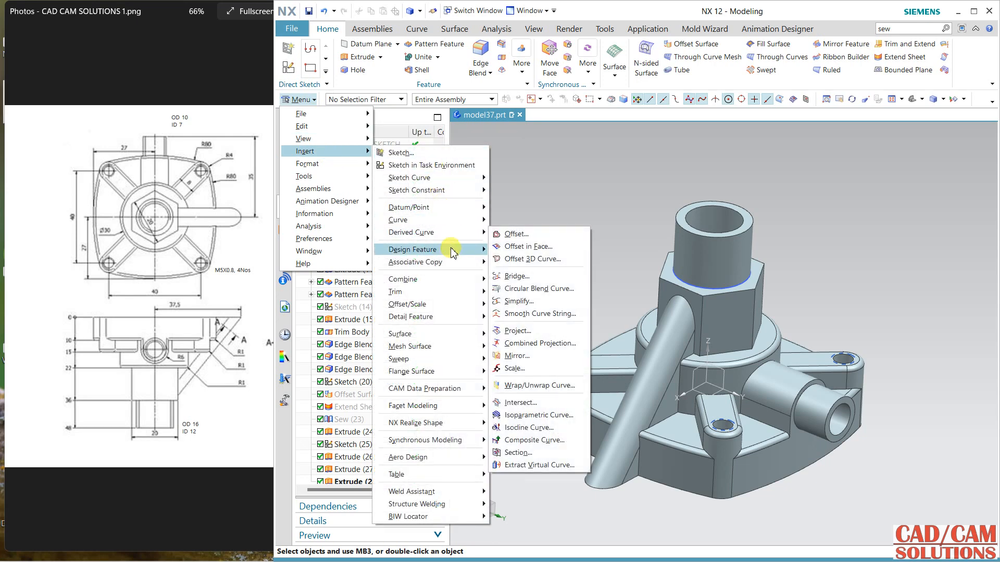
pyautogui.moveTo(458, 251)
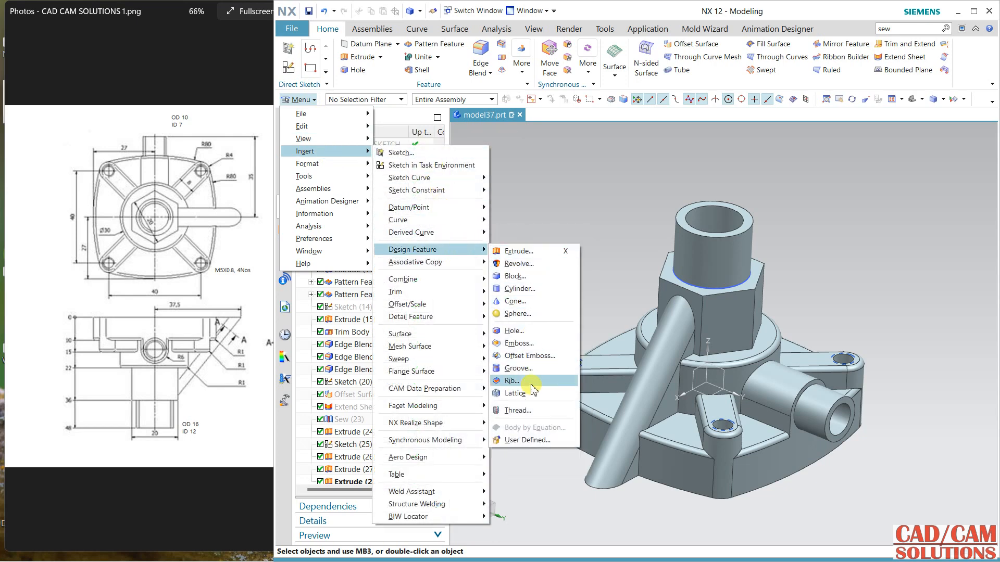
pyautogui.click(518, 410)
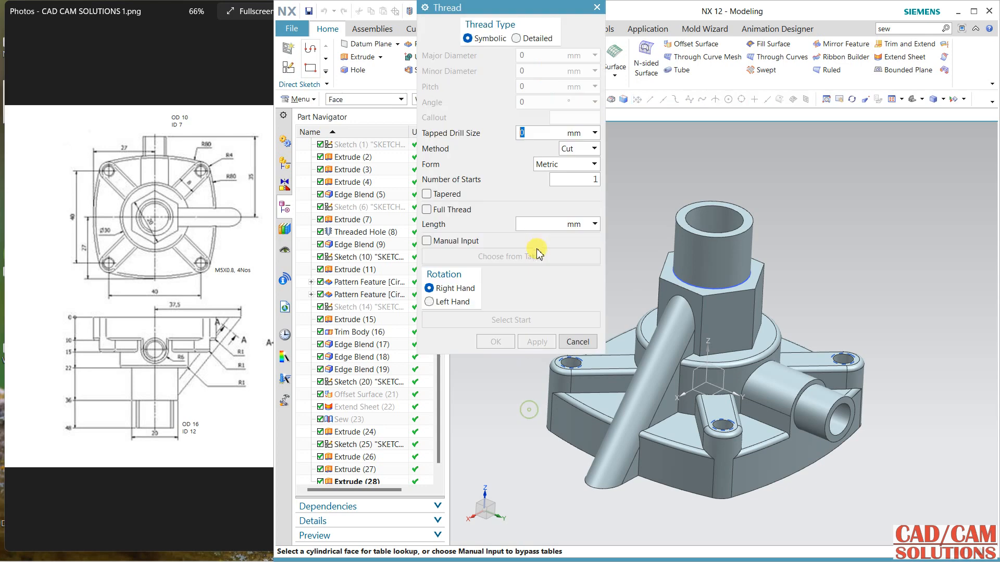
pyautogui.click(517, 38)
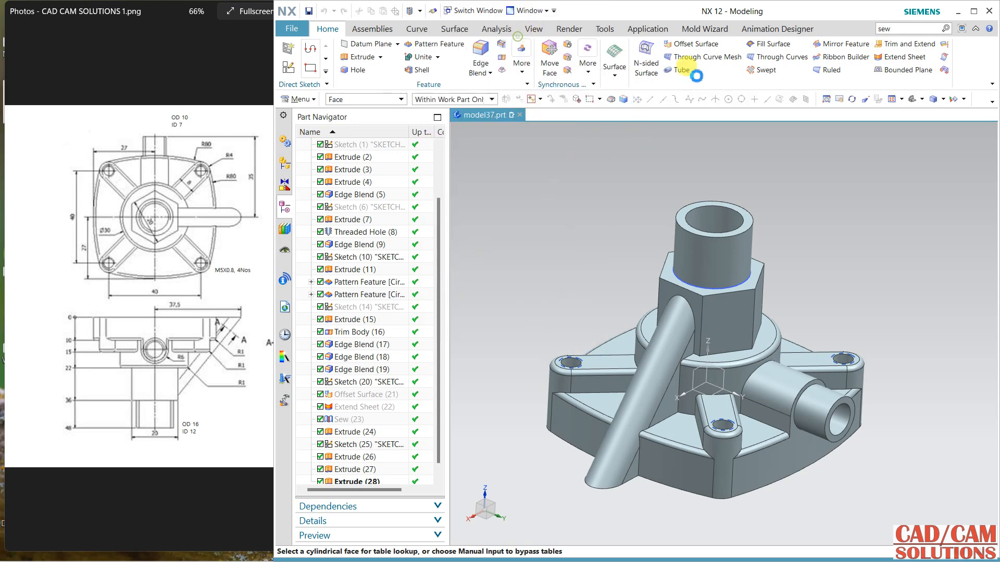
pyautogui.click(752, 243)
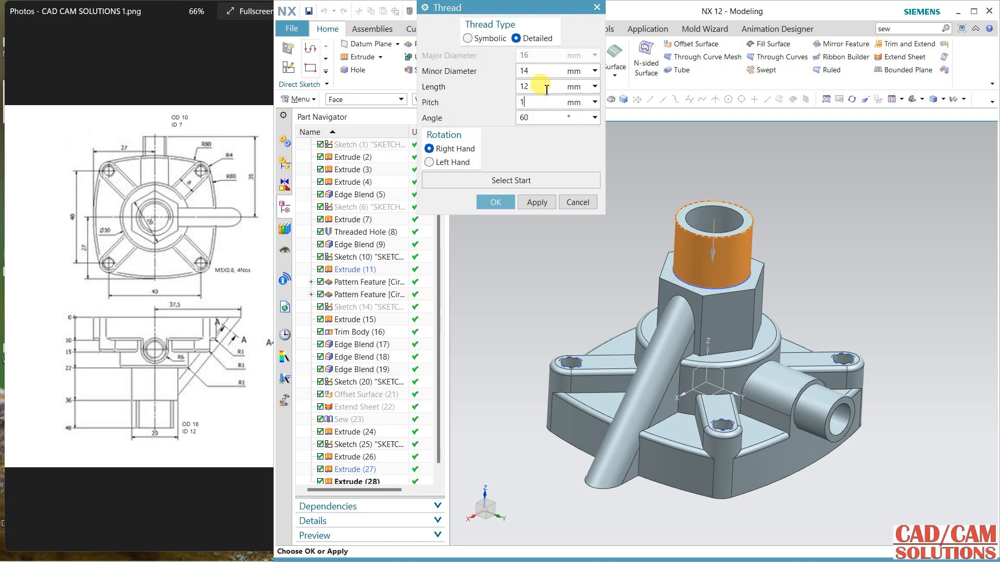
pyautogui.click(533, 208)
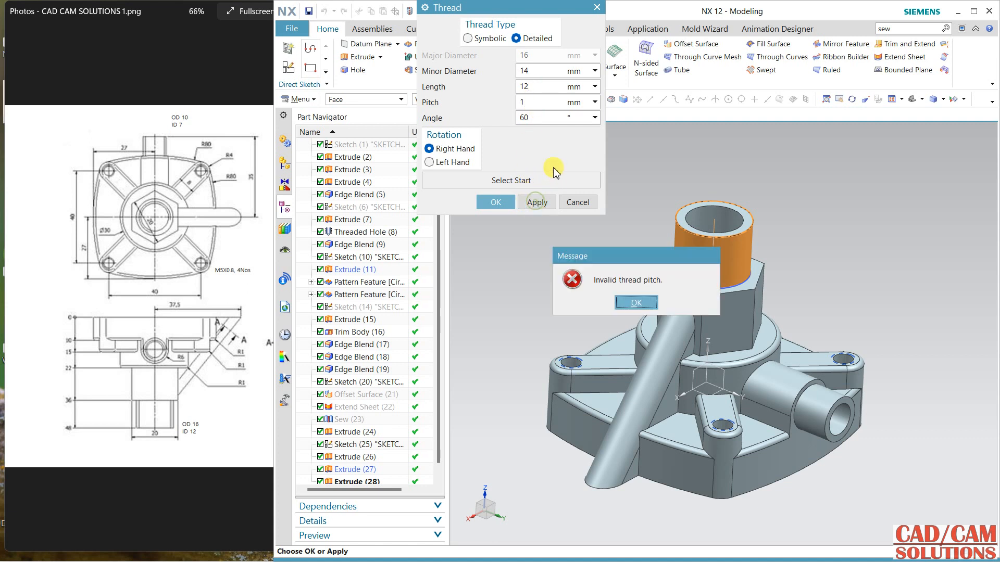
pyautogui.click(636, 303)
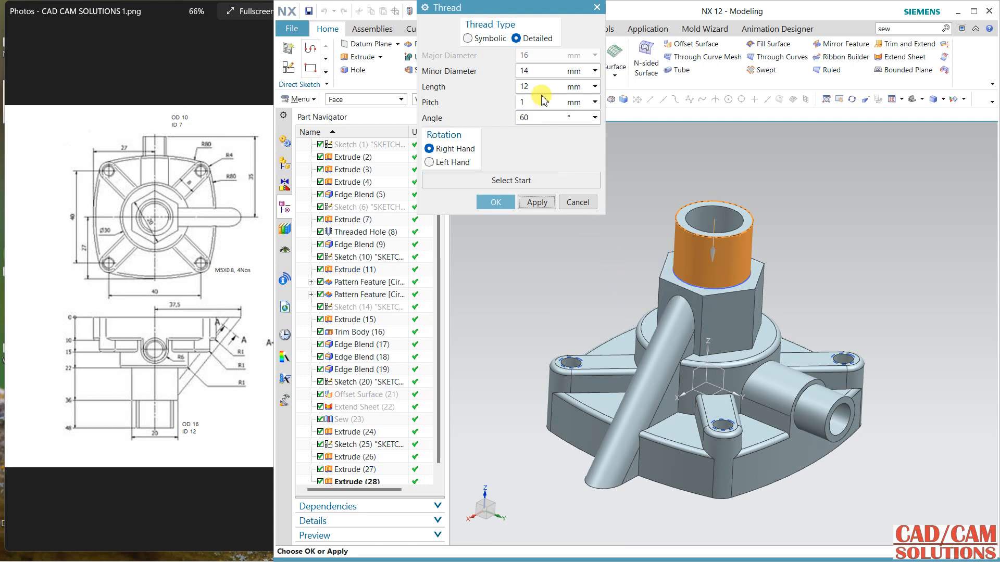
# Step: Try a left-hand neck thread with 2 mm pitch from a picked start face, cancel the thread and refresh the display
pyautogui.click(520, 179)
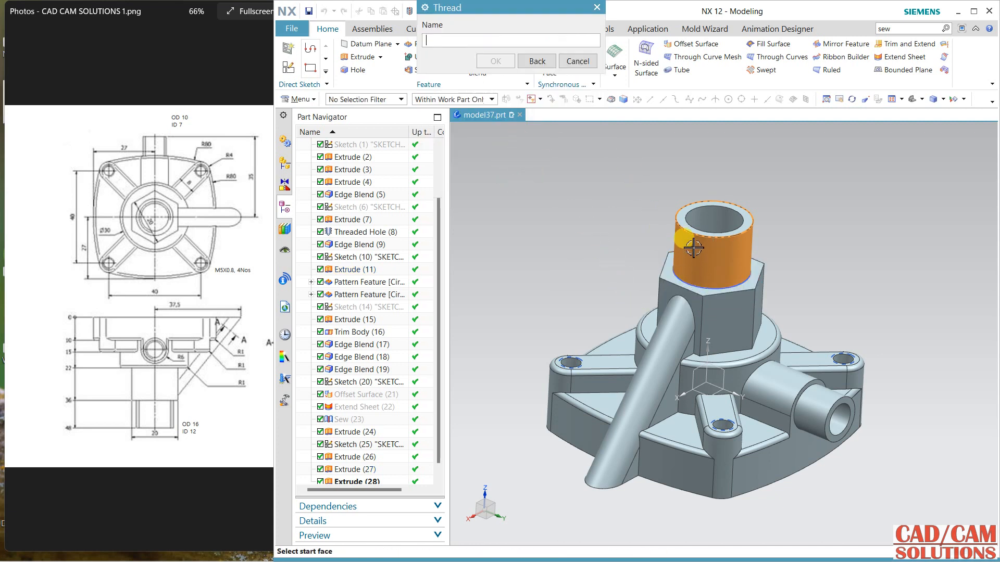
pyautogui.click(682, 223)
pyautogui.click(496, 82)
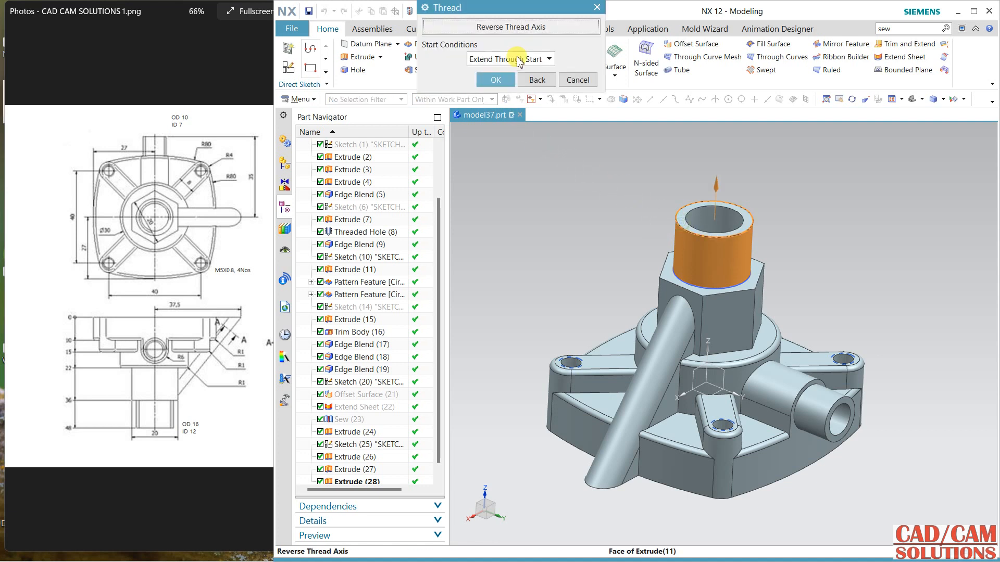
pyautogui.click(520, 59)
pyautogui.click(500, 69)
pyautogui.click(495, 81)
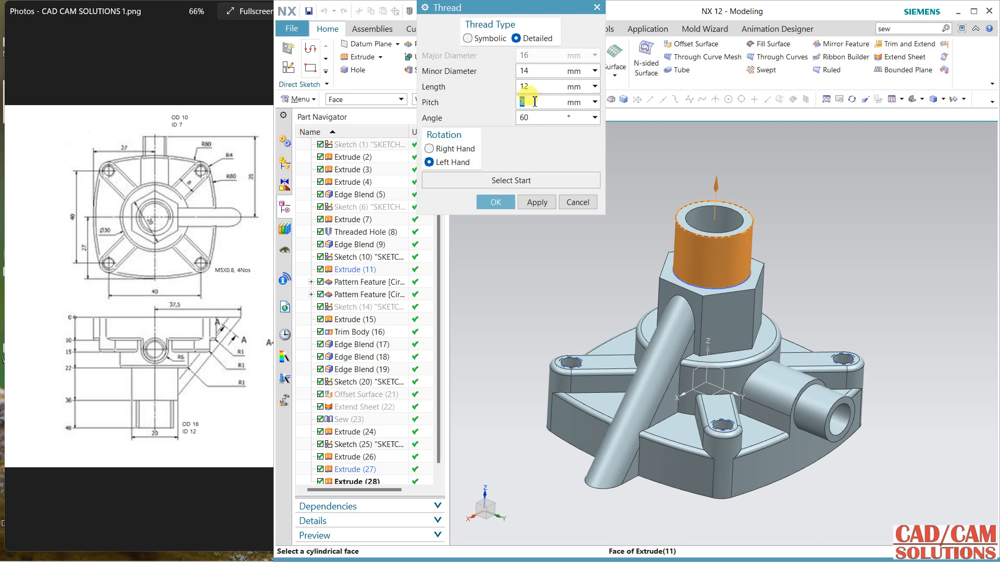
pyautogui.click(527, 204)
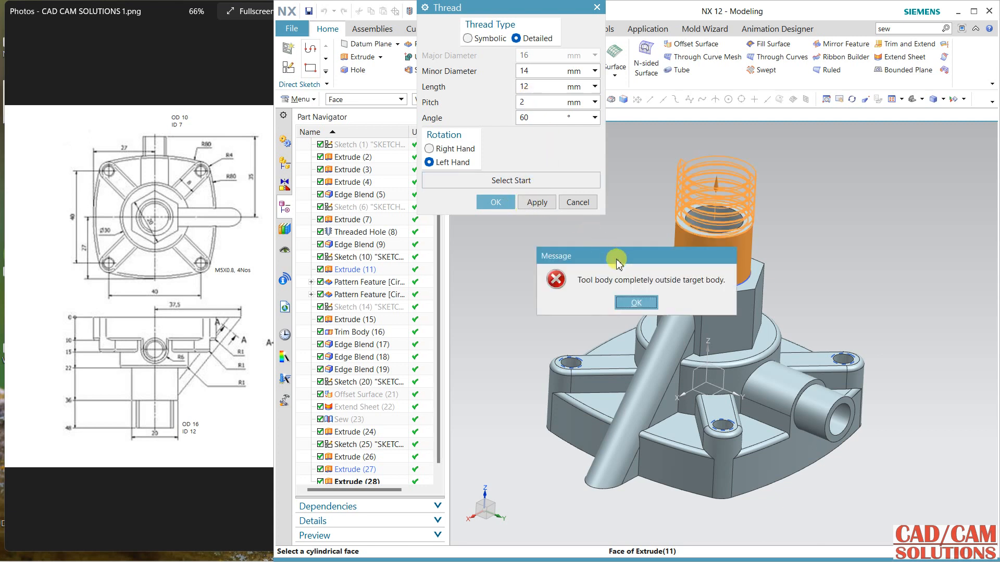
pyautogui.click(635, 303)
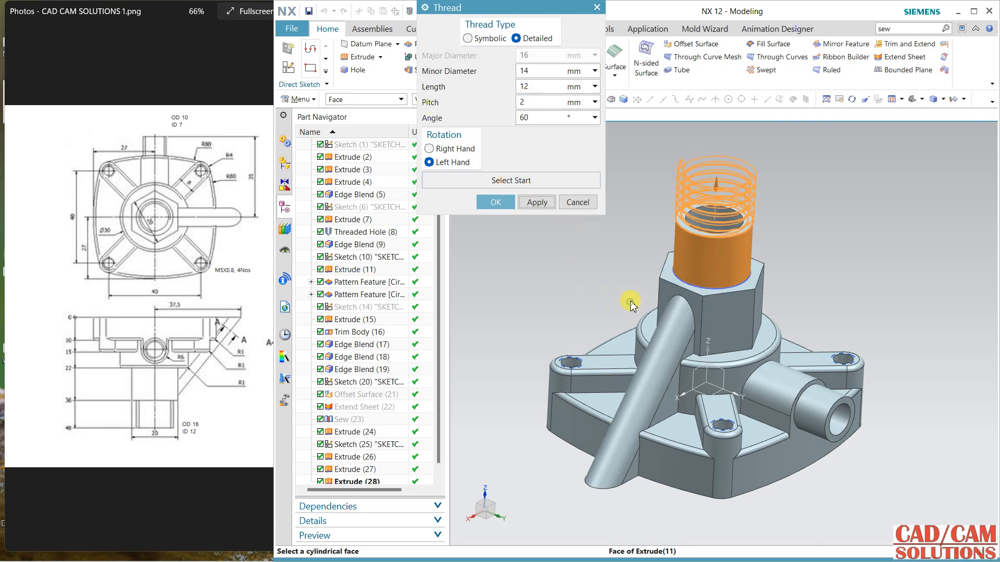
pyautogui.click(569, 207)
pyautogui.rightClick(569, 188)
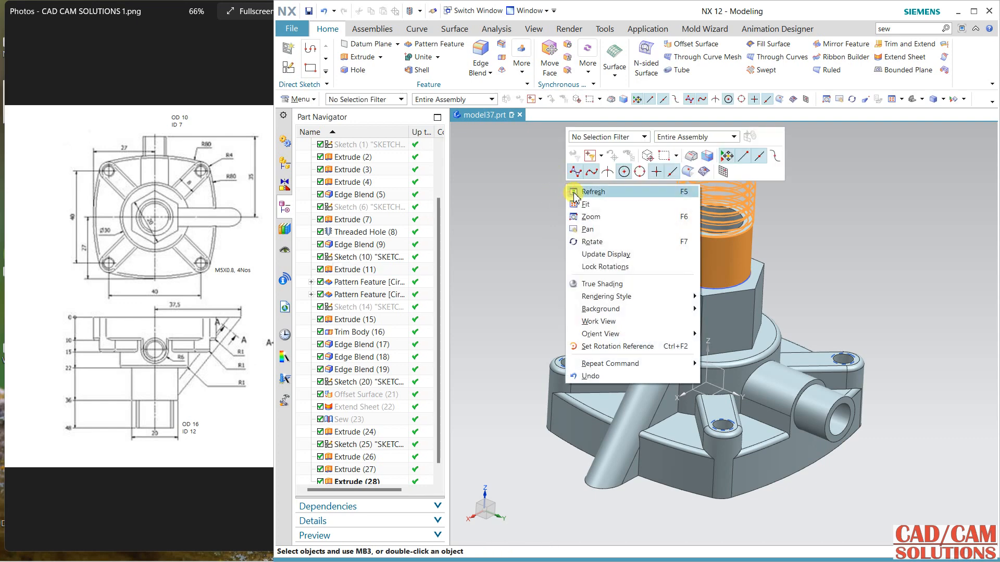
pyautogui.click(575, 193)
# Step: Cut a detailed left-hand thread on the neck, 14 mm minor diameter, 12 mm long, 2 mm pitch, and thread the side port's outer end too
pyautogui.click(419, 10)
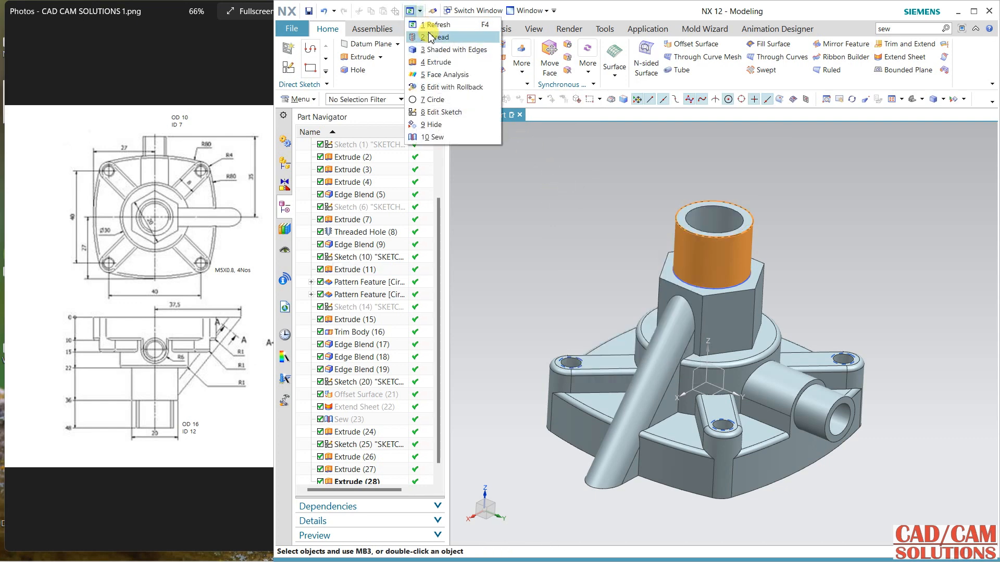
pyautogui.click(328, 27)
pyautogui.click(672, 251)
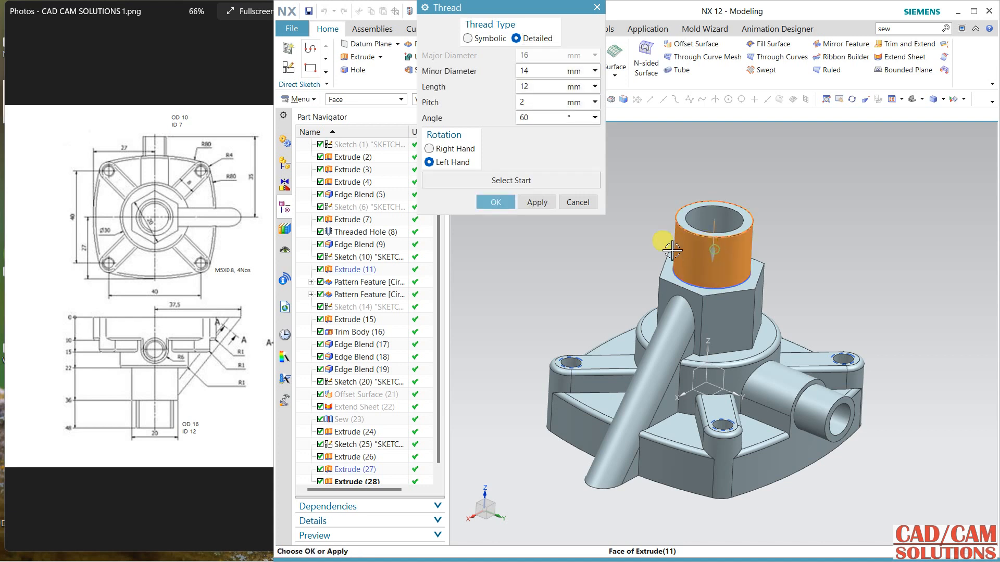
pyautogui.click(549, 203)
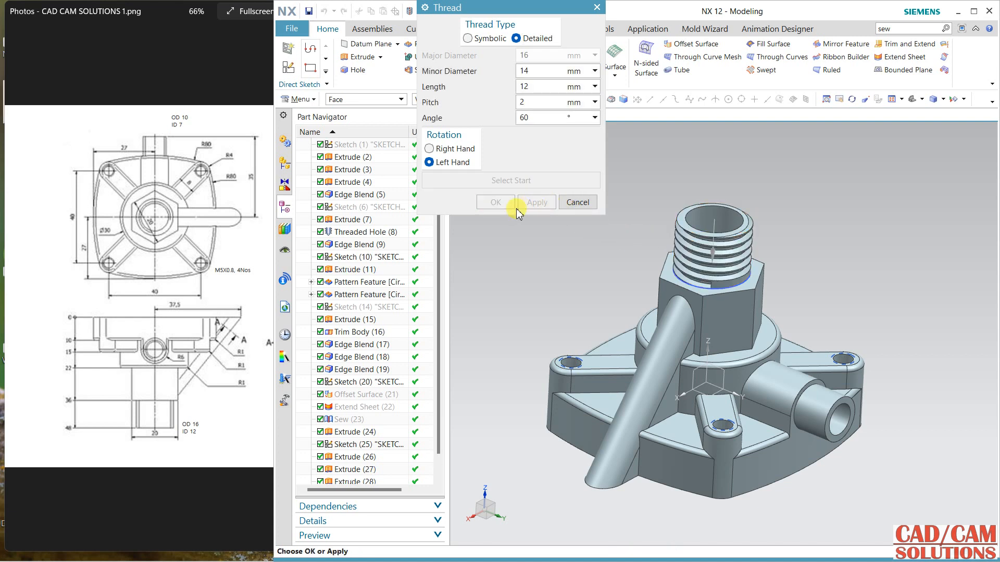
pyautogui.click(826, 409)
pyautogui.middleClick(829, 242)
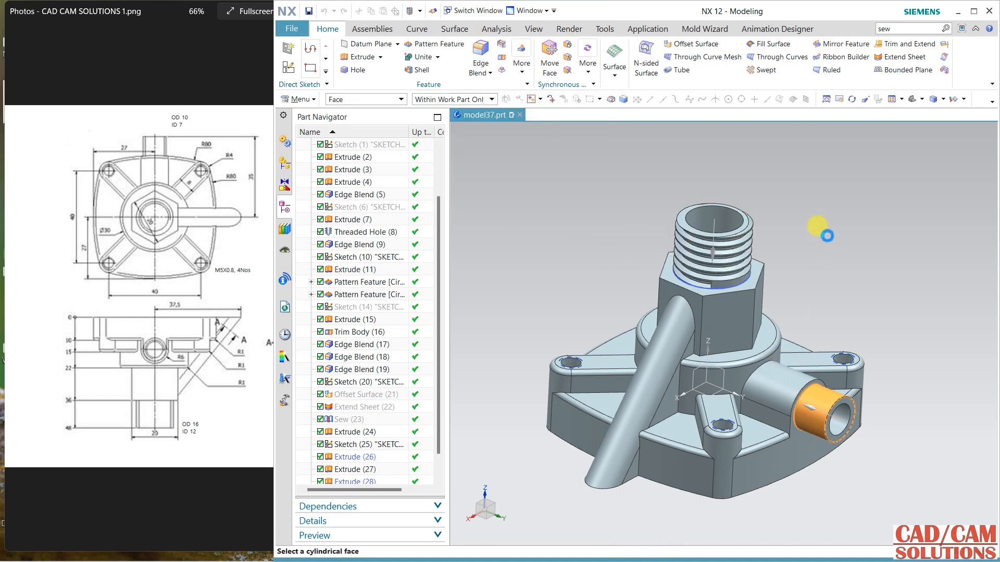
# Step: Create a sketch on the flange's flat underside with a horizontal reference, leaving the active curve command
pyautogui.moveTo(828, 236); pyautogui.dragTo(662, 264, button='middle')
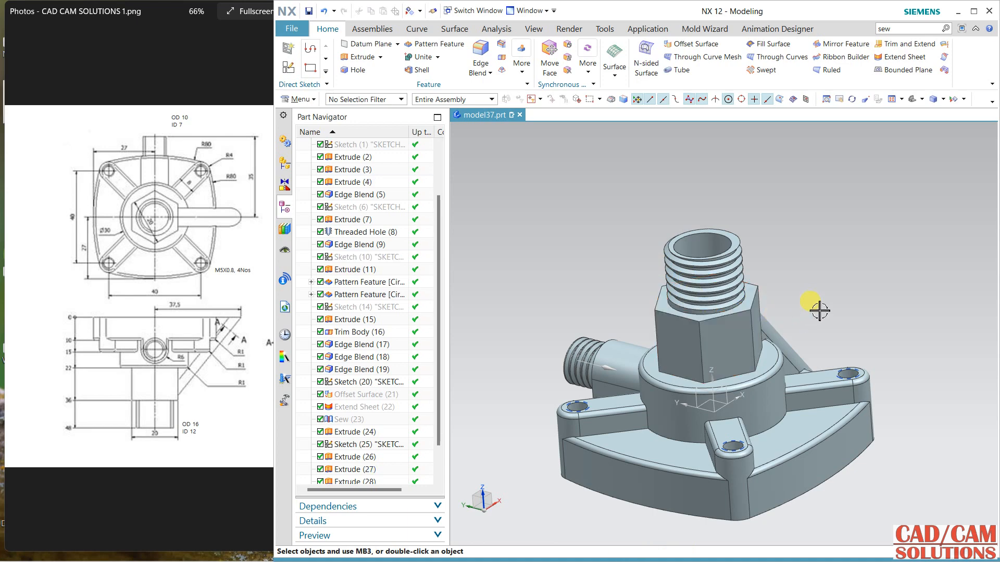
pyautogui.moveTo(819, 311); pyautogui.dragTo(820, 220, button='middle')
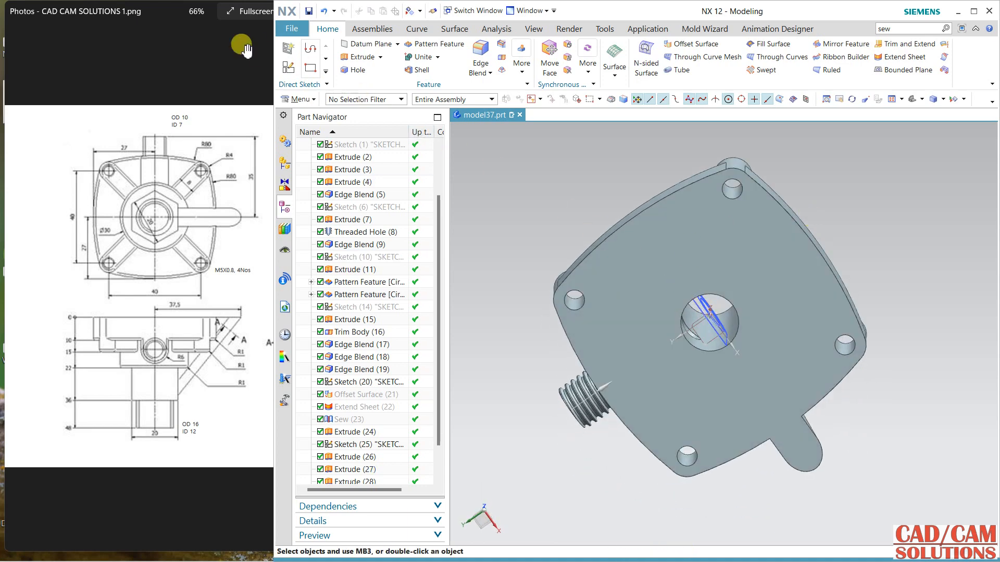
pyautogui.click(287, 68)
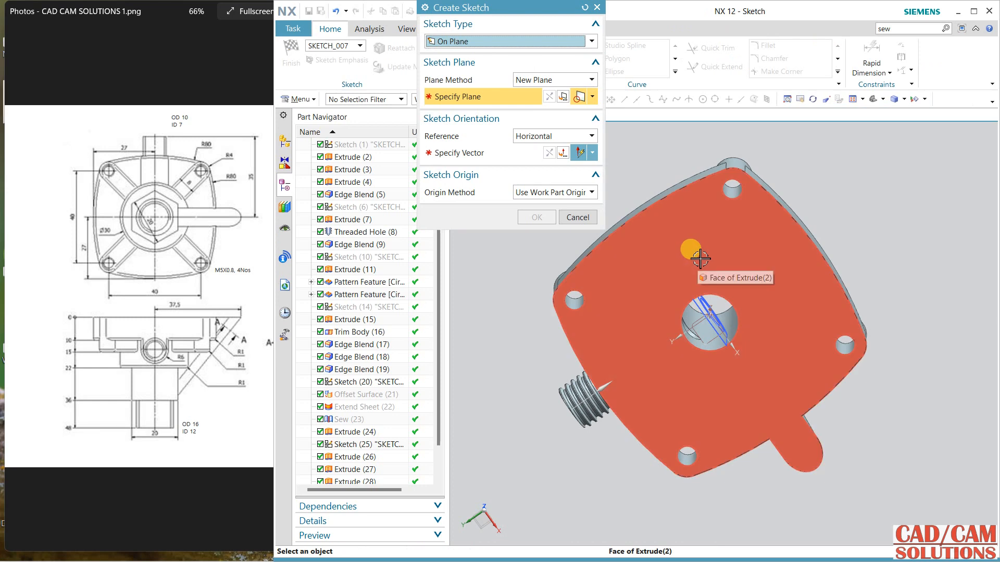
pyautogui.click(695, 255)
pyautogui.click(742, 359)
pyautogui.middleClick(860, 232)
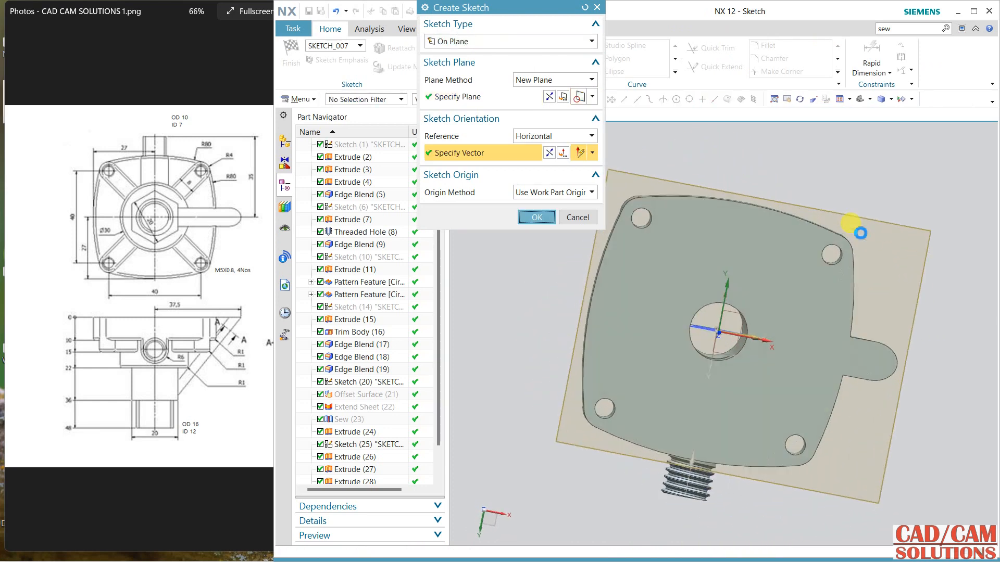
pyautogui.press('Escape')
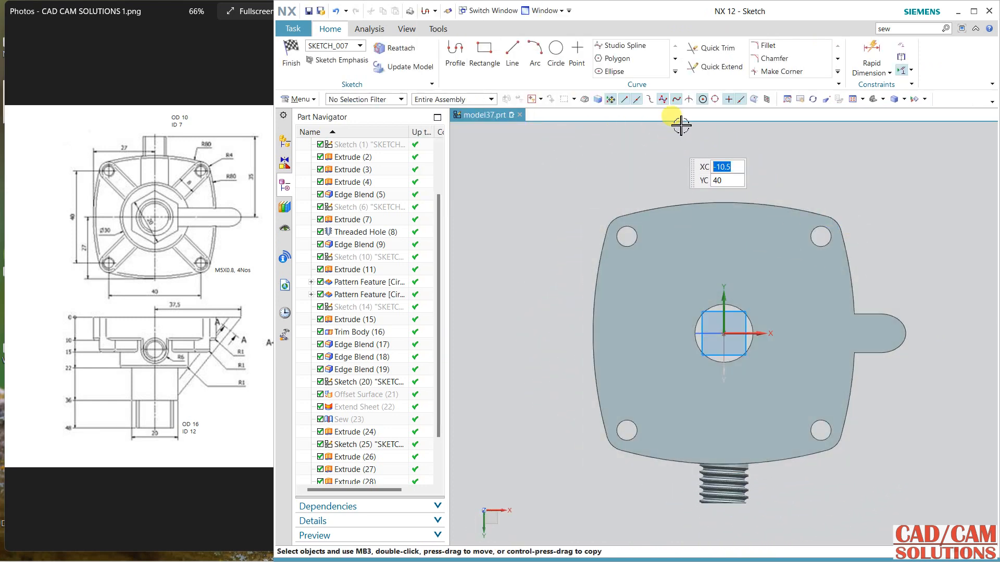
# Step: Start a sketch Offset Curve, reset its settings to defaults to clear the picked base sketch curves, and display the model as wireframe
pyautogui.click(674, 72)
pyautogui.click(630, 75)
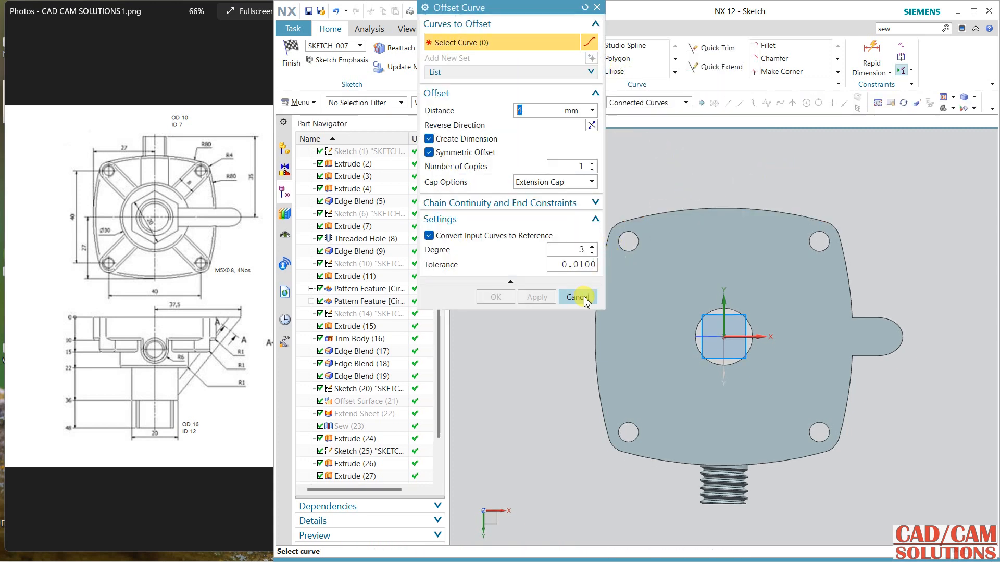
pyautogui.scroll(2, 379, 226)
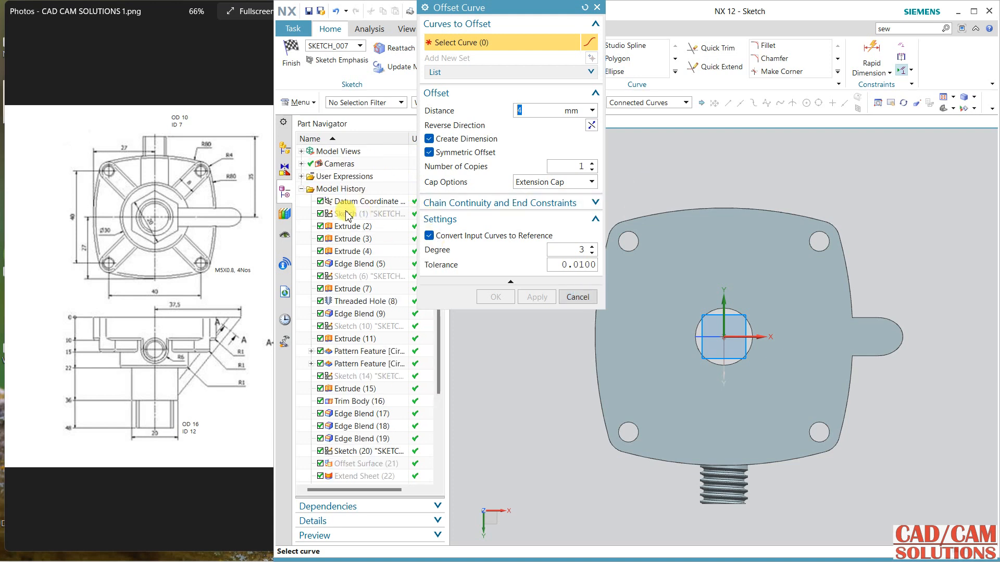
pyautogui.click(365, 214)
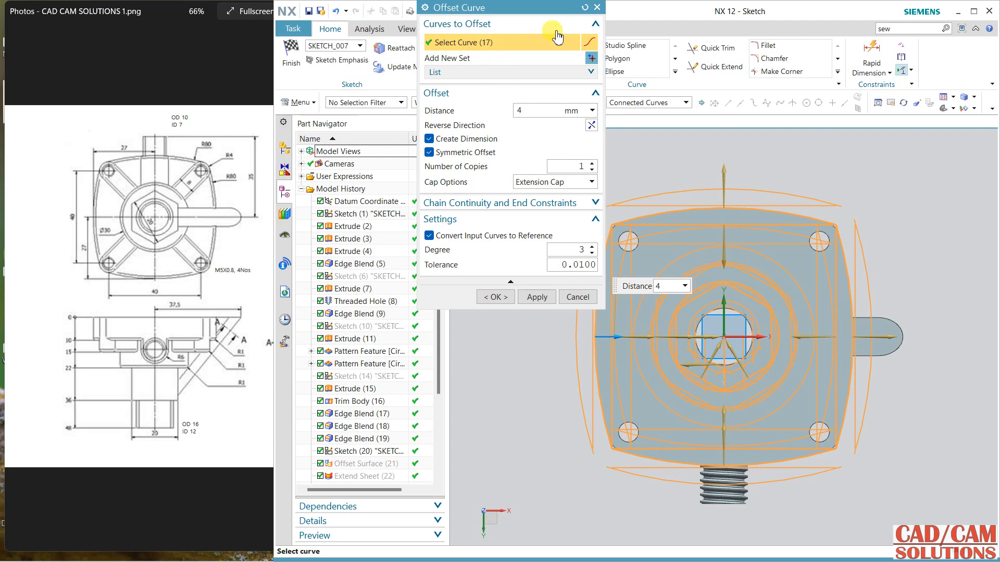
pyautogui.click(583, 8)
pyautogui.moveTo(683, 163); pyautogui.dragTo(703, 181, button='right')
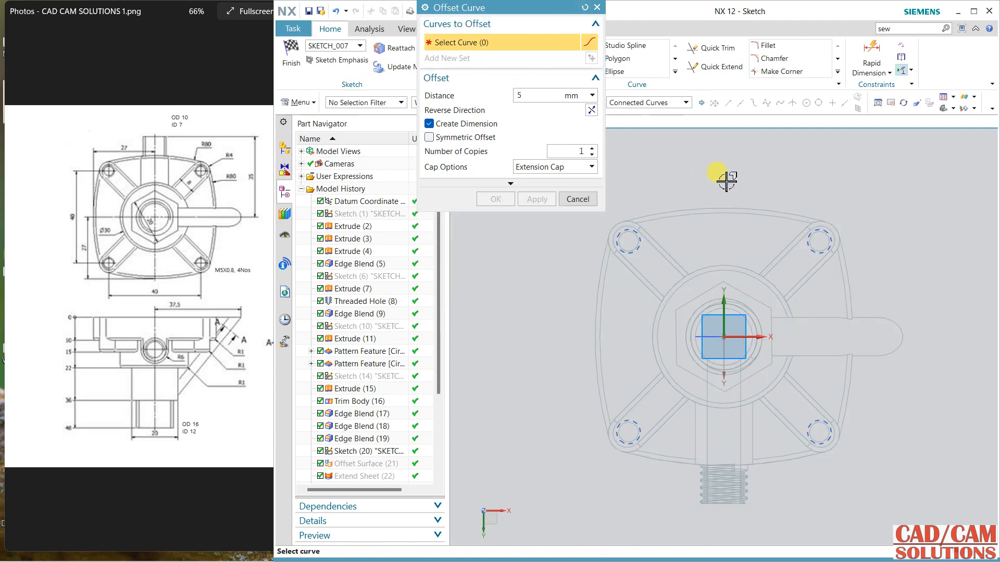
# Step: Show the hidden base profile sketch and reset the offset so none of its curves are selected
pyautogui.click(360, 214)
pyautogui.rightClick(363, 215)
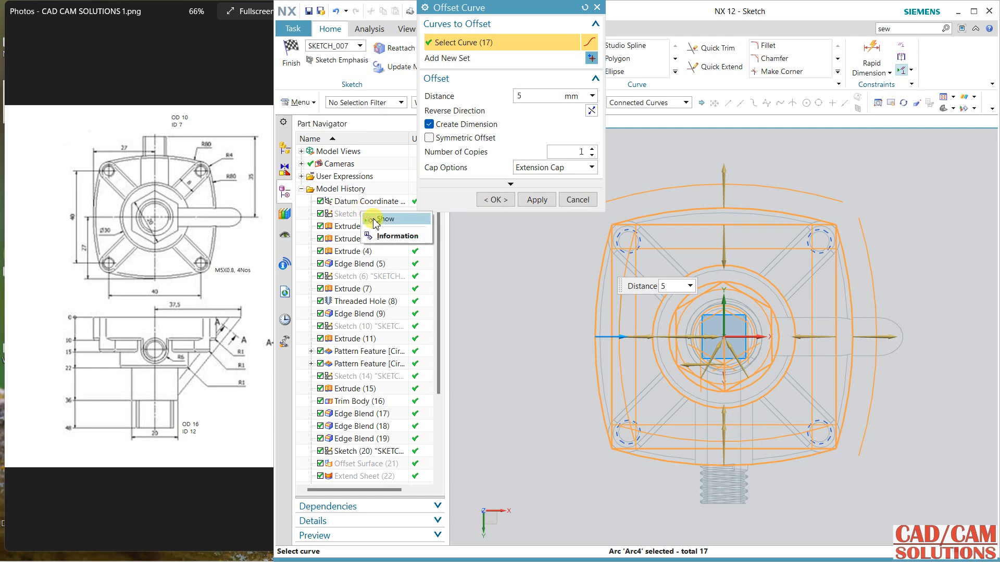
pyautogui.click(374, 220)
pyautogui.click(536, 199)
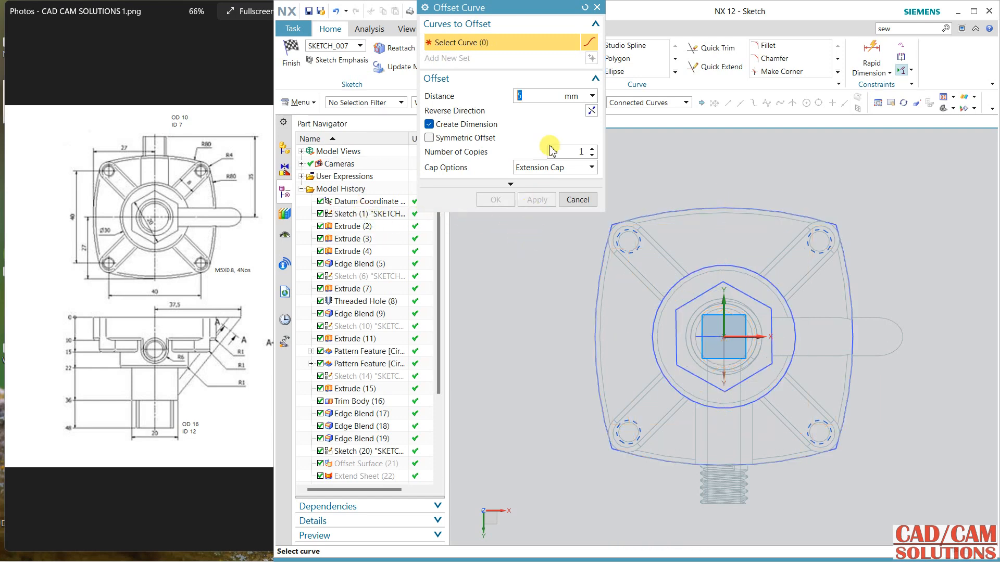
pyautogui.click(584, 12)
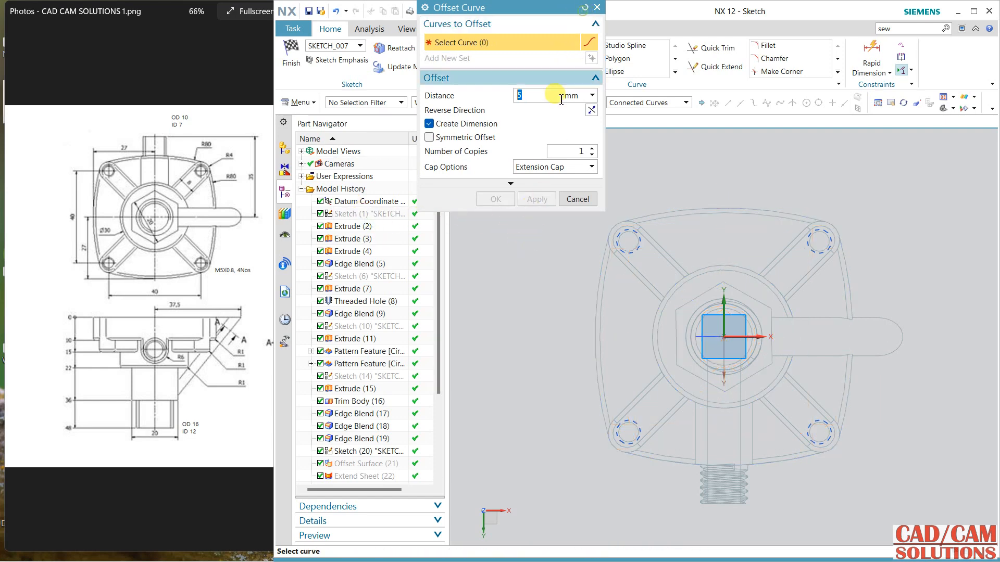
pyautogui.rightClick(388, 220)
pyautogui.click(403, 219)
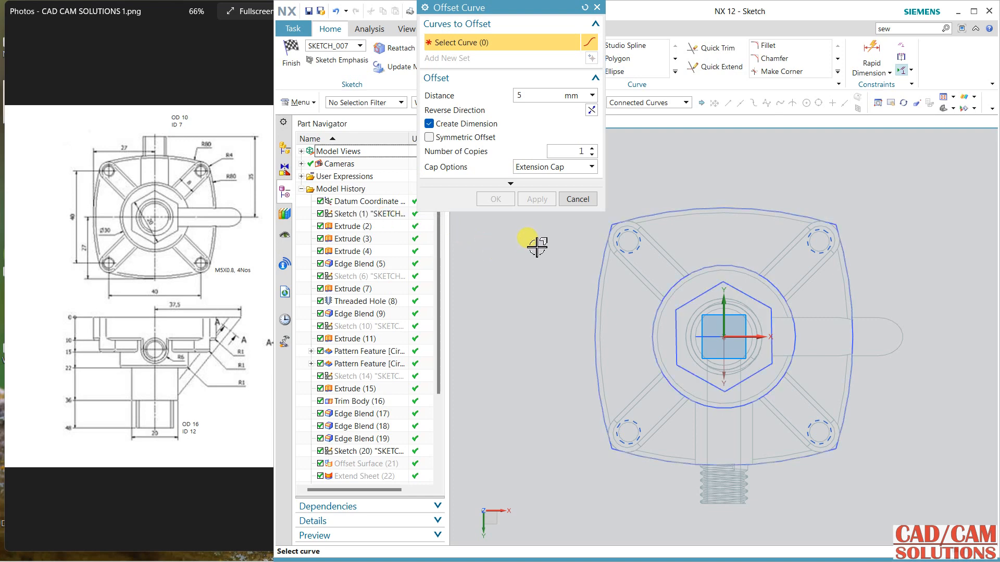
# Step: Offset the flange's four-arc outer profile inward by 2 mm
pyautogui.scroll(4, 620, 219)
pyautogui.click(615, 223)
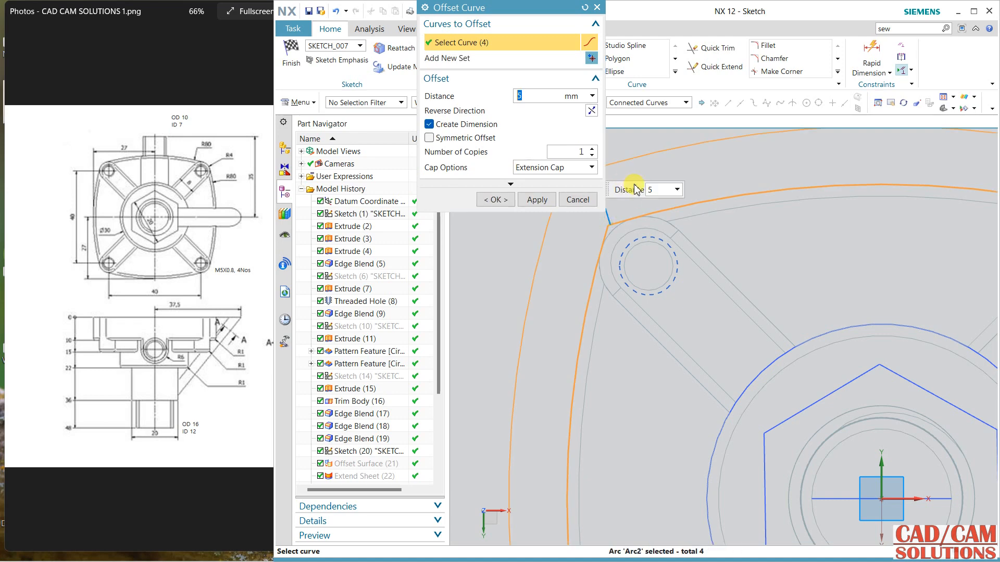
pyautogui.scroll(-4, 635, 188)
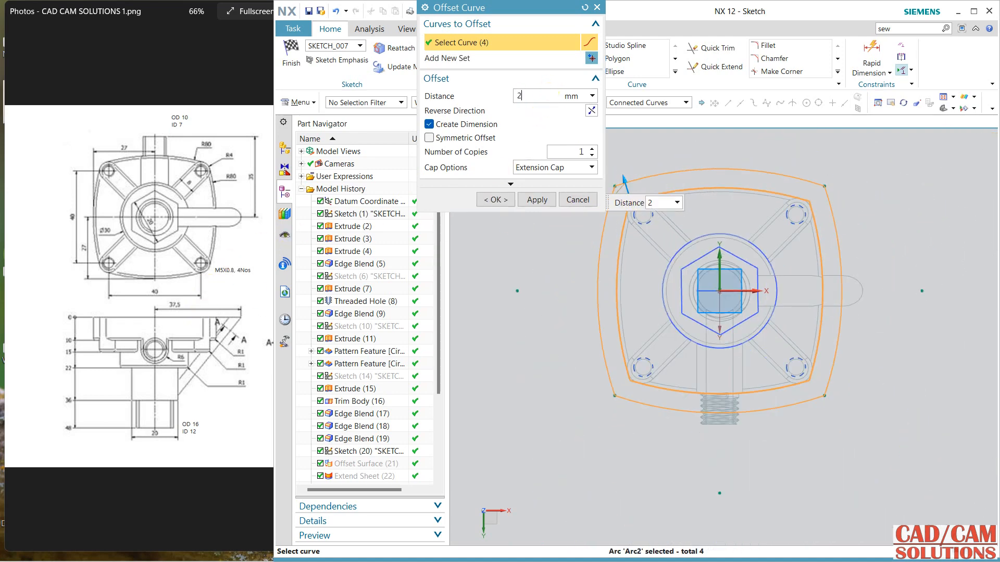
pyautogui.doubleClick(551, 93)
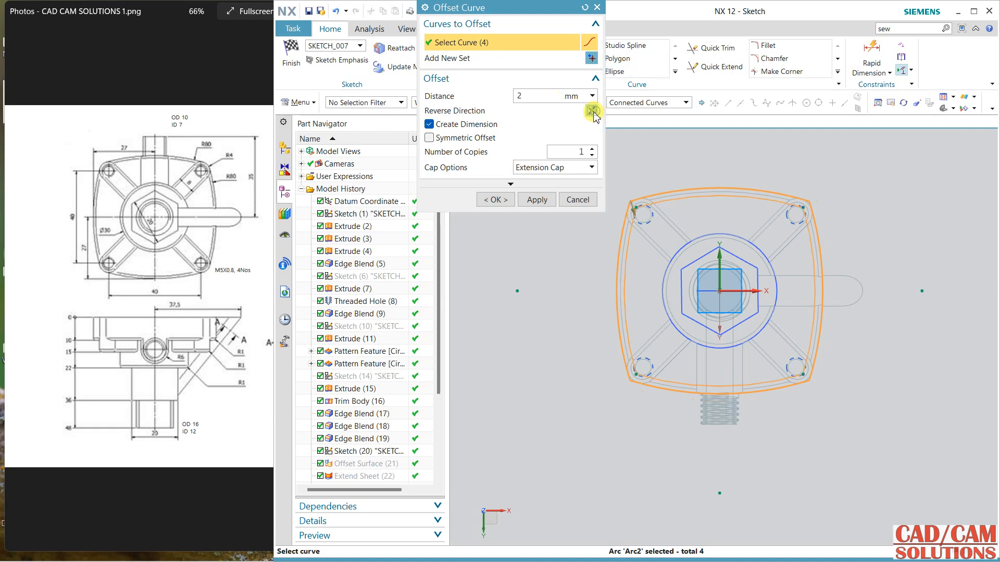
pyautogui.click(537, 199)
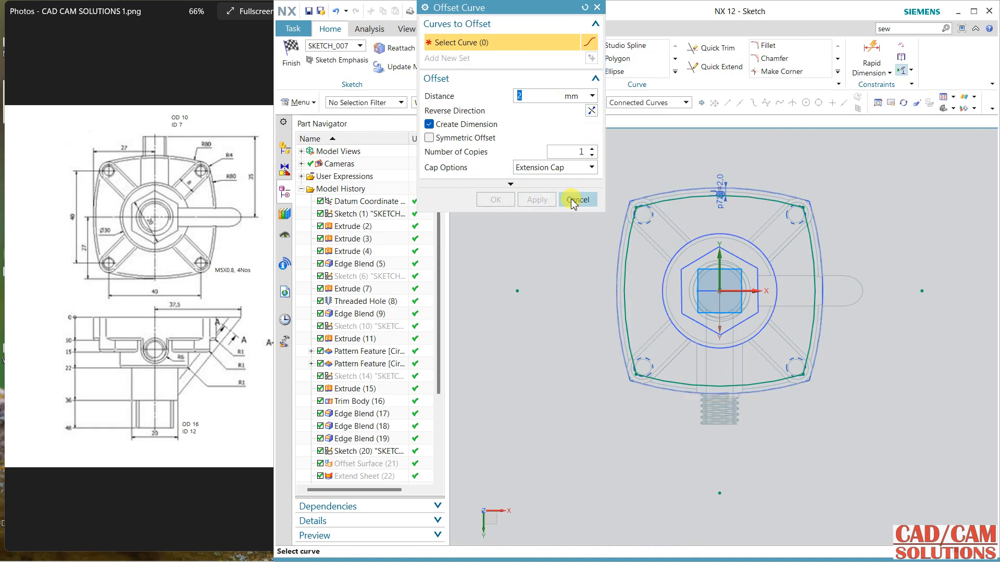
# Step: Offset the edges of the four corner threaded holes outward by 2 mm in the same sketch
pyautogui.scroll(5, 640, 201)
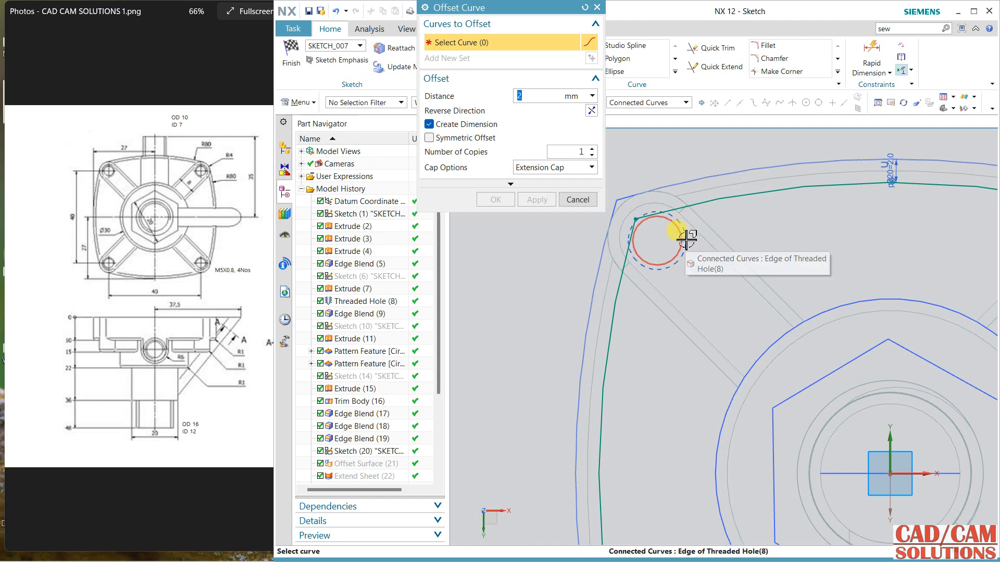
pyautogui.click(680, 232)
pyautogui.scroll(-5, 604, 242)
pyautogui.scroll(5, 799, 237)
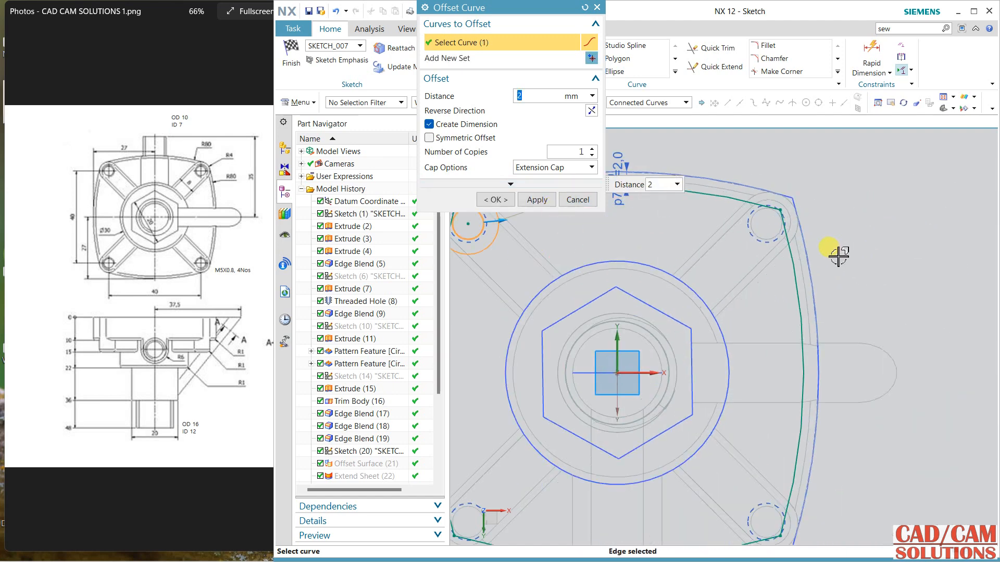
pyautogui.click(764, 223)
pyautogui.scroll(-5, 767, 287)
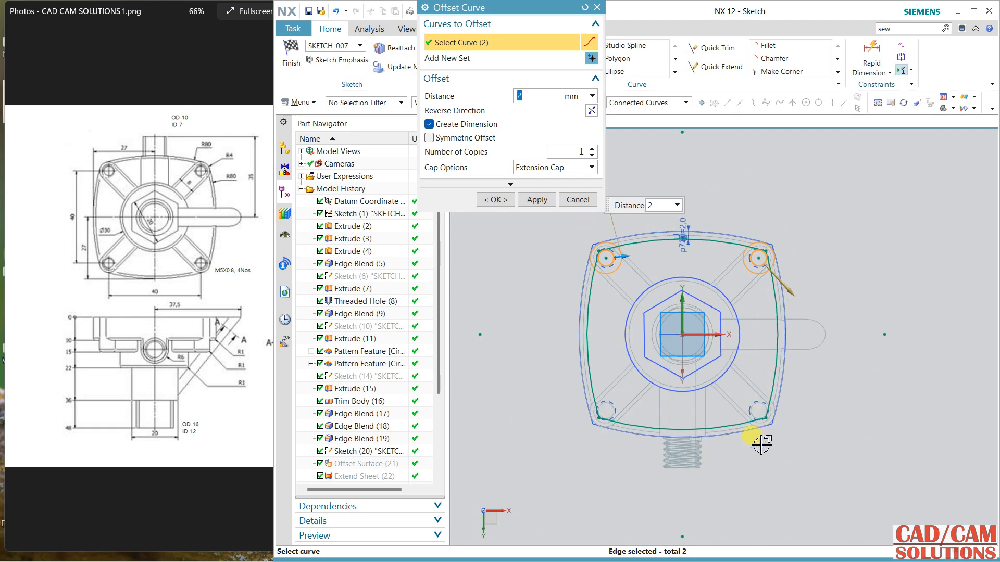
pyautogui.scroll(3, 748, 348)
pyautogui.click(747, 347)
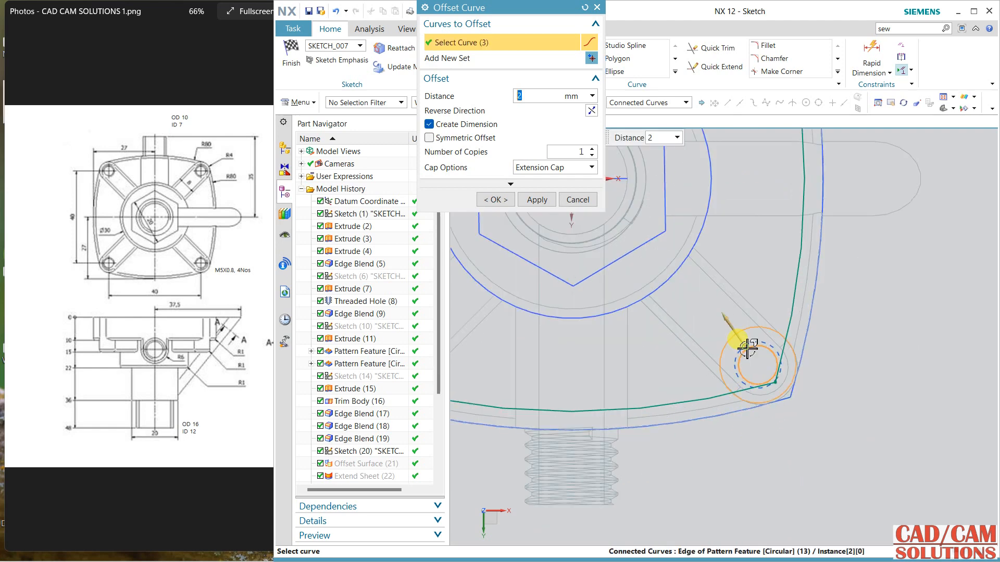
pyautogui.scroll(-3, 743, 346)
pyautogui.click(529, 339)
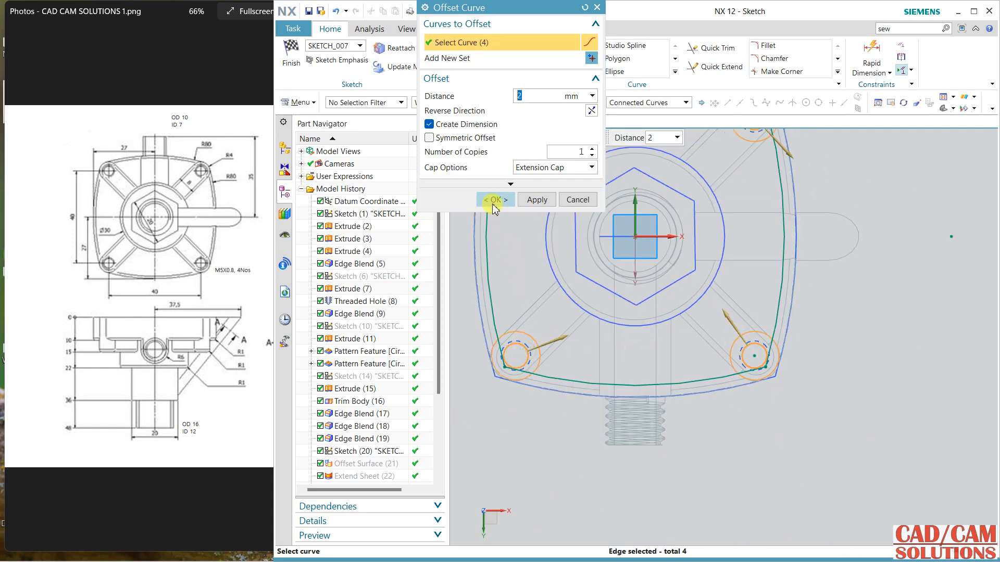
pyautogui.click(495, 199)
pyautogui.keyDown('shift'); pyautogui.moveTo(698, 161); pyautogui.dragTo(754, 239, button='middle'); pyautogui.keyUp('shift')
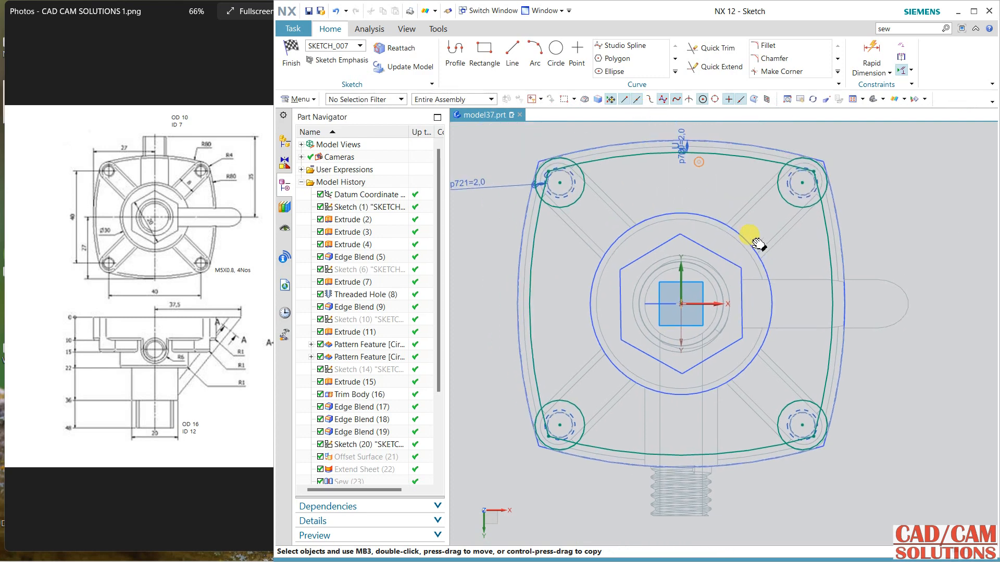
# Step: Trim the offset profile and circle segments at the two upper corner holes, leaving arcs that skirt the holes' inner sides
pyautogui.click(716, 50)
pyautogui.scroll(3, 564, 163)
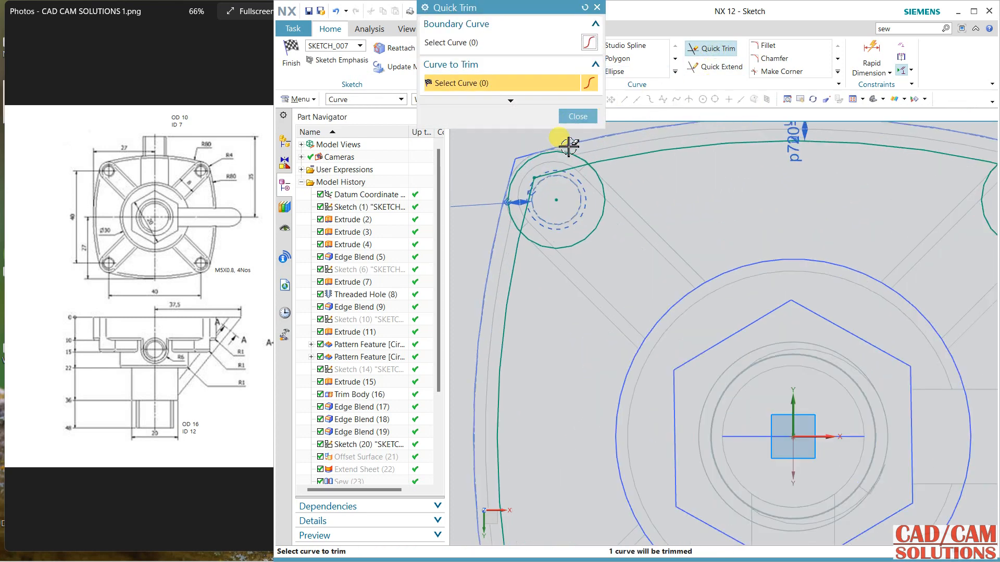
pyautogui.moveTo(570, 174)
pyautogui.mouseDown()
pyautogui.moveTo(539, 183)
pyautogui.moveTo(535, 195)
pyautogui.mouseUp()
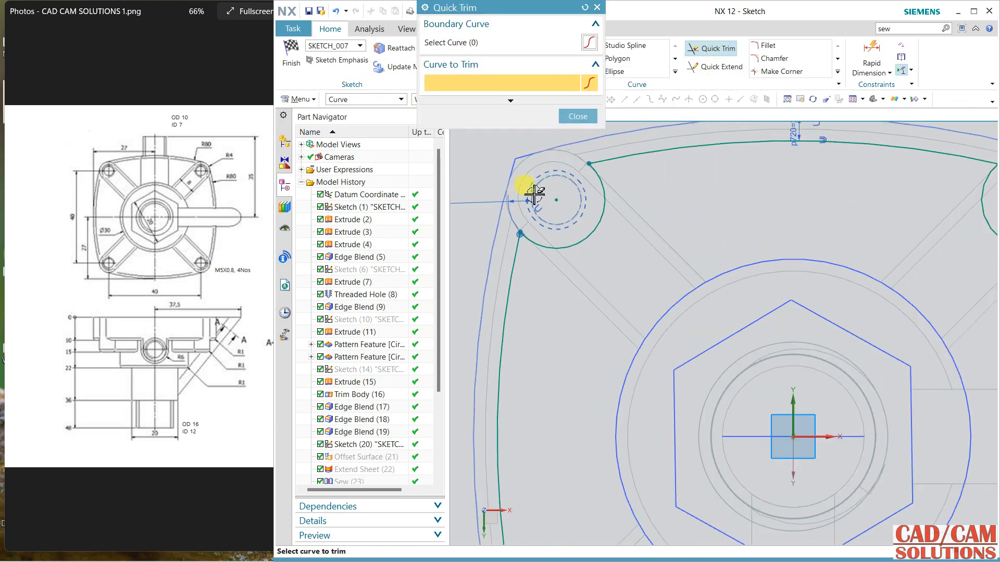
pyautogui.scroll(-3, 559, 194)
pyautogui.scroll(2, 783, 195)
pyautogui.moveTo(817, 178)
pyautogui.mouseDown()
pyautogui.moveTo(813, 169)
pyautogui.moveTo(843, 178)
pyautogui.moveTo(832, 217)
pyautogui.mouseUp()
pyautogui.scroll(-3, 830, 330)
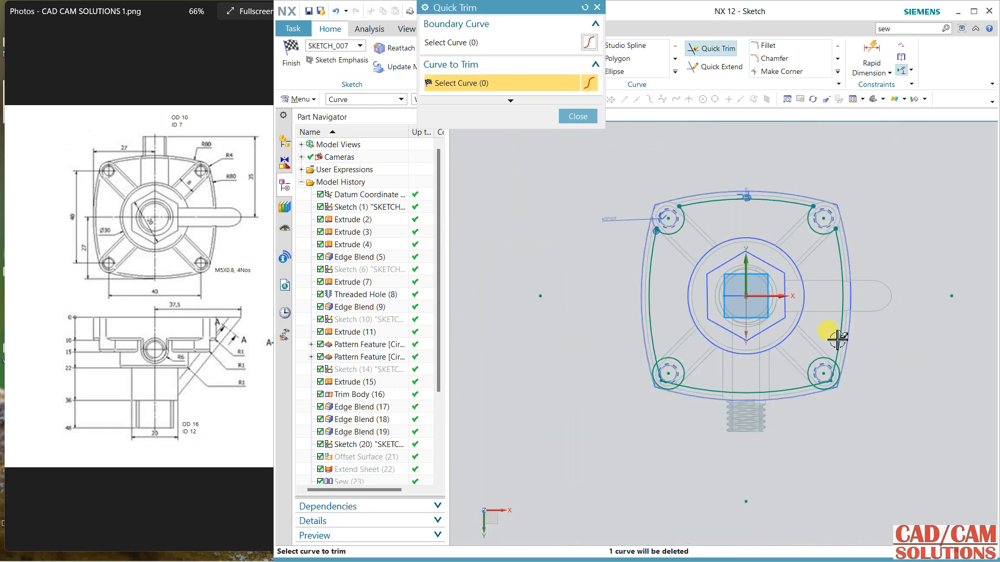
# Step: Trim the surplus offset segments at the two lower corner holes to close the pocket profile
pyautogui.scroll(3, 839, 380)
pyautogui.click(839, 374)
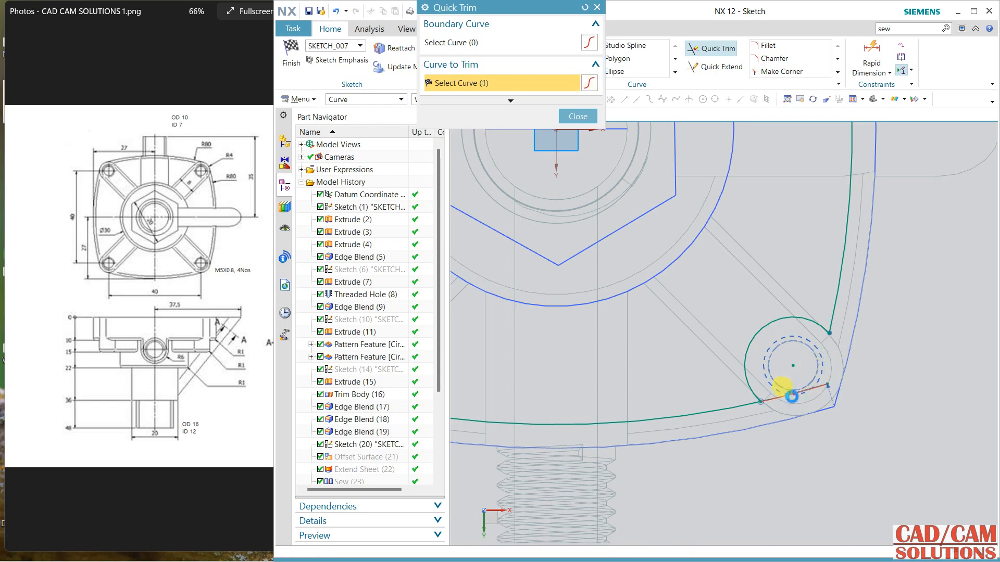
pyautogui.scroll(-3, 802, 391)
pyautogui.scroll(2, 567, 413)
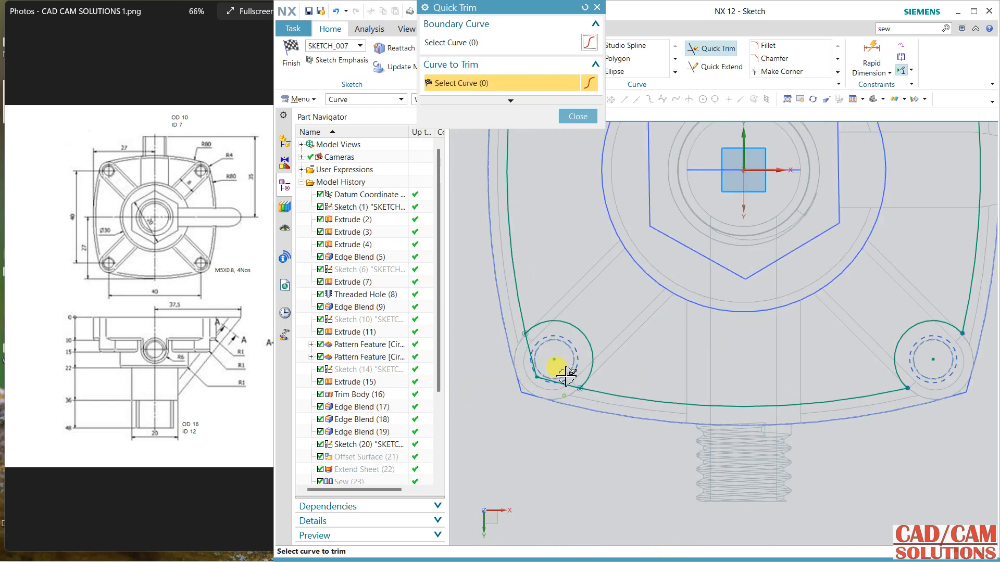
pyautogui.click(563, 384)
pyautogui.scroll(-3, 654, 331)
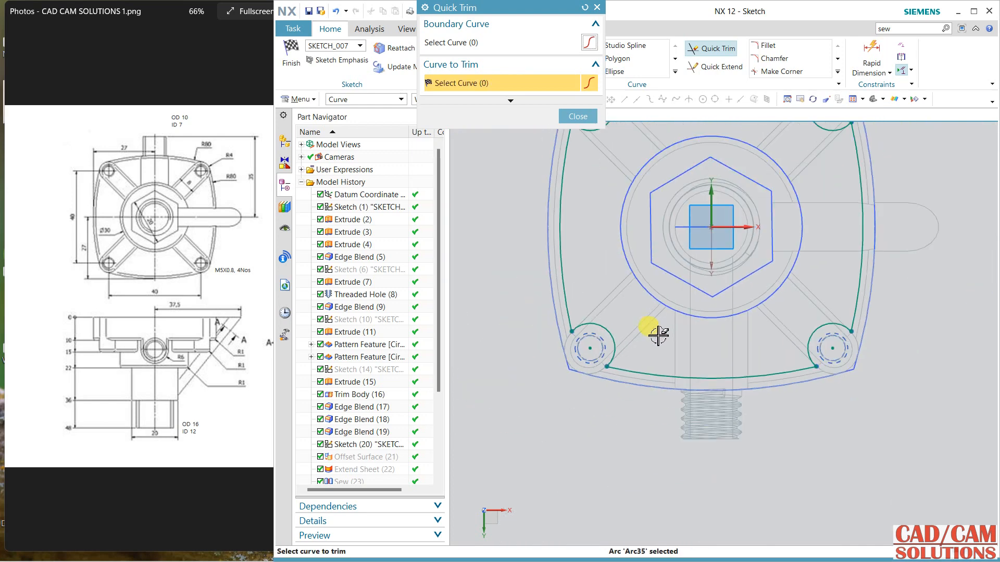
pyautogui.press('Escape')
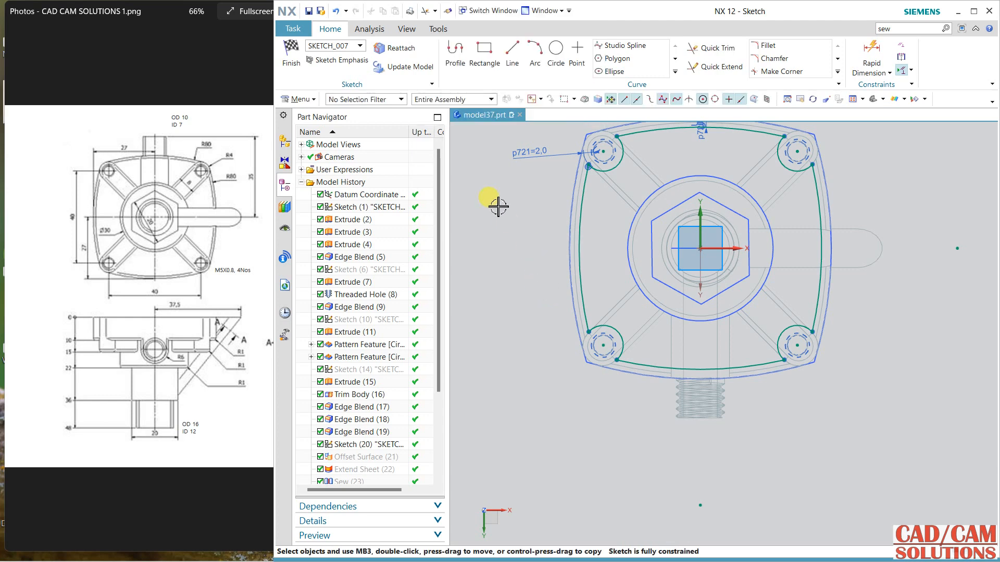
# Step: Finish the sketch and return the model display to shaded
pyautogui.rightClick(437, 289)
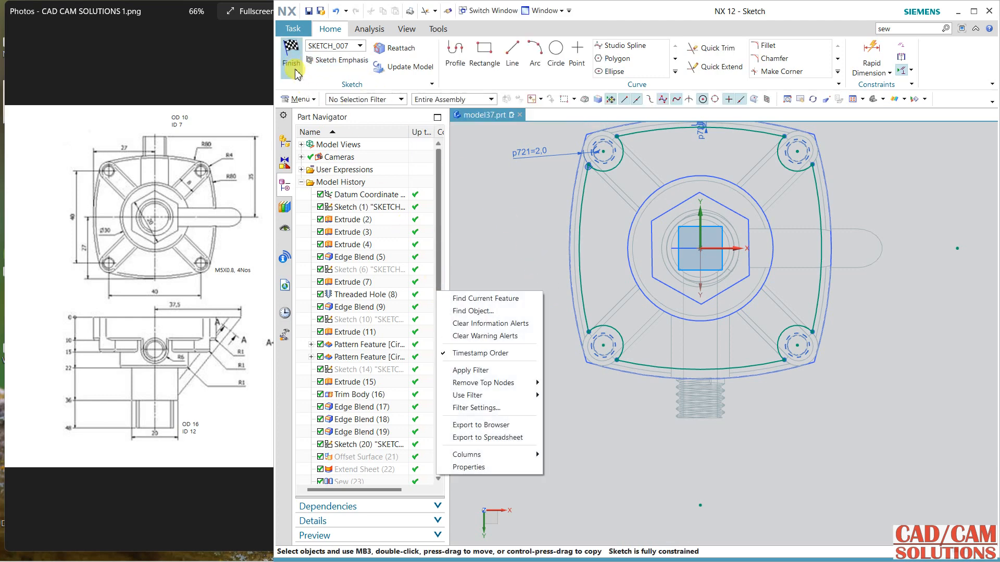
pyautogui.click(298, 74)
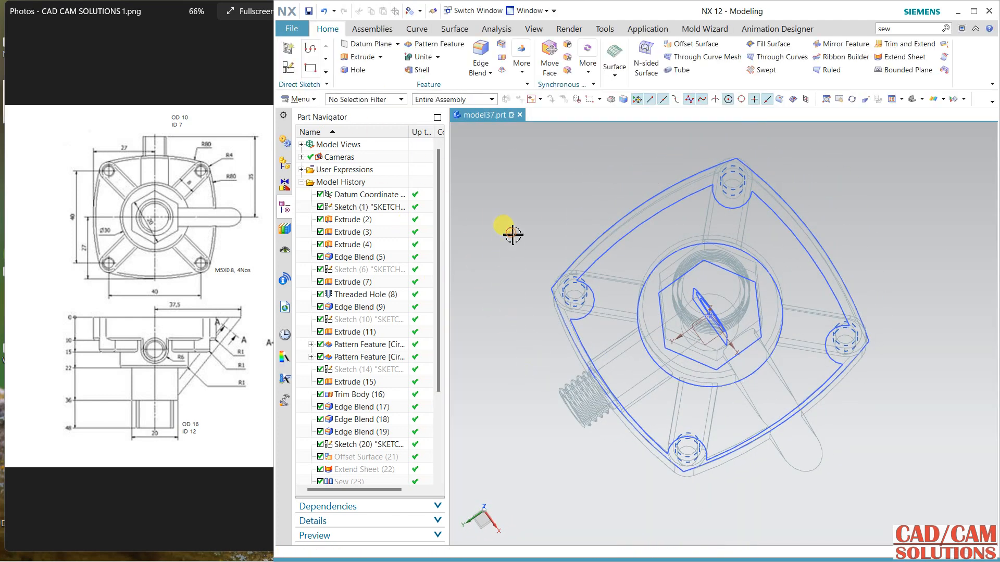
pyautogui.moveTo(513, 234); pyautogui.dragTo(512, 217, button='right')
pyautogui.moveTo(518, 227)
pyautogui.mouseDown(button='middle')
pyautogui.moveTo(529, 212)
pyautogui.moveTo(523, 188)
pyautogui.mouseUp(button='middle')
pyautogui.keyDown('shift'); pyautogui.moveTo(522, 188); pyautogui.dragTo(533, 244, button='middle'); pyautogui.keyUp('shift')
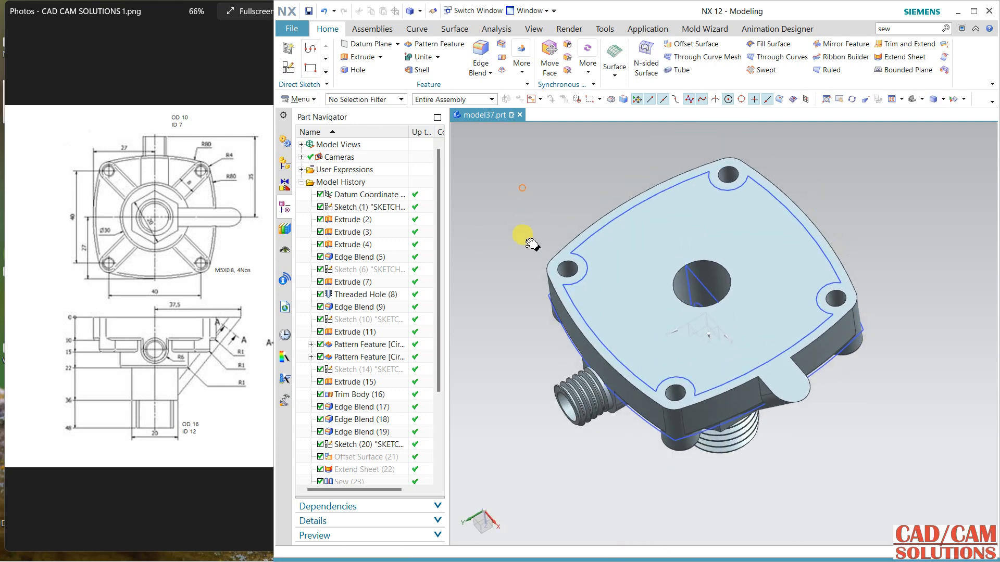
# Step: Extrude the pocket profile 8 mm into the flange with the direction reversed, subtracting it from the body
pyautogui.click(361, 56)
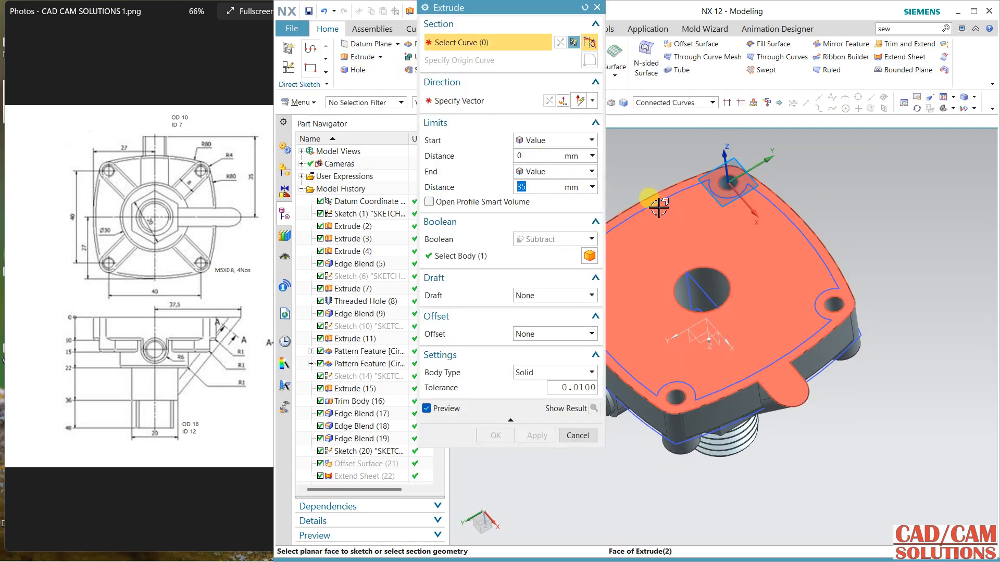
pyautogui.click(655, 201)
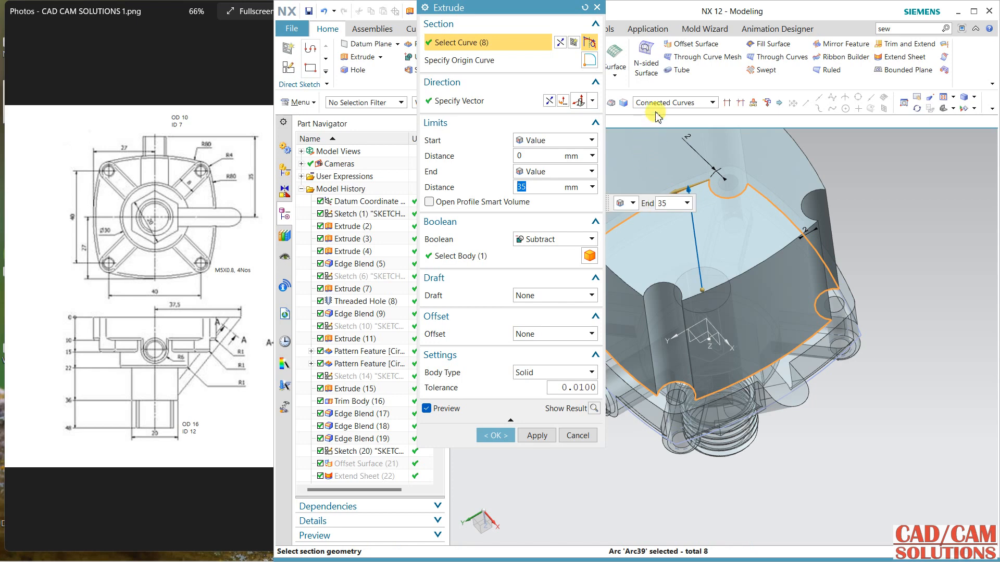
pyautogui.moveTo(731, 301); pyautogui.dragTo(832, 330, button='middle')
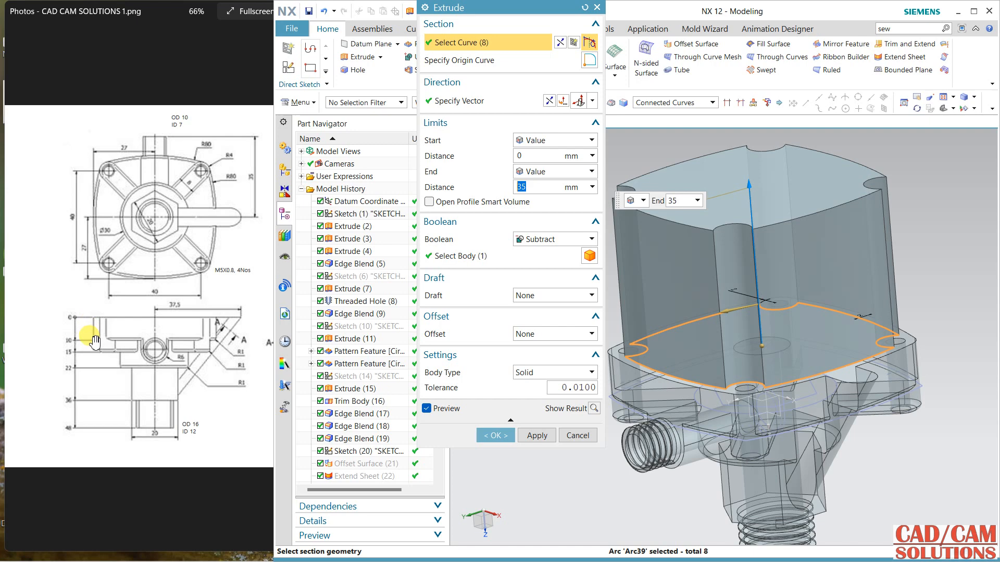
pyautogui.write('8')
pyautogui.press('Return')
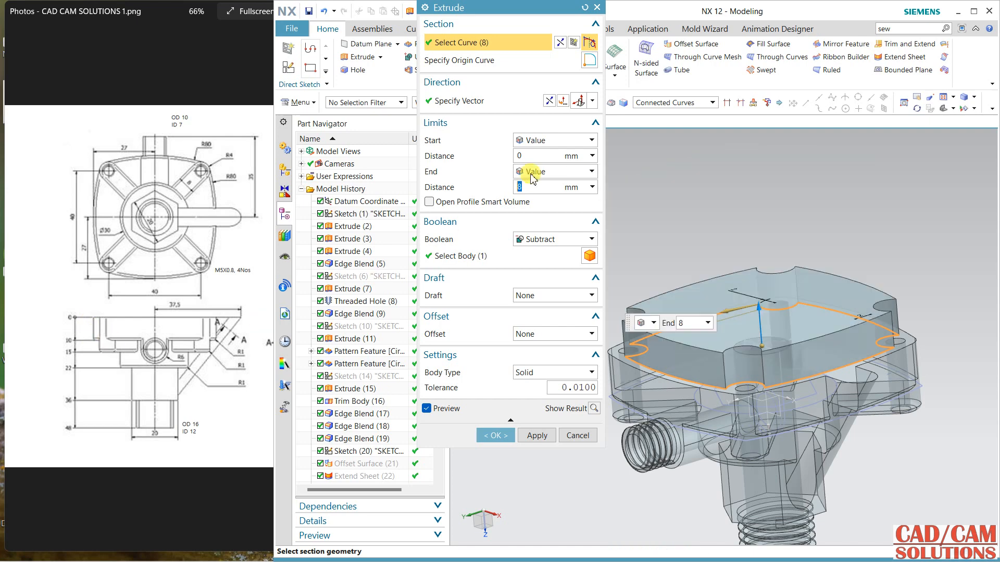
pyautogui.click(550, 101)
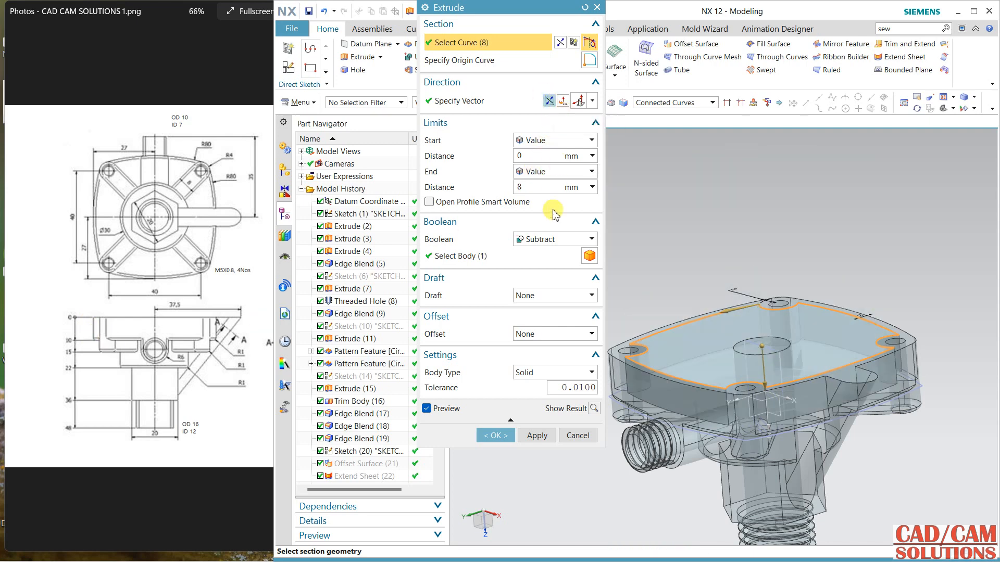
pyautogui.click(501, 440)
# Step: Hide the sketches still displayed around the flange and central bore
pyautogui.moveTo(648, 230); pyautogui.dragTo(776, 350, button='middle')
pyautogui.moveTo(769, 355); pyautogui.dragTo(770, 375, button='right')
pyautogui.moveTo(782, 277); pyautogui.dragTo(783, 297, button='right')
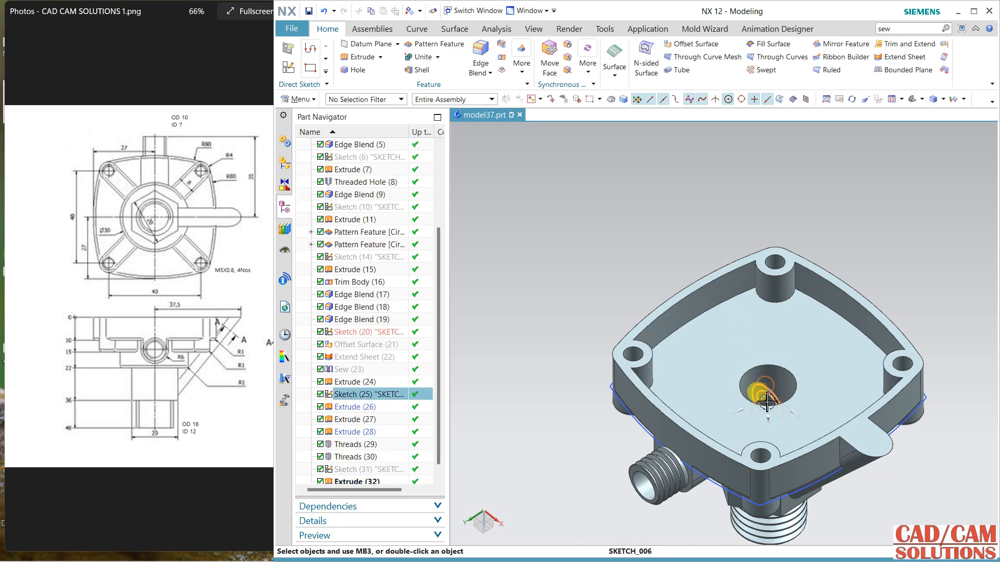
pyautogui.moveTo(764, 400); pyautogui.dragTo(761, 412, button='right')
pyautogui.moveTo(643, 427); pyautogui.dragTo(644, 447, button='right')
pyautogui.moveTo(643, 276)
pyautogui.mouseDown(button='middle')
pyautogui.moveTo(647, 328)
pyautogui.moveTo(617, 277)
pyautogui.moveTo(647, 250)
pyautogui.moveTo(696, 231)
pyautogui.moveTo(670, 261)
pyautogui.moveTo(658, 190)
pyautogui.mouseUp(button='middle')
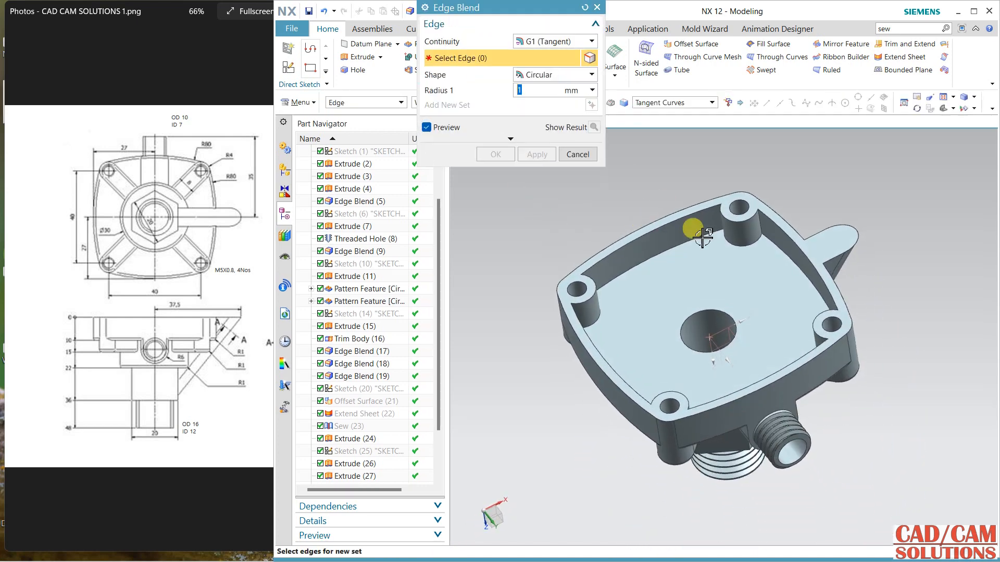
# Step: Blend the eight vertical edges where the corner bosses meet the pocket walls with a 1 mm radius
pyautogui.scroll(3, 773, 236)
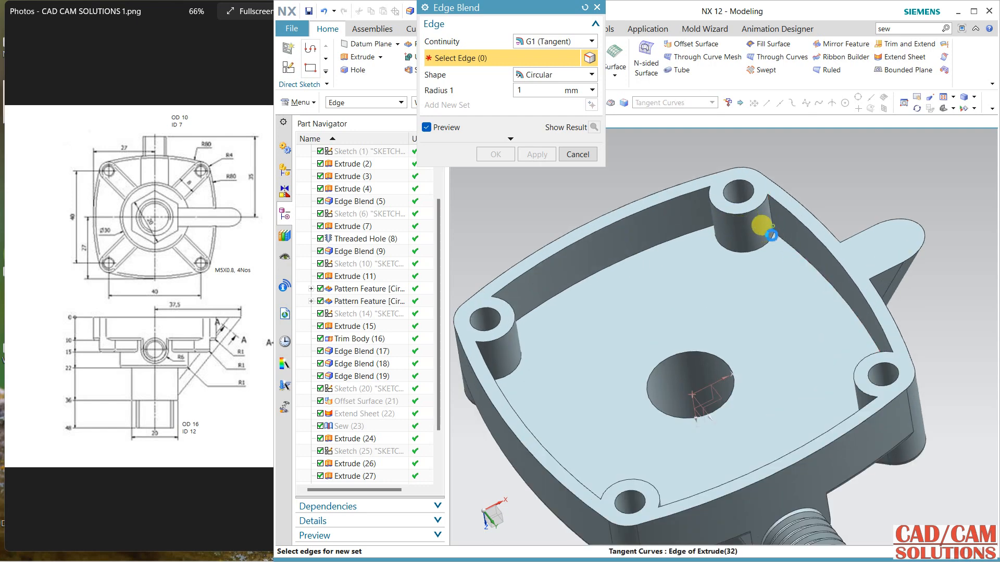
pyautogui.click(759, 218)
pyautogui.moveTo(643, 236); pyautogui.dragTo(695, 234, button='middle')
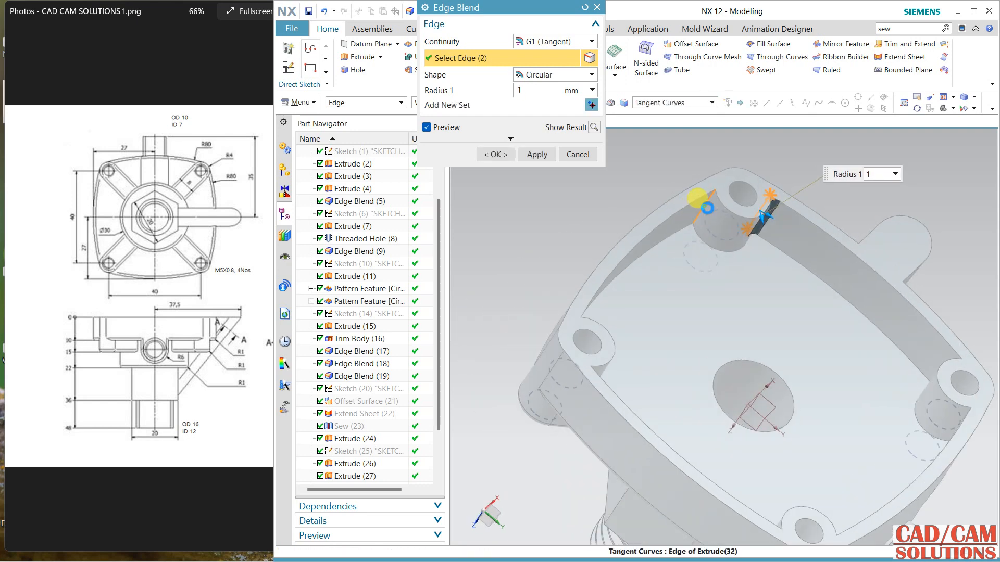
pyautogui.click(699, 207)
pyautogui.moveTo(863, 390); pyautogui.dragTo(674, 284, button='middle')
pyautogui.click(932, 376)
pyautogui.click(981, 430)
pyautogui.click(647, 263)
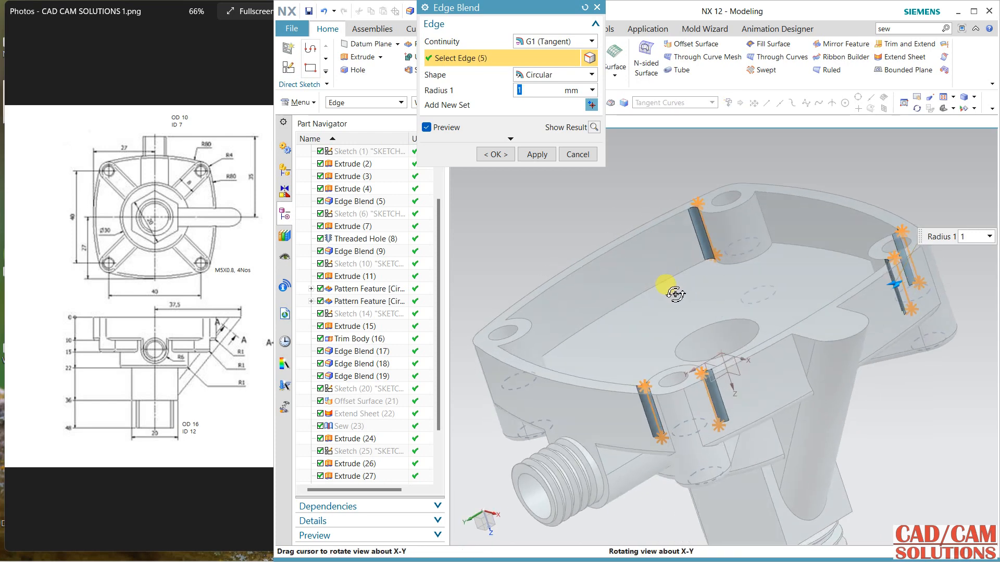
pyautogui.click(766, 211)
pyautogui.moveTo(855, 279); pyautogui.dragTo(492, 343, button='middle')
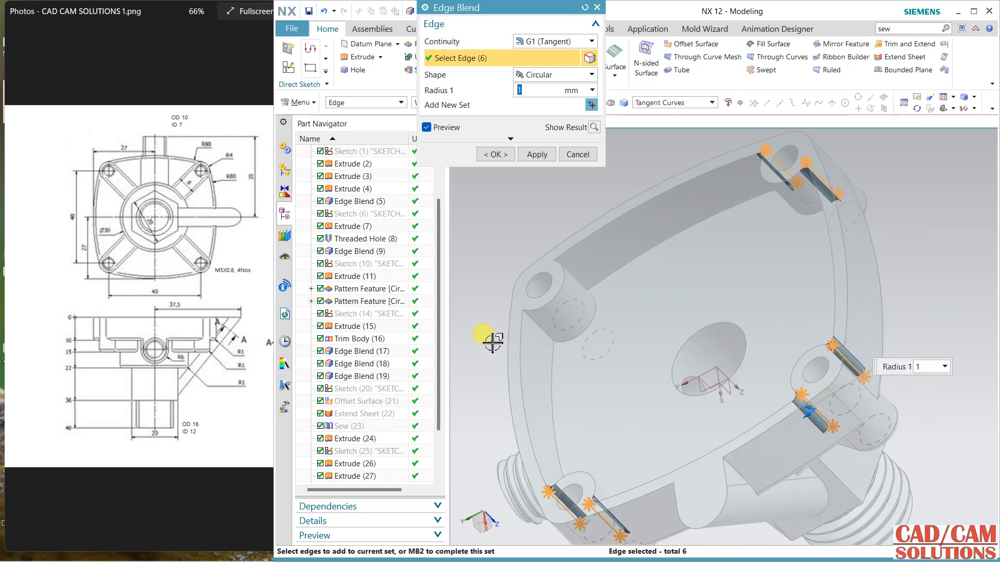
pyautogui.click(534, 328)
pyautogui.moveTo(598, 319); pyautogui.dragTo(598, 279, button='middle')
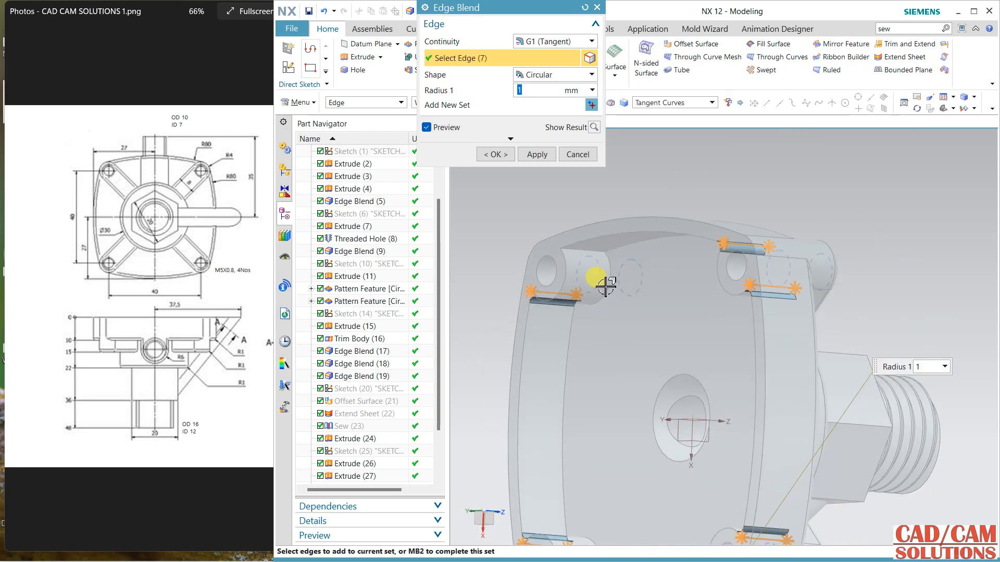
pyautogui.click(588, 253)
pyautogui.click(537, 154)
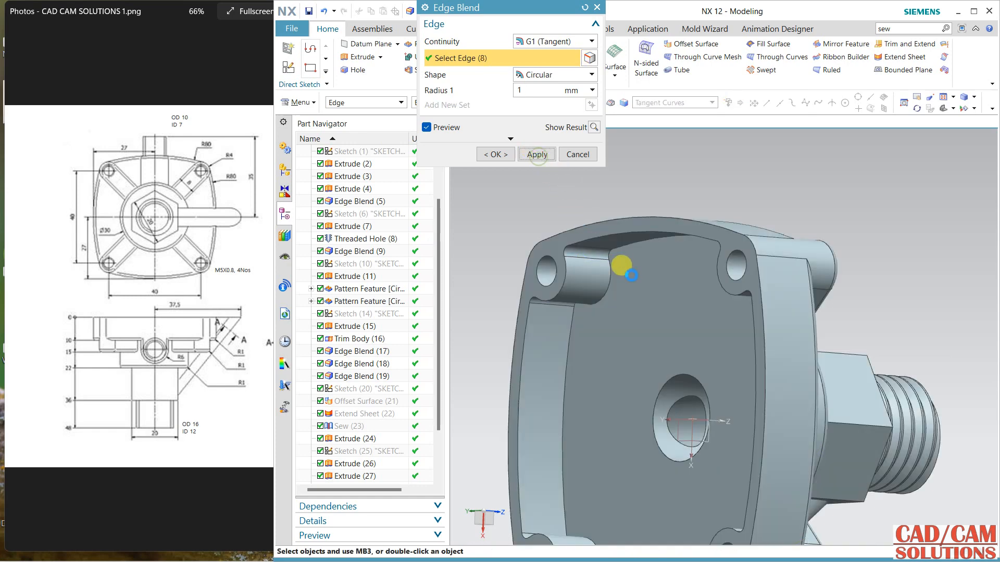
# Step: Blend the tangent edge loop around the pocket floor with a 1 mm radius
pyautogui.click(627, 244)
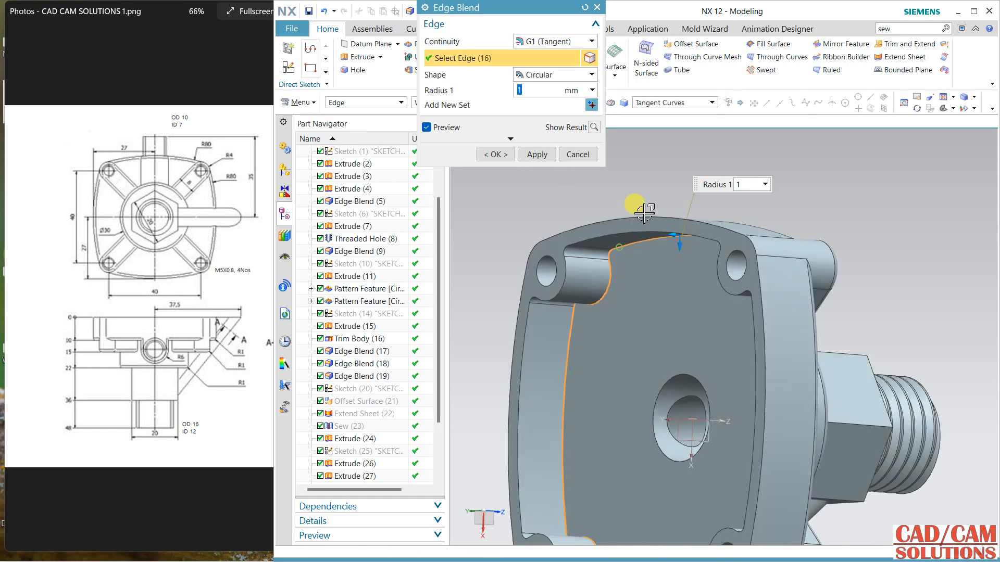
pyautogui.middleClick(643, 338)
pyautogui.click(537, 154)
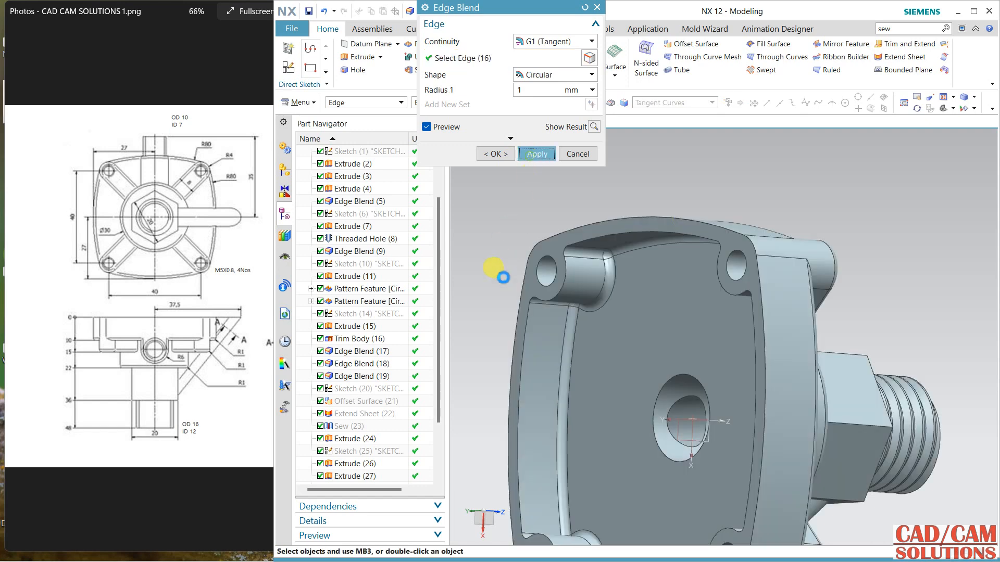
# Step: Blend the central bore's inner step edge and its rim on the pocket floor with a 1 mm radius
pyautogui.moveTo(637, 320); pyautogui.dragTo(674, 386, button='middle')
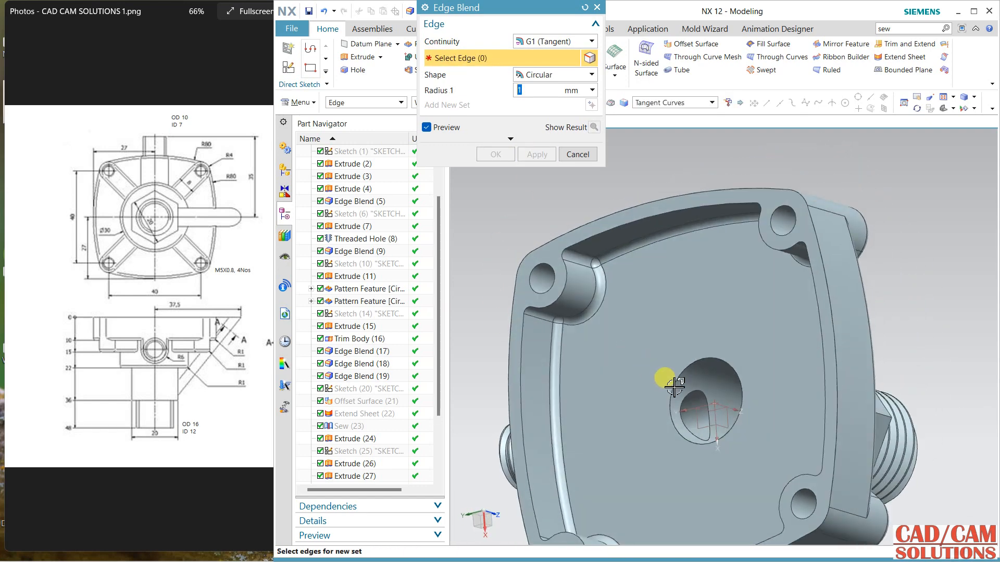
pyautogui.click(693, 395)
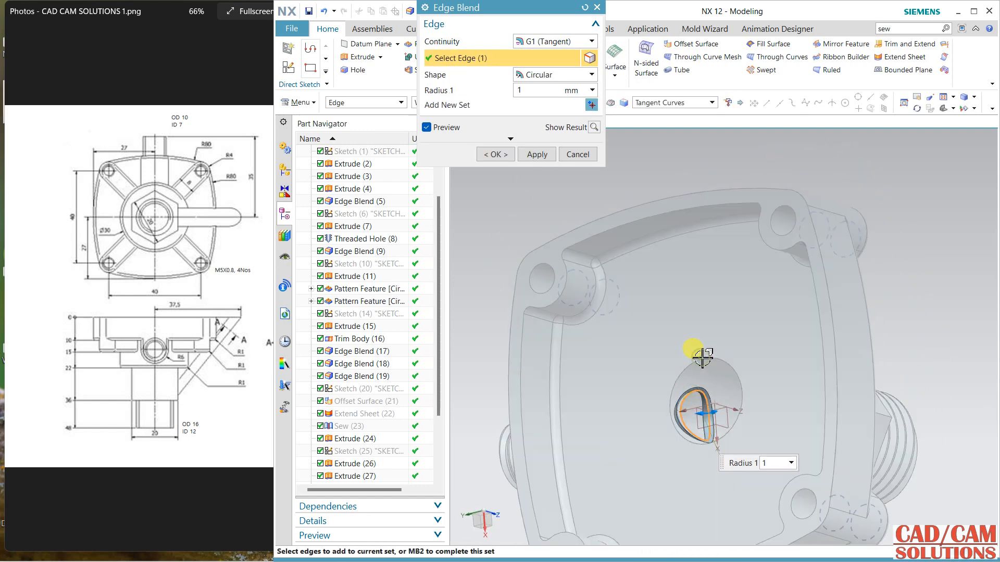
pyautogui.click(688, 416)
pyautogui.click(496, 154)
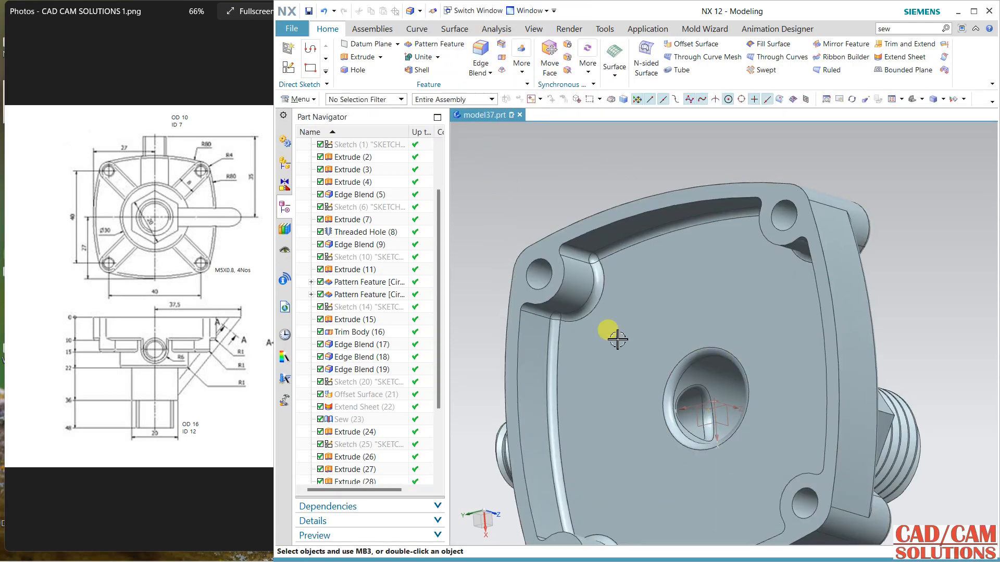
pyautogui.moveTo(698, 350); pyautogui.dragTo(772, 330, button='middle')
pyautogui.moveTo(755, 258); pyautogui.dragTo(655, 360, button='middle')
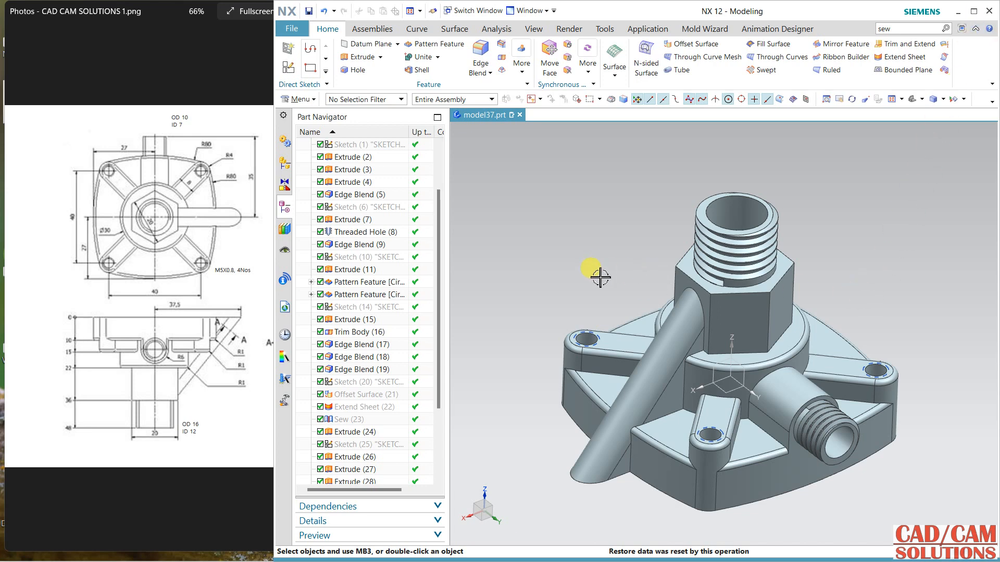
pyautogui.moveTo(575, 298); pyautogui.dragTo(570, 281, button='middle')
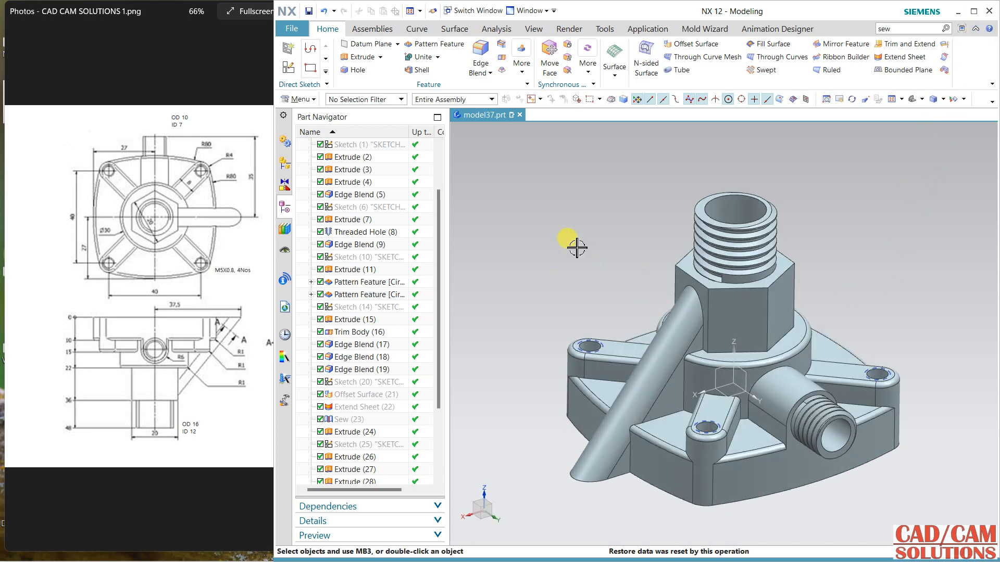